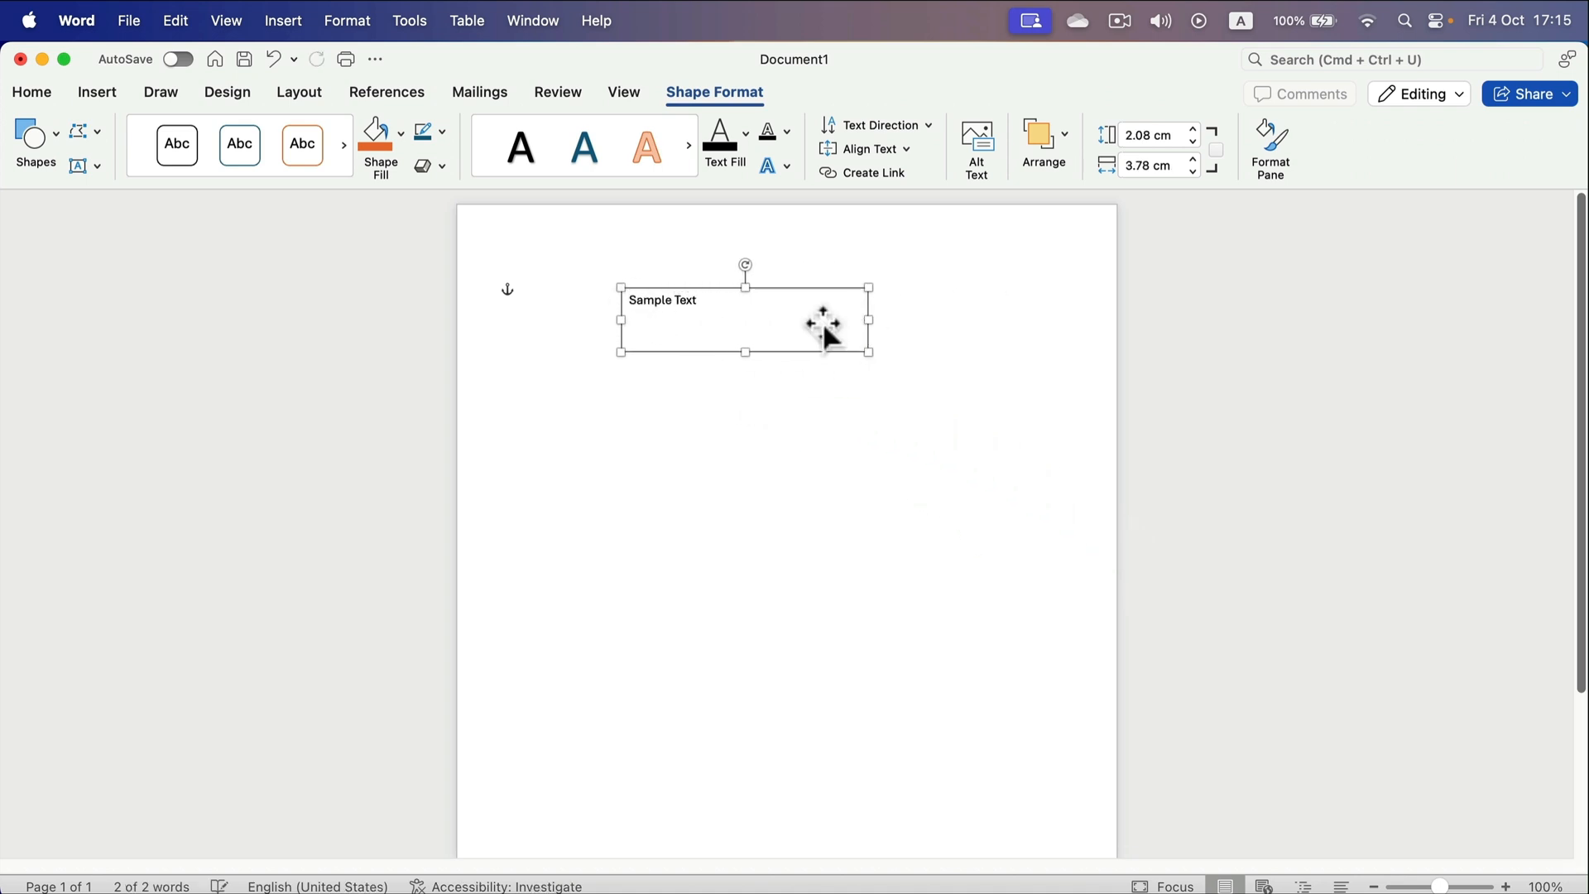
Format the words "Sample Text" in the text box as 22 pt bold and centre them.
{"action": "left_click_drag", "start_coordinate": [633, 302], "coordinate": [731, 306]}
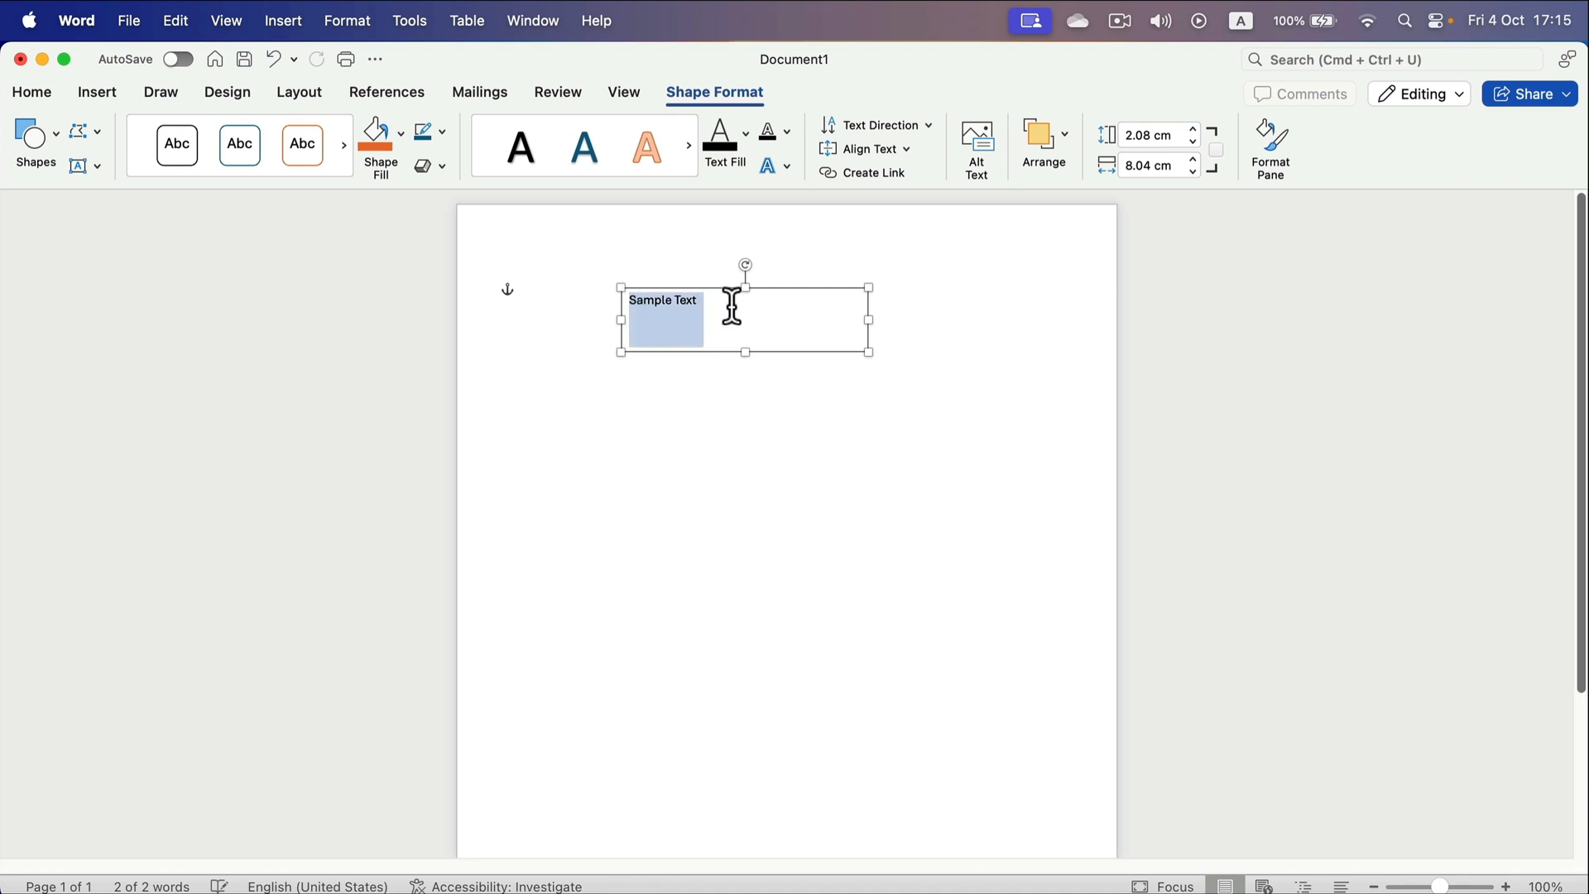
{"action": "left_click", "coordinate": [33, 92]}
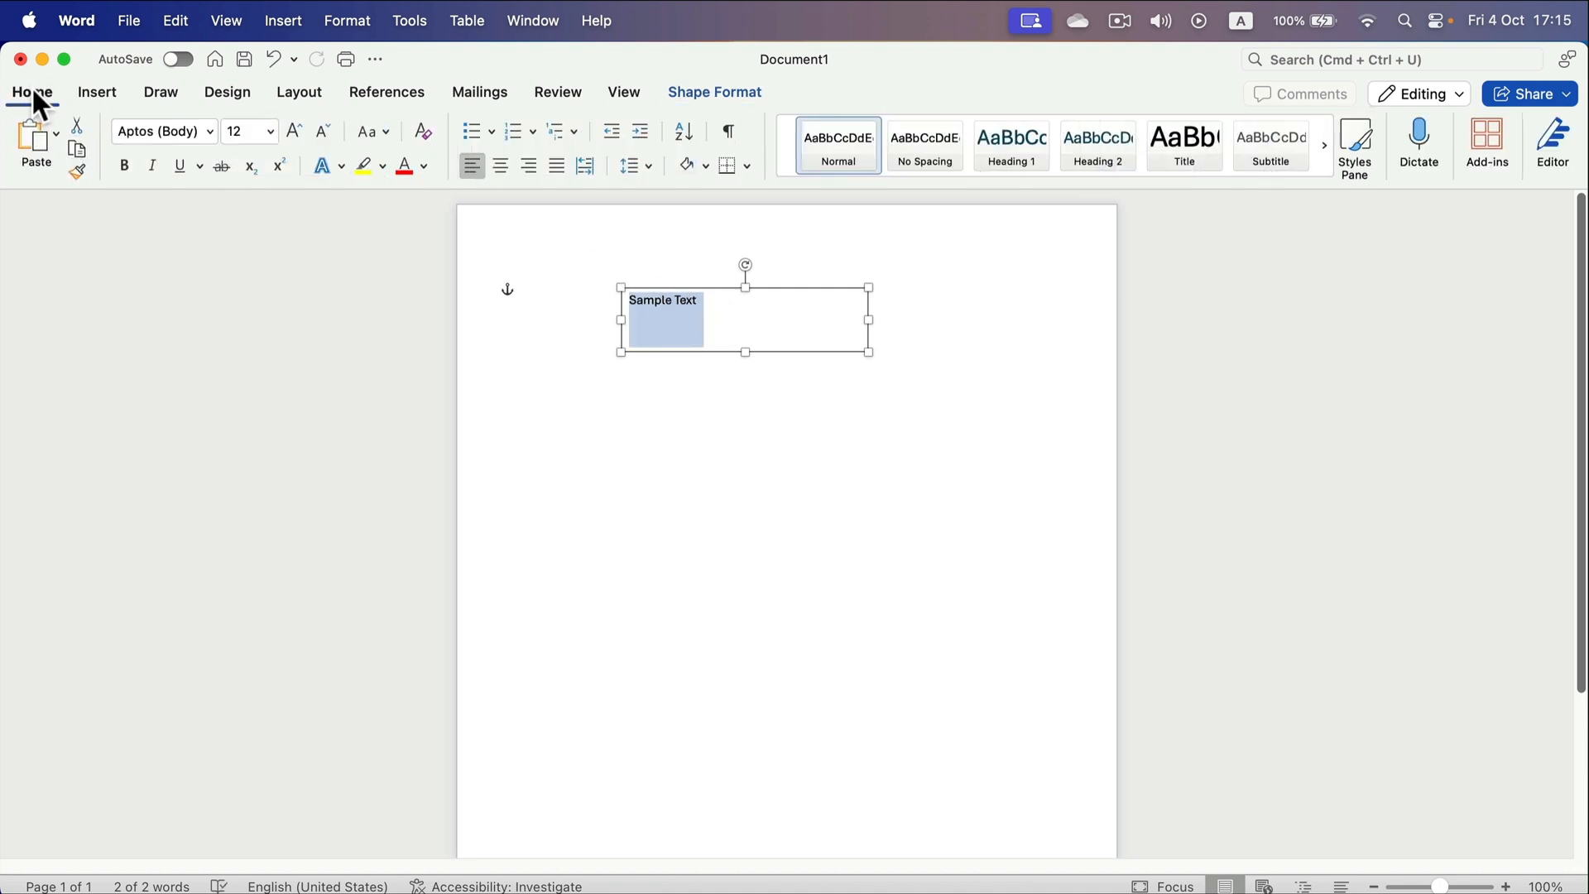
{"action": "left_click", "coordinate": [300, 124]}
{"action": "left_click", "coordinate": [299, 124]}
{"action": "left_click", "coordinate": [299, 124]}
{"action": "left_click", "coordinate": [299, 124]}
{"action": "left_click", "coordinate": [299, 124]}
{"action": "left_click", "coordinate": [133, 164]}
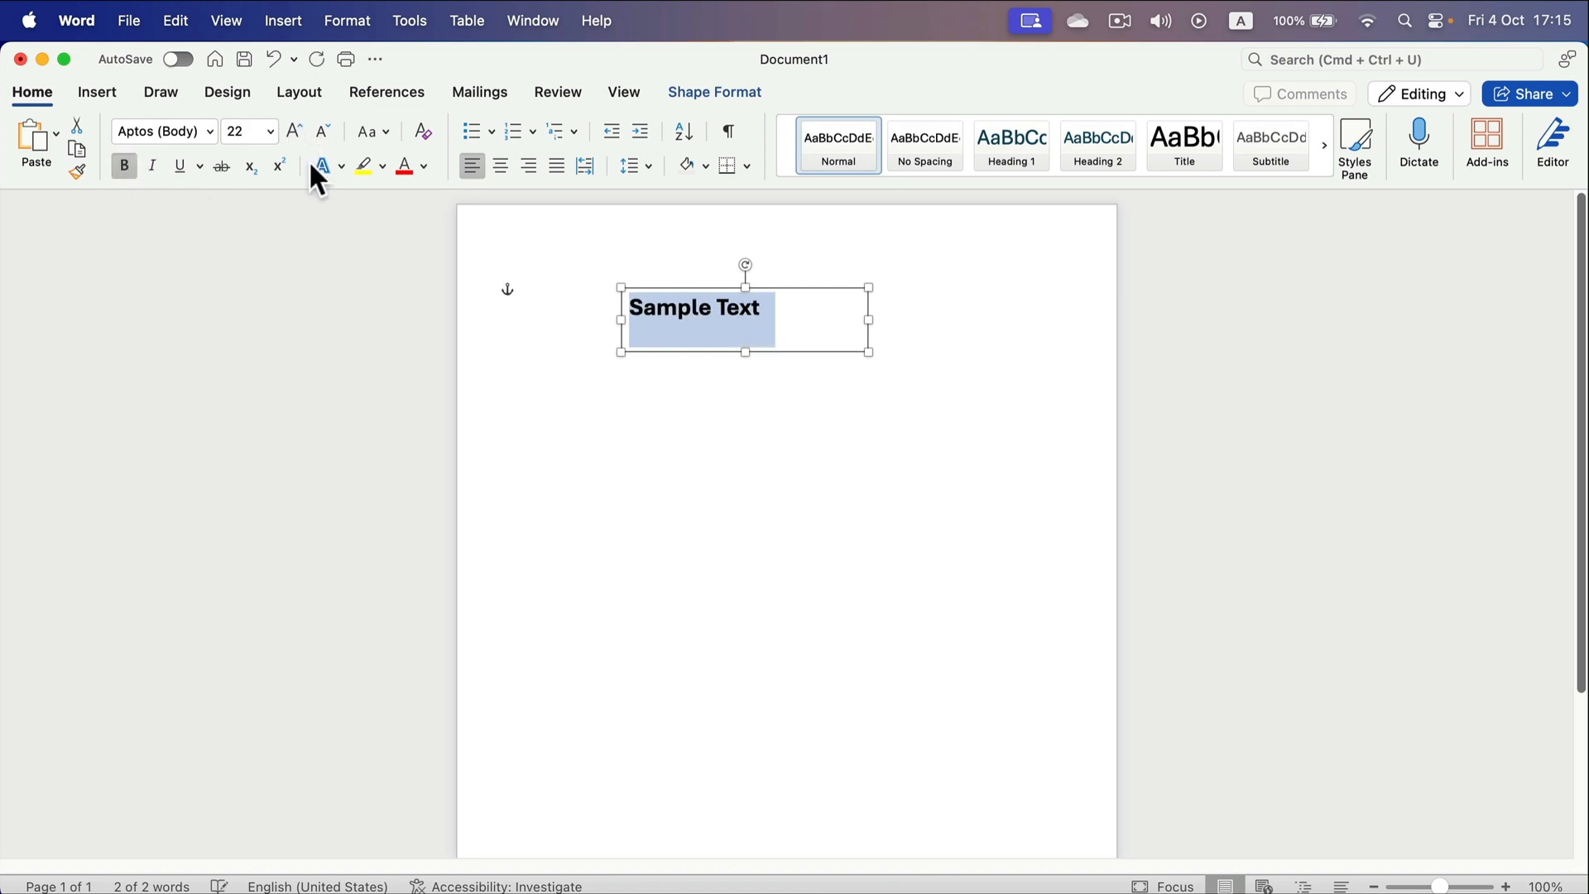
{"action": "left_click", "coordinate": [501, 165]}
Tilt the Sample Text box clockwise, stretch it to about 9.58 cm tall and place it near the page's upper-right corner.
{"action": "left_click_drag", "start_coordinate": [827, 286], "coordinate": [869, 381]}
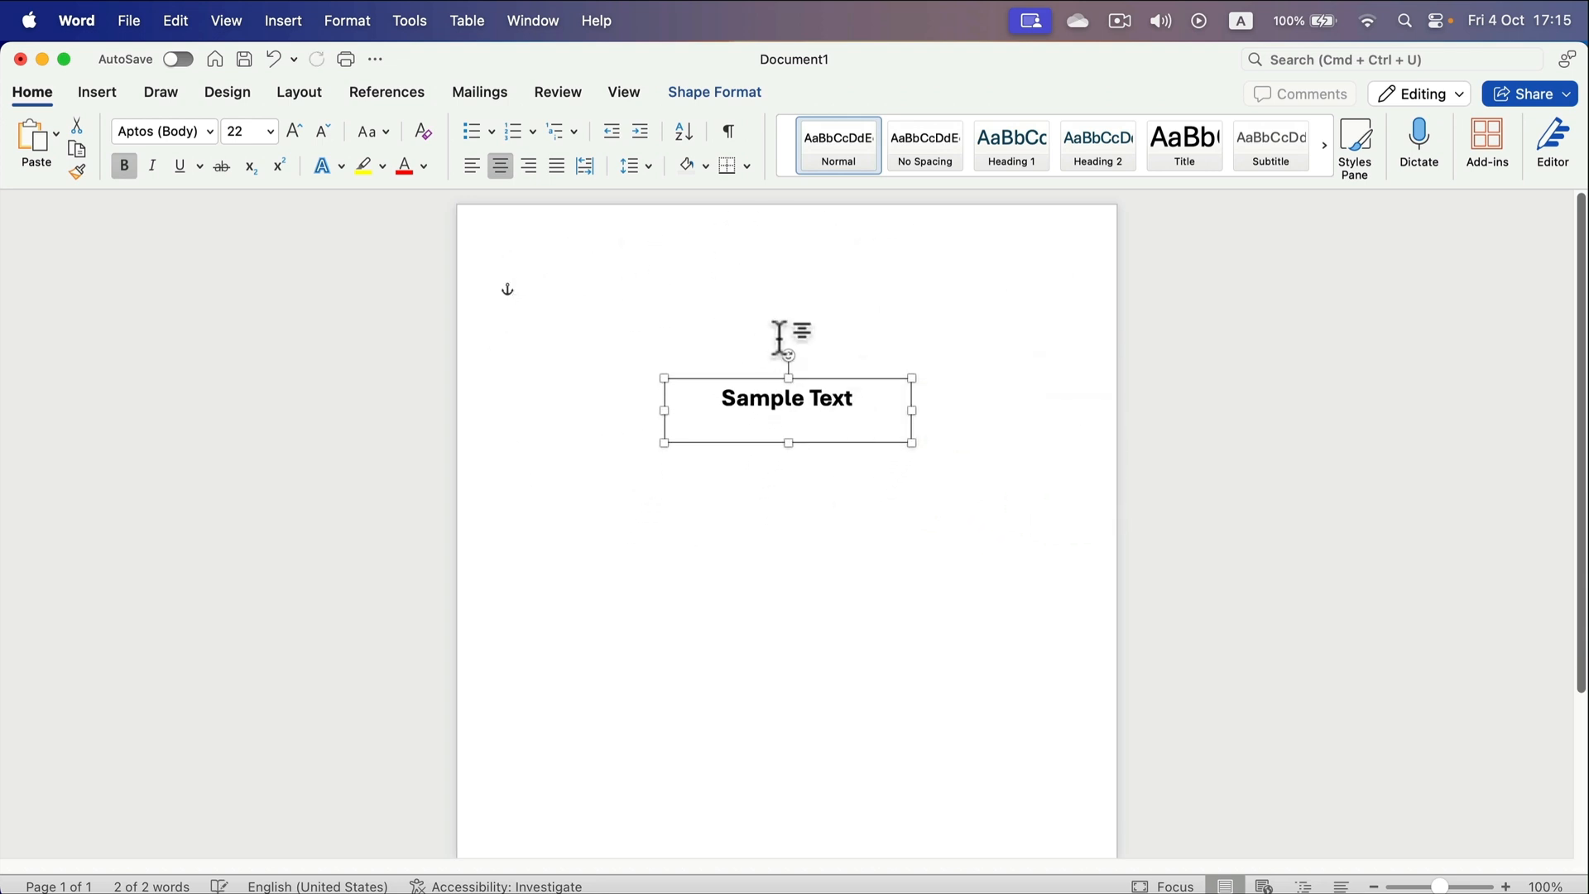
{"action": "left_click_drag", "start_coordinate": [788, 348], "coordinate": [844, 265]}
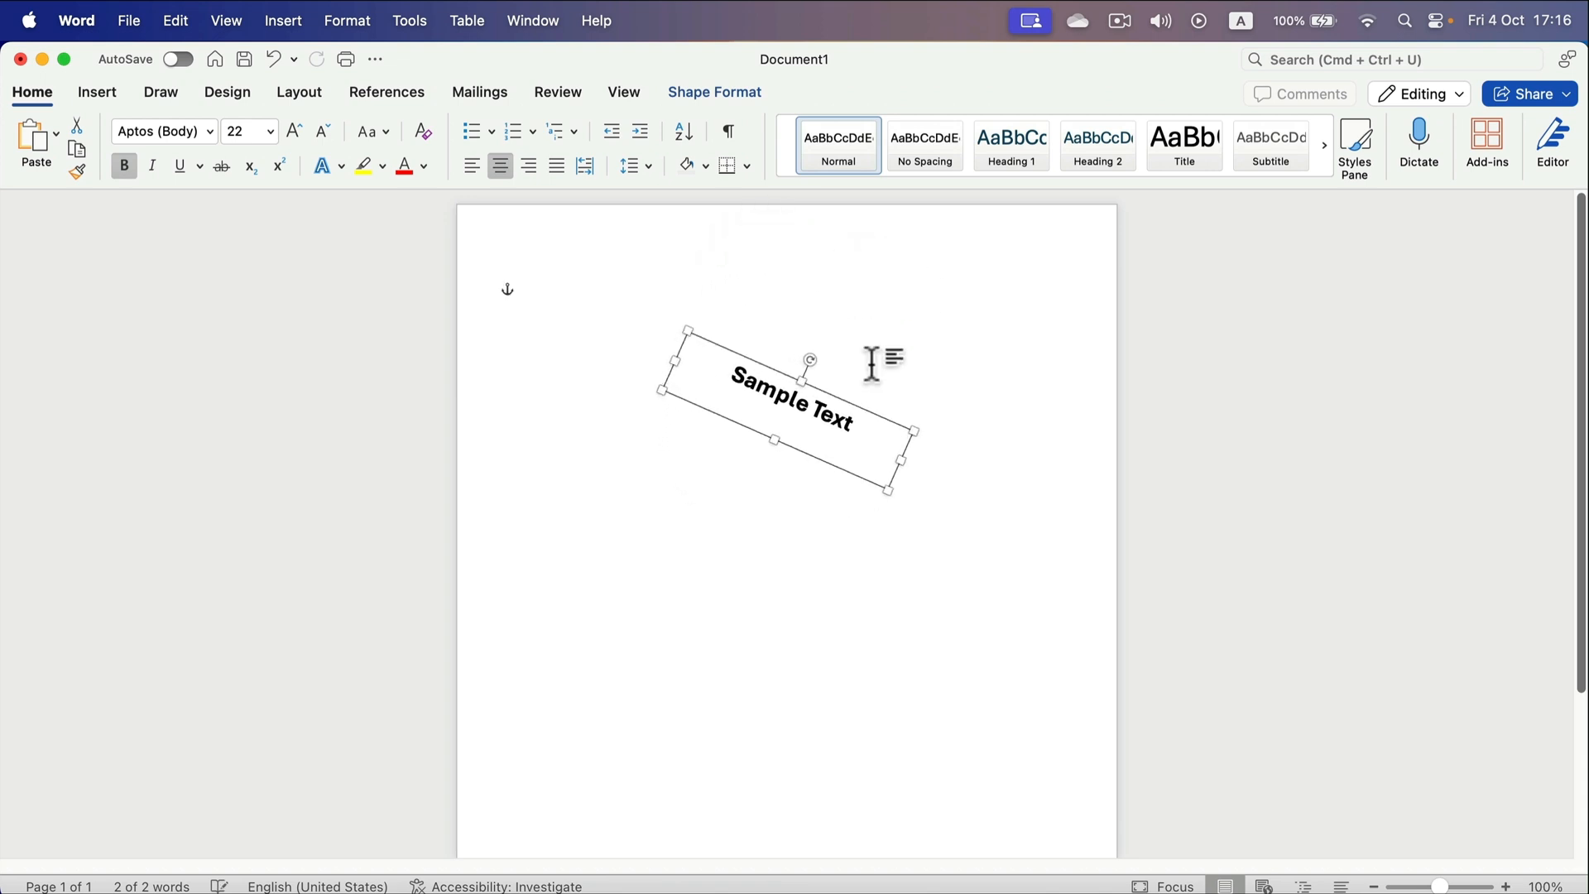
{"action": "left_click_drag", "start_coordinate": [772, 441], "coordinate": [681, 650]}
{"action": "left_click_drag", "start_coordinate": [882, 412], "coordinate": [1050, 312]}
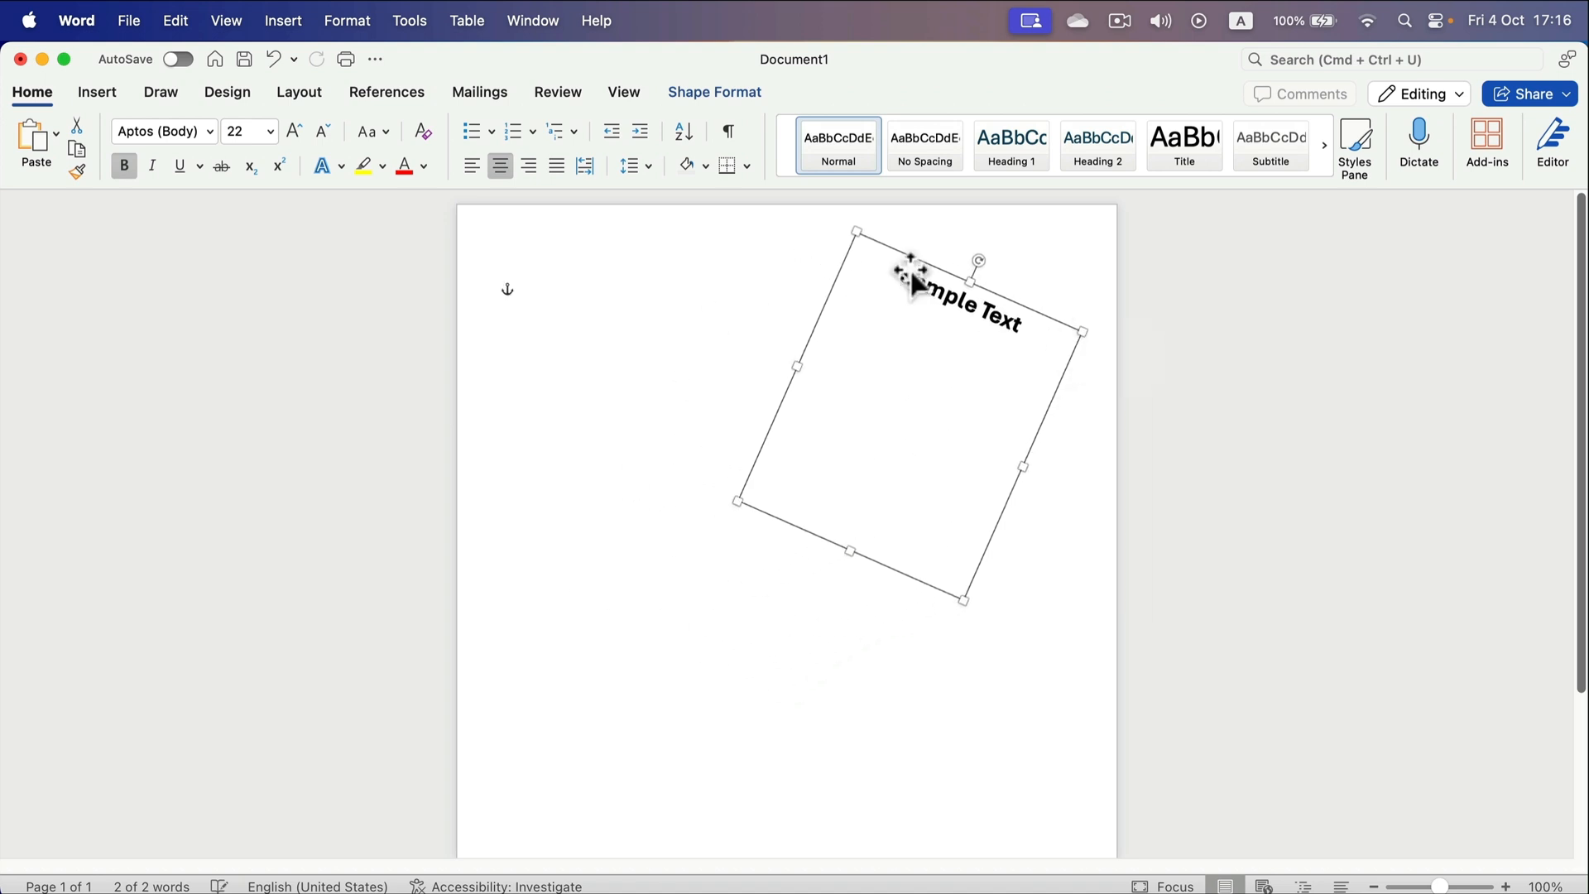
Draw a text box about 2.16 cm by 6.43 cm beside the first one, containing "Text", and tilt it counterclockwise.
{"action": "left_click", "coordinate": [99, 92]}
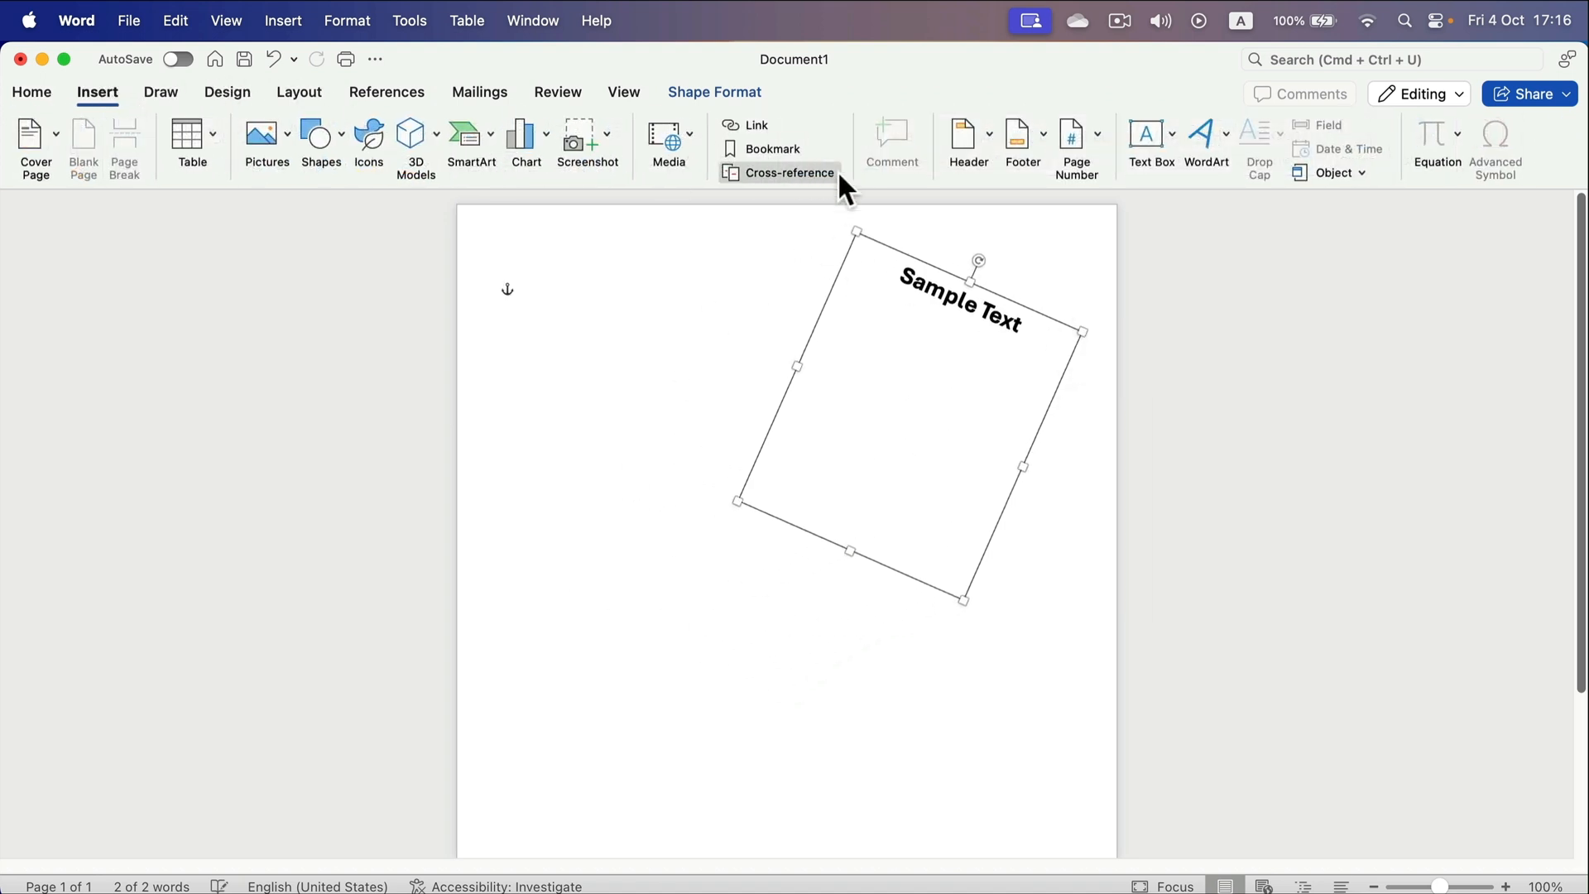
{"action": "left_click", "coordinate": [1142, 149]}
{"action": "left_click", "coordinate": [1162, 167]}
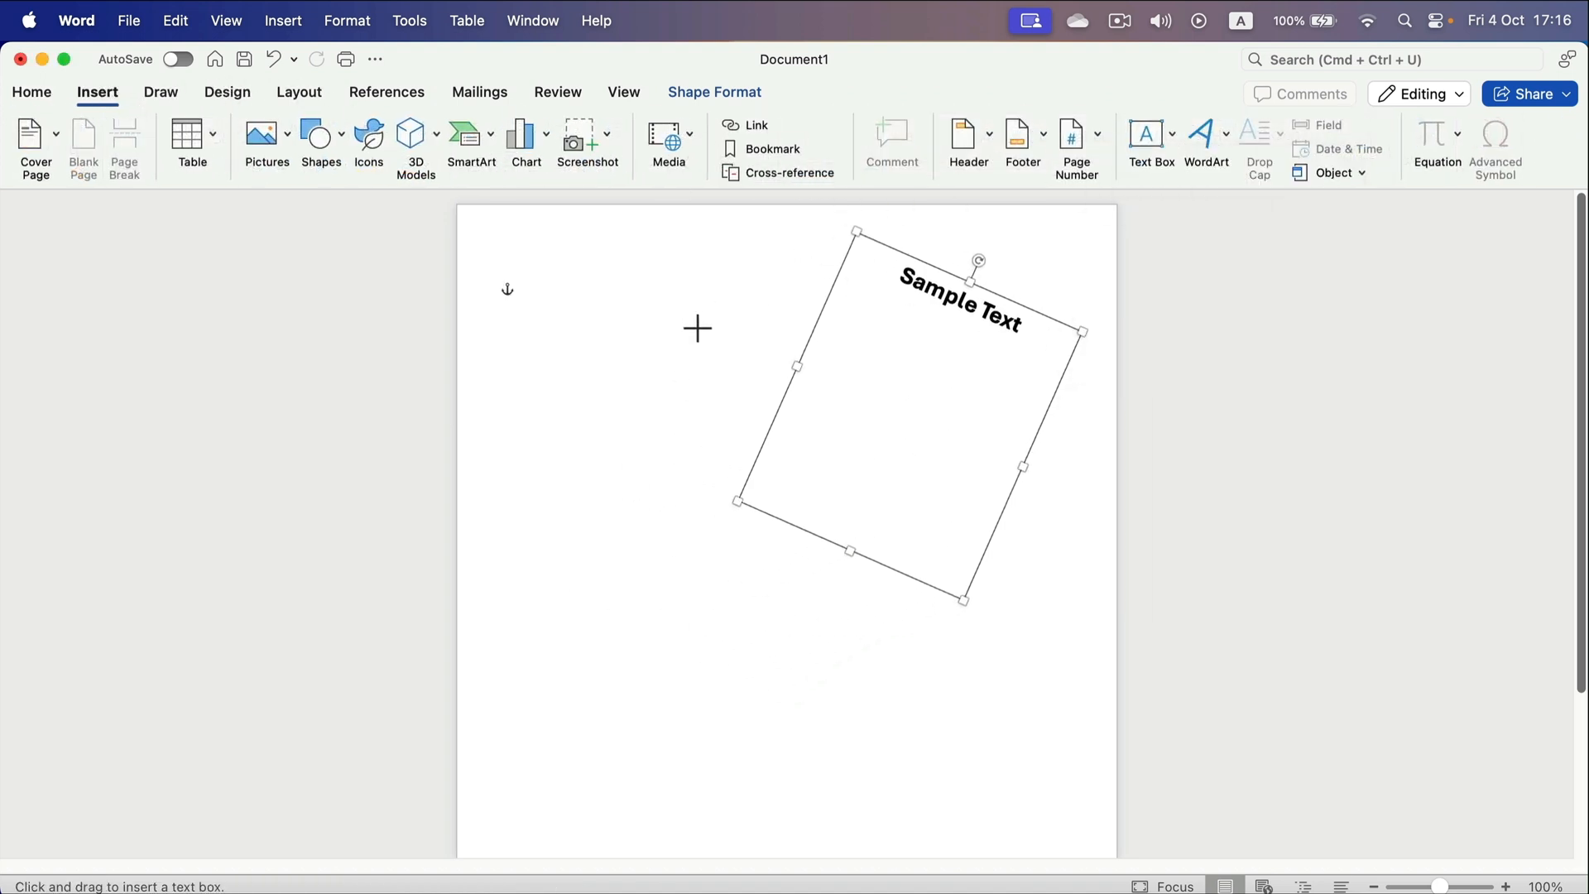
{"action": "mouse_move", "coordinate": [529, 363]}
{"action": "left_mouse_down"}
{"action": "mouse_move", "coordinate": [644, 453]}
{"action": "mouse_move", "coordinate": [728, 430]}
{"action": "left_mouse_up"}
{"action": "type", "text": "Text"}
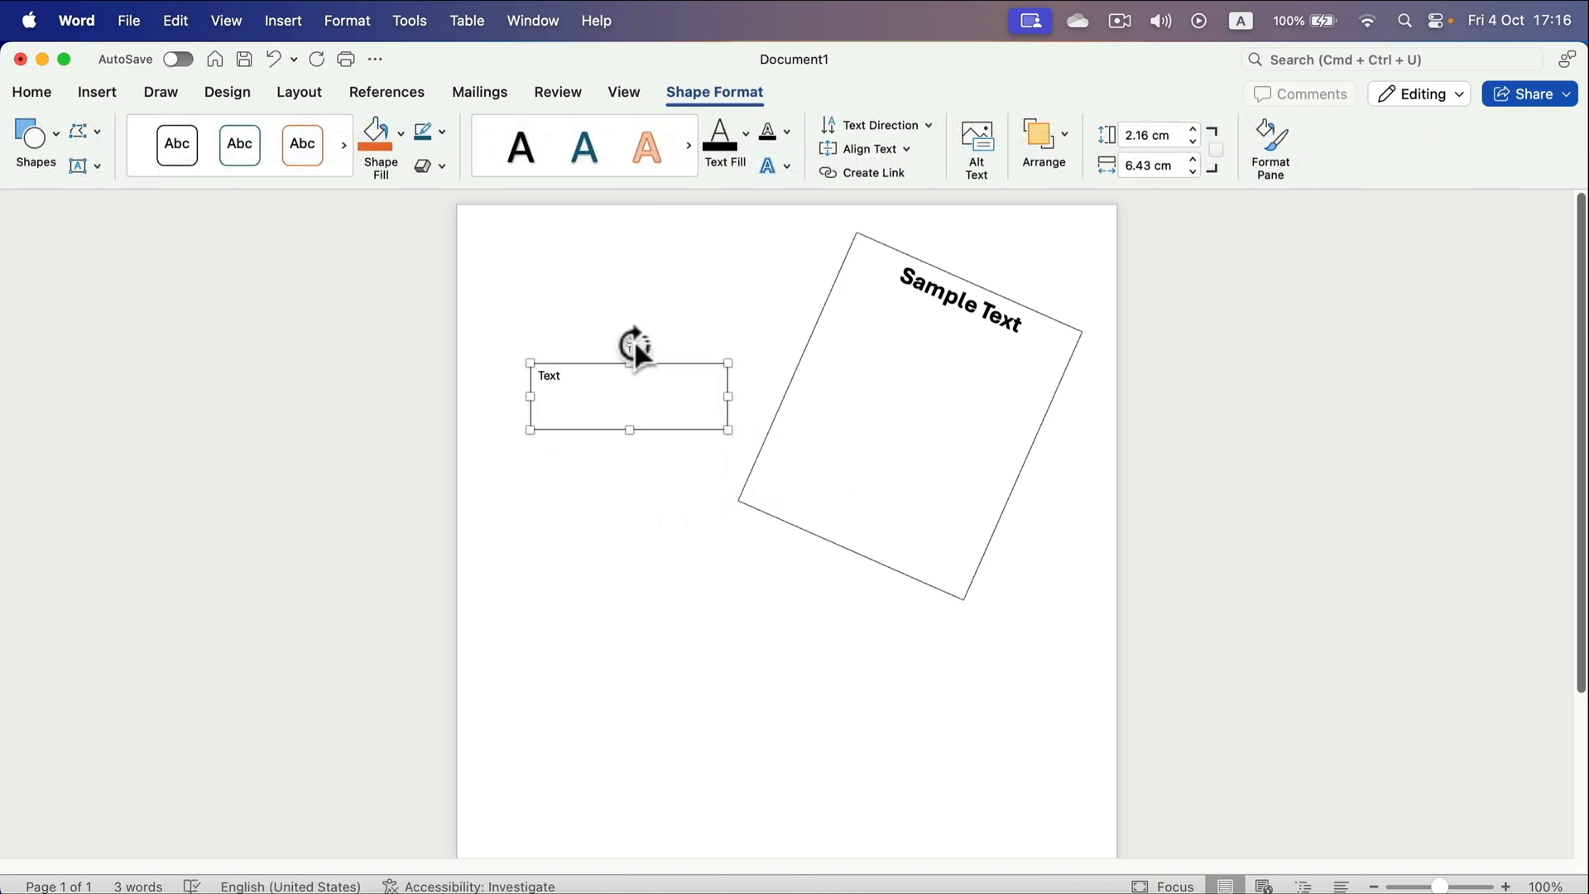
{"action": "left_click_drag", "start_coordinate": [631, 341], "coordinate": [603, 312]}
{"action": "left_click", "coordinate": [689, 253]}
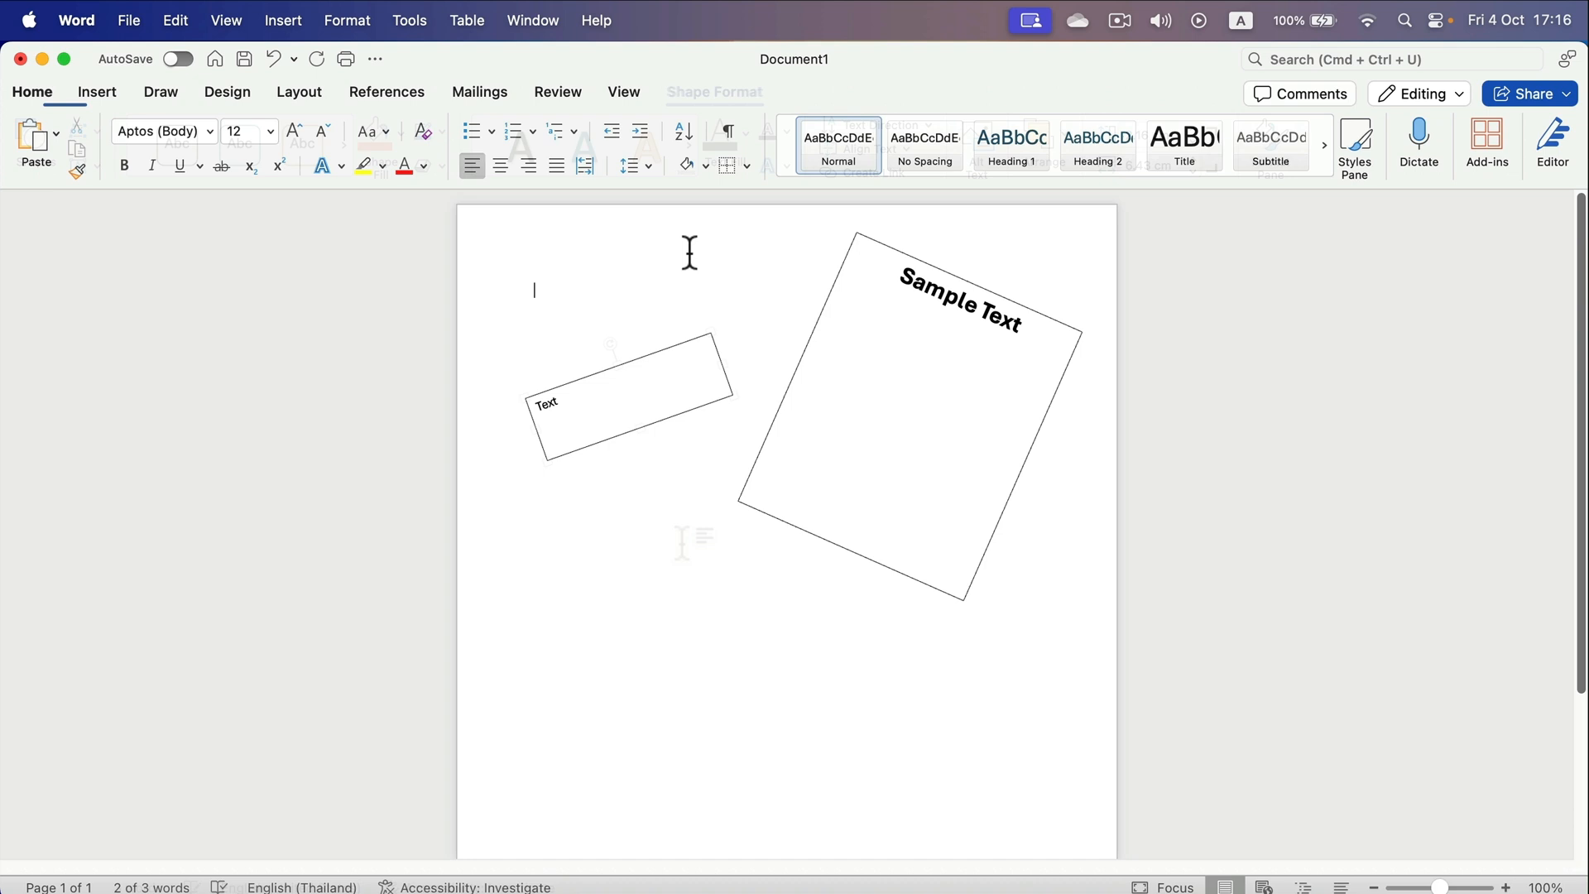
Remove the outline from the Sample Text box and open the outline options for the smaller "Text" box.
{"action": "left_click", "coordinate": [837, 271]}
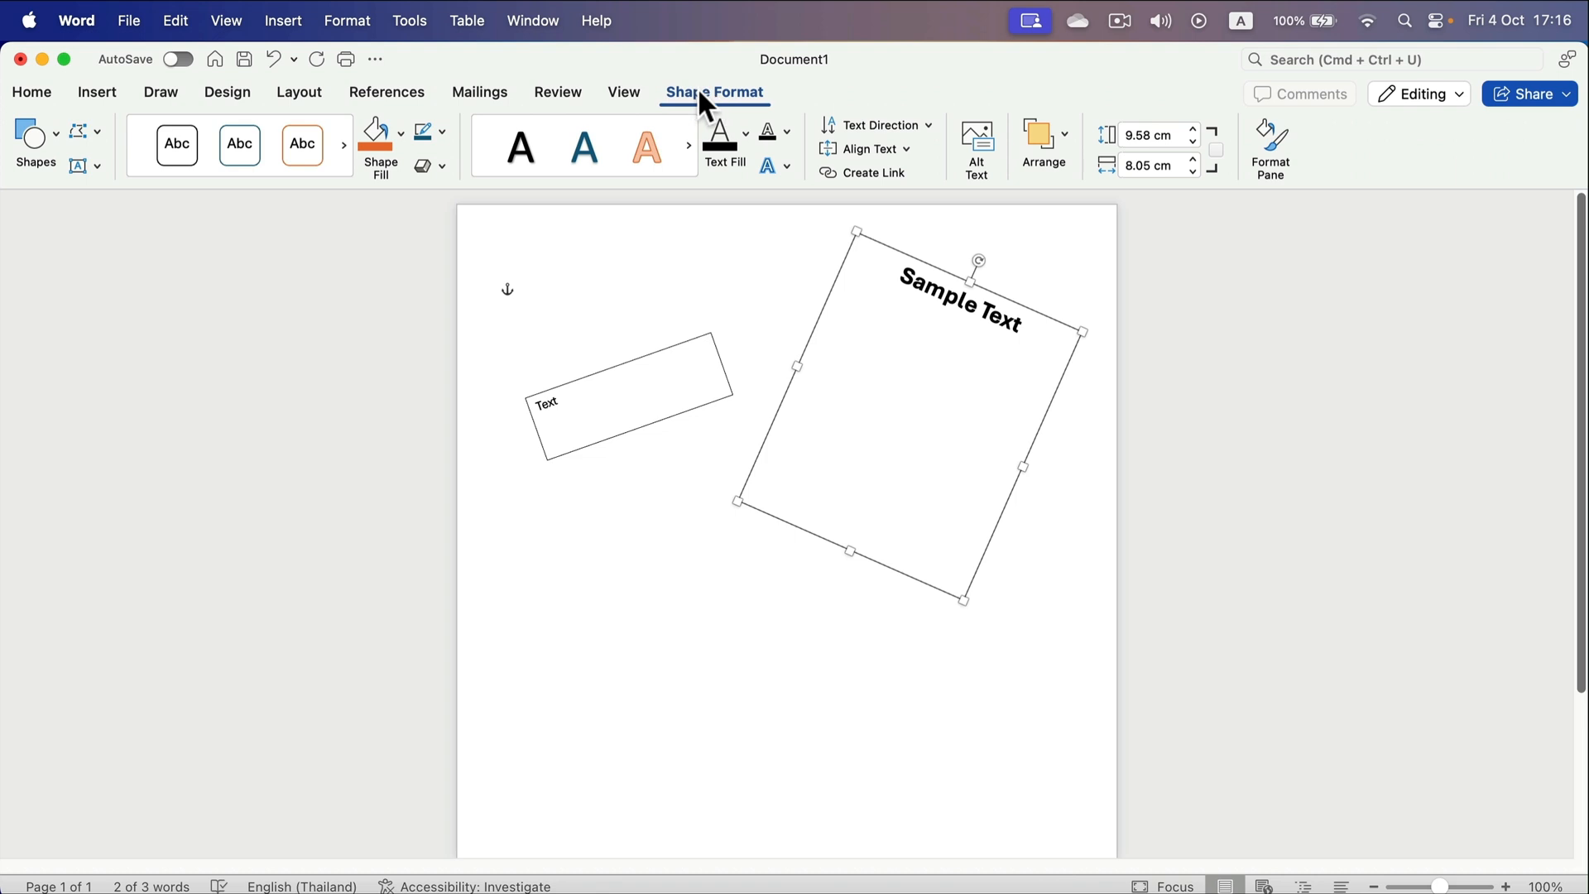
{"action": "left_click", "coordinate": [444, 128]}
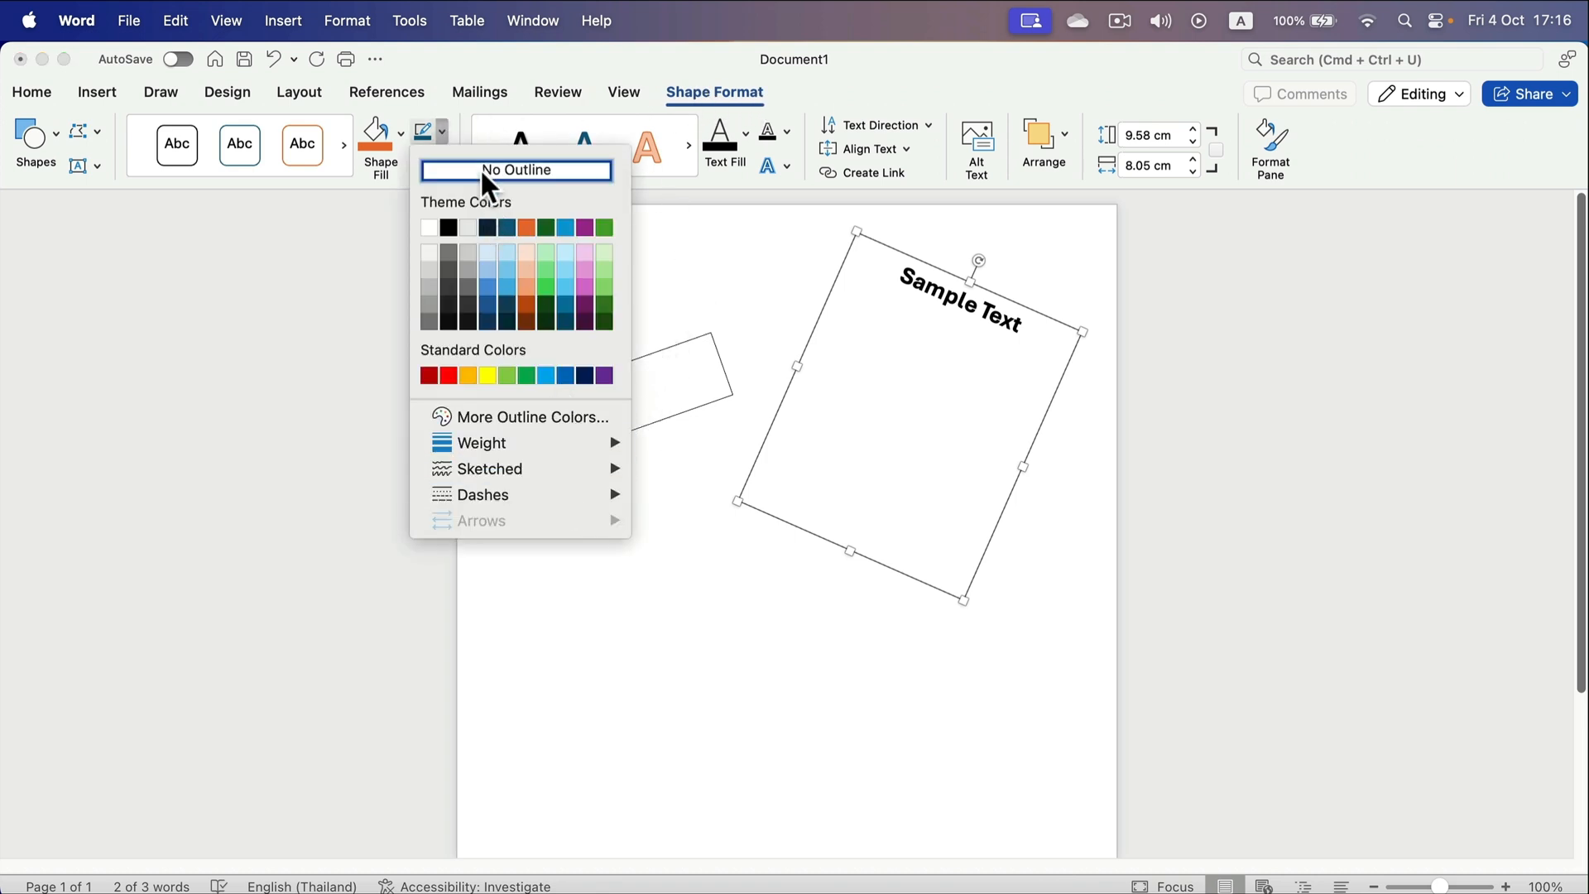
{"action": "left_click", "coordinate": [545, 169]}
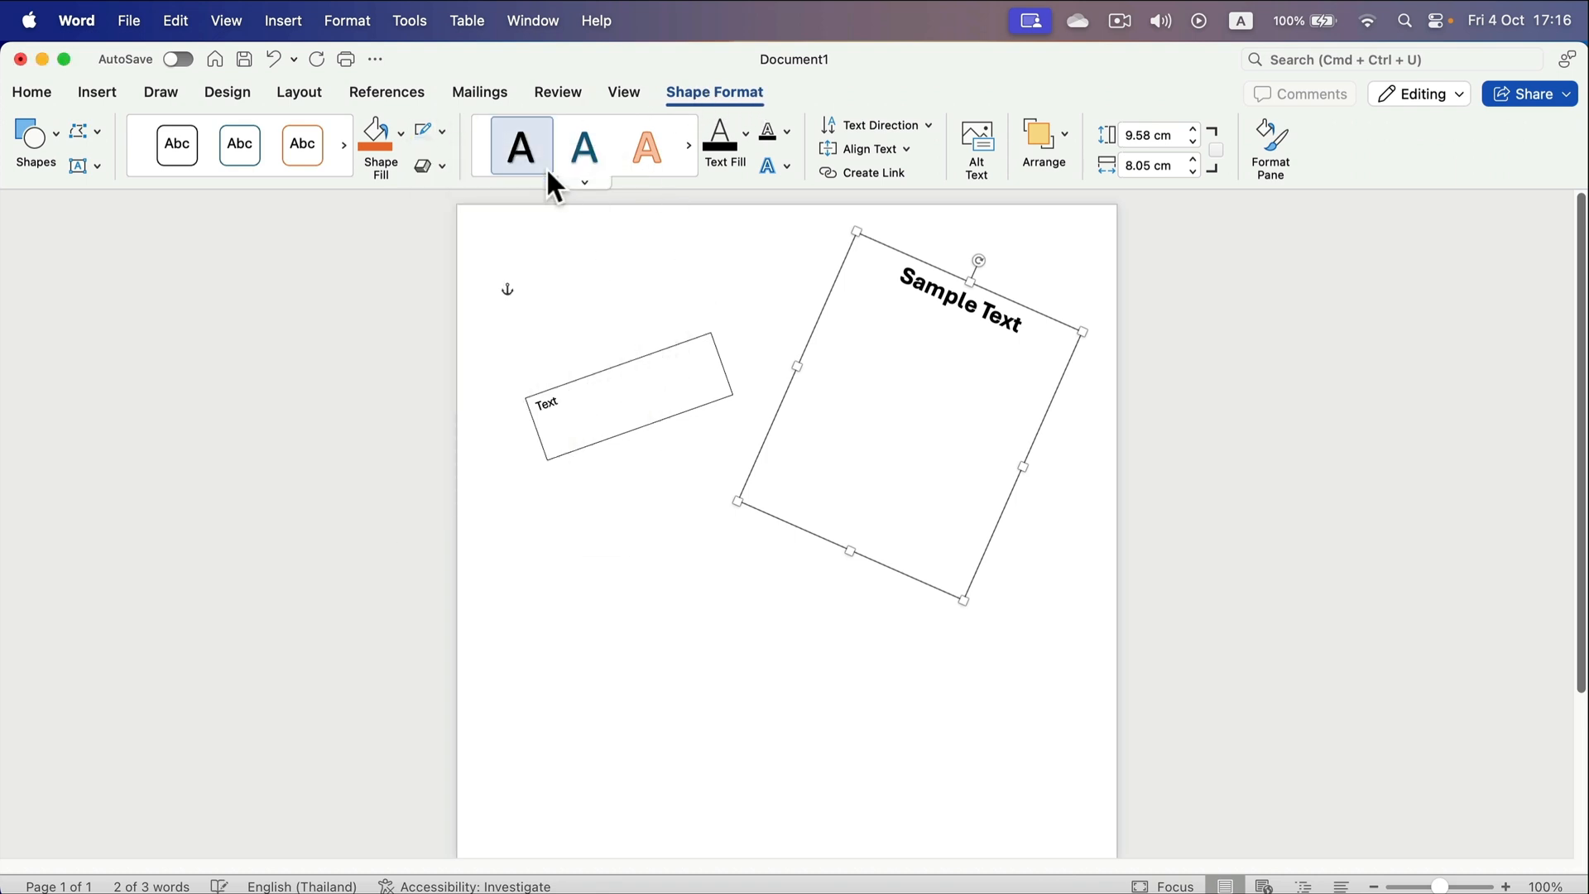
{"action": "left_click", "coordinate": [687, 286]}
{"action": "left_click", "coordinate": [720, 357]}
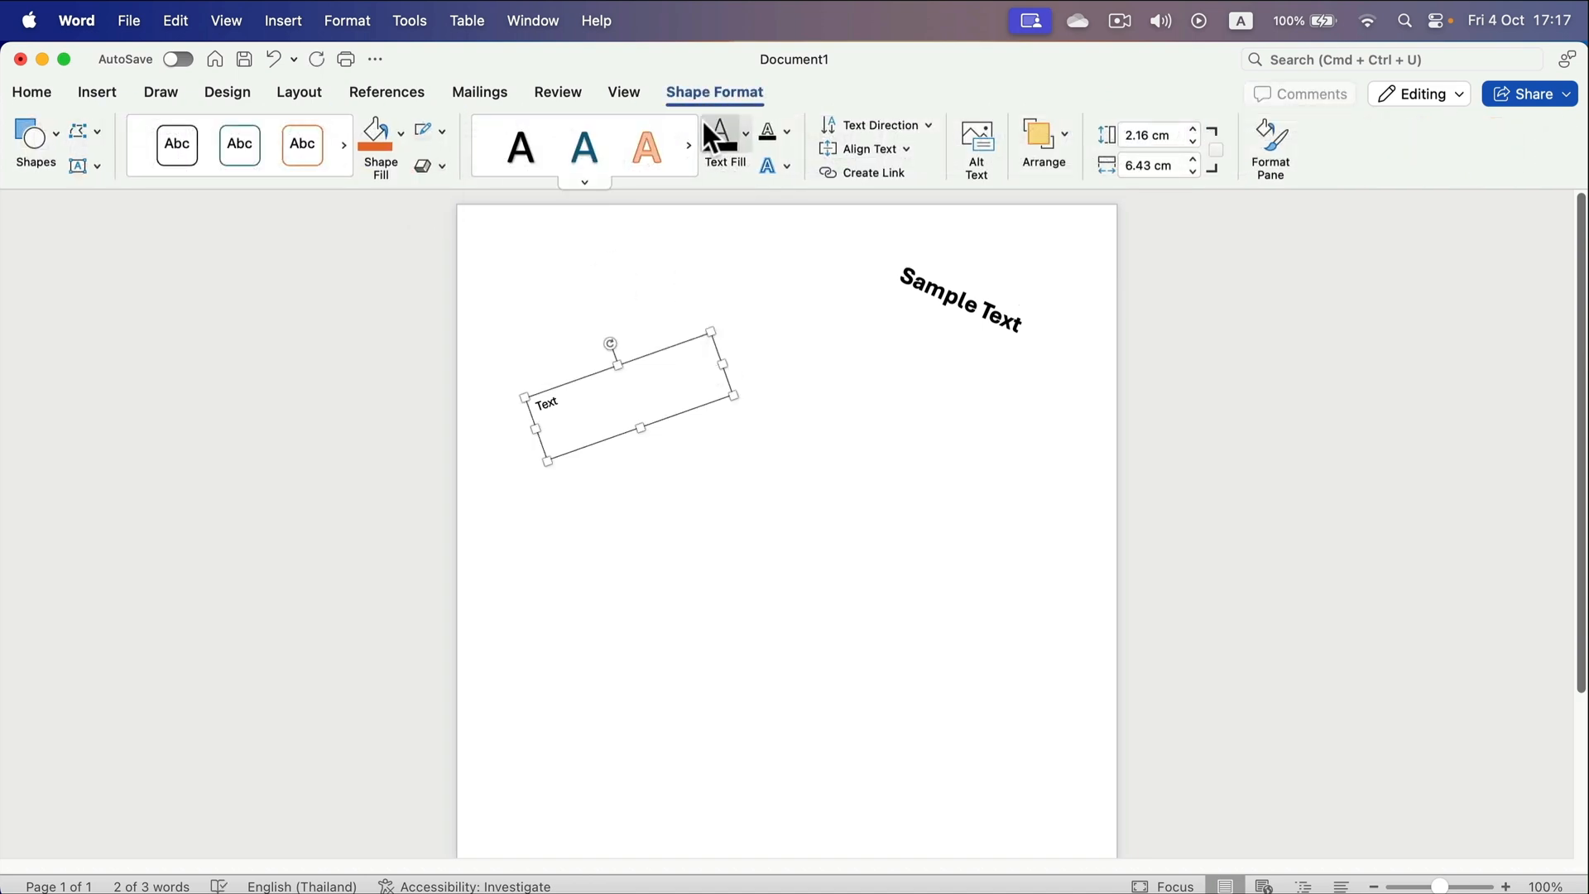
{"action": "left_click", "coordinate": [442, 130]}
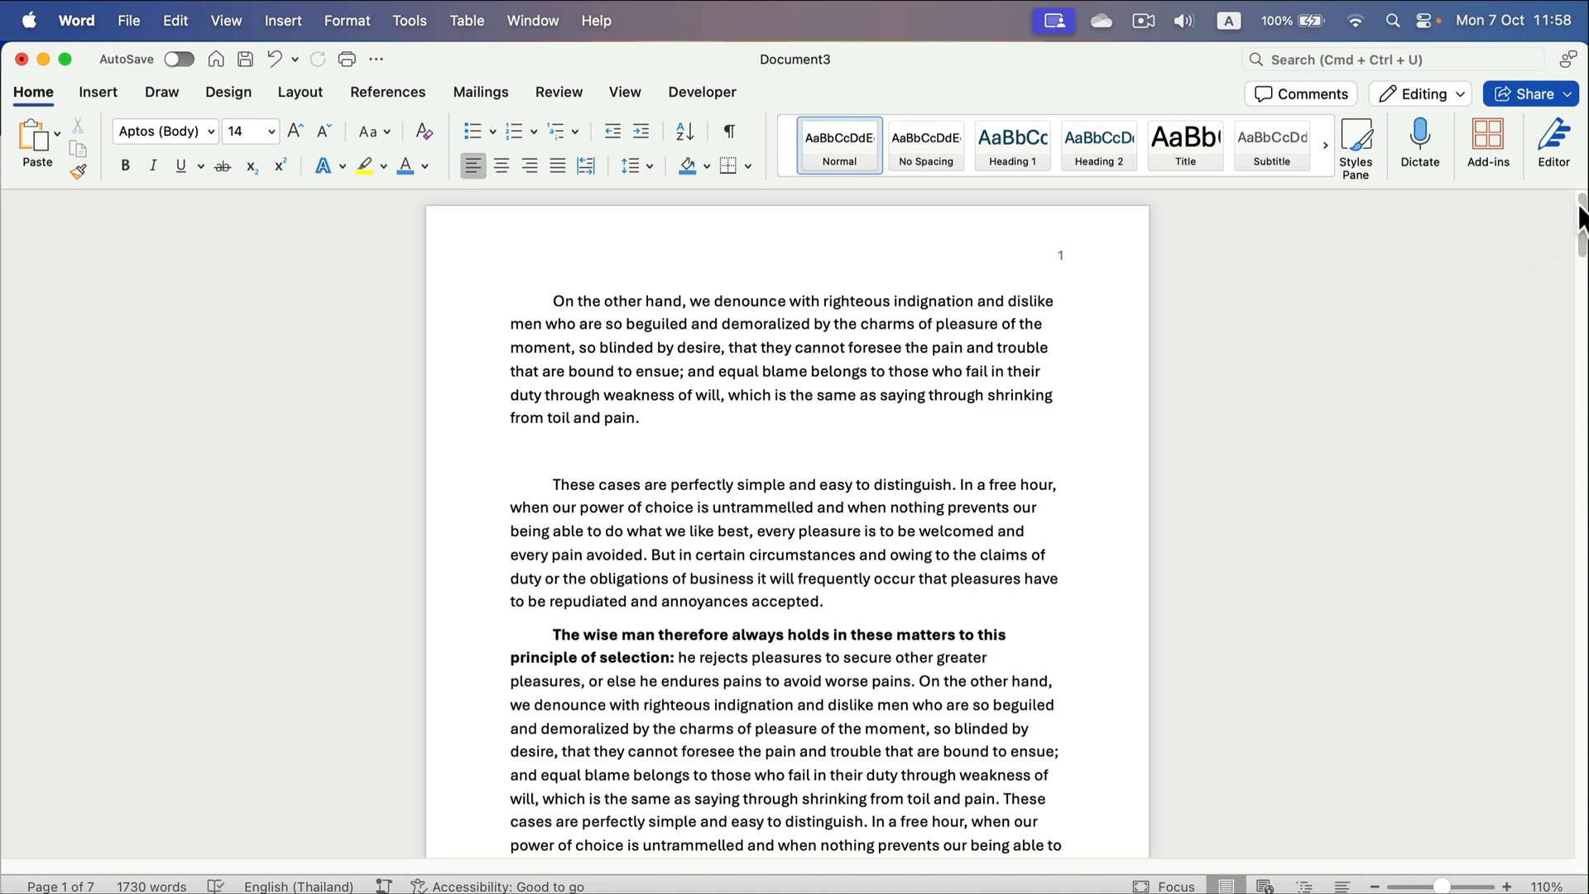
Look through the pages of Document3 from start to end and back, examining where the text breaks between pages.
{"action": "left_click_drag", "start_coordinate": [1581, 219], "coordinate": [1581, 650]}
{"action": "scroll", "coordinate": [1346, 532], "scroll_direction": "down", "scroll_amount": 15}
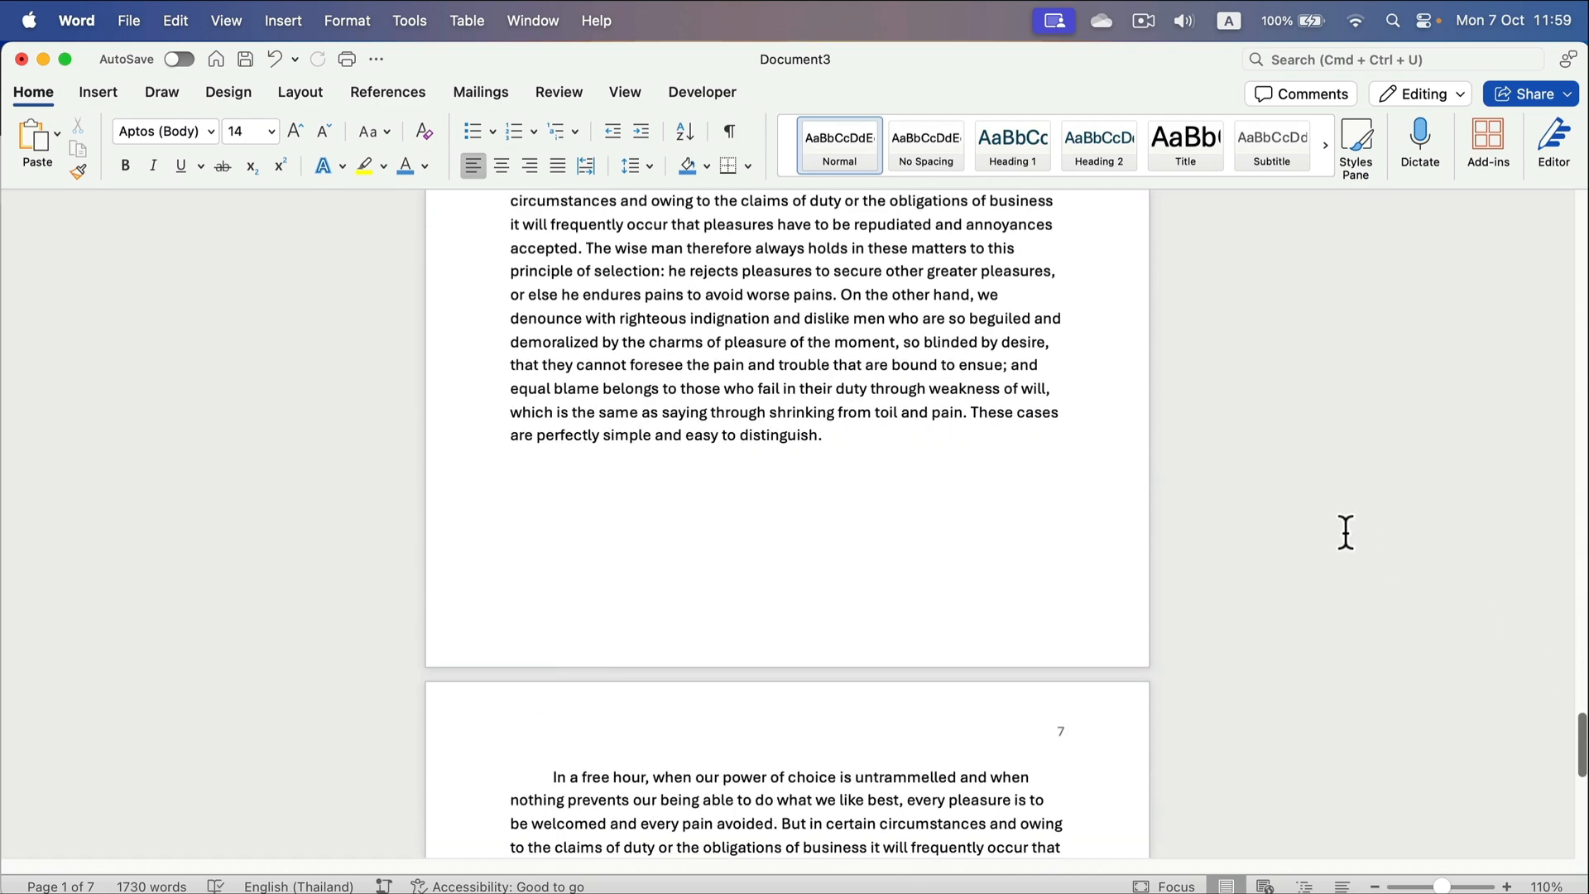
{"action": "scroll", "coordinate": [1324, 496], "scroll_direction": "down", "scroll_amount": 5}
{"action": "scroll", "coordinate": [828, 480], "scroll_direction": "down", "scroll_amount": 1}
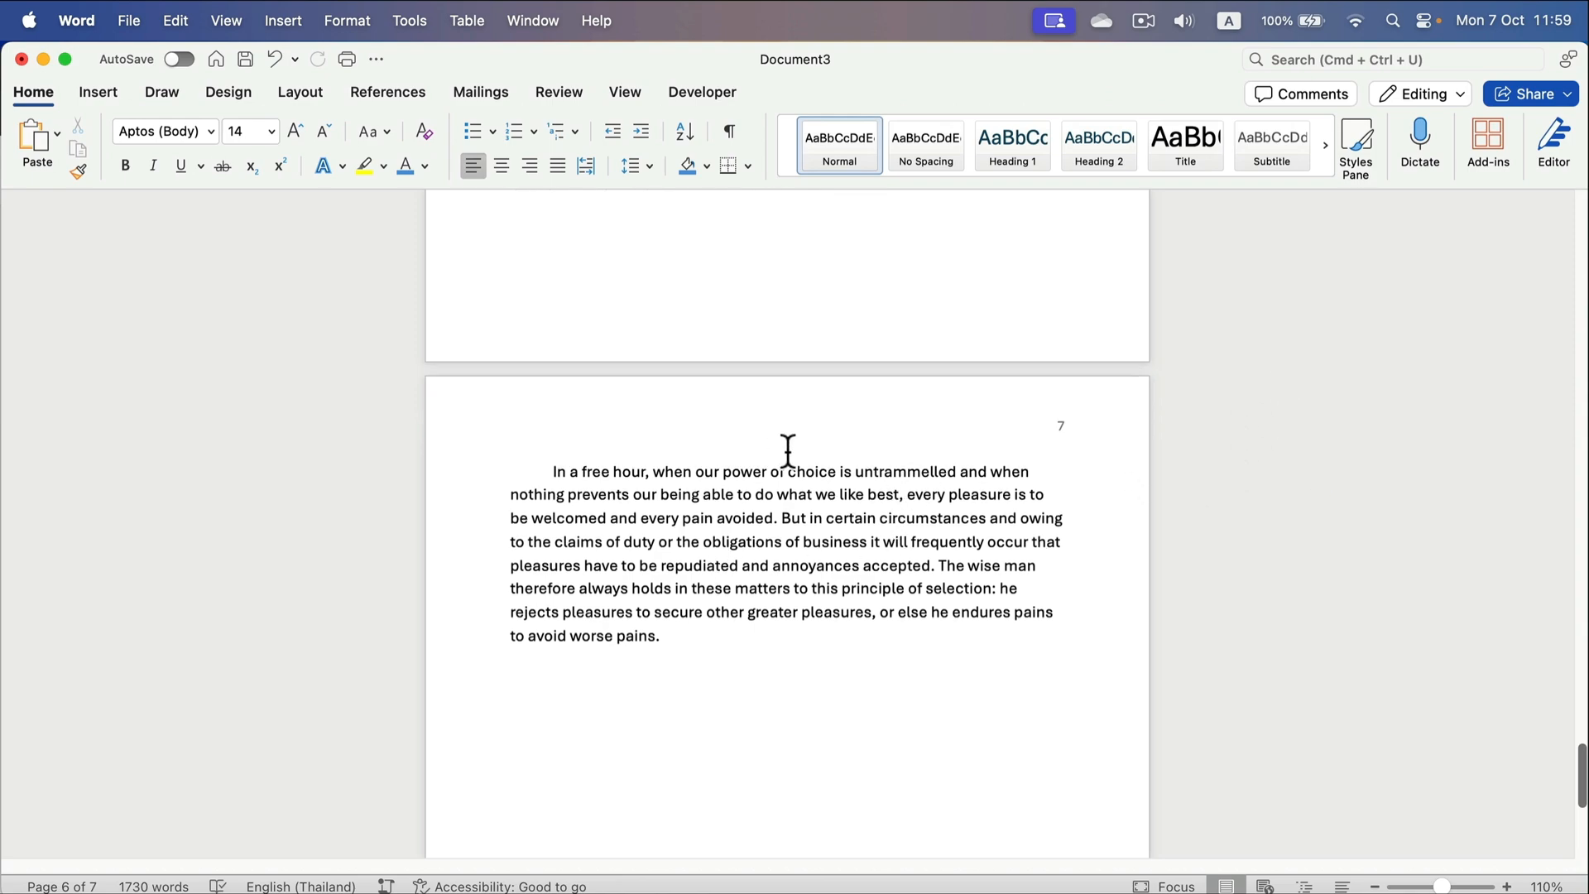
{"action": "scroll", "coordinate": [788, 451], "scroll_direction": "up", "scroll_amount": 15}
{"action": "scroll", "coordinate": [787, 443], "scroll_direction": "up", "scroll_amount": 3}
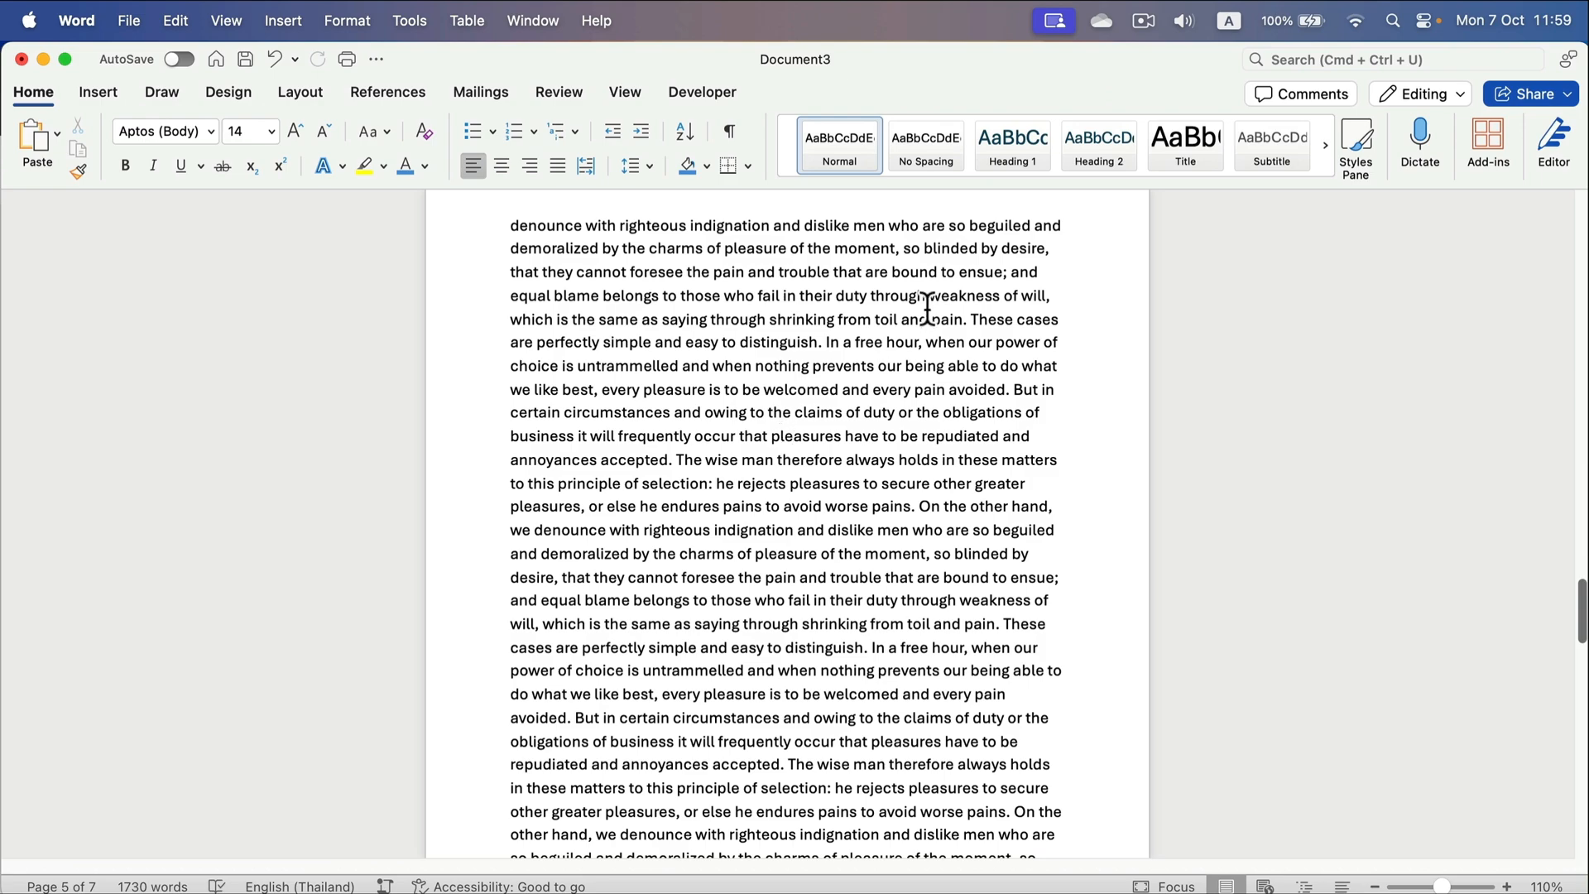
{"action": "scroll", "coordinate": [927, 310], "scroll_direction": "down", "scroll_amount": 5}
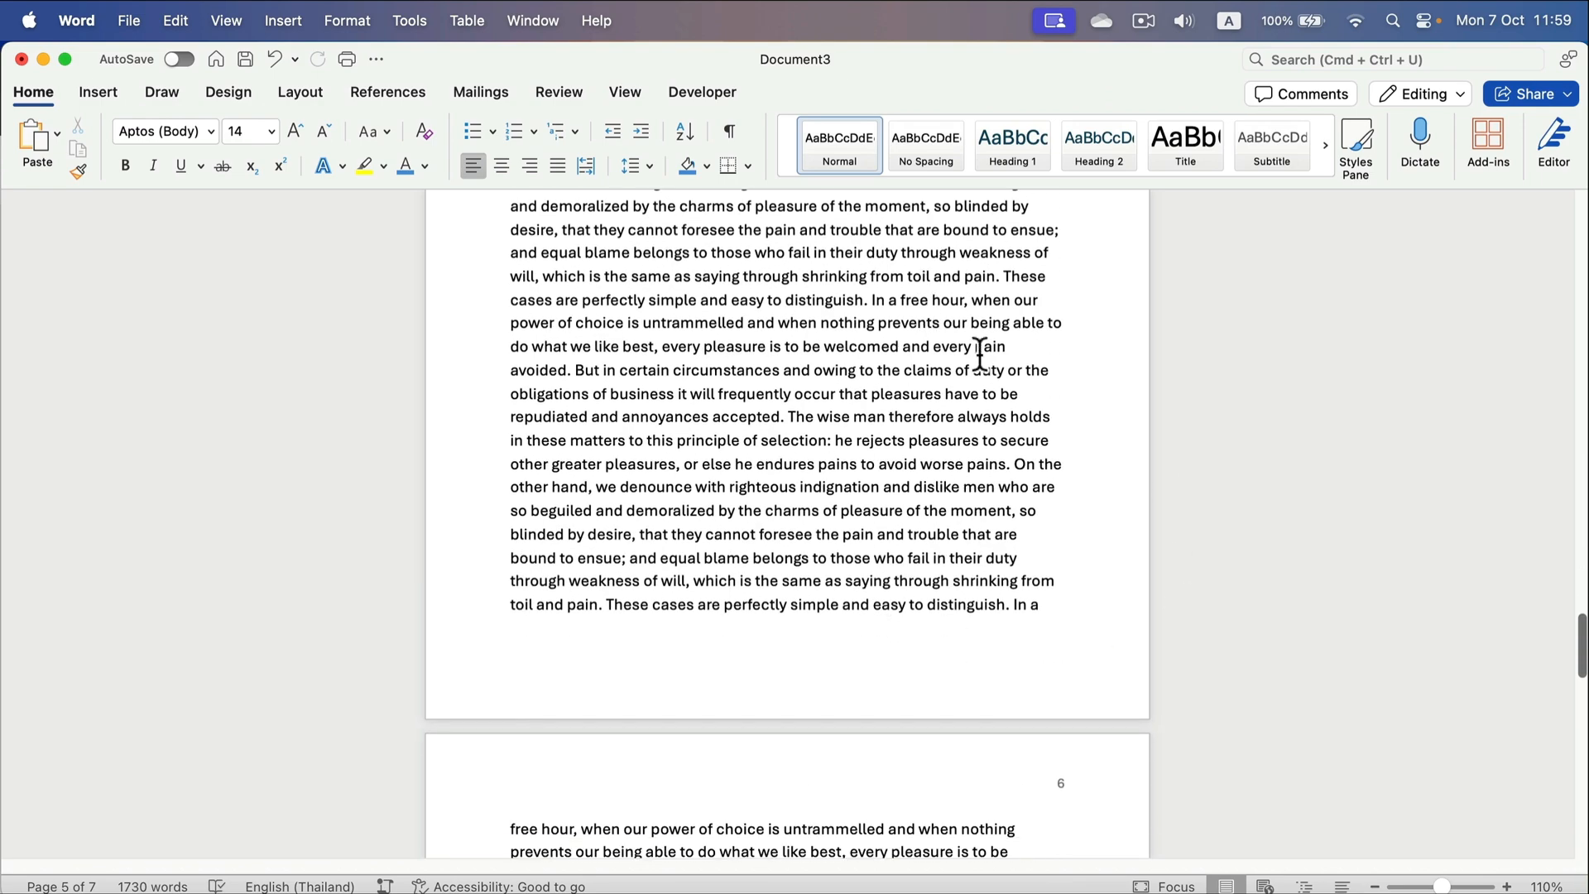
{"action": "scroll", "coordinate": [964, 475], "scroll_direction": "up", "scroll_amount": 15}
{"action": "scroll", "coordinate": [966, 469], "scroll_direction": "up", "scroll_amount": 15}
{"action": "scroll", "coordinate": [807, 480], "scroll_direction": "up", "scroll_amount": 15}
{"action": "scroll", "coordinate": [762, 511], "scroll_direction": "down", "scroll_amount": 15}
{"action": "scroll", "coordinate": [804, 422], "scroll_direction": "up", "scroll_amount": 16}
{"action": "scroll", "coordinate": [806, 422], "scroll_direction": "up", "scroll_amount": 15}
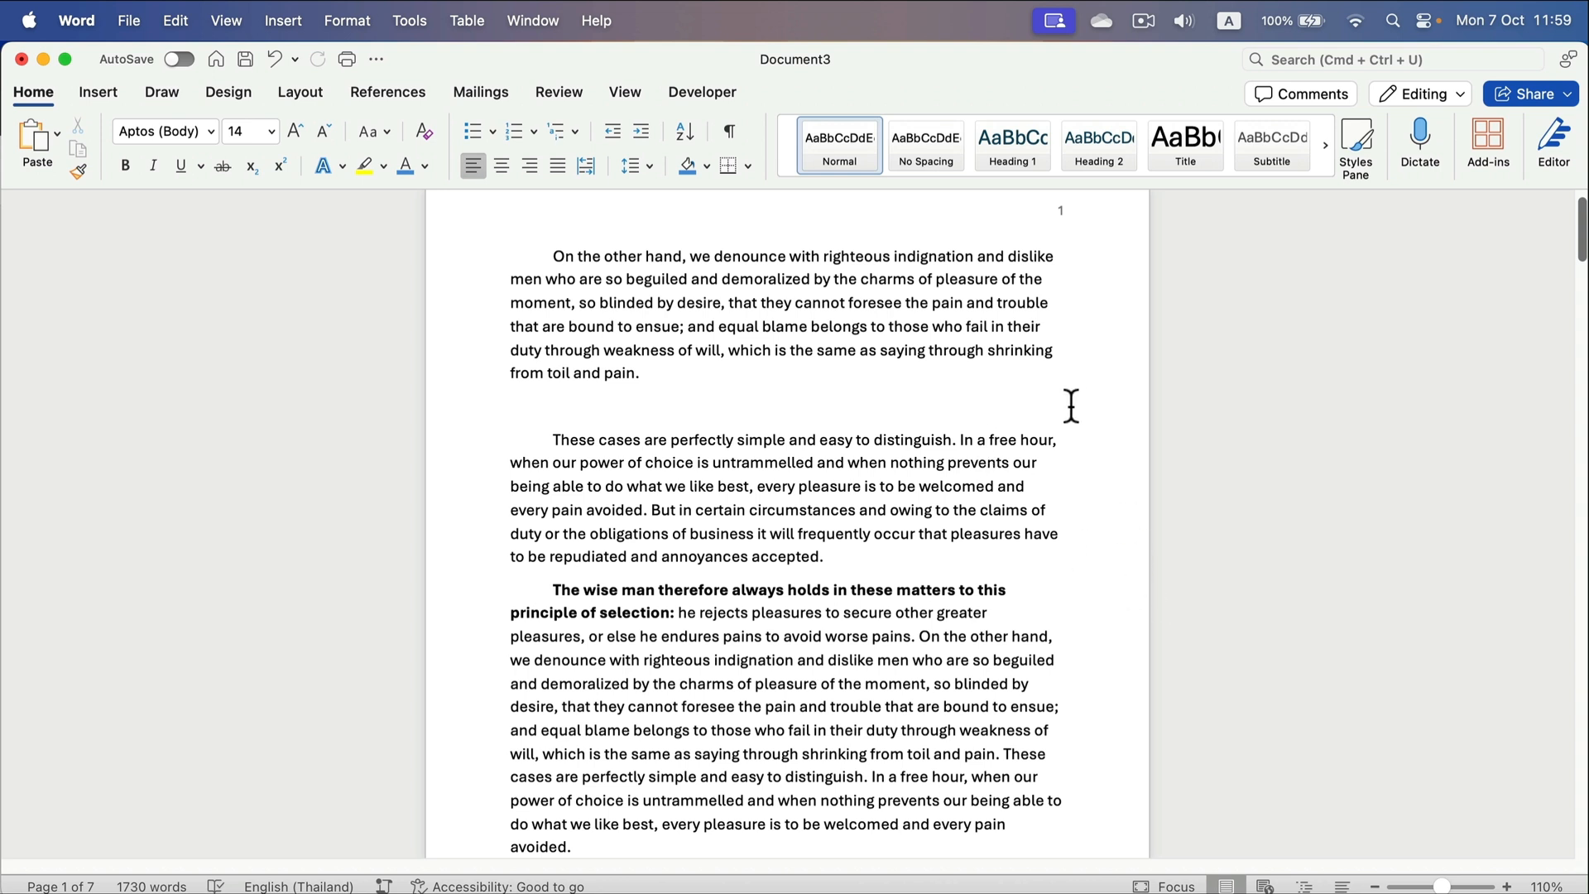
{"action": "scroll", "coordinate": [1071, 406], "scroll_direction": "up", "scroll_amount": 1}
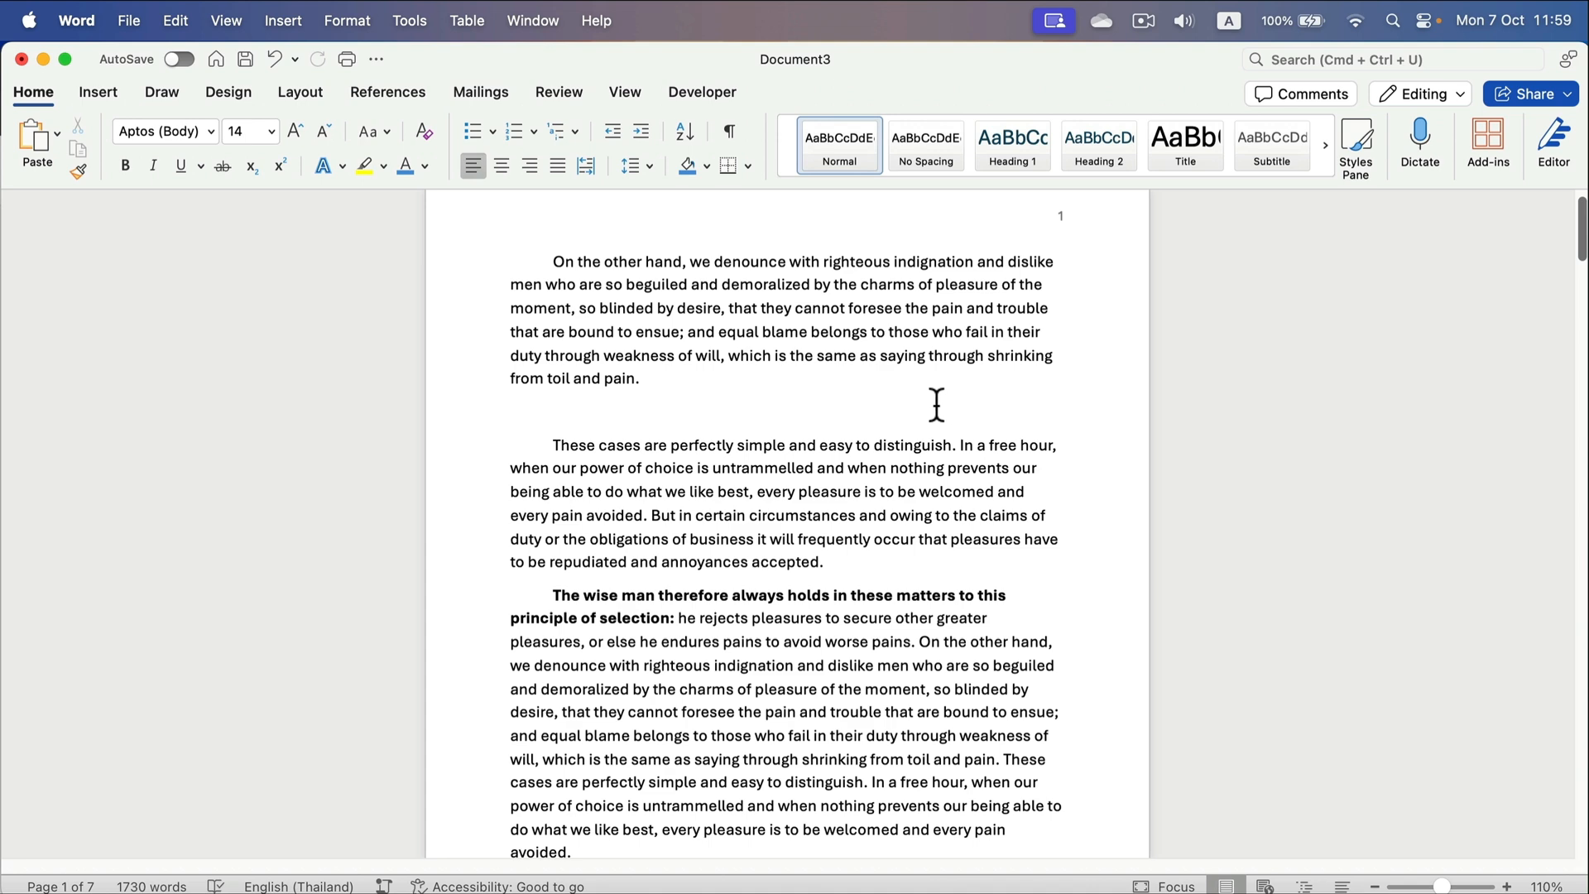
Place the insertion point on the blank line between the first and second paragraphs of page 1.
{"action": "scroll", "coordinate": [744, 414], "scroll_direction": "down", "scroll_amount": 5}
{"action": "scroll", "coordinate": [704, 413], "scroll_direction": "up", "scroll_amount": 3}
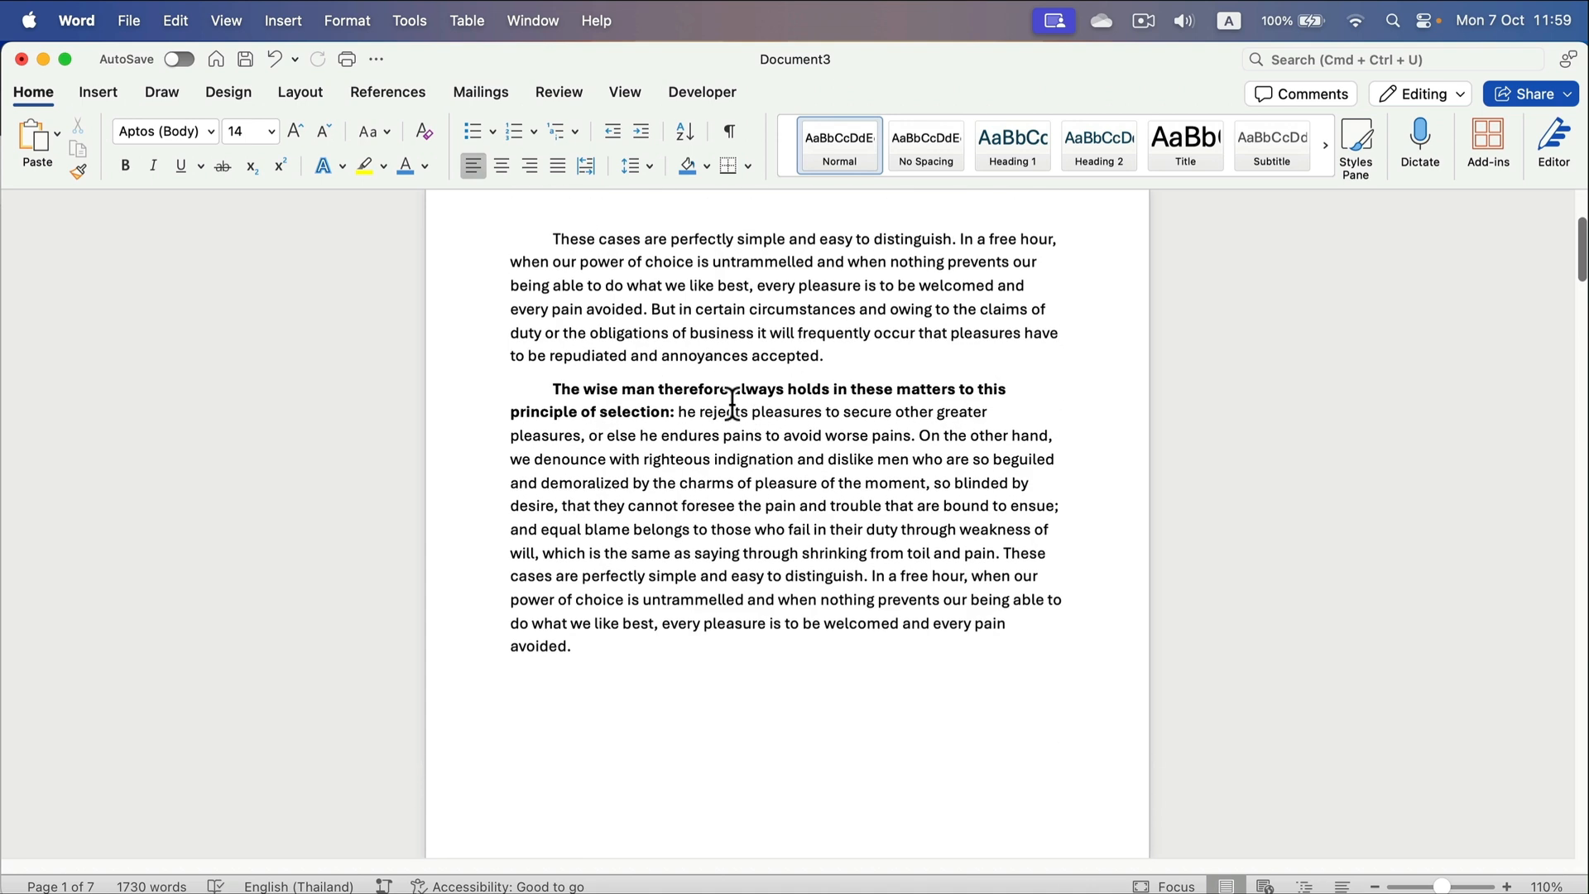
{"action": "left_click", "coordinate": [625, 310]}
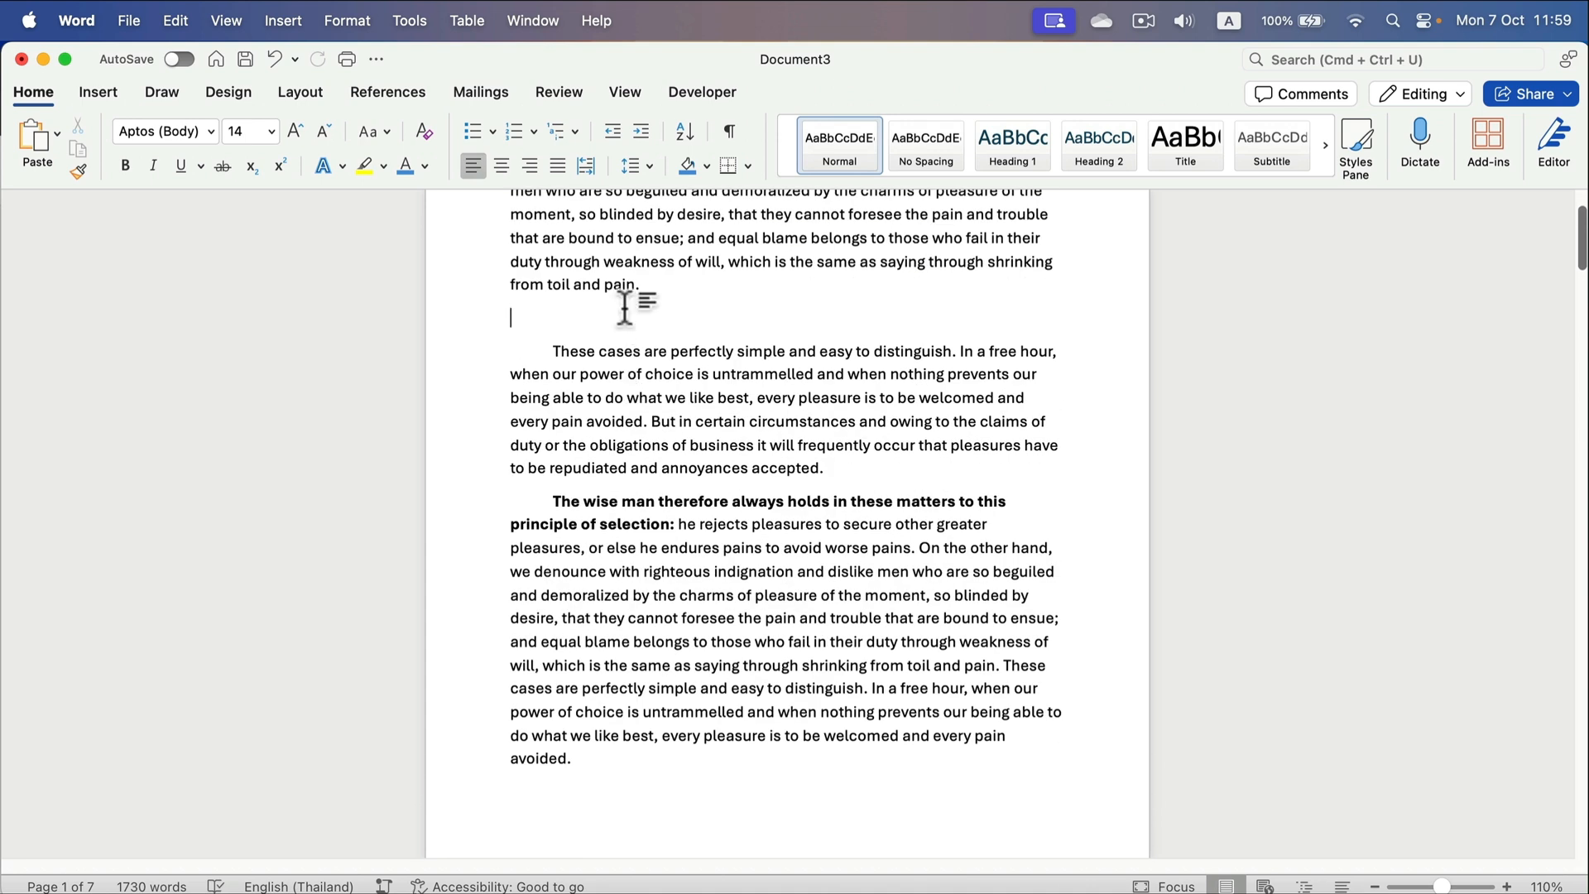
Add two extra blank lines above the second paragraph and delete them again.
{"action": "key", "text": "Return"}
{"action": "key", "text": "Return"}
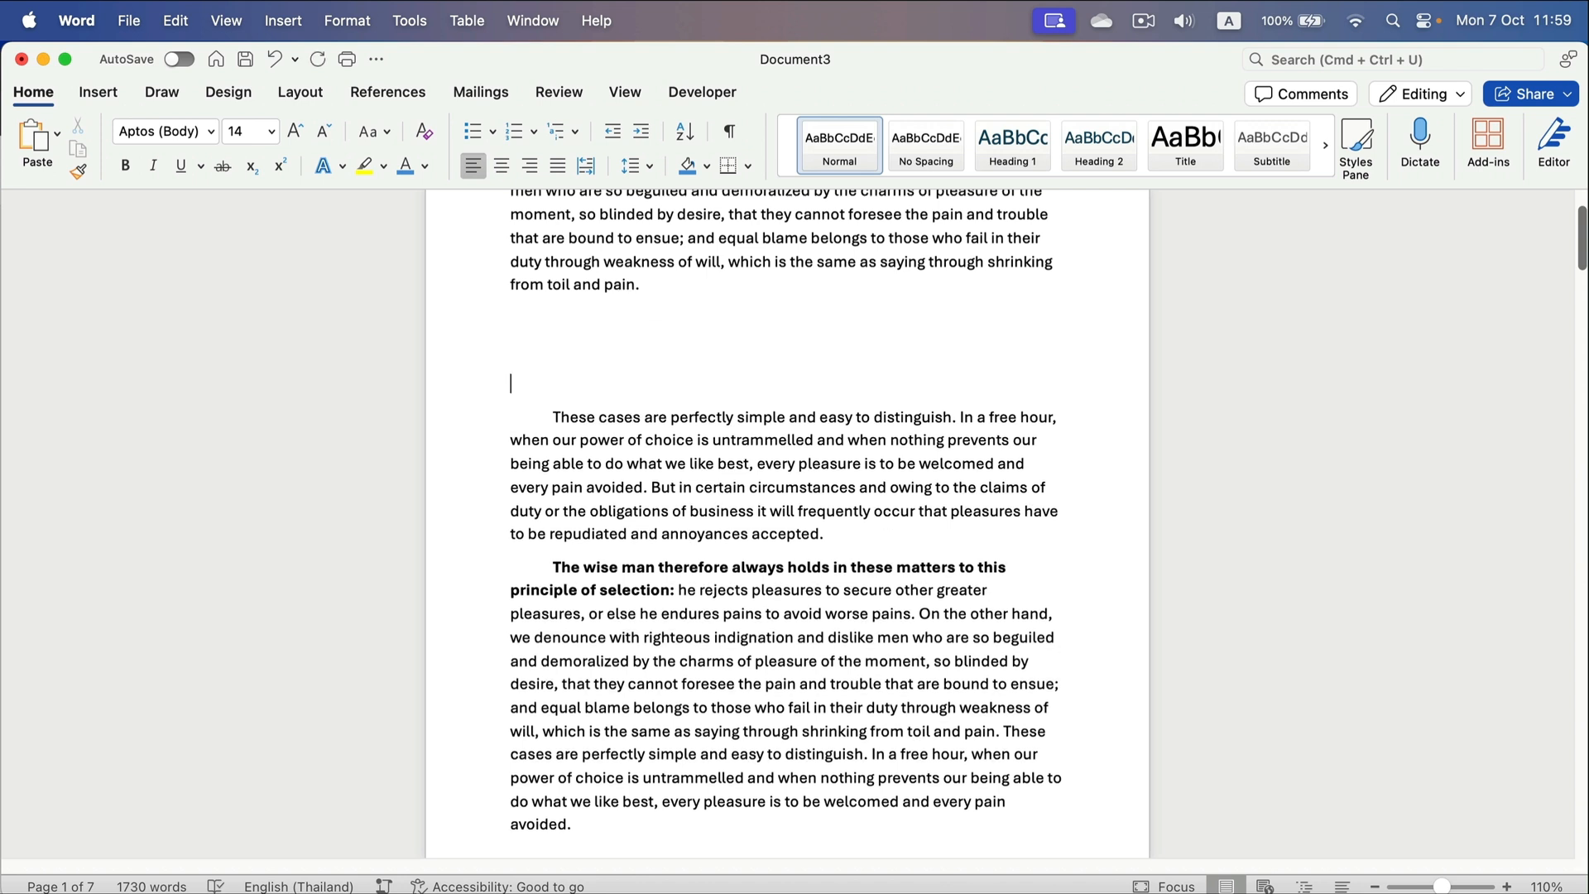
{"action": "key", "text": "BackSpace"}
{"action": "key", "text": "BackSpace"}
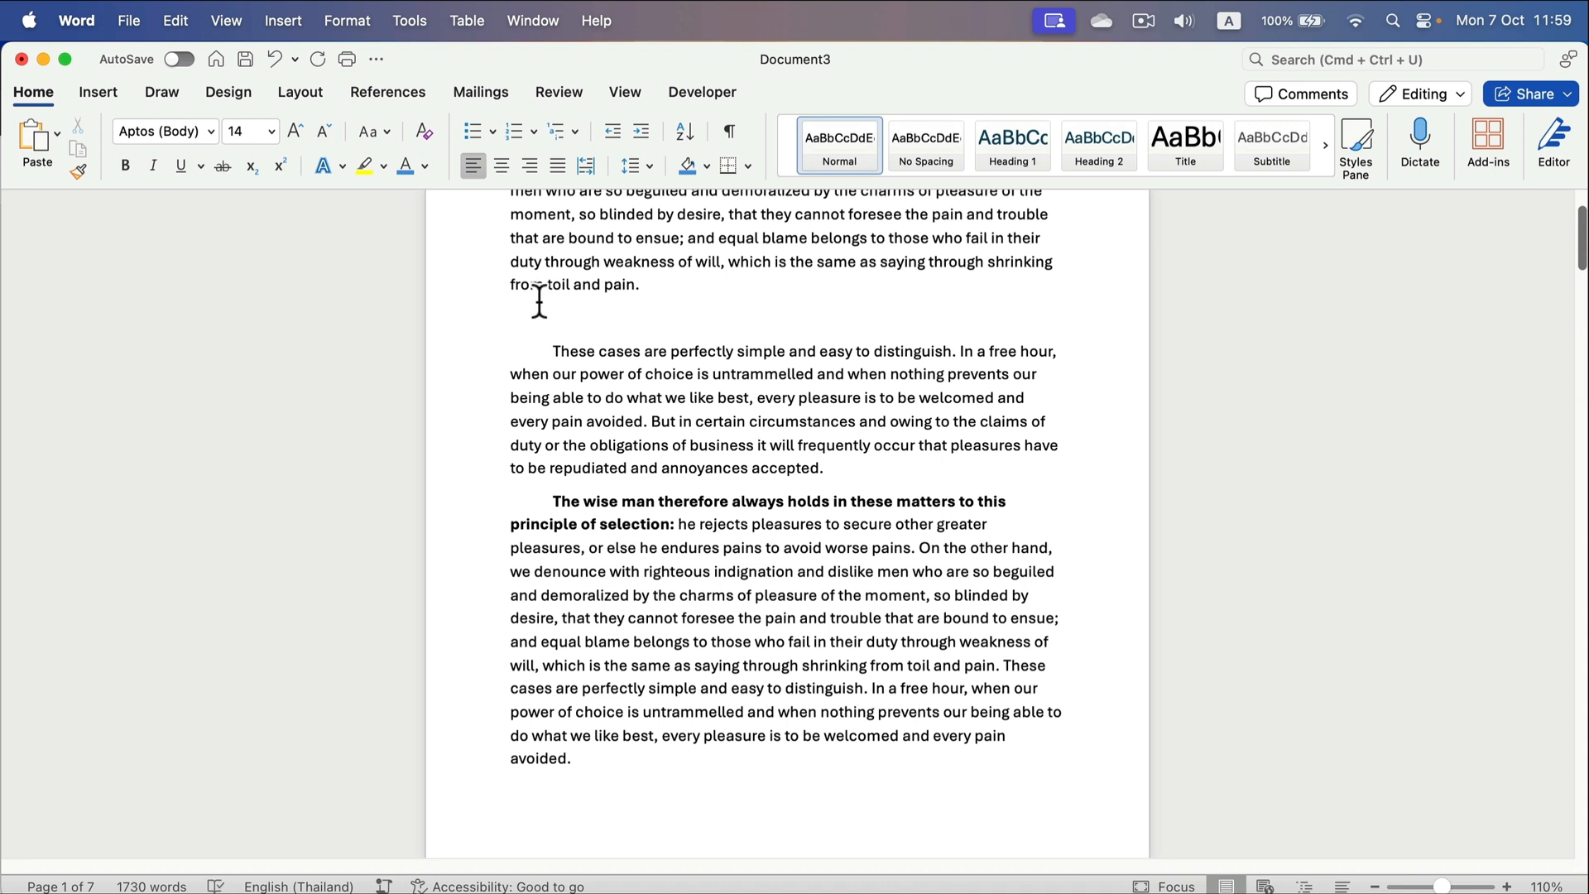
Insert a page break on the blank line after the first paragraph and check the text on both resulting pages.
{"action": "left_click", "coordinate": [117, 87]}
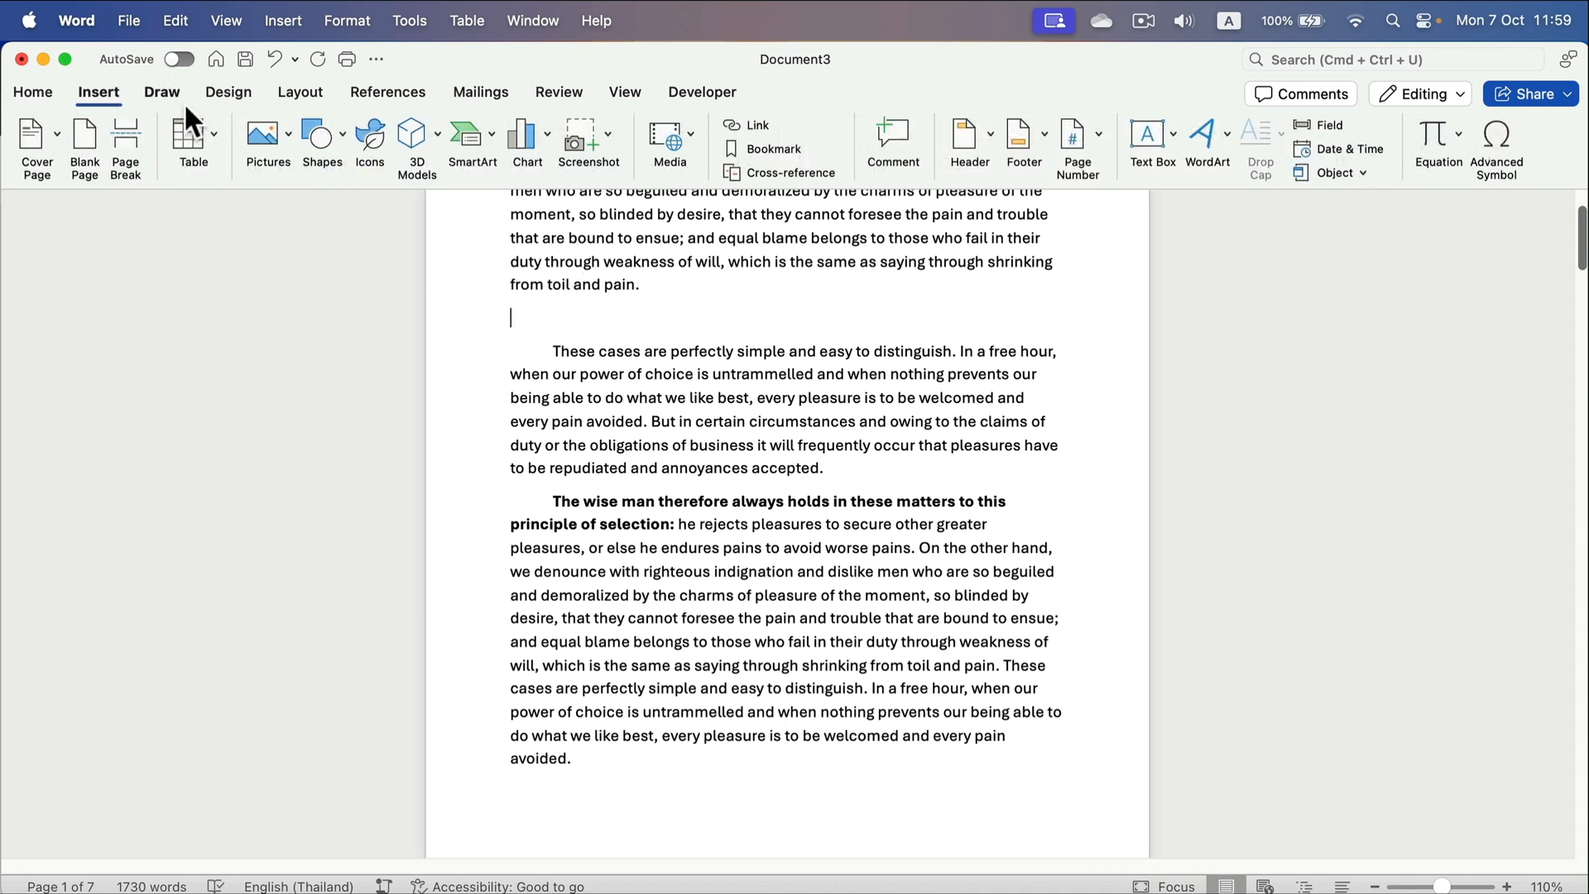
{"action": "left_click", "coordinate": [130, 136]}
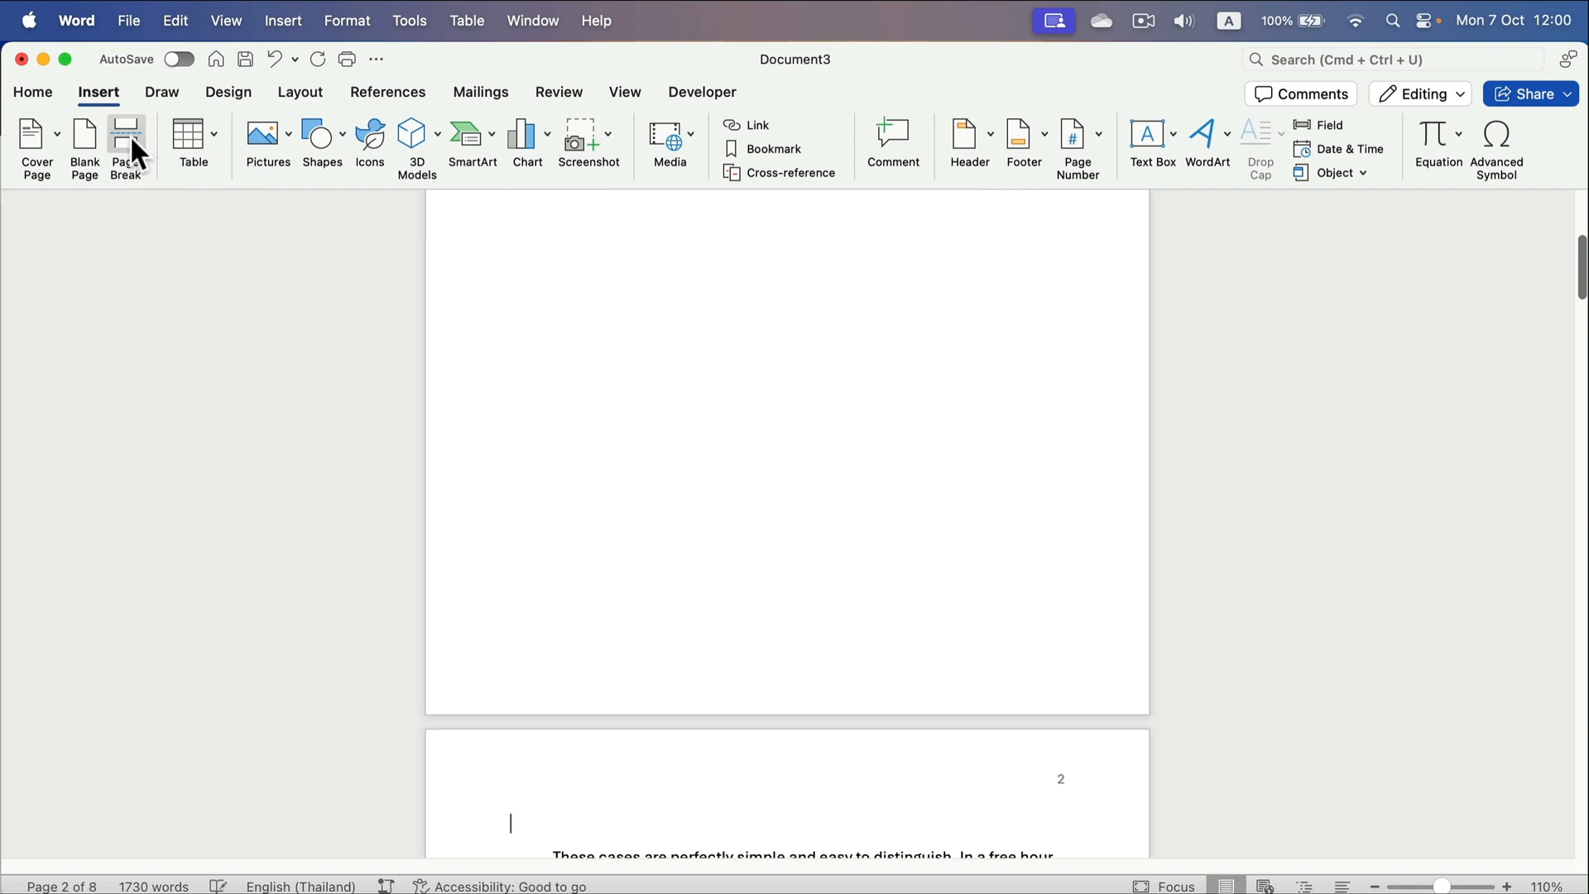
{"action": "scroll", "coordinate": [742, 447], "scroll_direction": "up", "scroll_amount": 10}
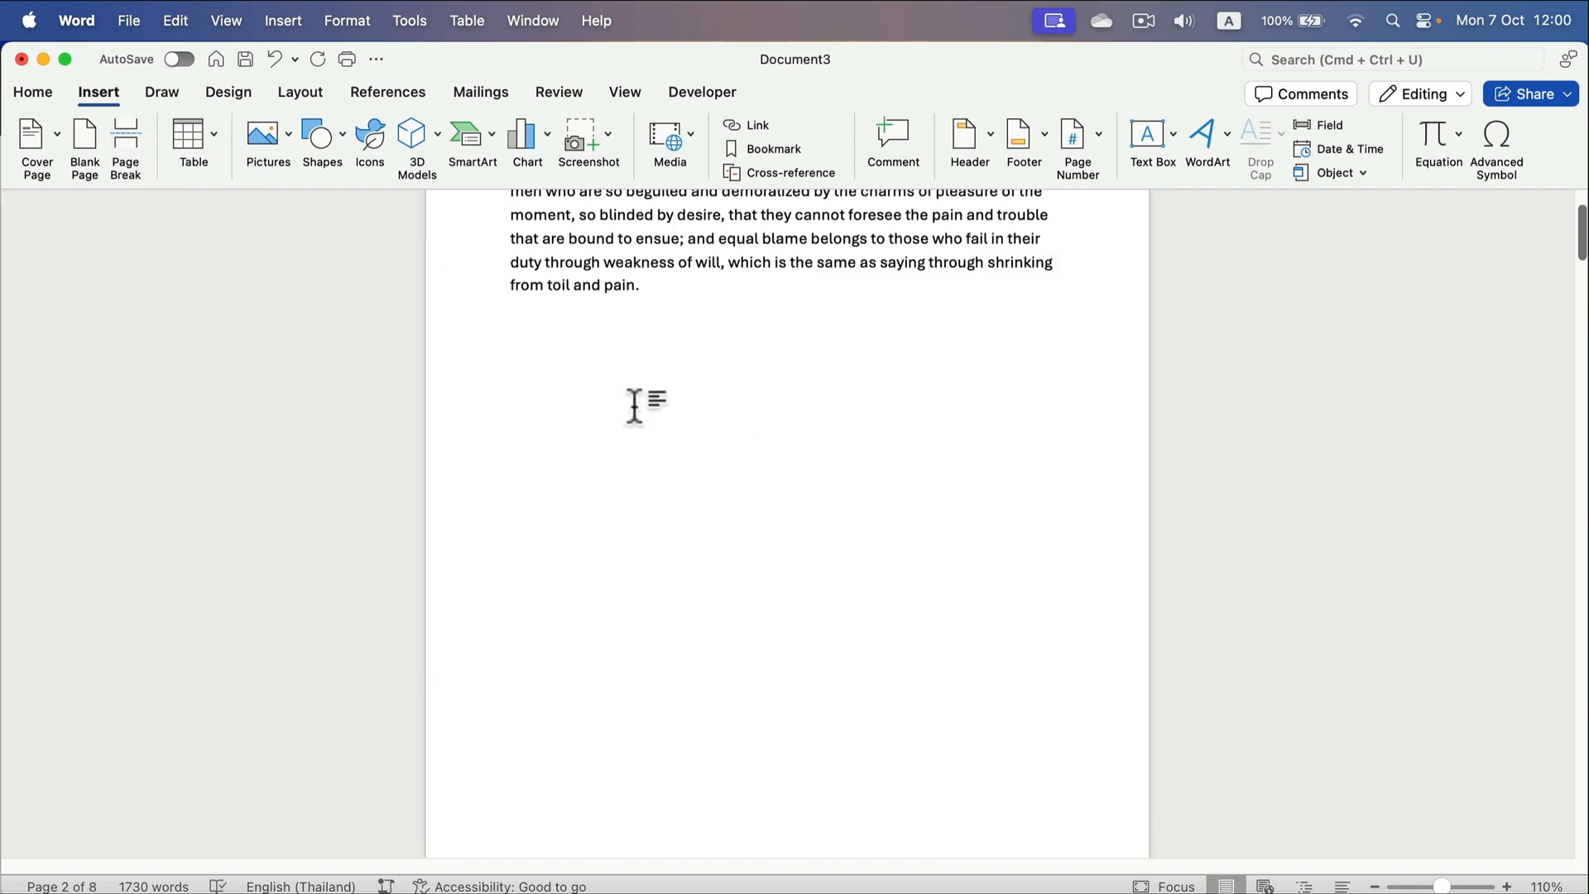
{"action": "scroll", "coordinate": [646, 489], "scroll_direction": "down", "scroll_amount": 6}
{"action": "scroll", "coordinate": [651, 526], "scroll_direction": "down", "scroll_amount": 5}
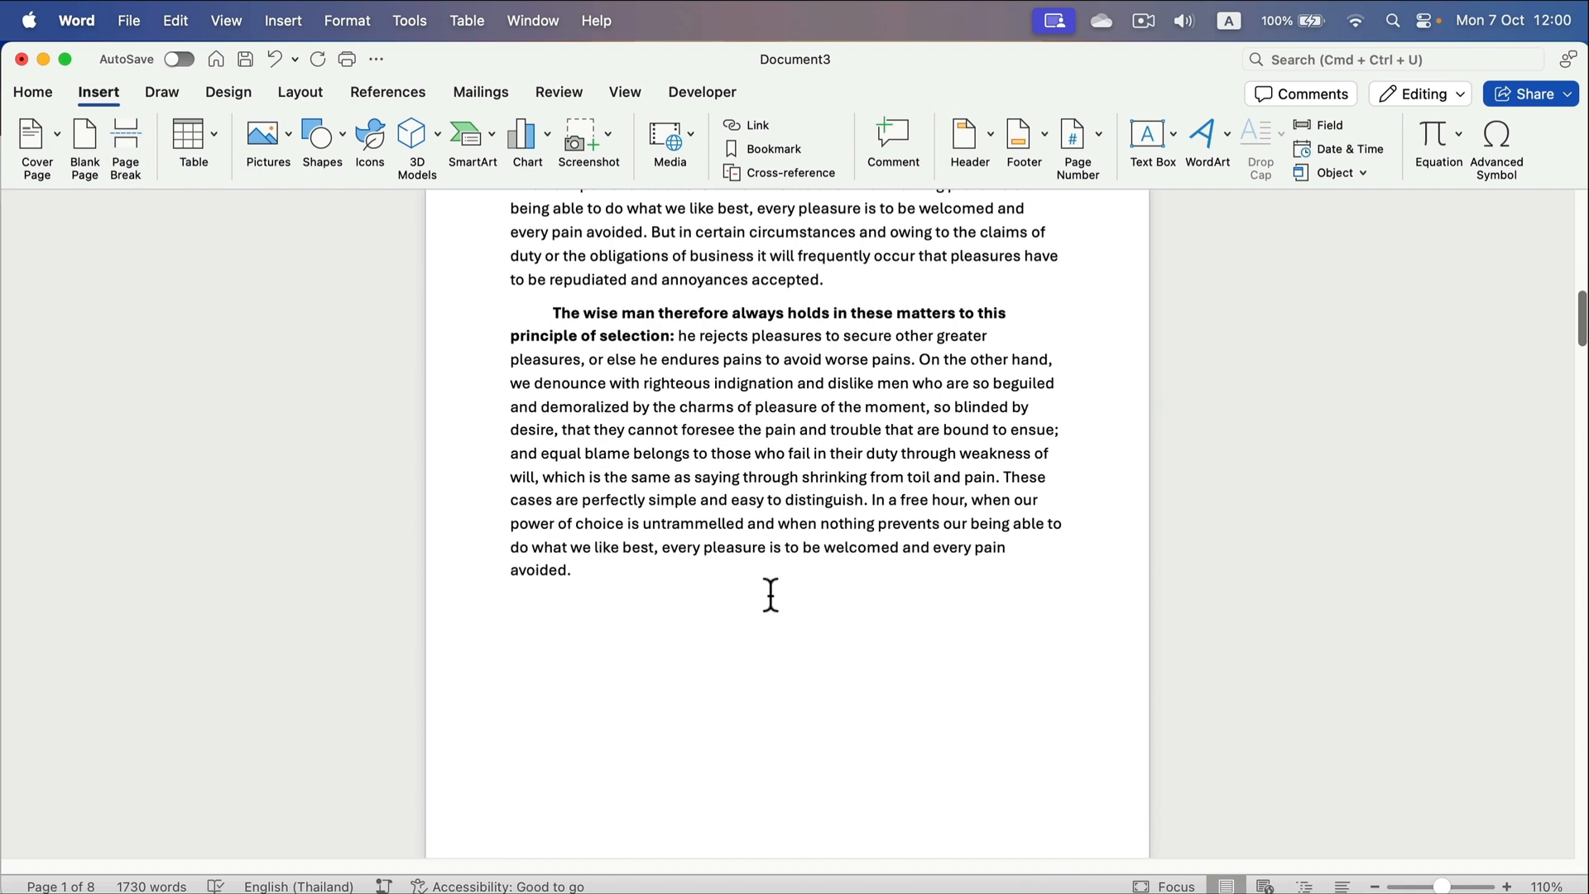
{"action": "scroll", "coordinate": [770, 595], "scroll_direction": "up", "scroll_amount": 5}
{"action": "scroll", "coordinate": [772, 590], "scroll_direction": "down", "scroll_amount": 9}
{"action": "scroll", "coordinate": [772, 590], "scroll_direction": "up", "scroll_amount": 10}
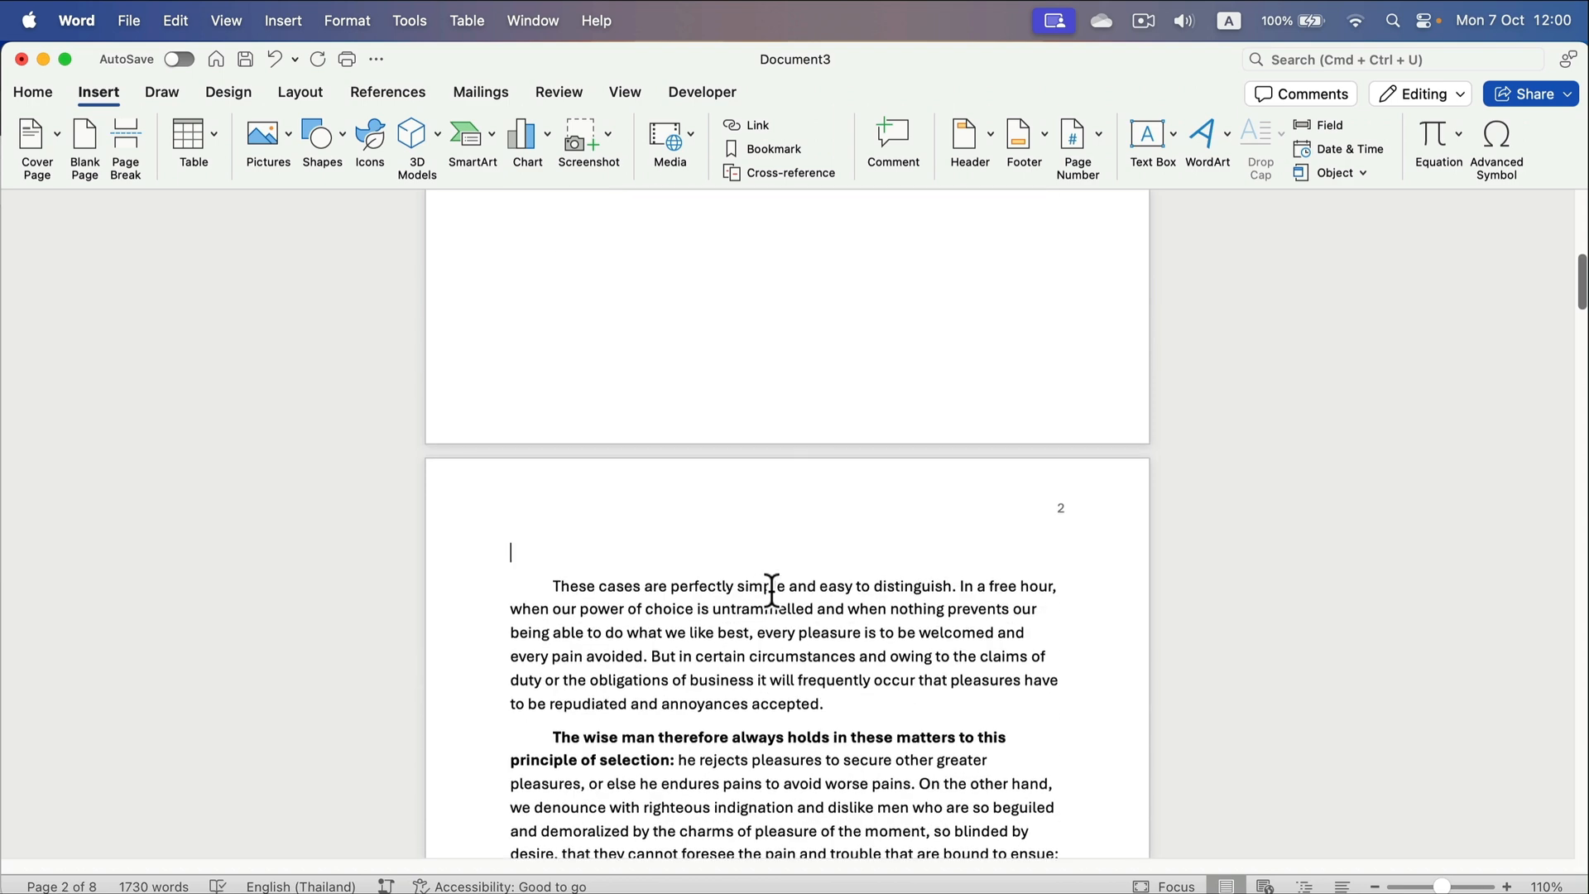
{"action": "scroll", "coordinate": [772, 590], "scroll_direction": "up", "scroll_amount": 2}
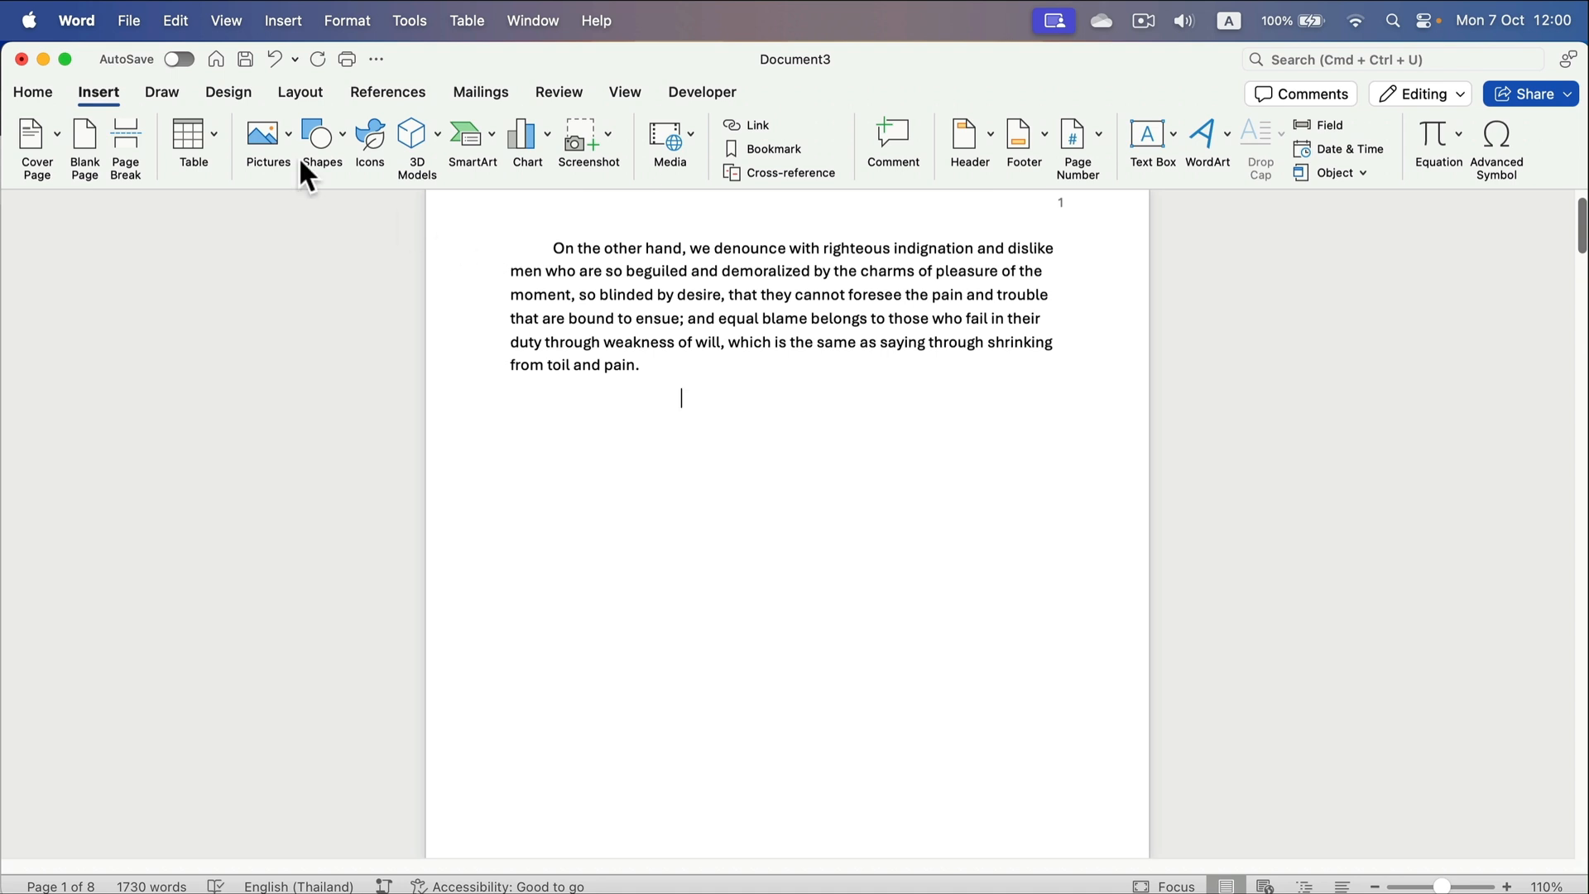
Show the formatting marks and delete the page break below the first paragraph.
{"action": "left_click", "coordinate": [51, 91]}
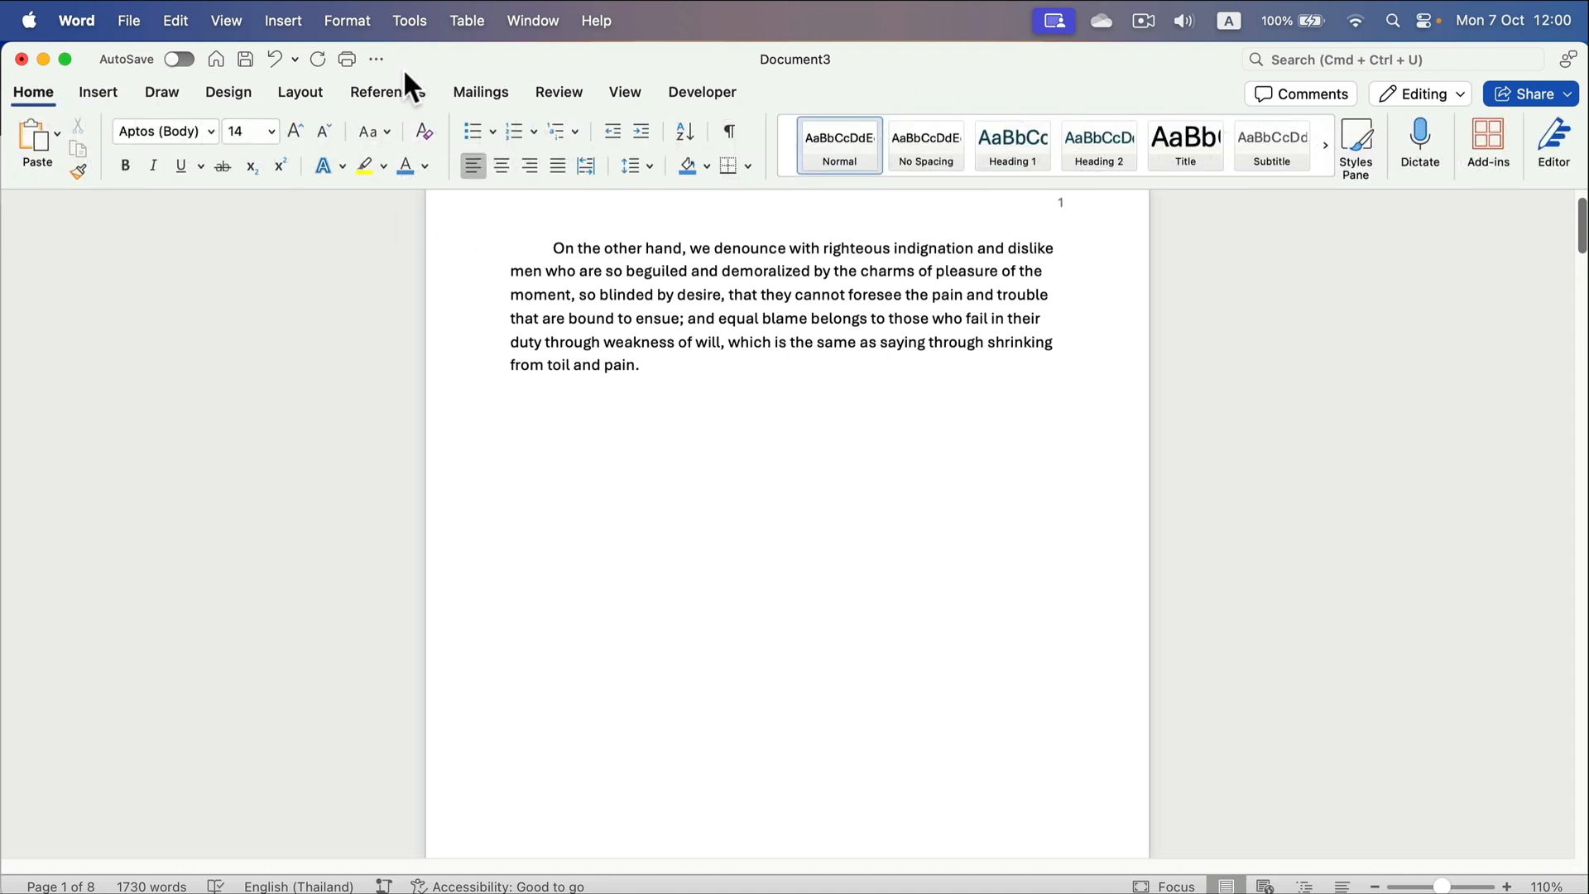
{"action": "left_click", "coordinate": [729, 130]}
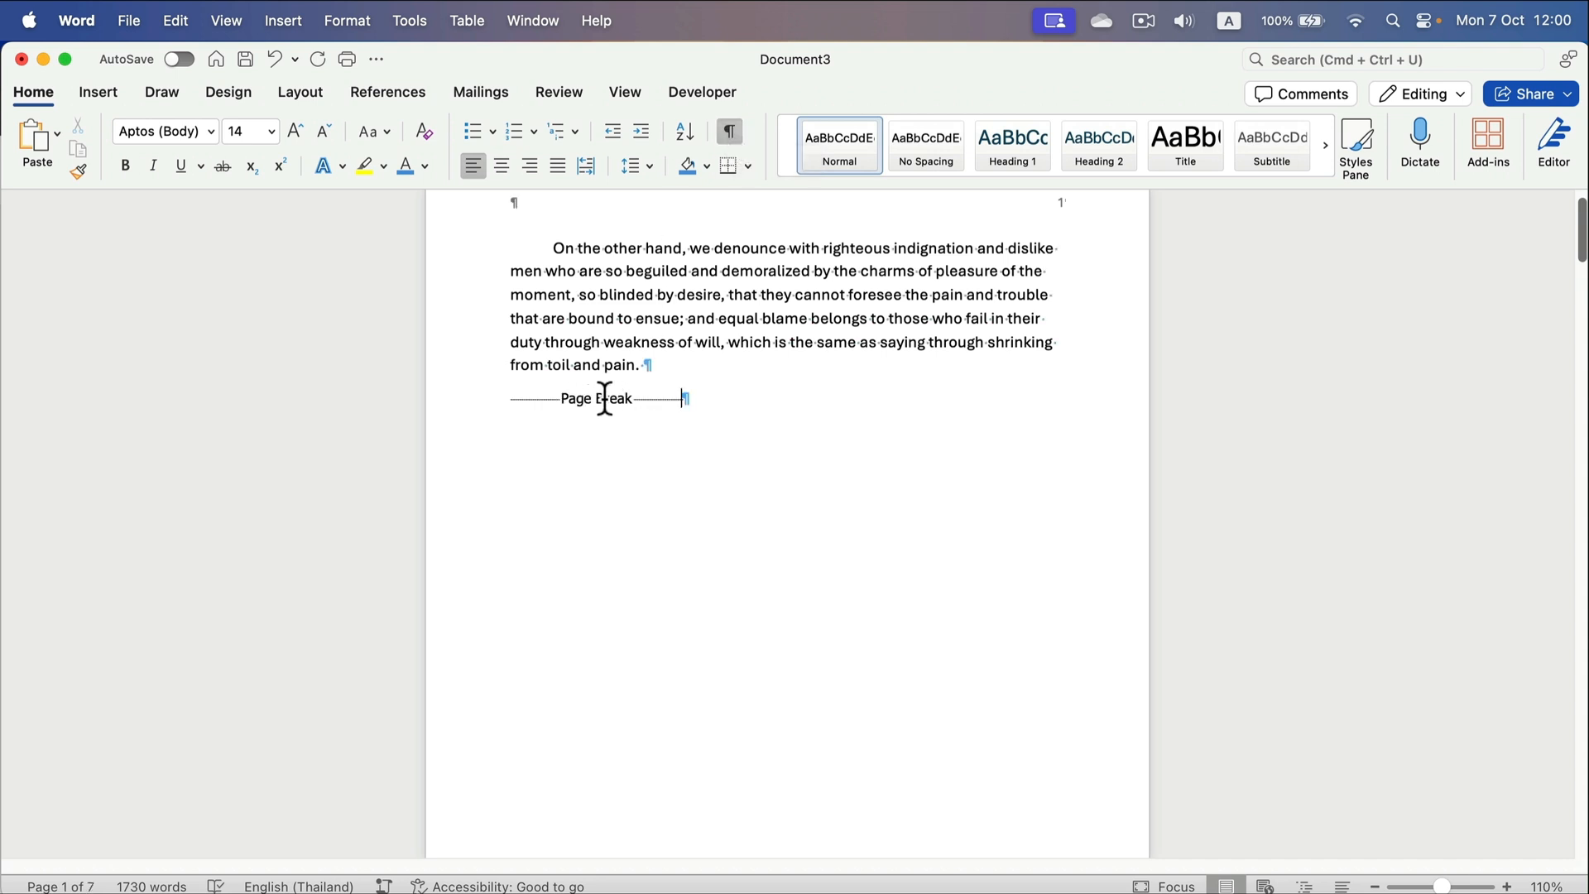
{"action": "left_click", "coordinate": [730, 132]}
{"action": "left_click", "coordinate": [729, 130]}
{"action": "left_click", "coordinate": [575, 393]}
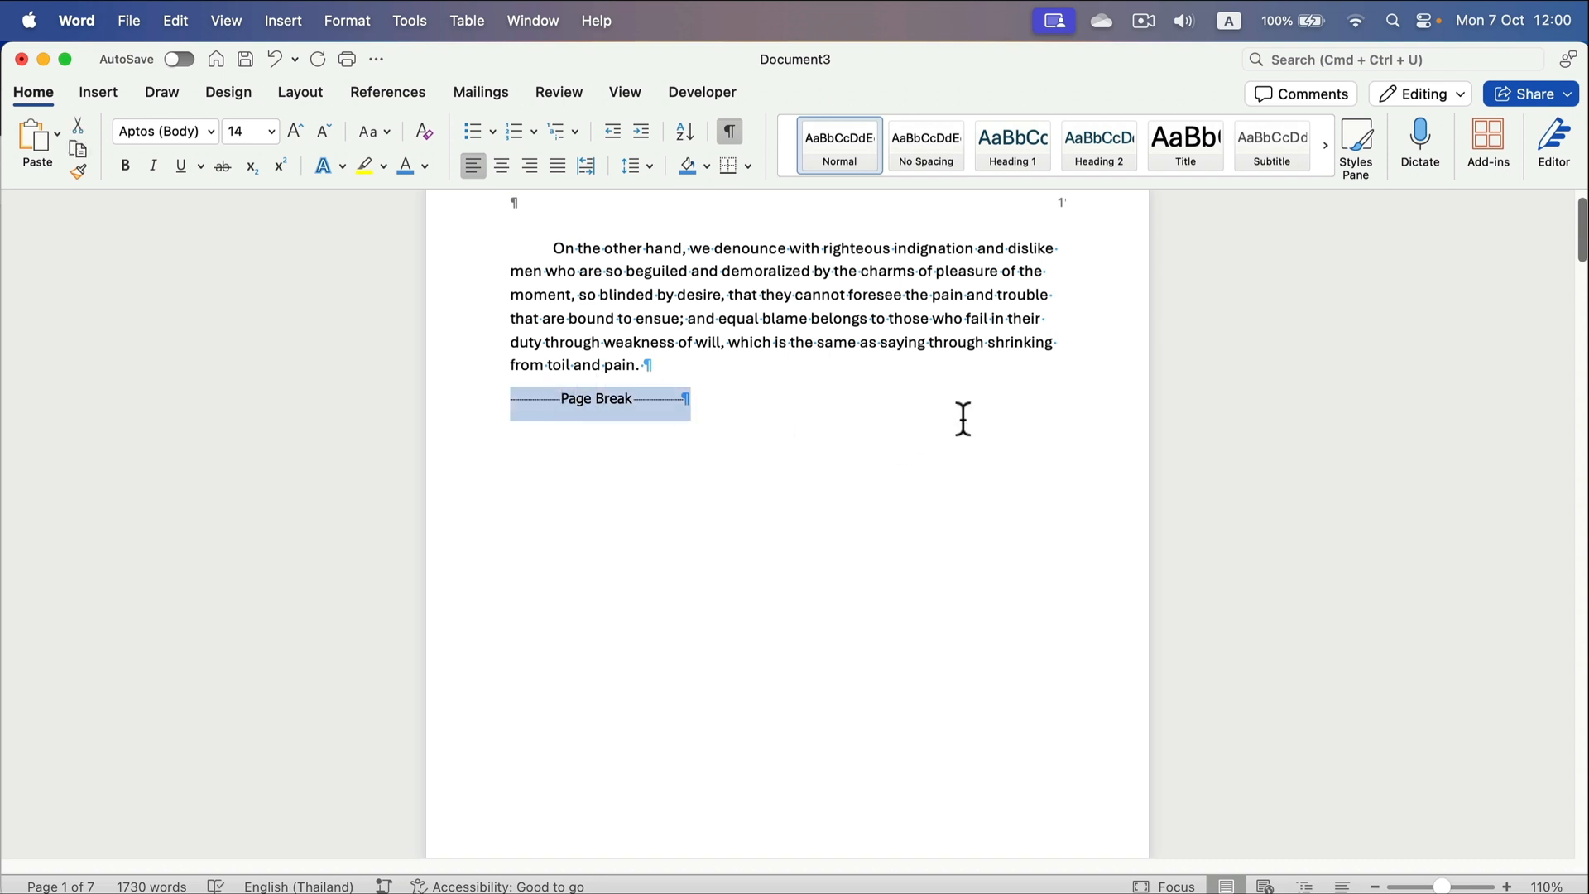
{"action": "key", "text": "BackSpace"}
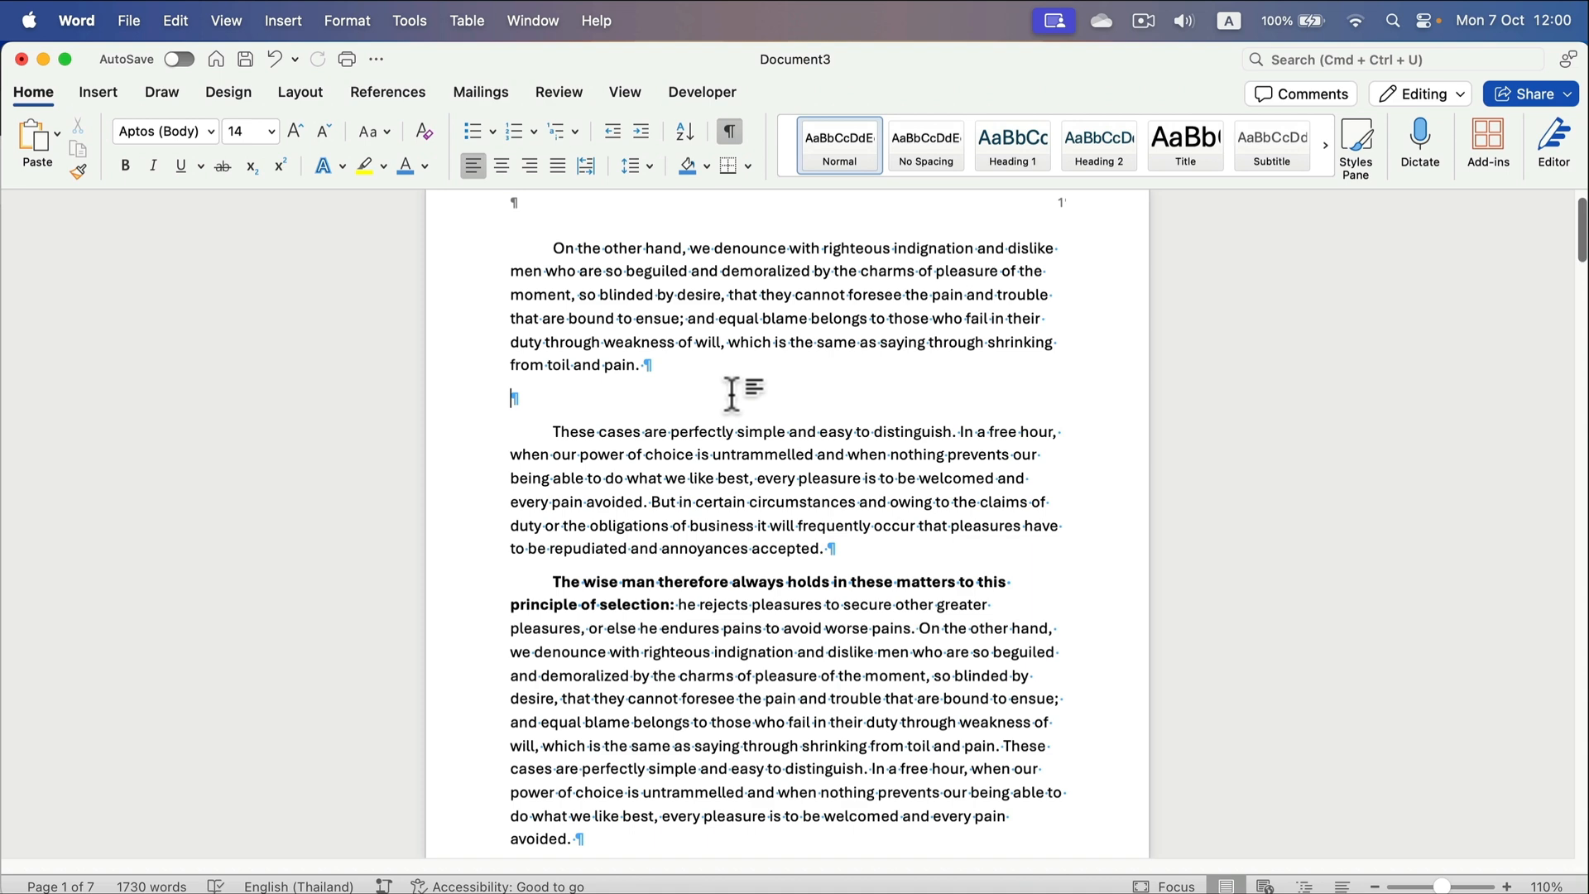
Delete the blank line below the first paragraph, then the page break at the start of page 2 together with its empty line.
{"action": "key", "text": "BackSpace"}
{"action": "scroll", "coordinate": [744, 431], "scroll_direction": "down", "scroll_amount": 7}
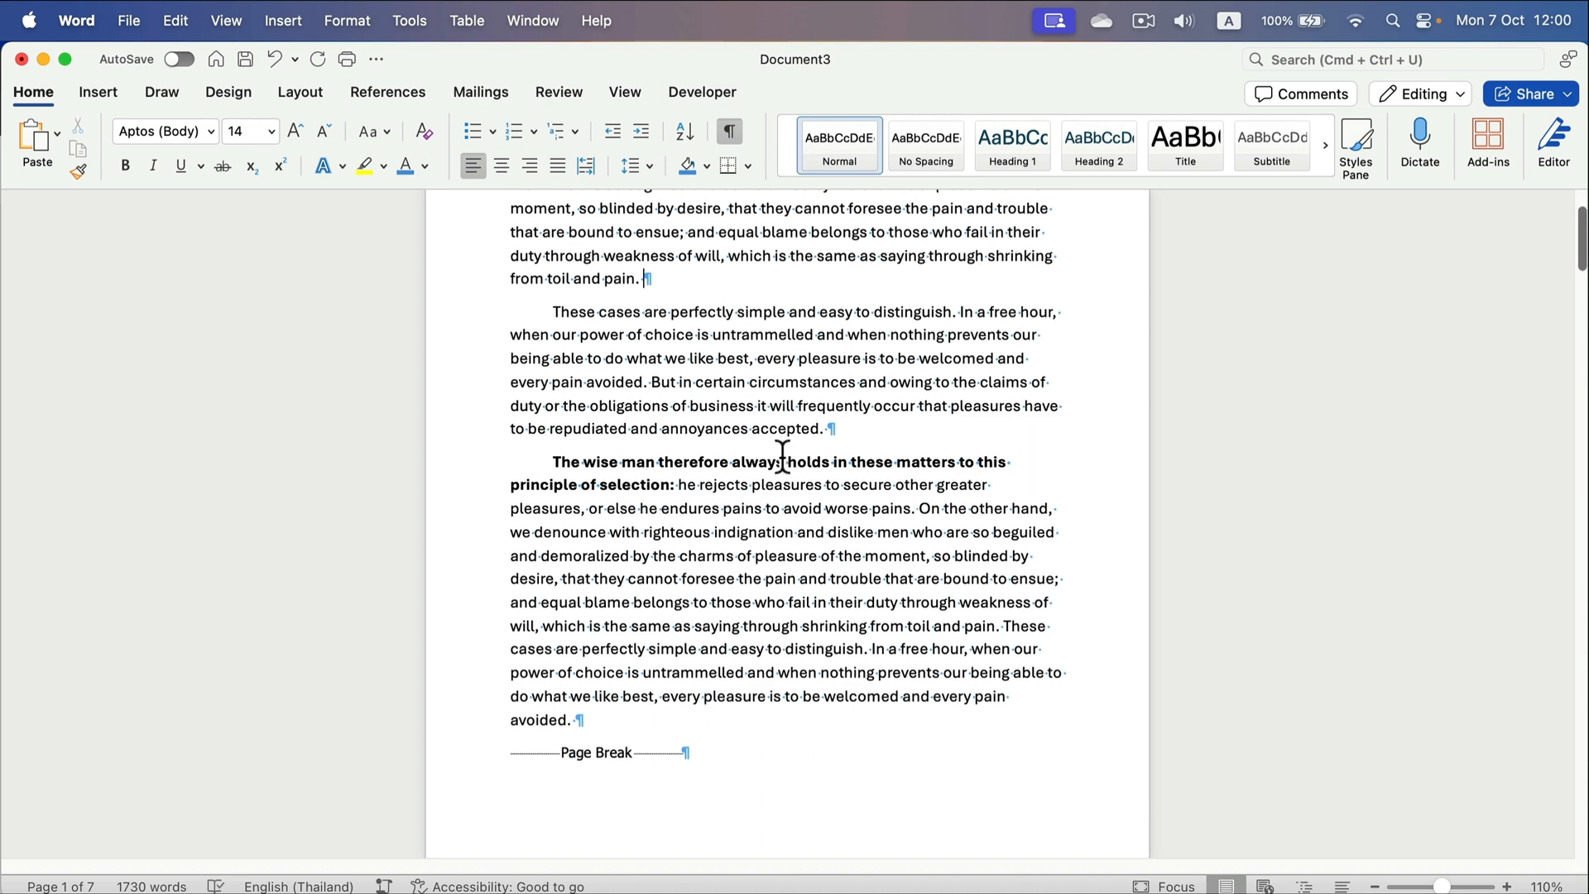
{"action": "scroll", "coordinate": [780, 455], "scroll_direction": "up", "scroll_amount": 2}
{"action": "scroll", "coordinate": [733, 484], "scroll_direction": "down", "scroll_amount": 4}
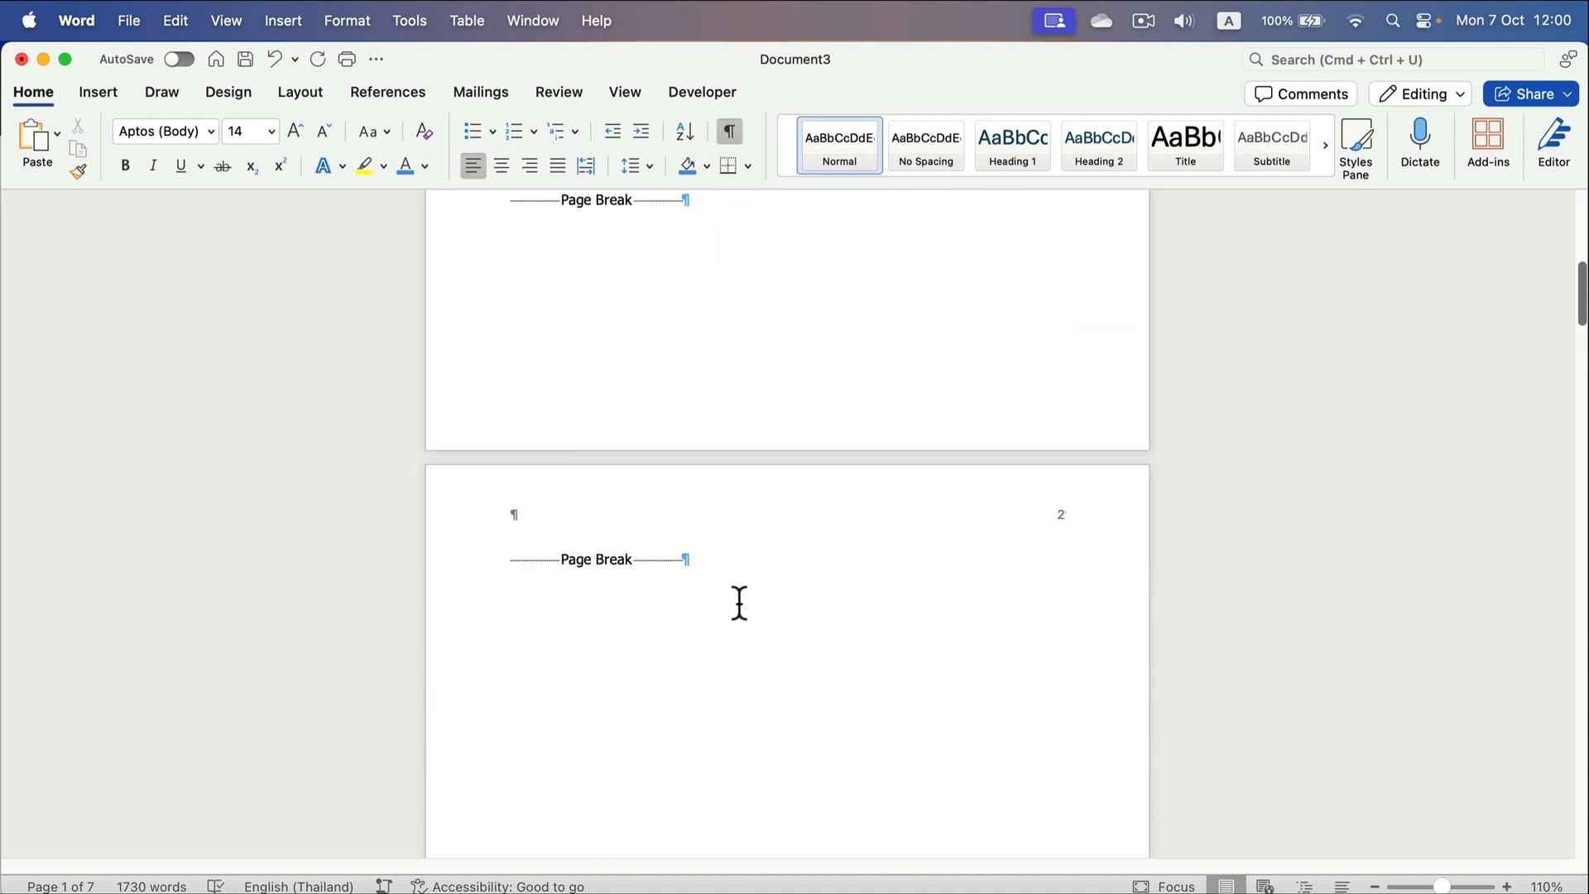
{"action": "left_click", "coordinate": [787, 571]}
{"action": "key", "text": "BackSpace"}
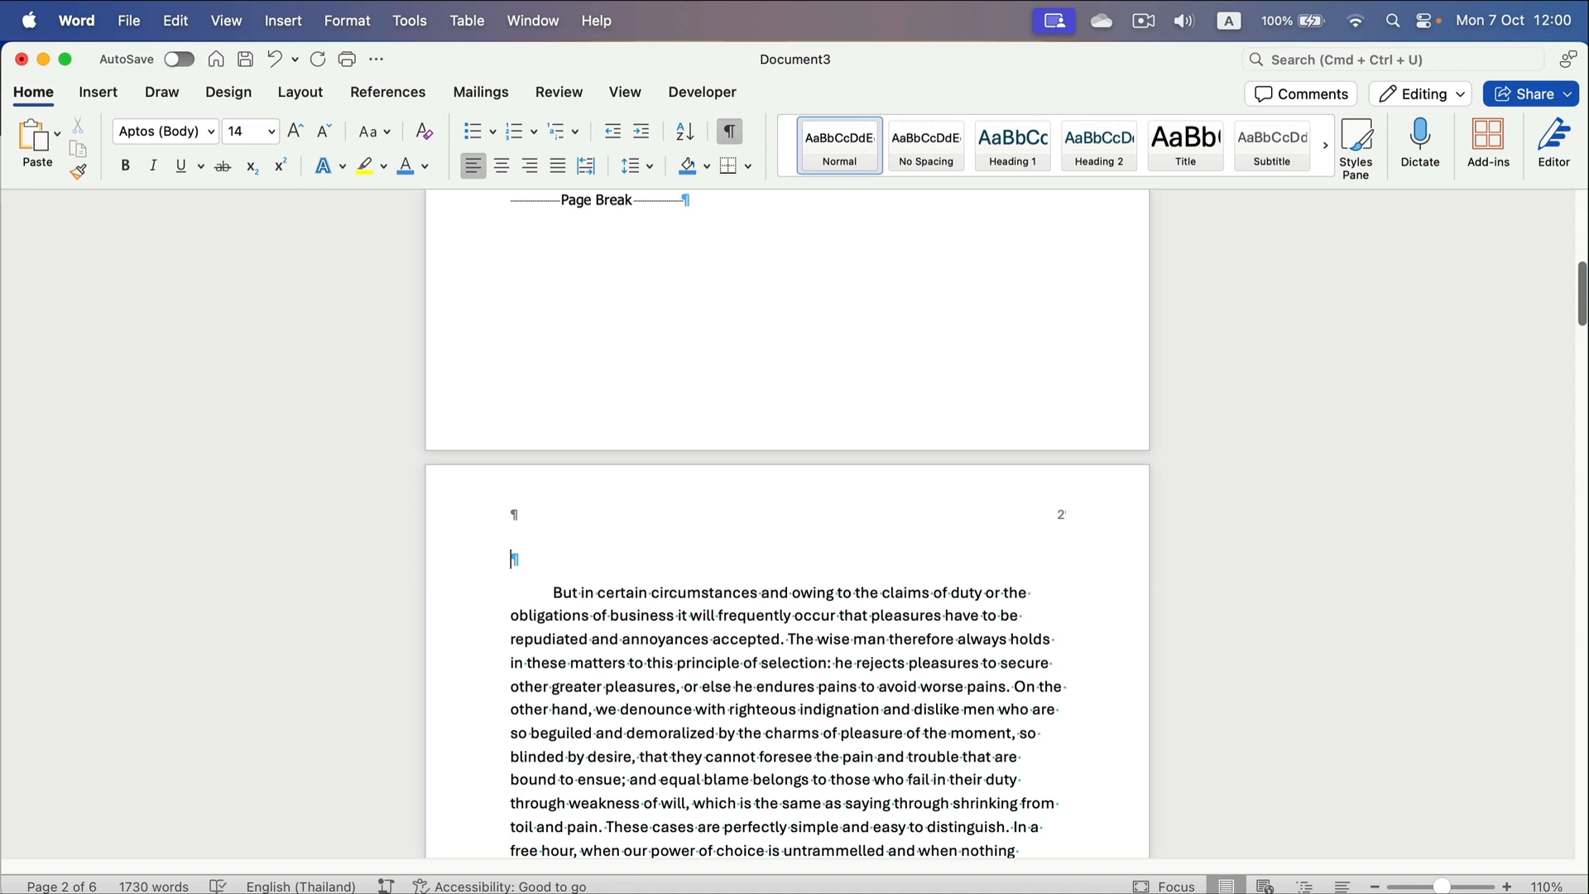
{"action": "key", "text": "BackSpace"}
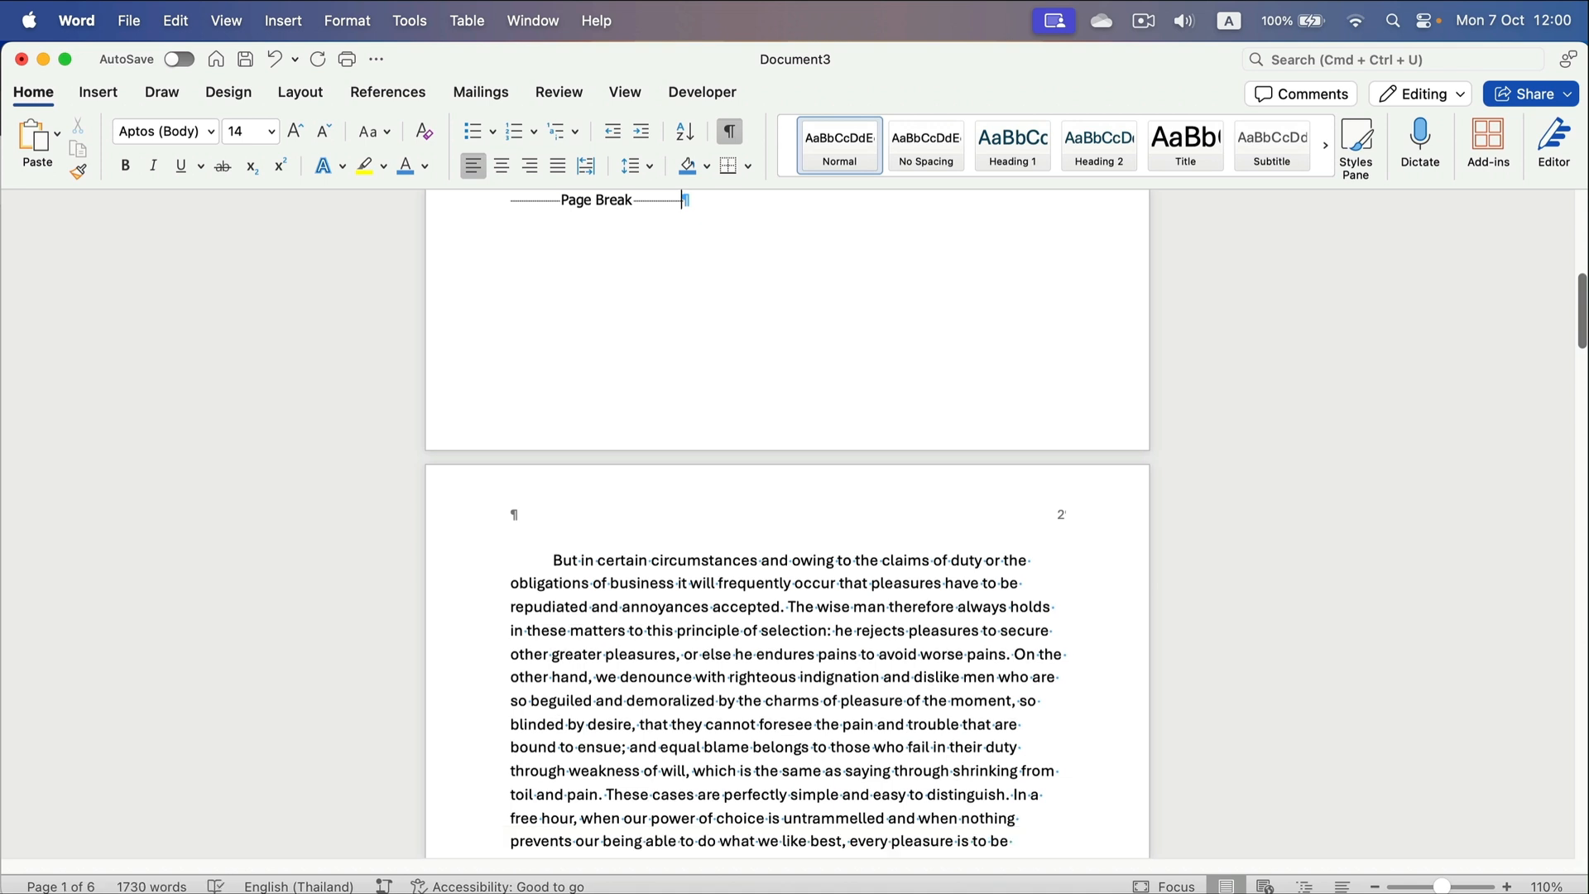
Delete the page break at the end of page 1 and the blank line it leaves above "But in certain circumstances".
{"action": "key", "text": "BackSpace"}
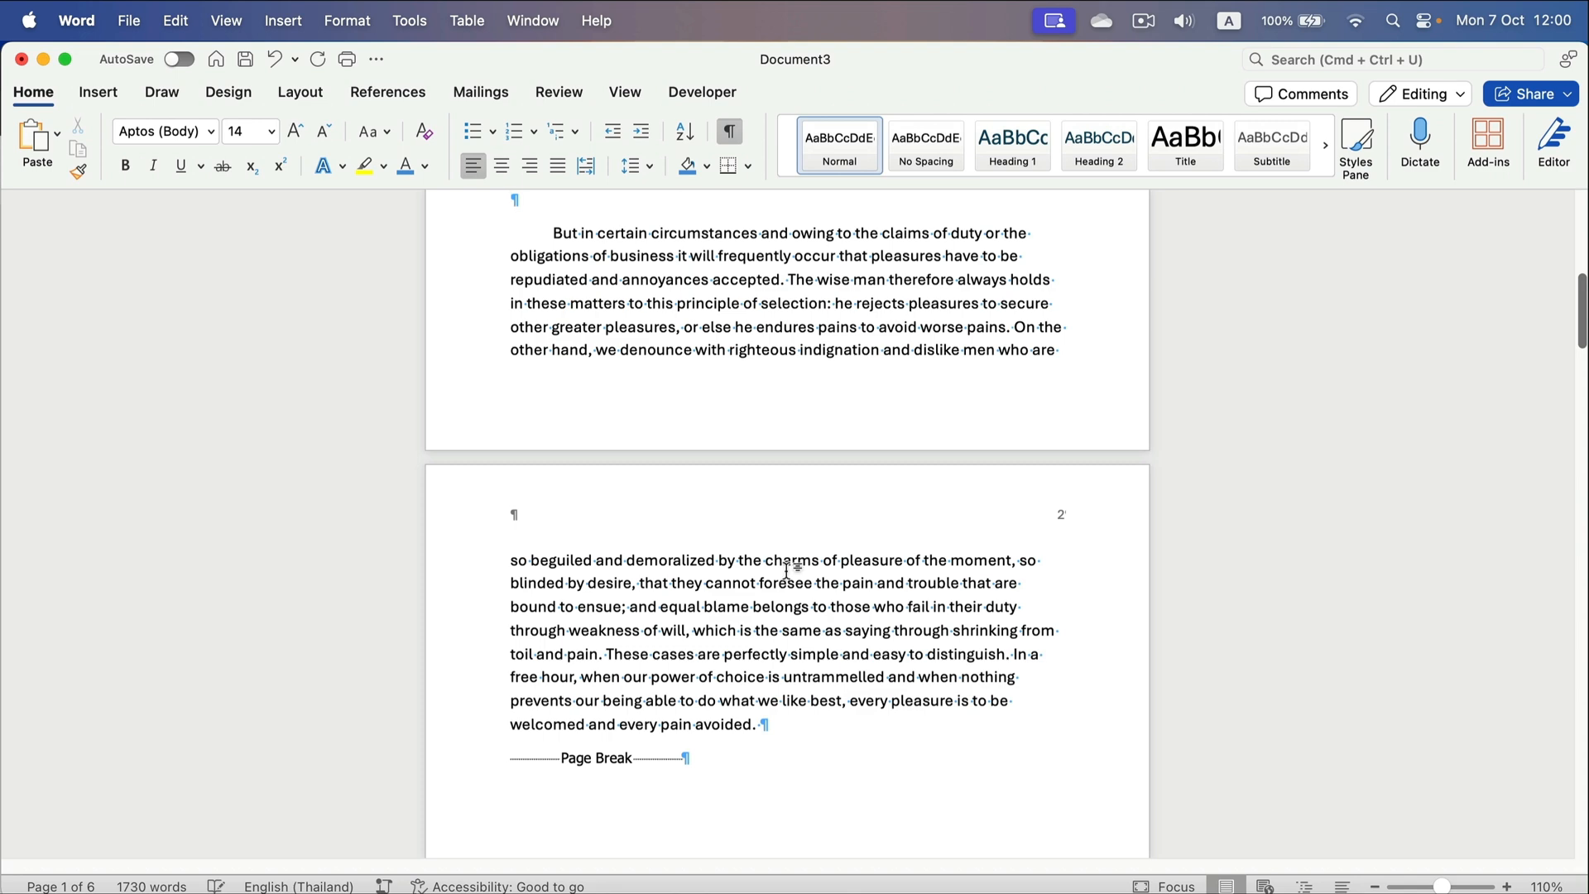
{"action": "scroll", "coordinate": [788, 571], "scroll_direction": "up", "scroll_amount": 4}
{"action": "key", "text": "BackSpace"}
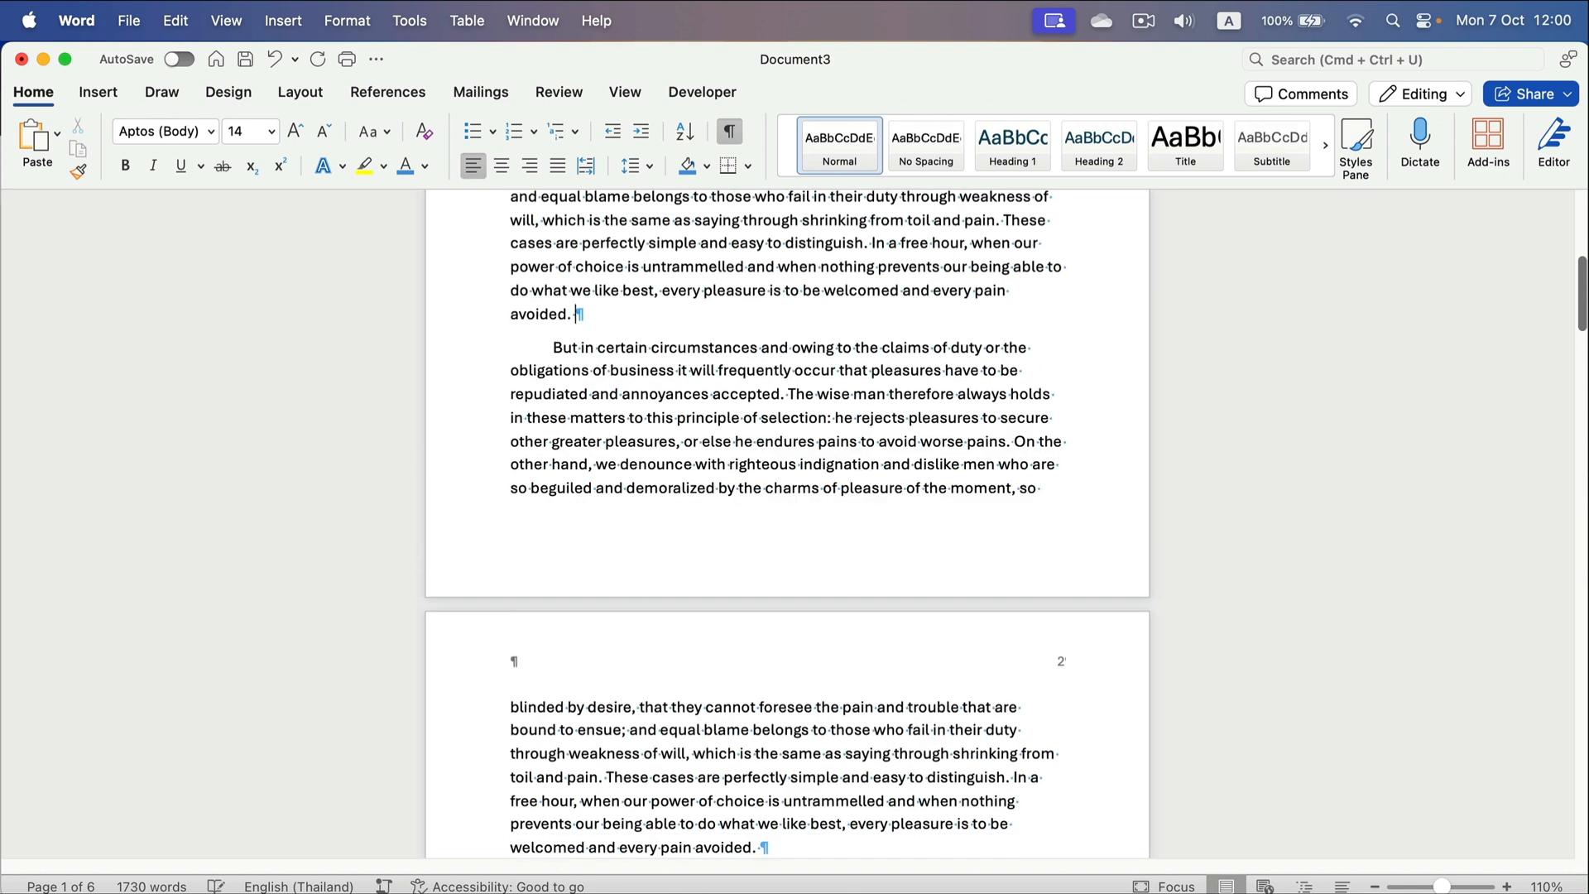
Delete the blank lines at the end of page 5, below "easy to distinguish.".
{"action": "scroll", "coordinate": [862, 503], "scroll_direction": "down", "scroll_amount": 12}
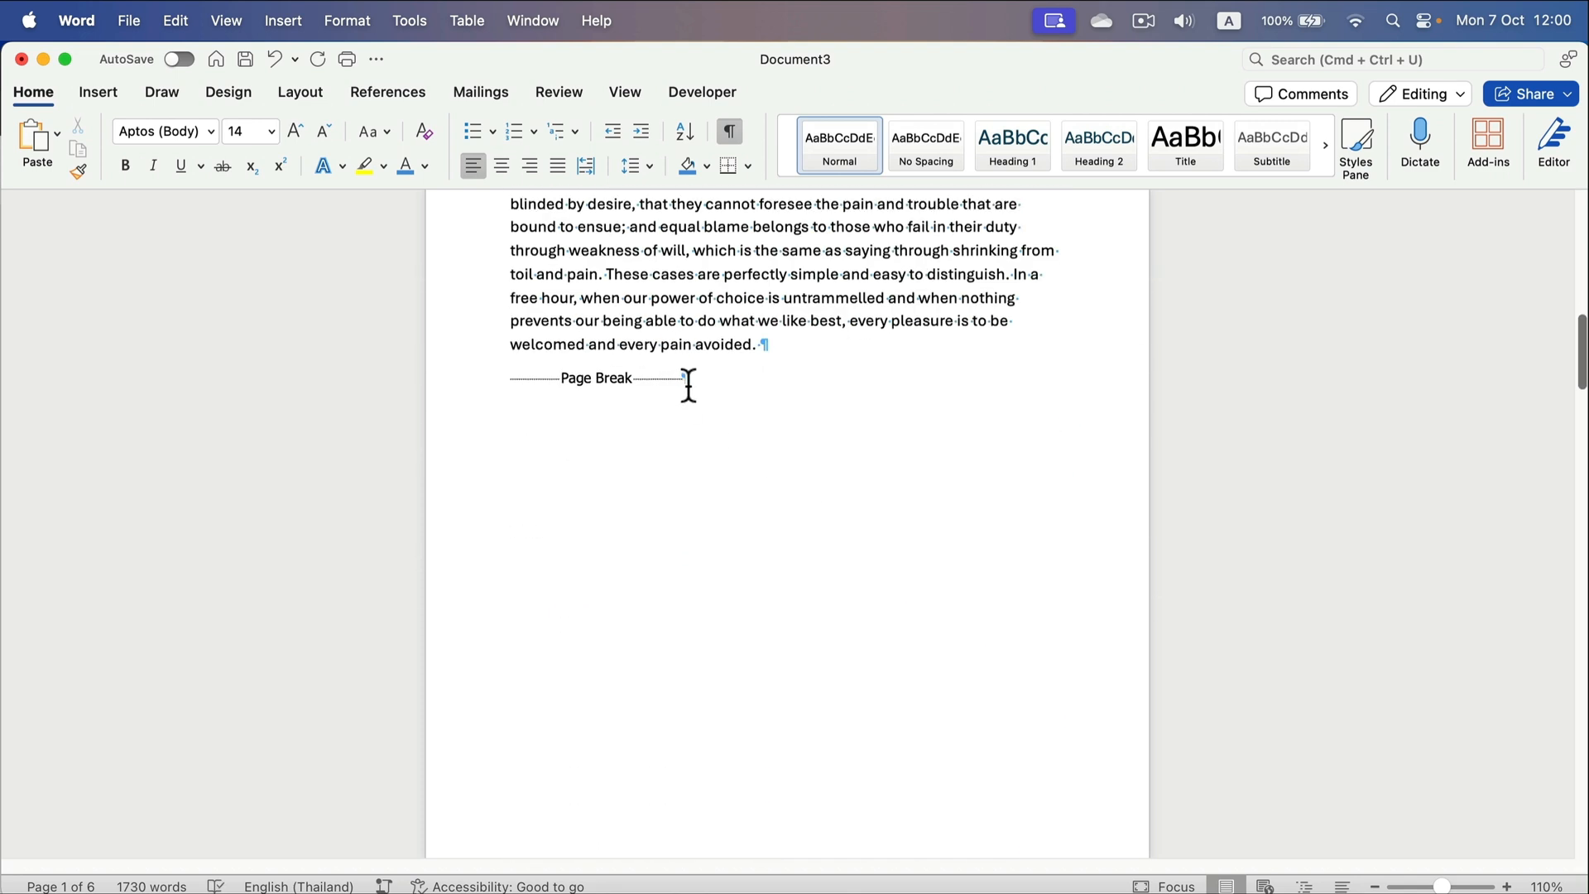
{"action": "scroll", "coordinate": [605, 376], "scroll_direction": "down", "scroll_amount": 12}
{"action": "scroll", "coordinate": [657, 475], "scroll_direction": "down", "scroll_amount": 15}
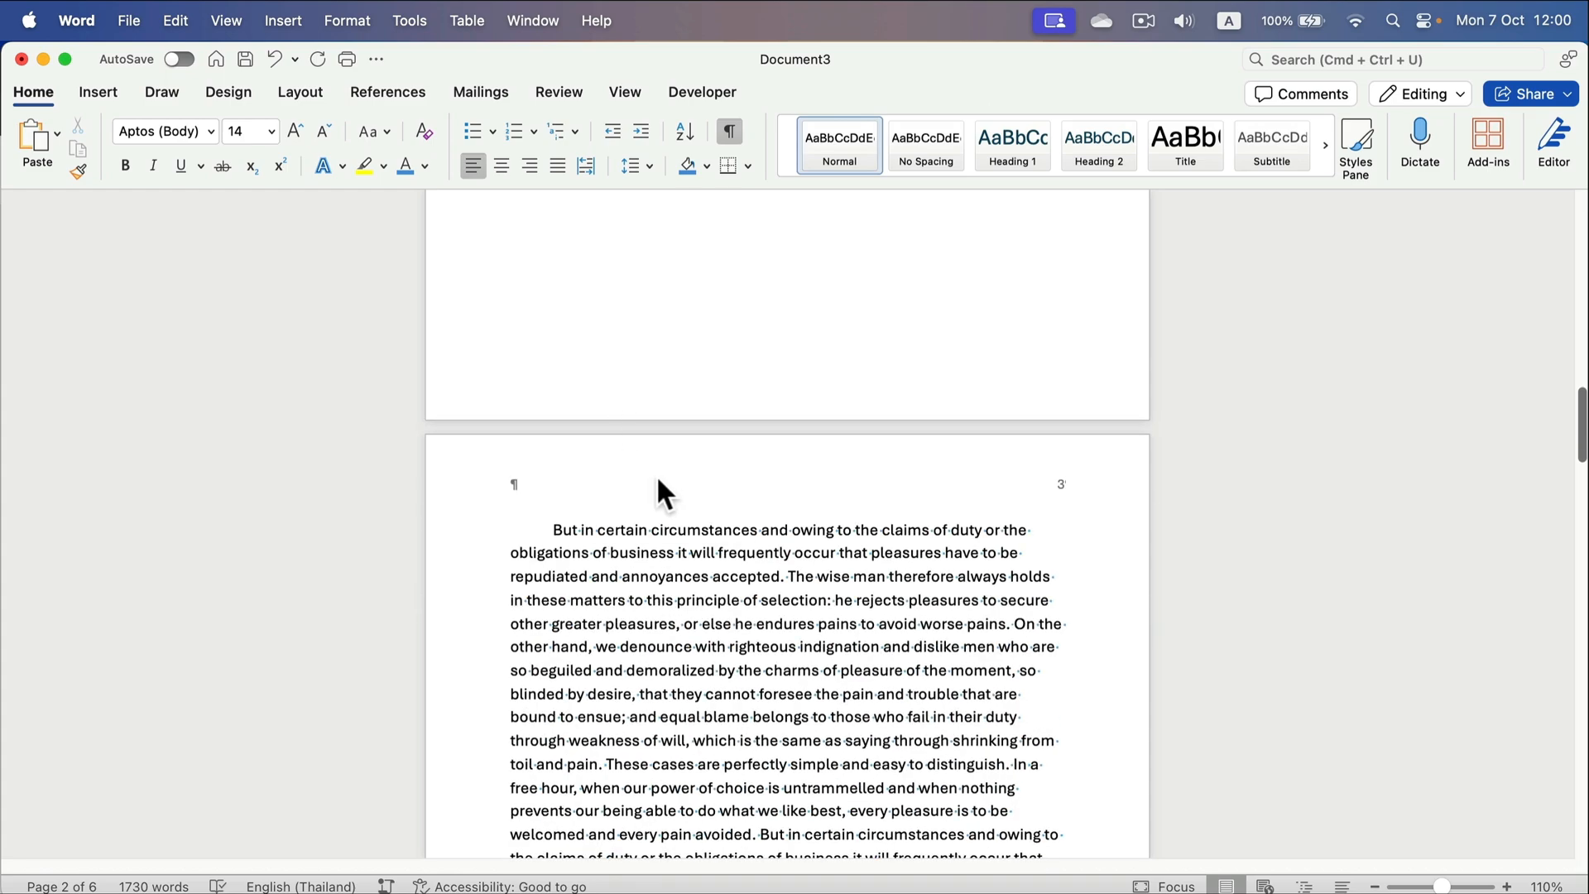
{"action": "scroll", "coordinate": [660, 478], "scroll_direction": "down", "scroll_amount": 20}
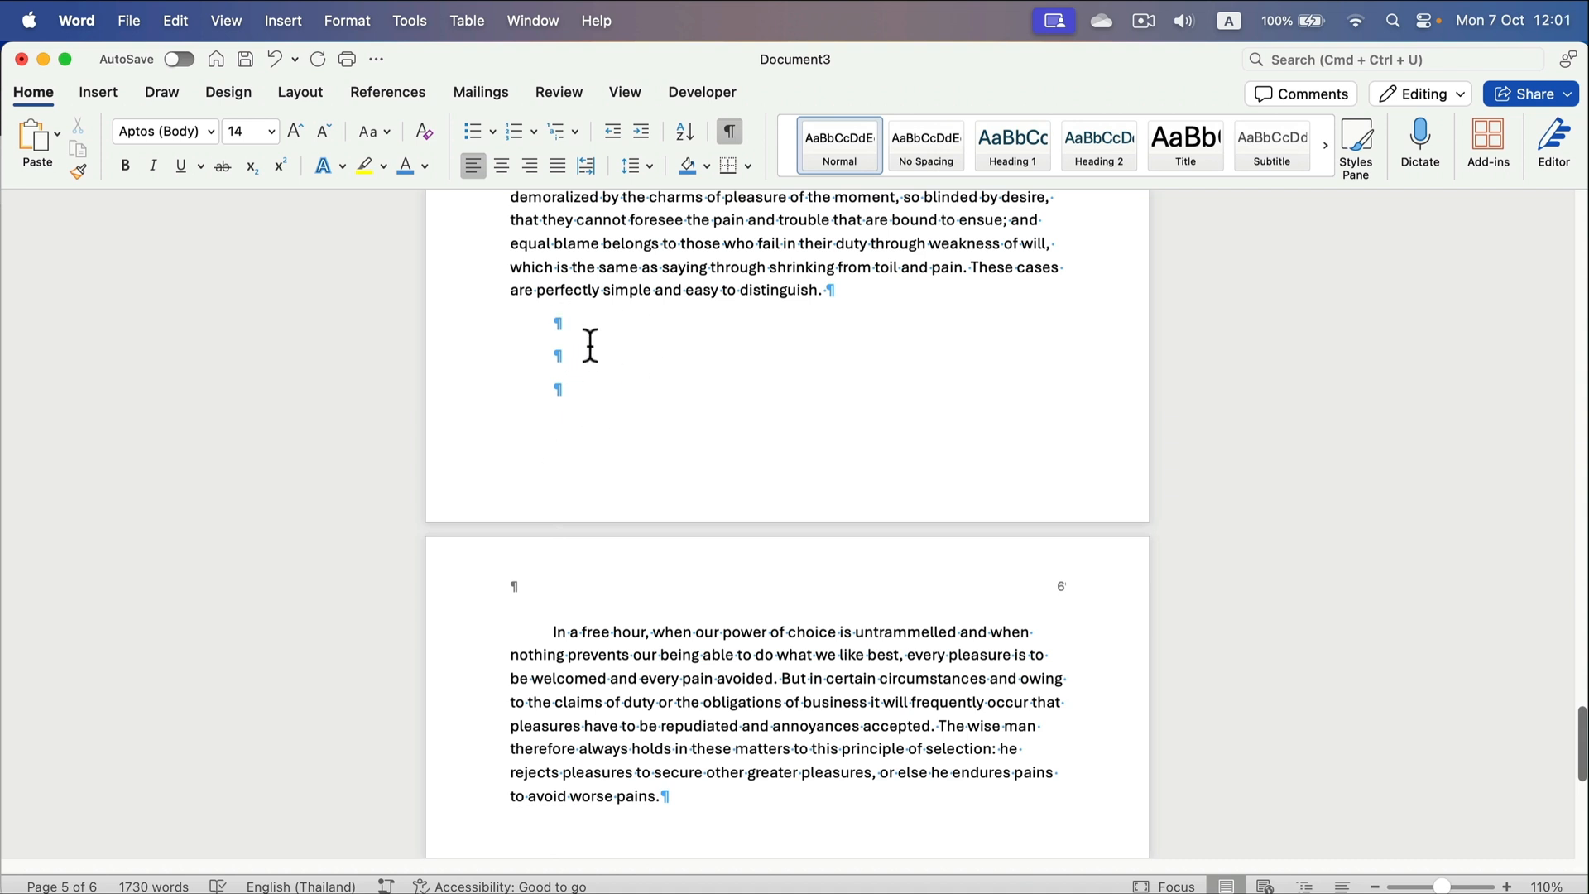
{"action": "left_click", "coordinate": [593, 390]}
{"action": "key", "text": "BackSpace"}
{"action": "key", "text": "BackSpace"}
{"action": "key", "text": "BackSpace"}
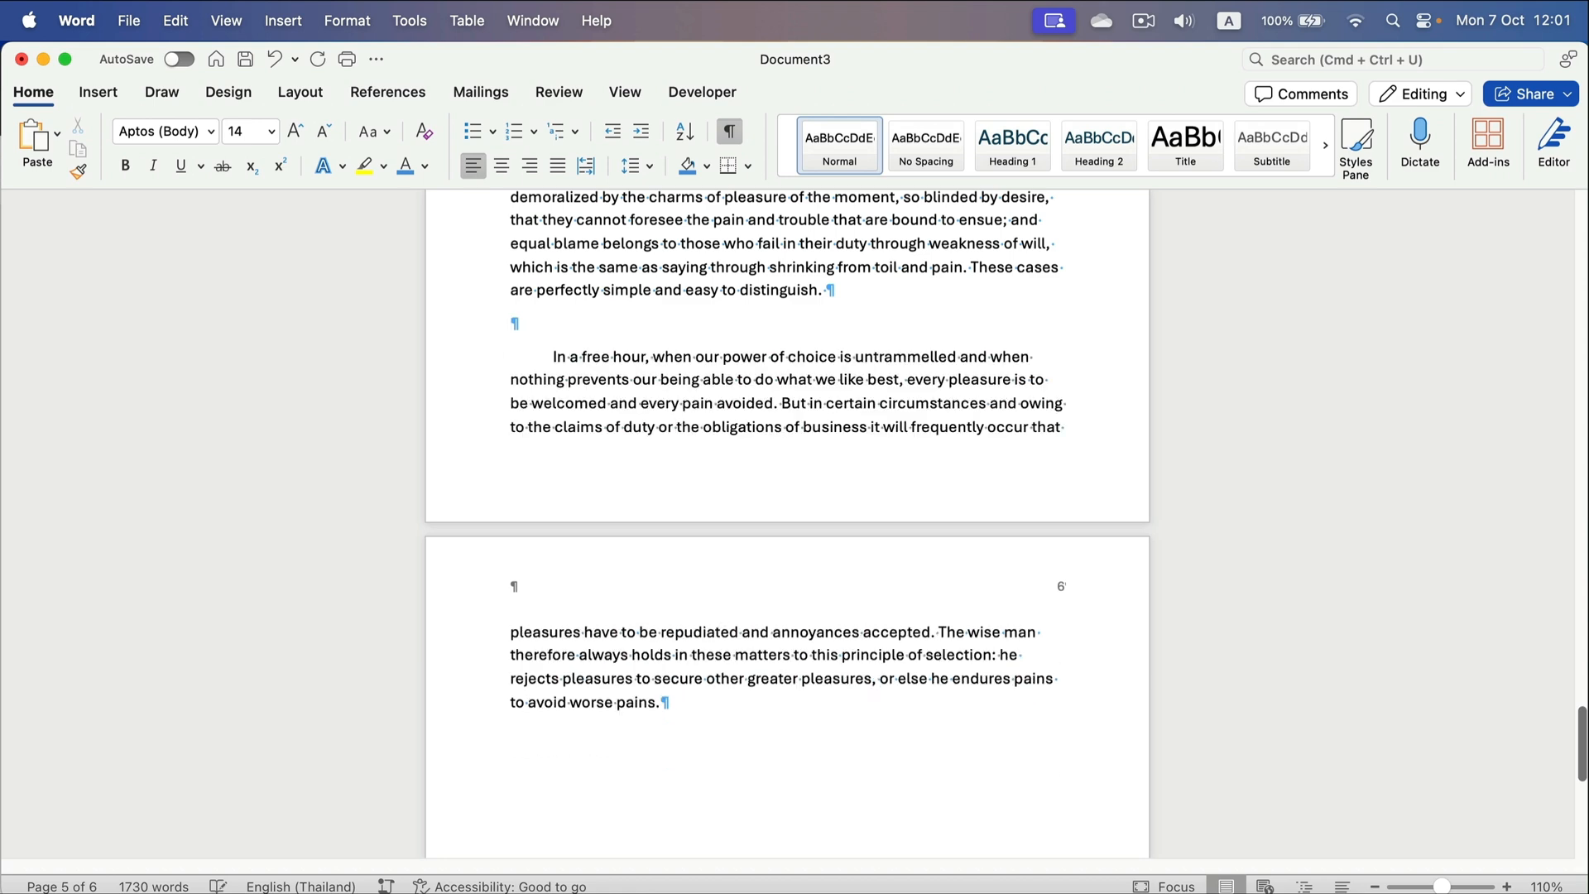
{"action": "key", "text": "BackSpace"}
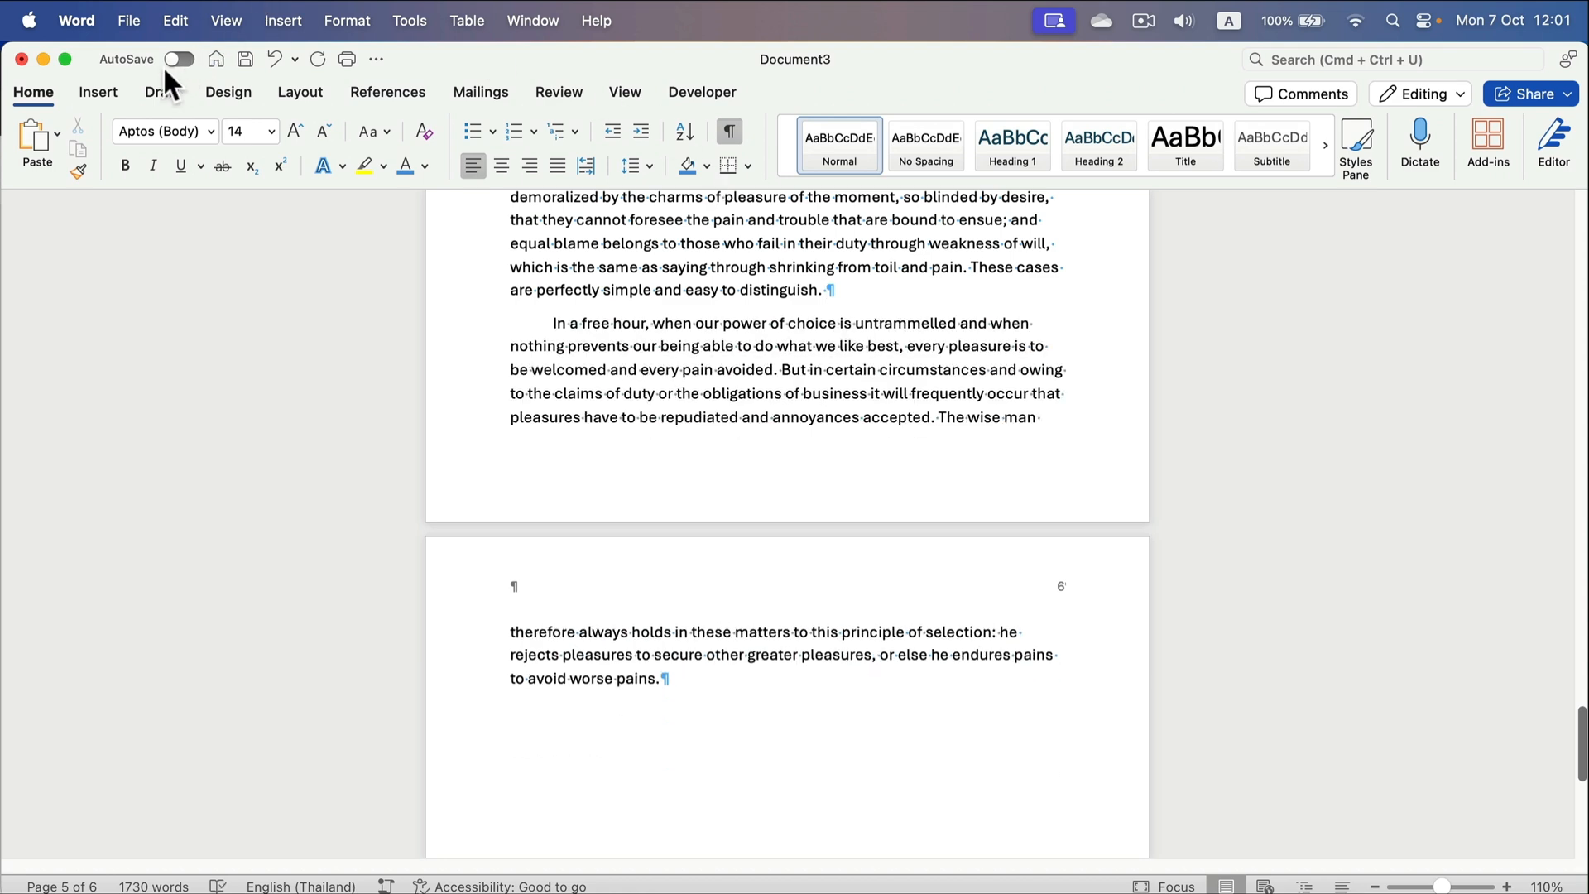
Insert a page break on page 5 ahead of the paragraph starting "In a free hour" and review the surrounding pages.
{"action": "left_click", "coordinate": [116, 90]}
{"action": "left_click", "coordinate": [144, 154]}
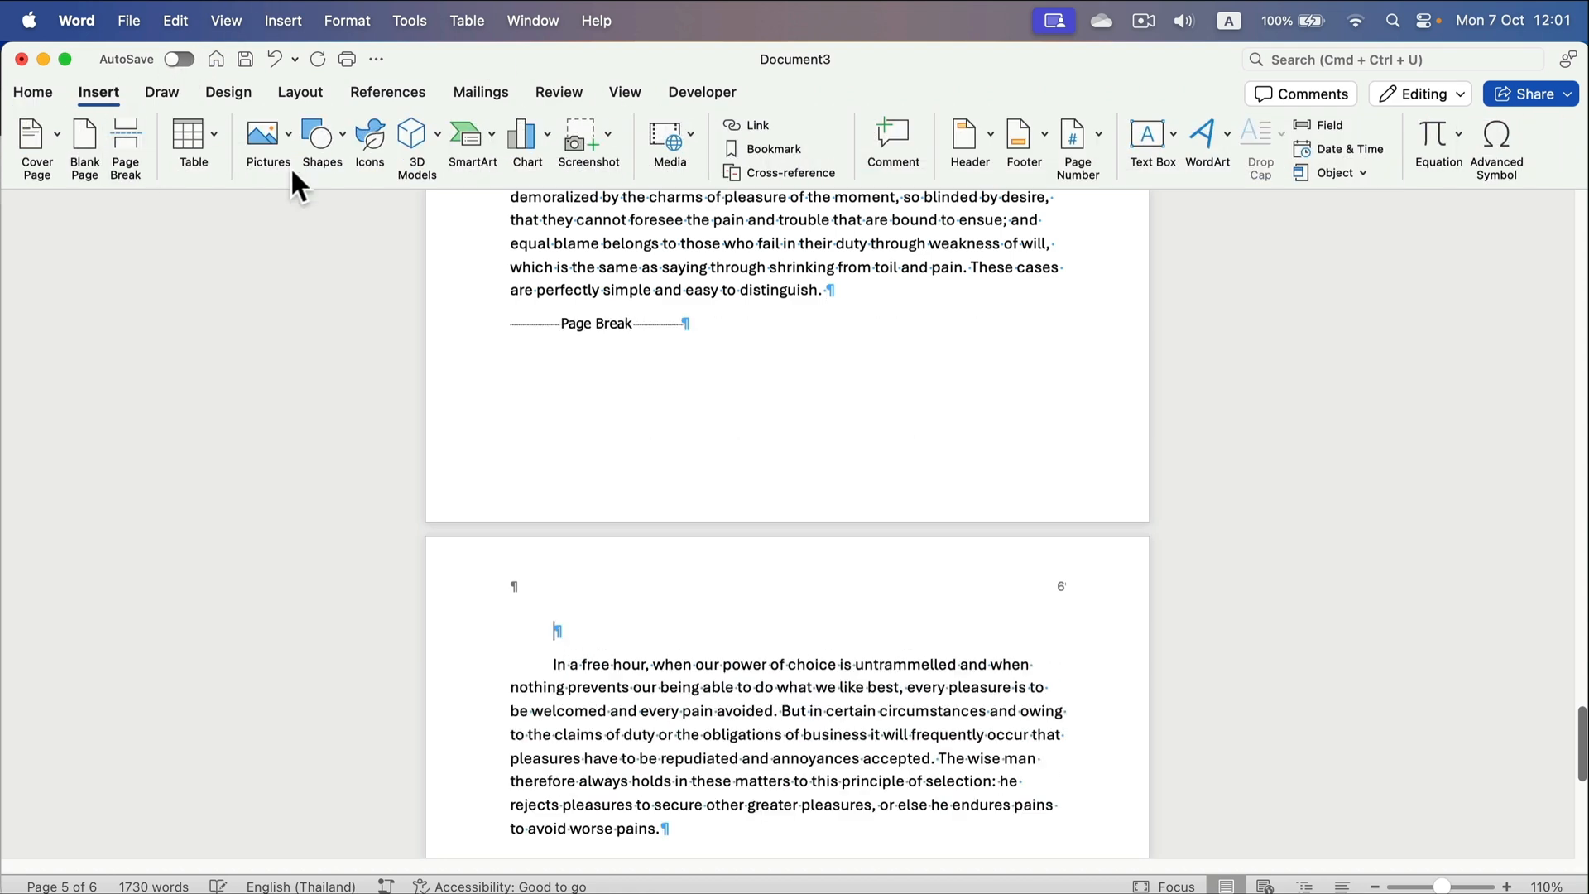
{"action": "scroll", "coordinate": [681, 367], "scroll_direction": "down", "scroll_amount": 6}
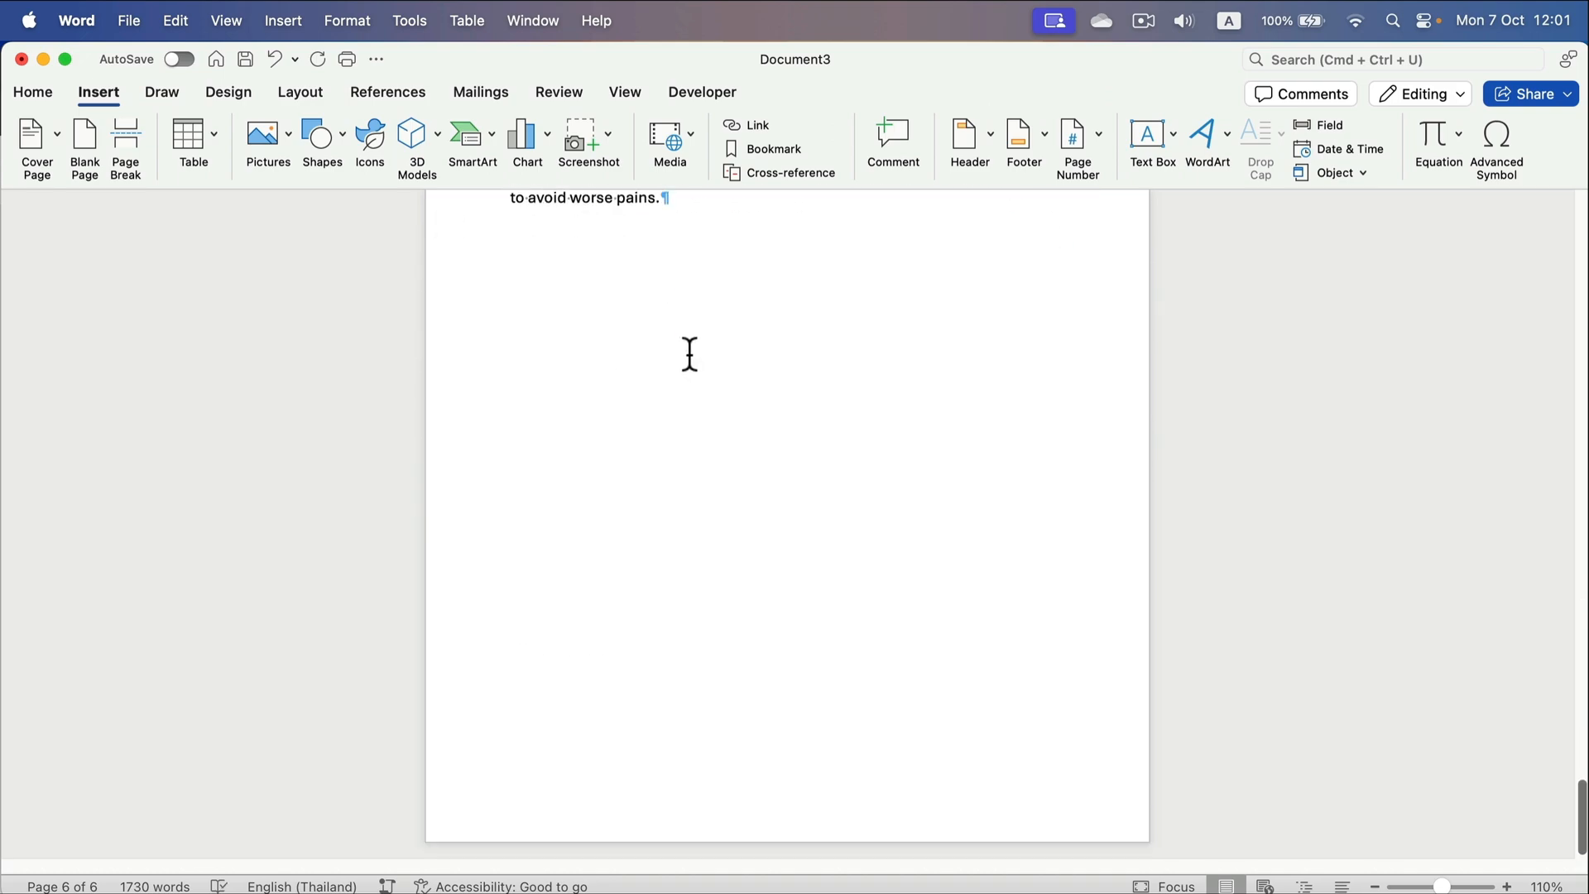
{"action": "scroll", "coordinate": [686, 356], "scroll_direction": "up", "scroll_amount": 15}
{"action": "scroll", "coordinate": [690, 347], "scroll_direction": "up", "scroll_amount": 10}
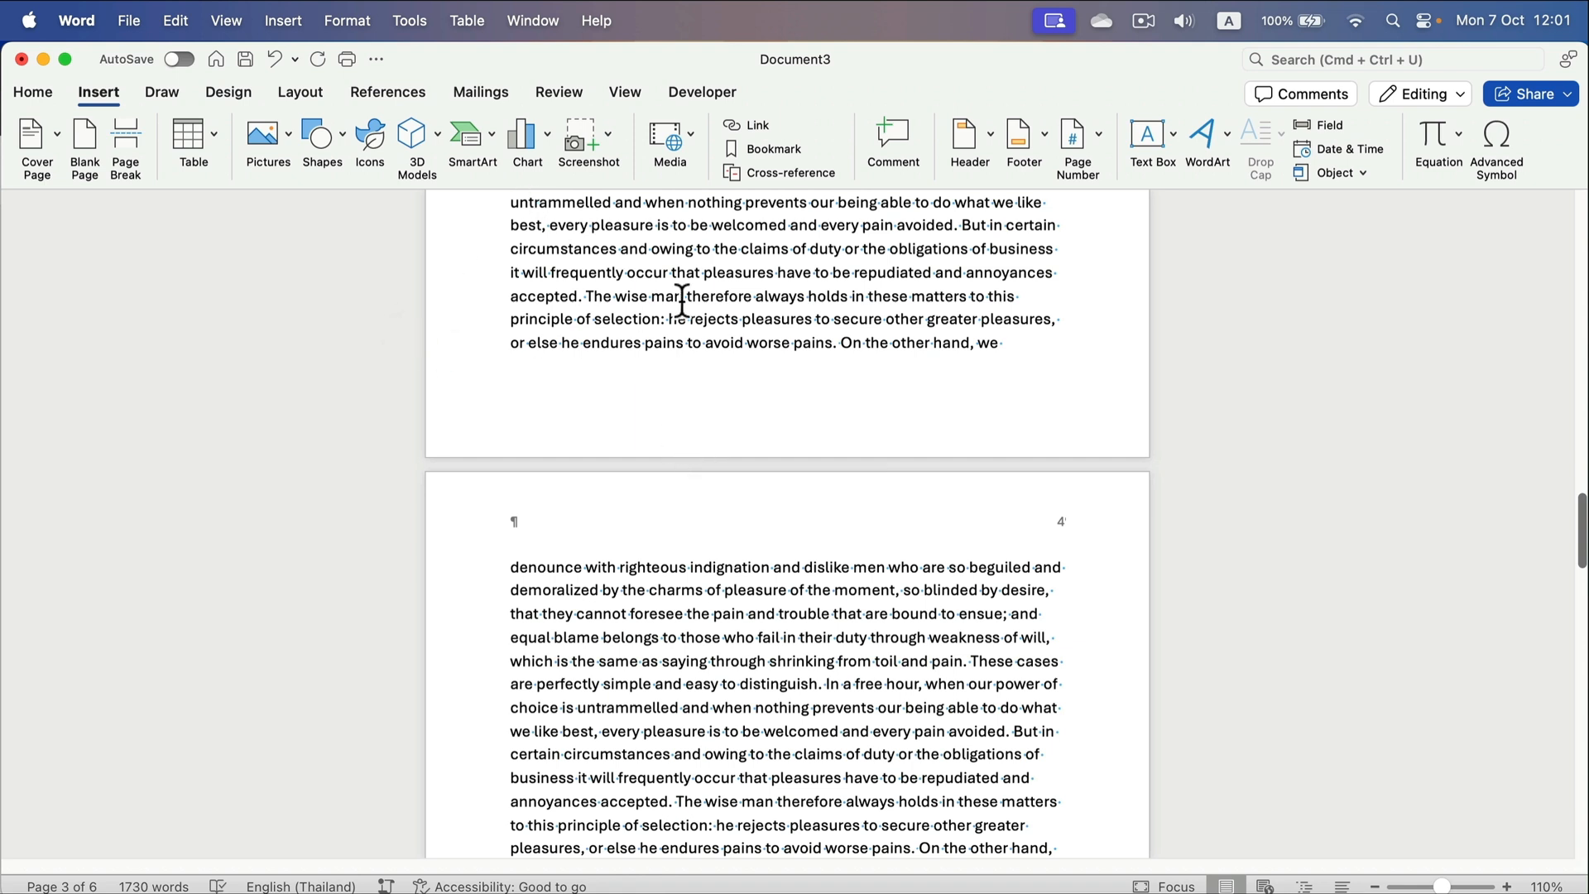
Show the Navigation Pane and look through the thumbnails of all the document's pages.
{"action": "left_click", "coordinate": [627, 93]}
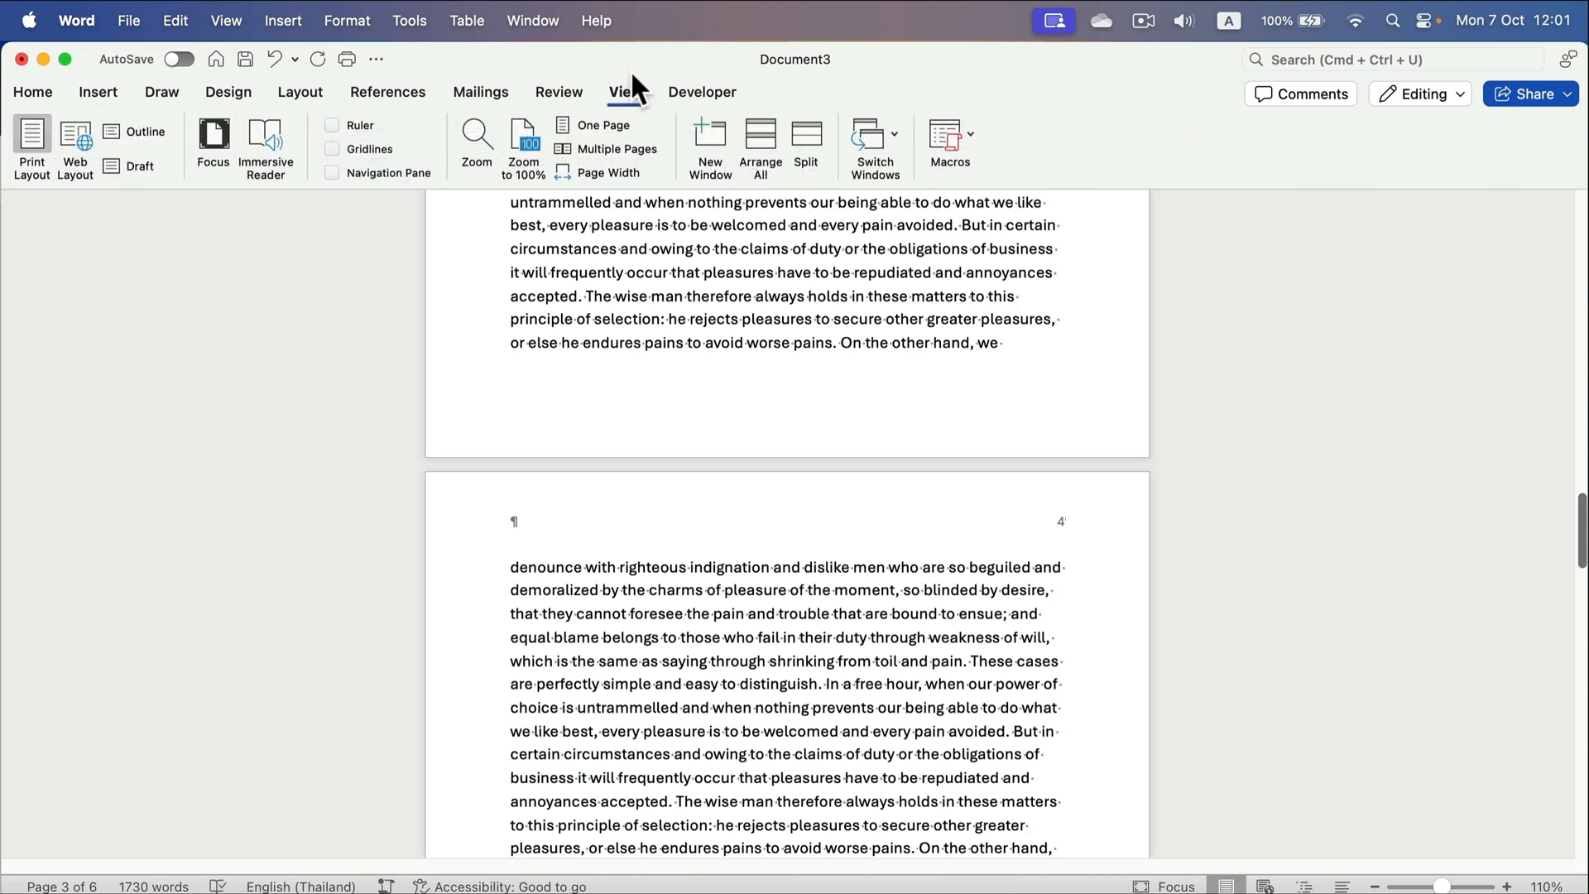
{"action": "left_click", "coordinate": [334, 173]}
{"action": "left_click_drag", "start_coordinate": [248, 638], "coordinate": [250, 369]}
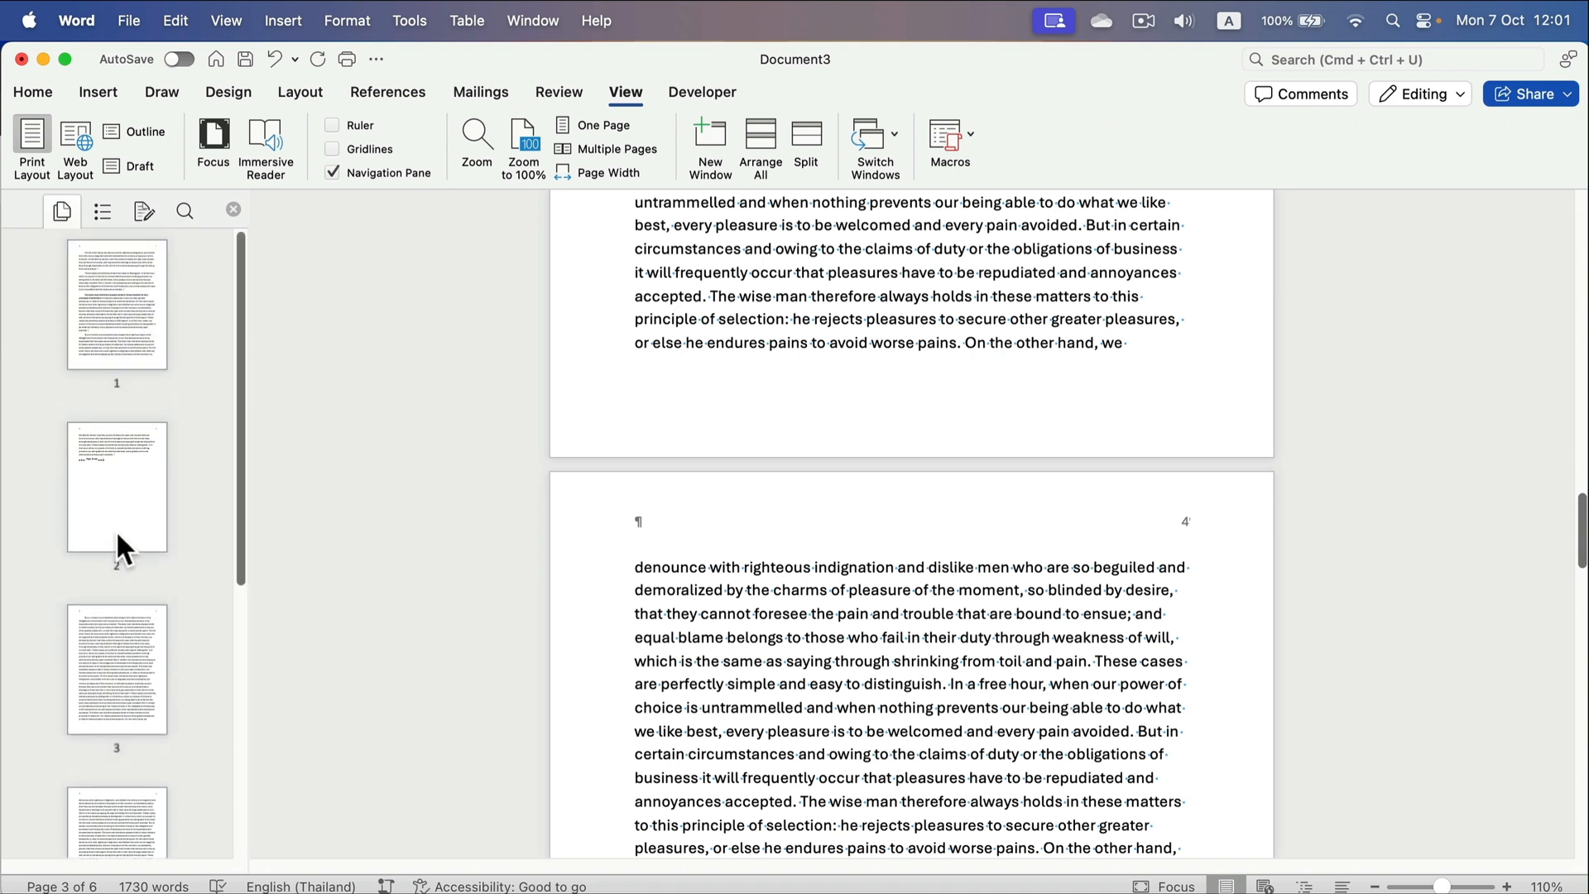
{"action": "scroll", "coordinate": [115, 534], "scroll_direction": "down", "scroll_amount": 5}
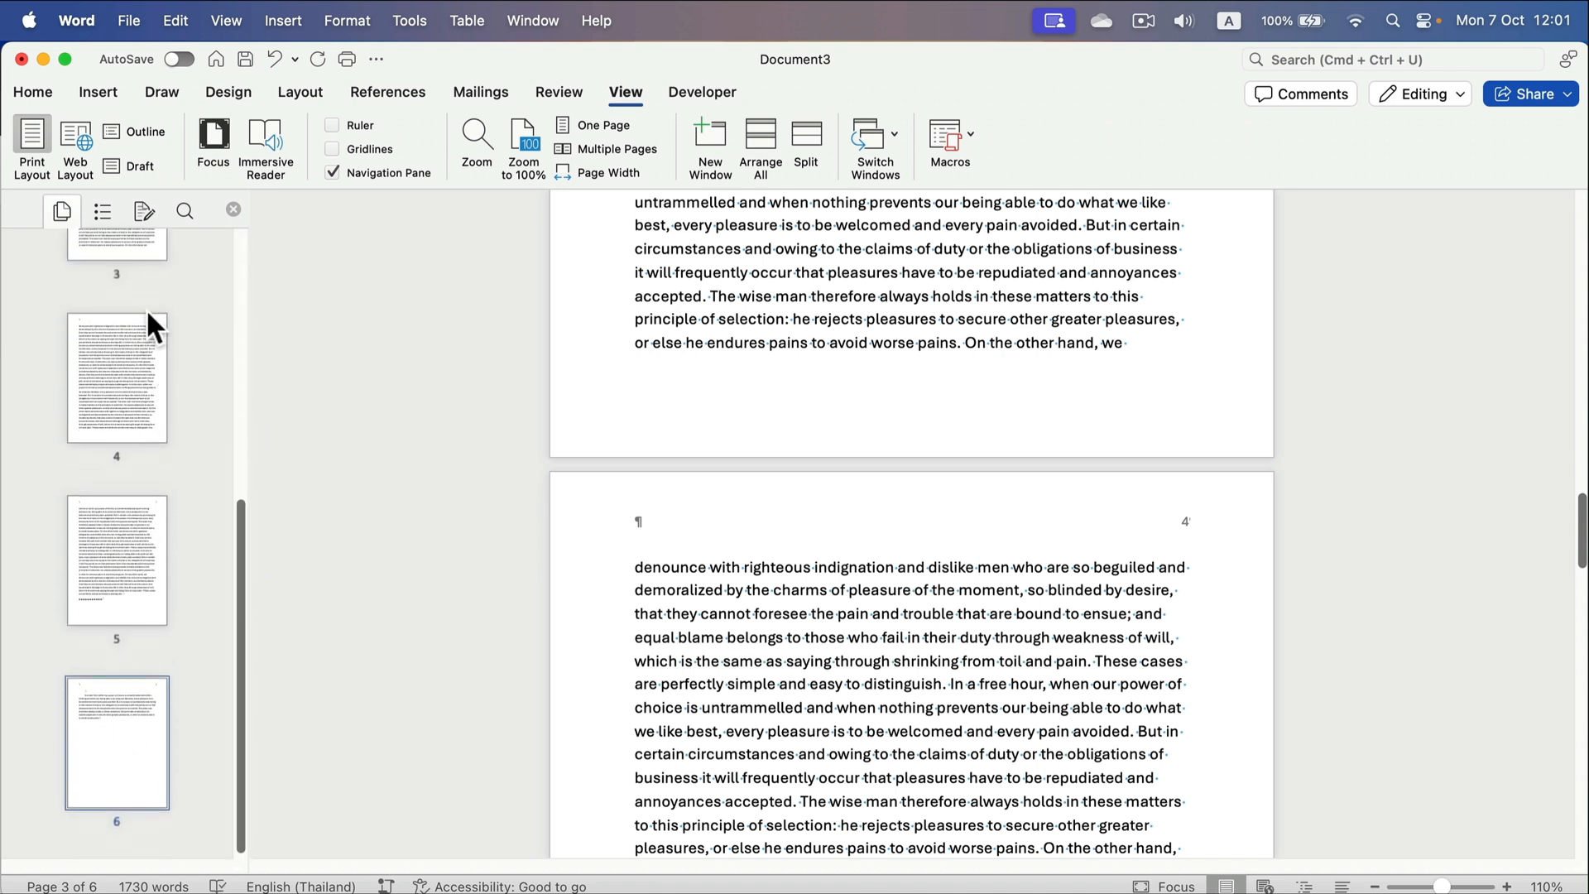
{"action": "scroll", "coordinate": [138, 474], "scroll_direction": "up", "scroll_amount": 5}
{"action": "scroll", "coordinate": [139, 477], "scroll_direction": "up", "scroll_amount": 2}
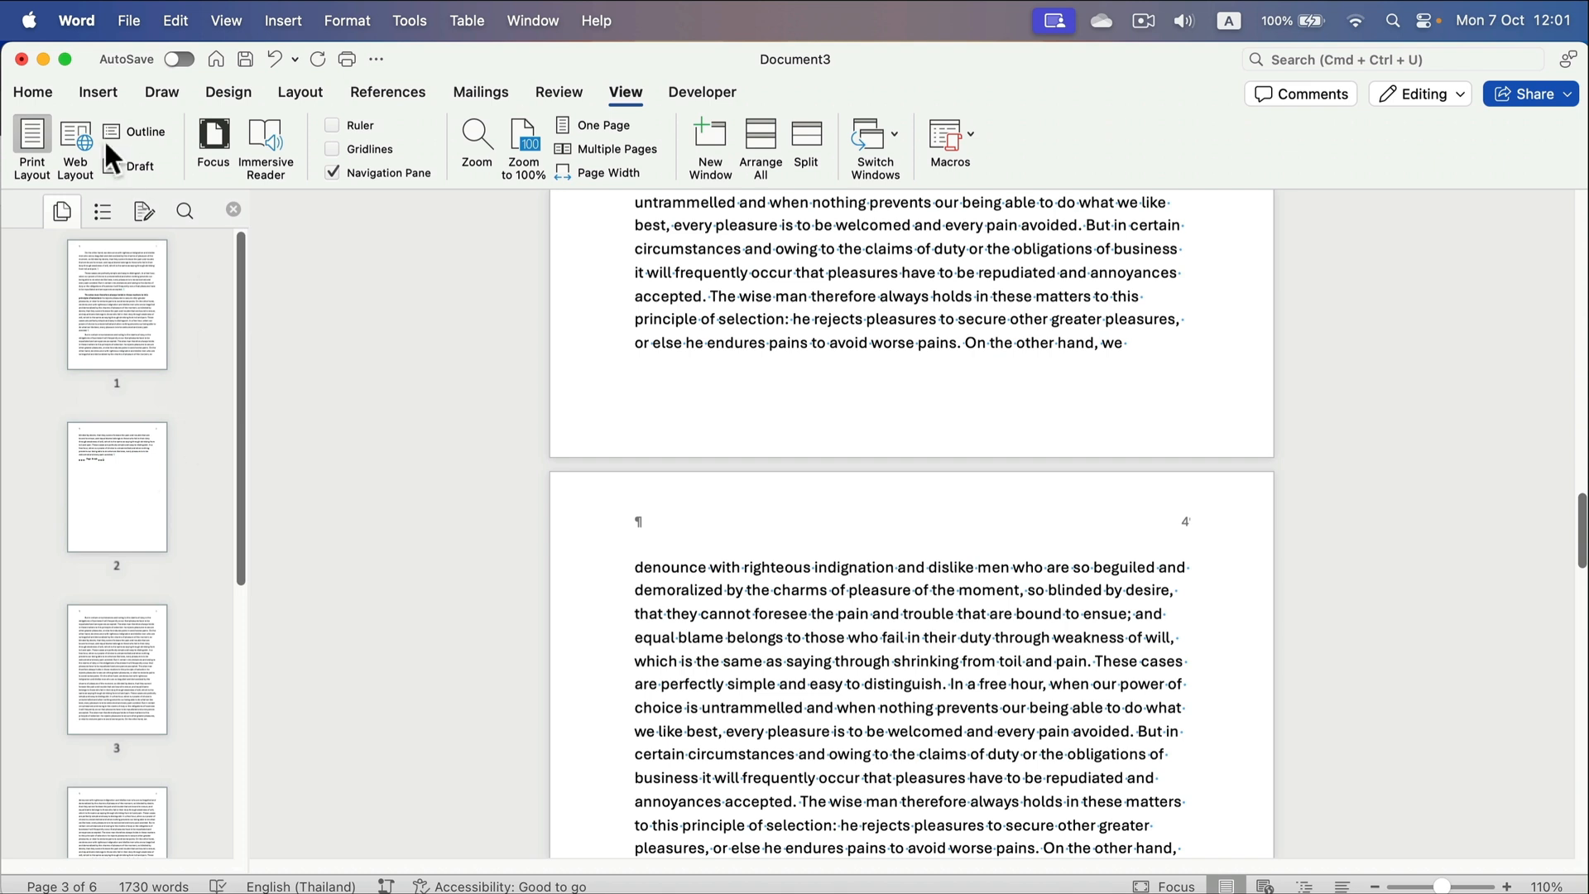
{"action": "left_click", "coordinate": [55, 92]}
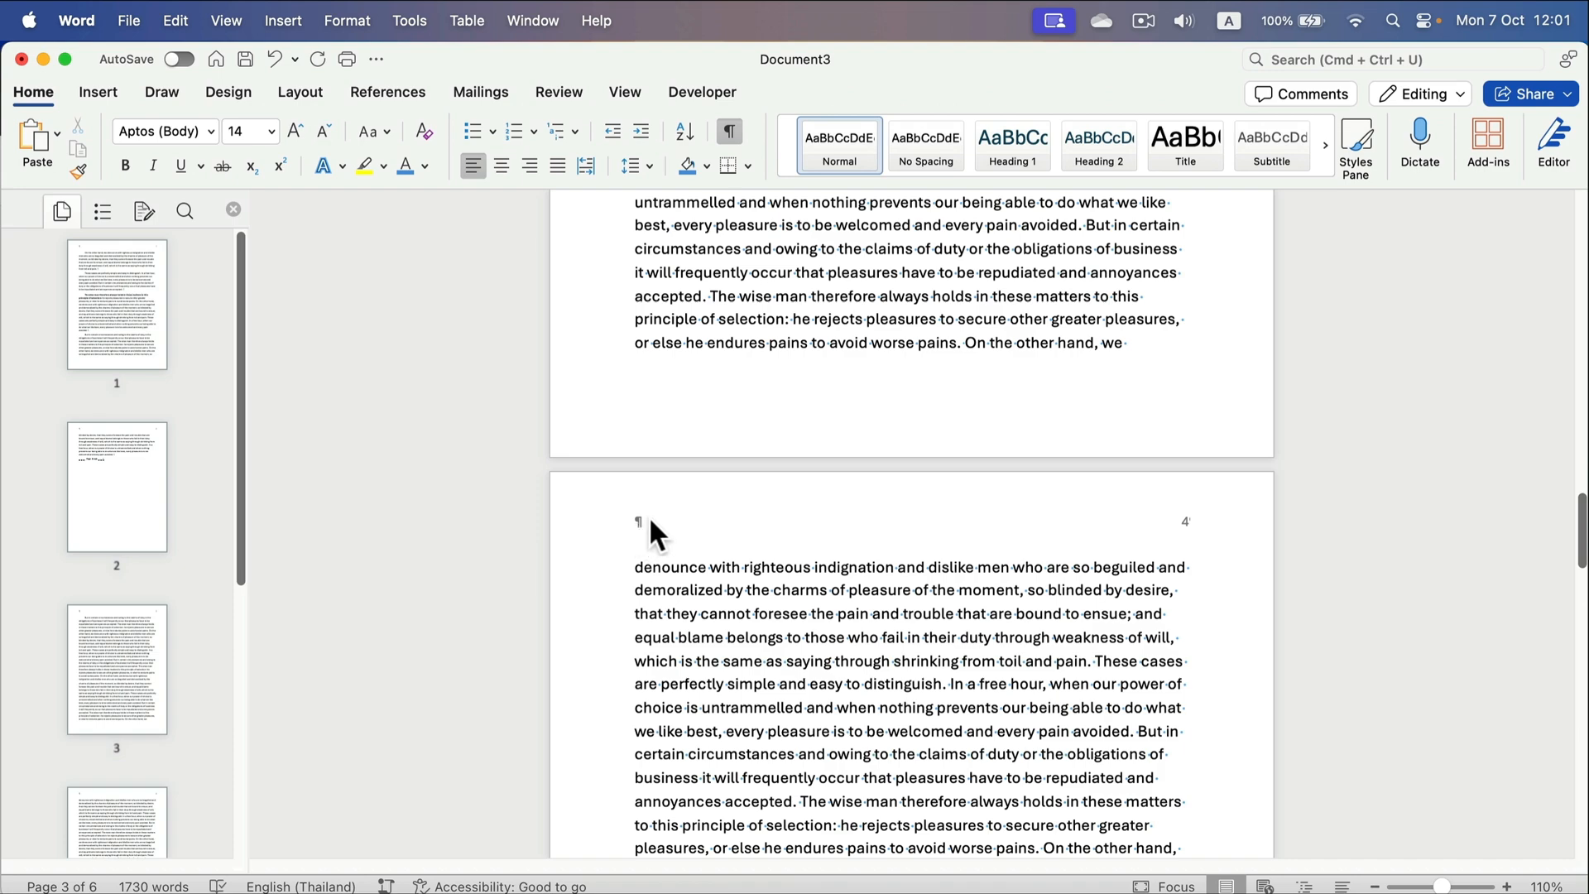
{"action": "scroll", "coordinate": [649, 515], "scroll_direction": "down", "scroll_amount": 3}
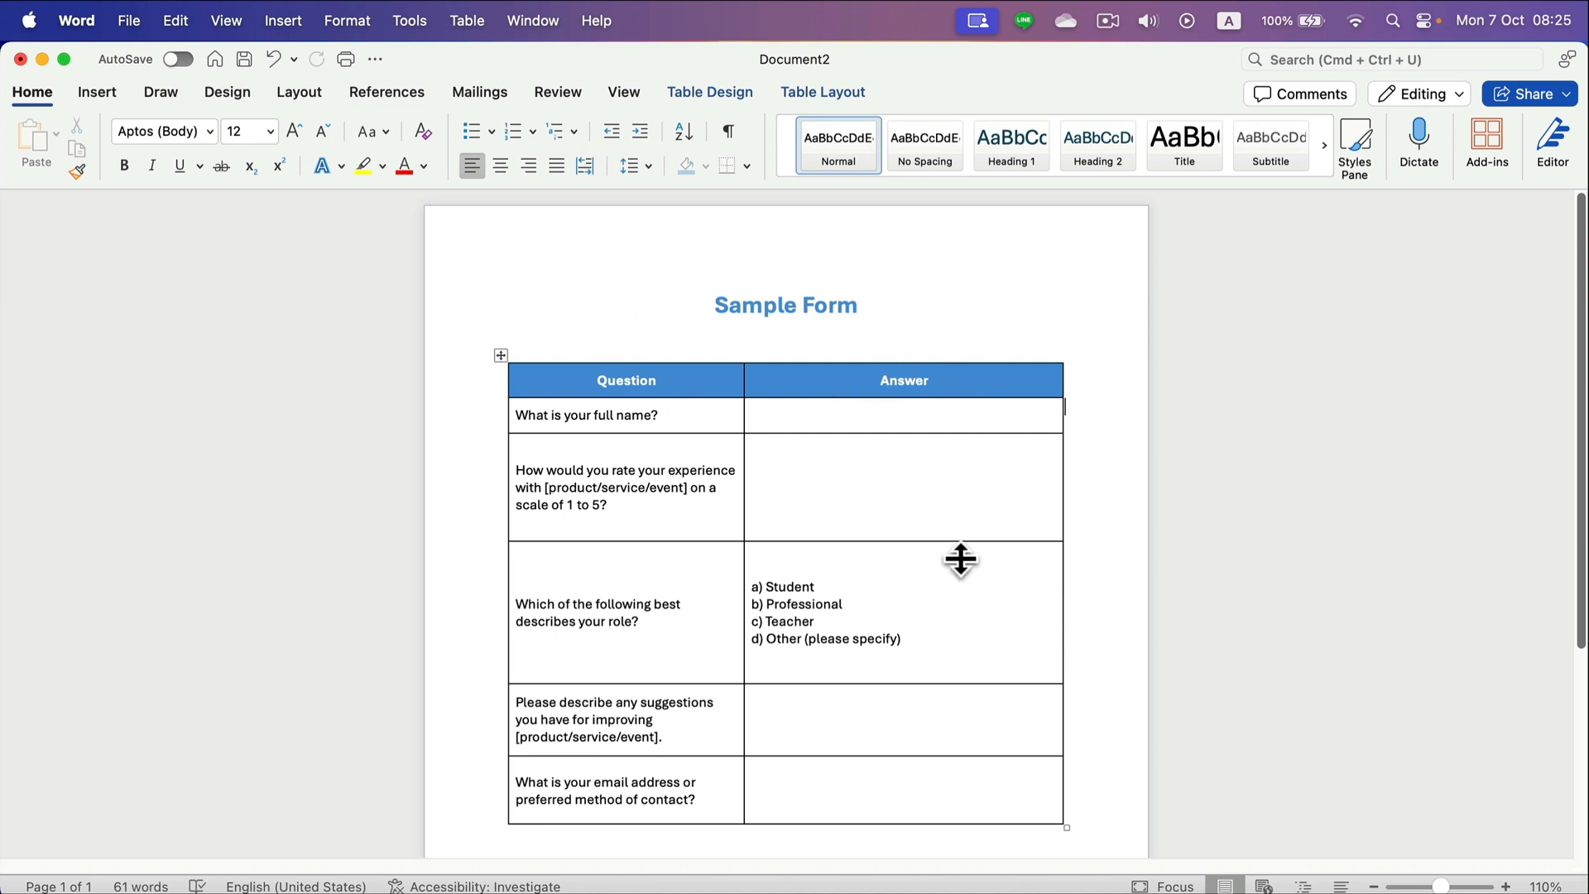
{"action": "scroll", "coordinate": [966, 578], "scroll_direction": "down", "scroll_amount": 1}
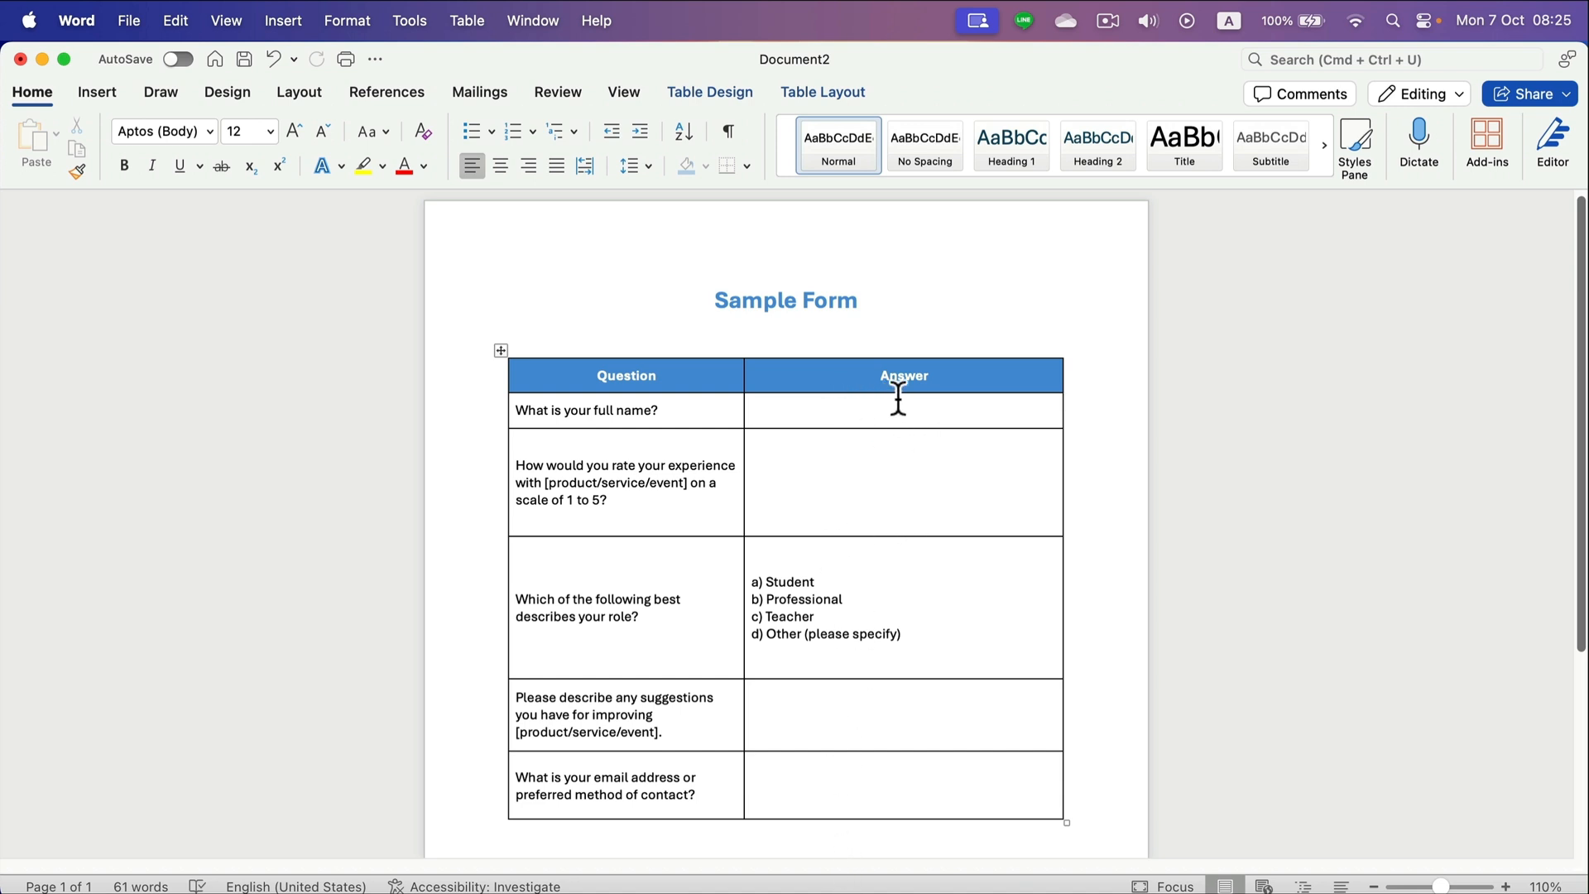
{"action": "left_click", "coordinate": [811, 409]}
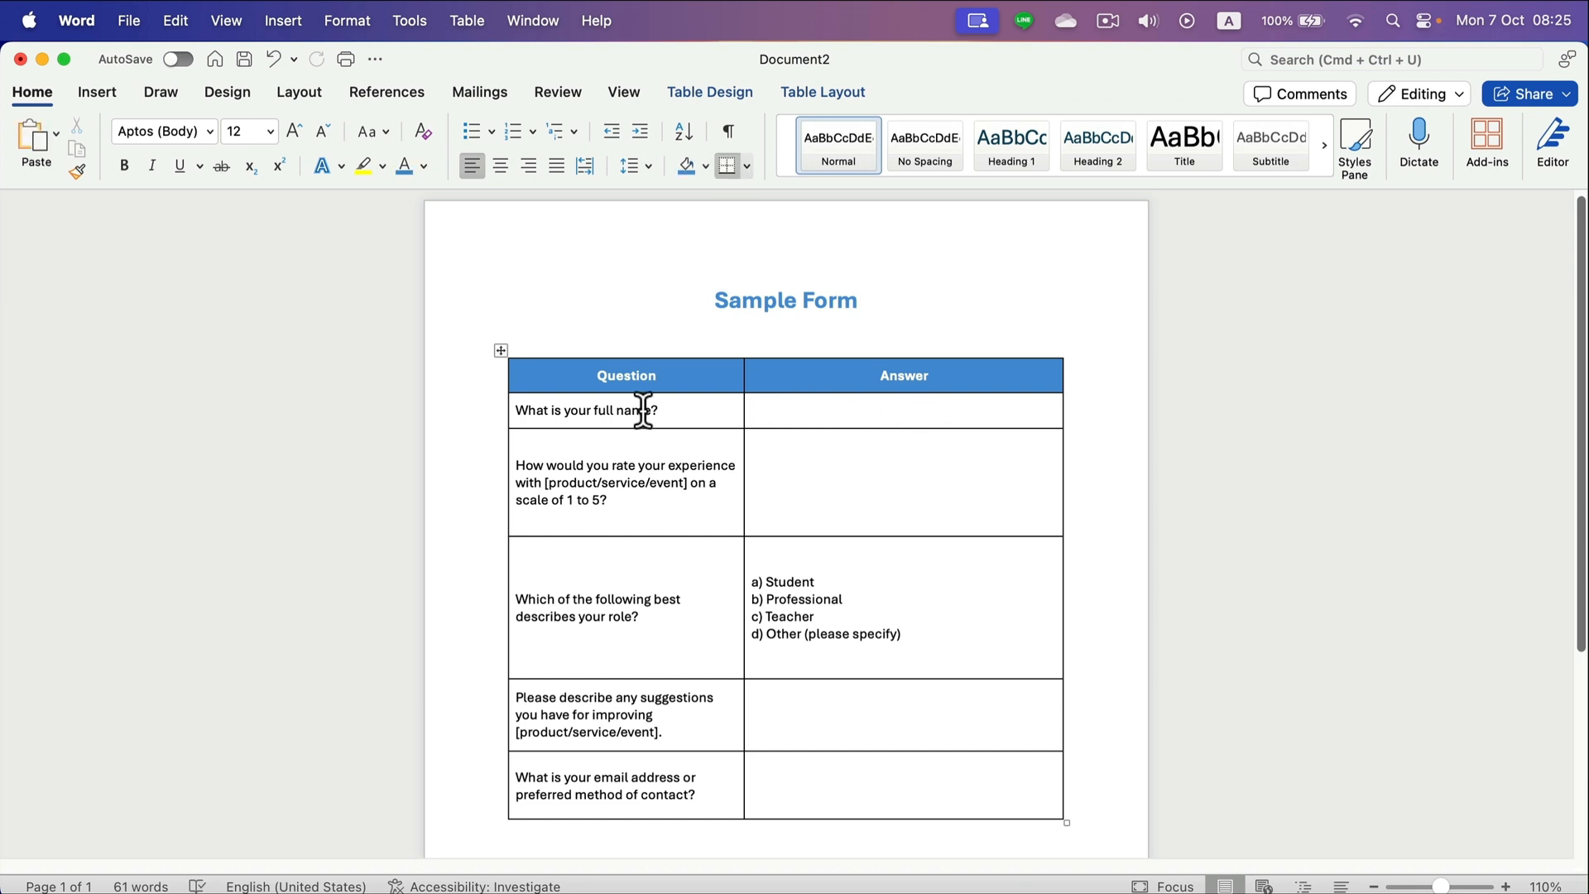
{"action": "left_click_drag", "start_coordinate": [649, 483], "coordinate": [587, 465]}
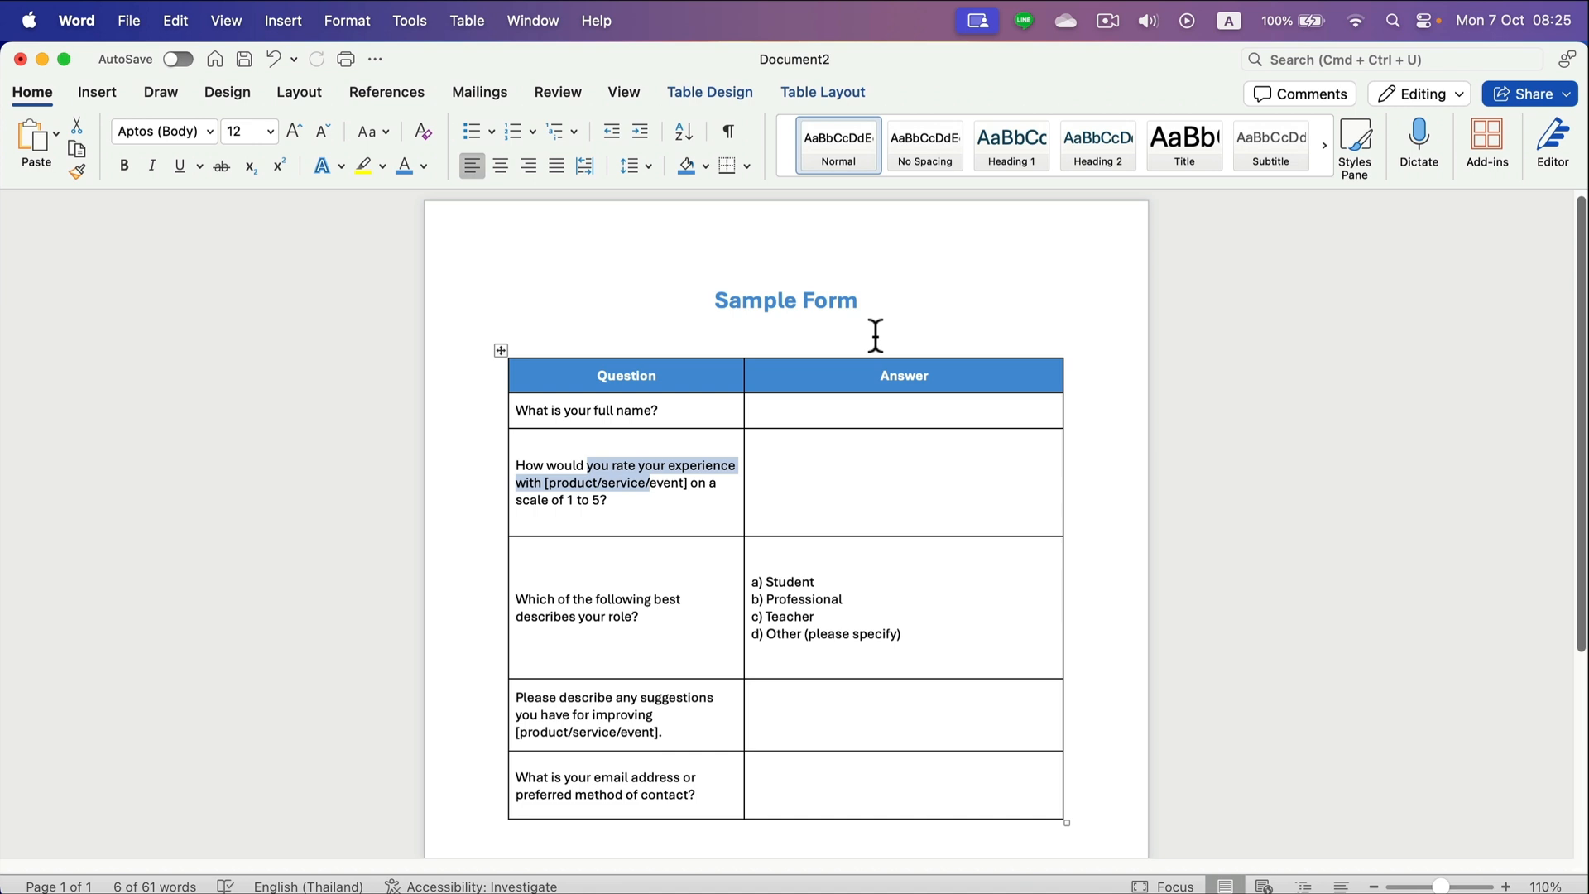
{"action": "left_click", "coordinate": [875, 401]}
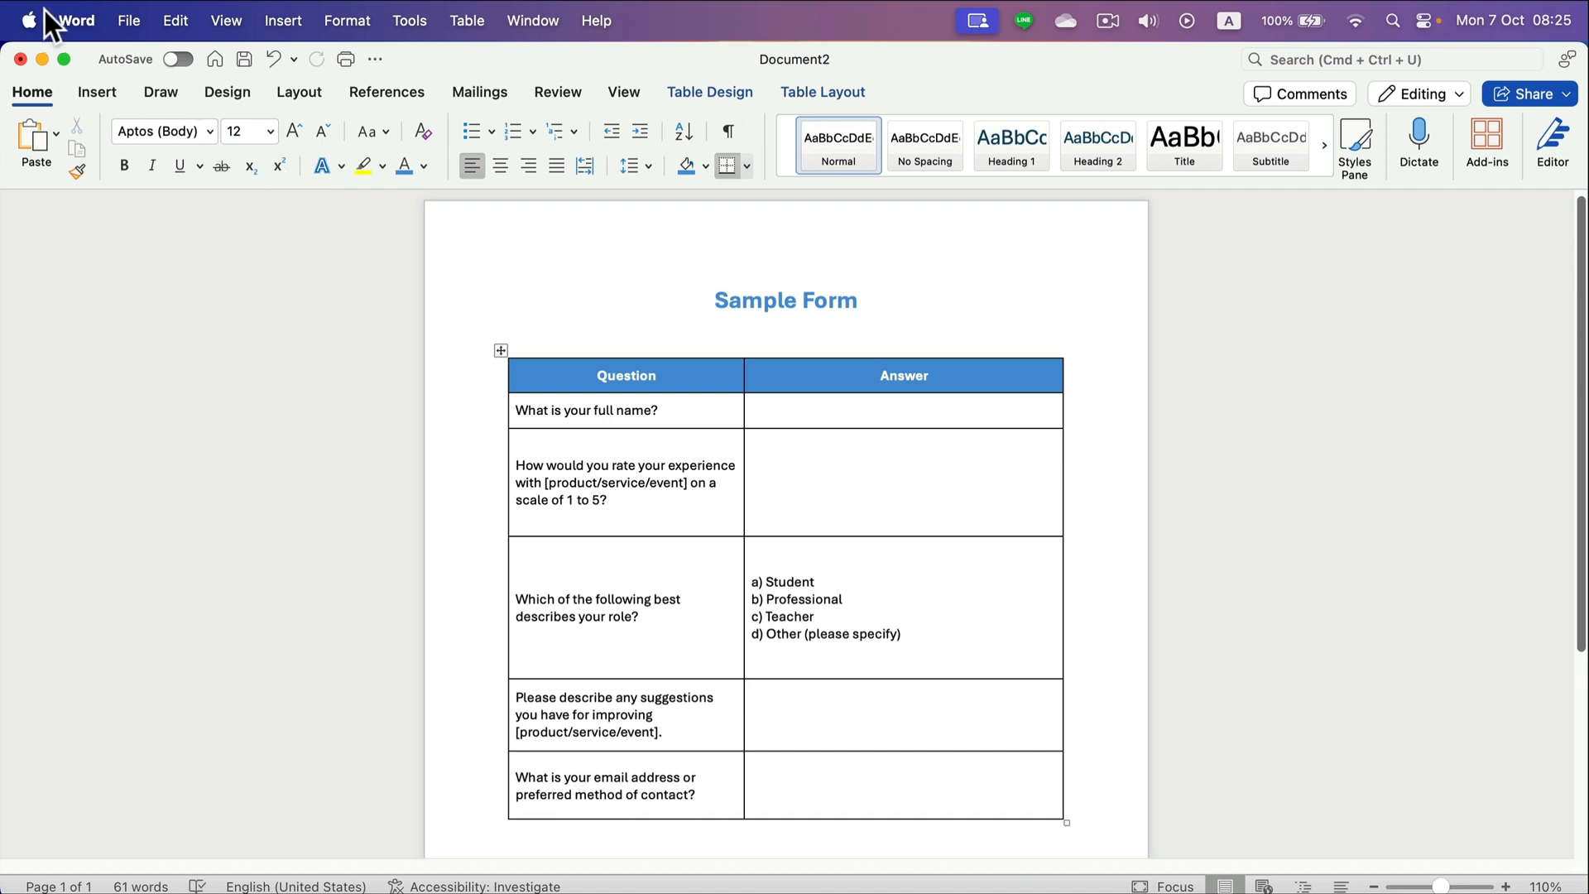
Enable the Developer tab in Word's ribbon preferences, save the change and close the preferences.
{"action": "left_click", "coordinate": [74, 20]}
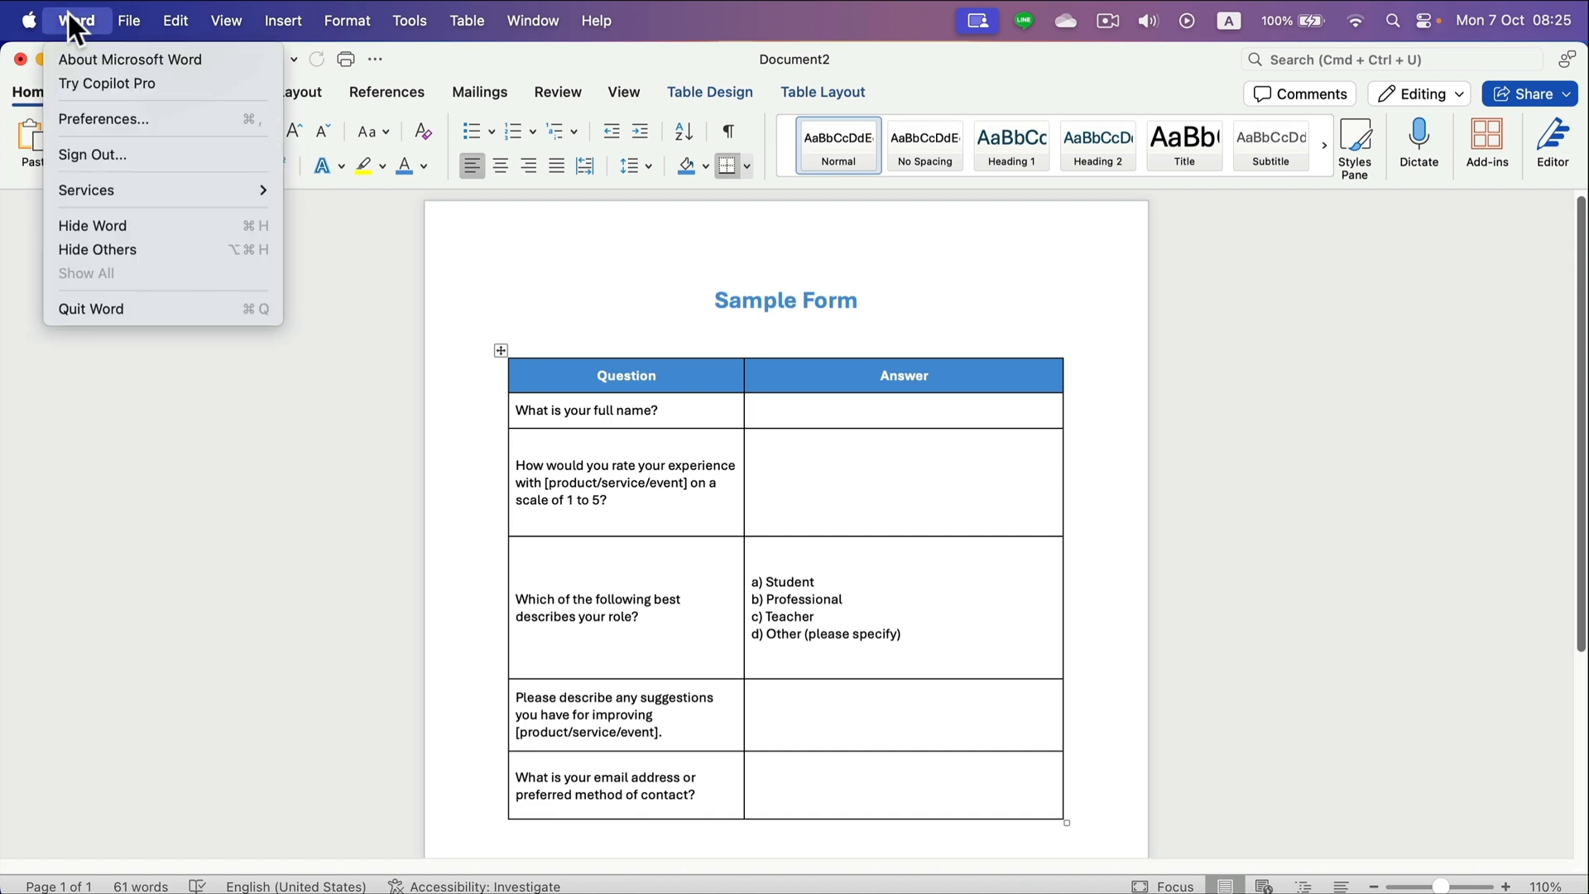
{"action": "left_click", "coordinate": [96, 118]}
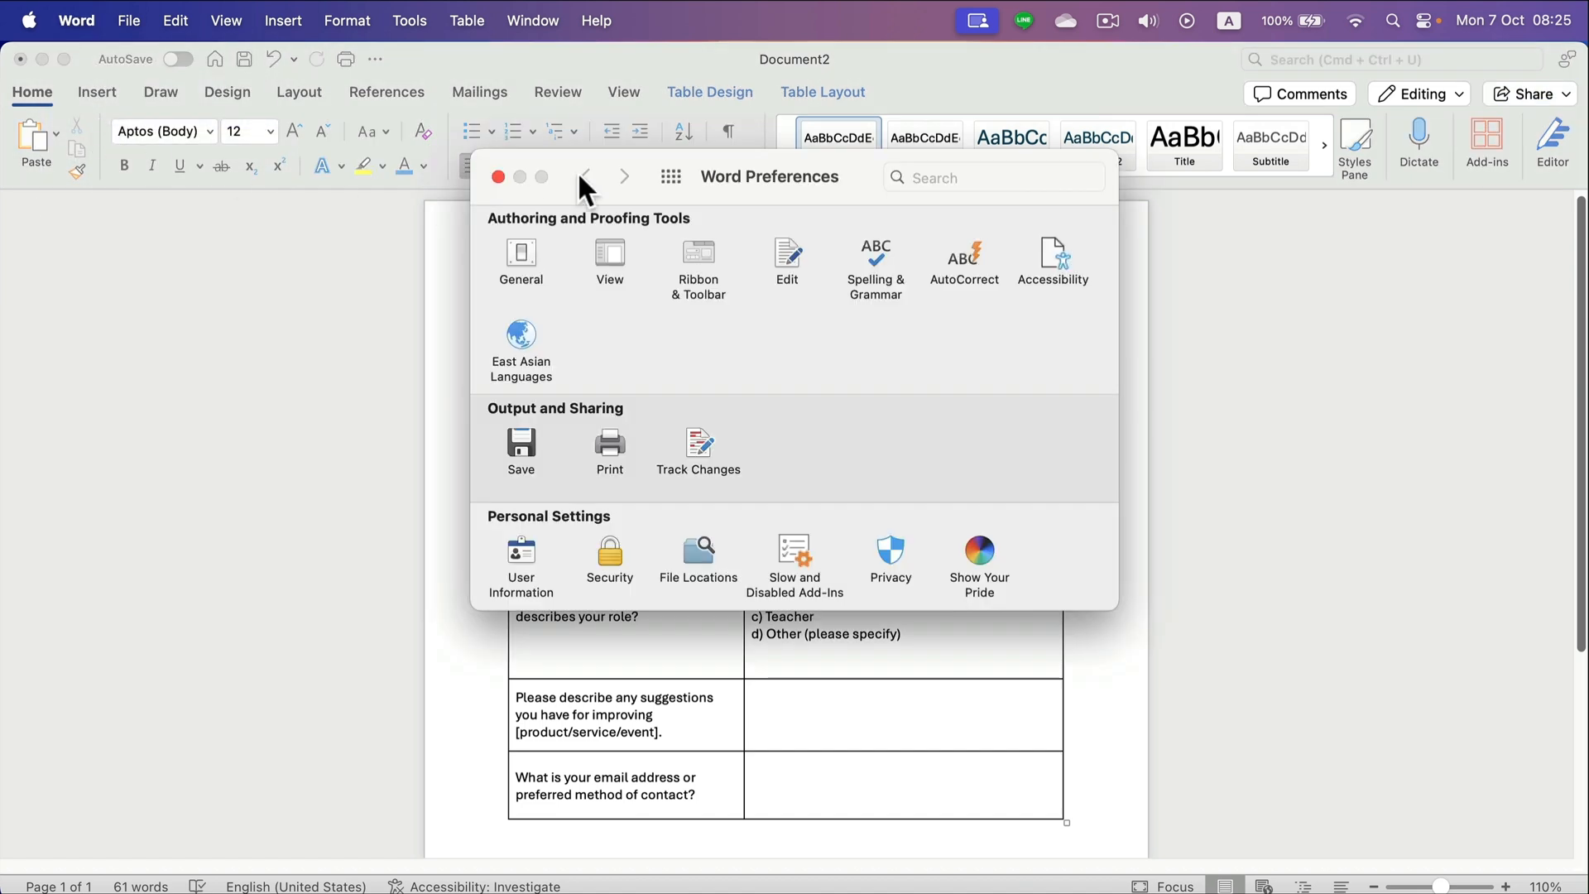
{"action": "left_click", "coordinate": [698, 256]}
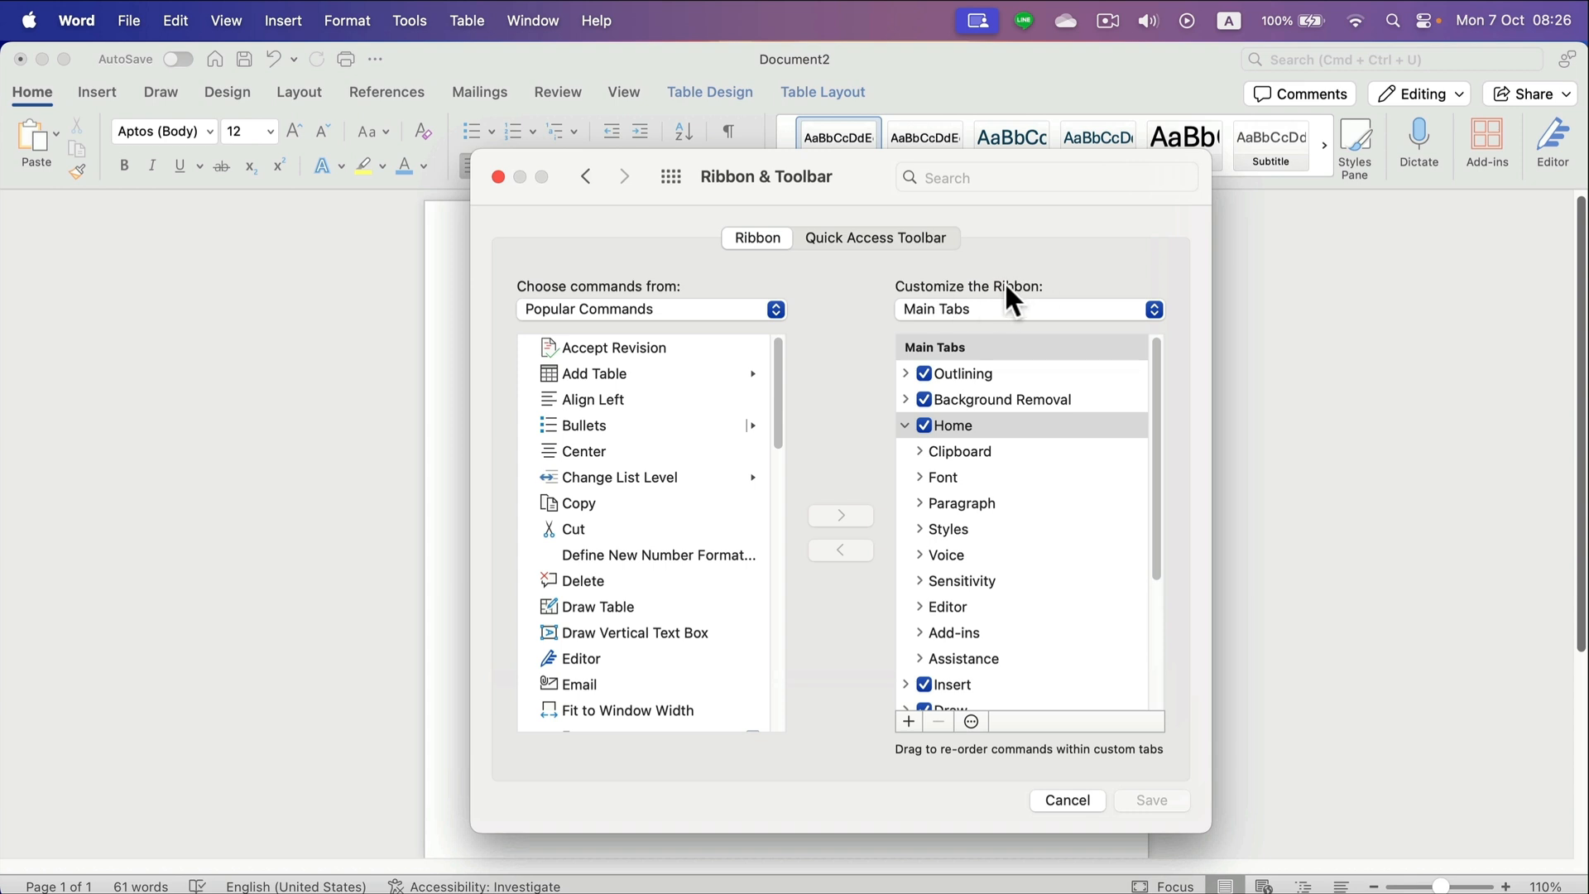
{"action": "scroll", "coordinate": [1026, 517], "scroll_direction": "down", "scroll_amount": 5}
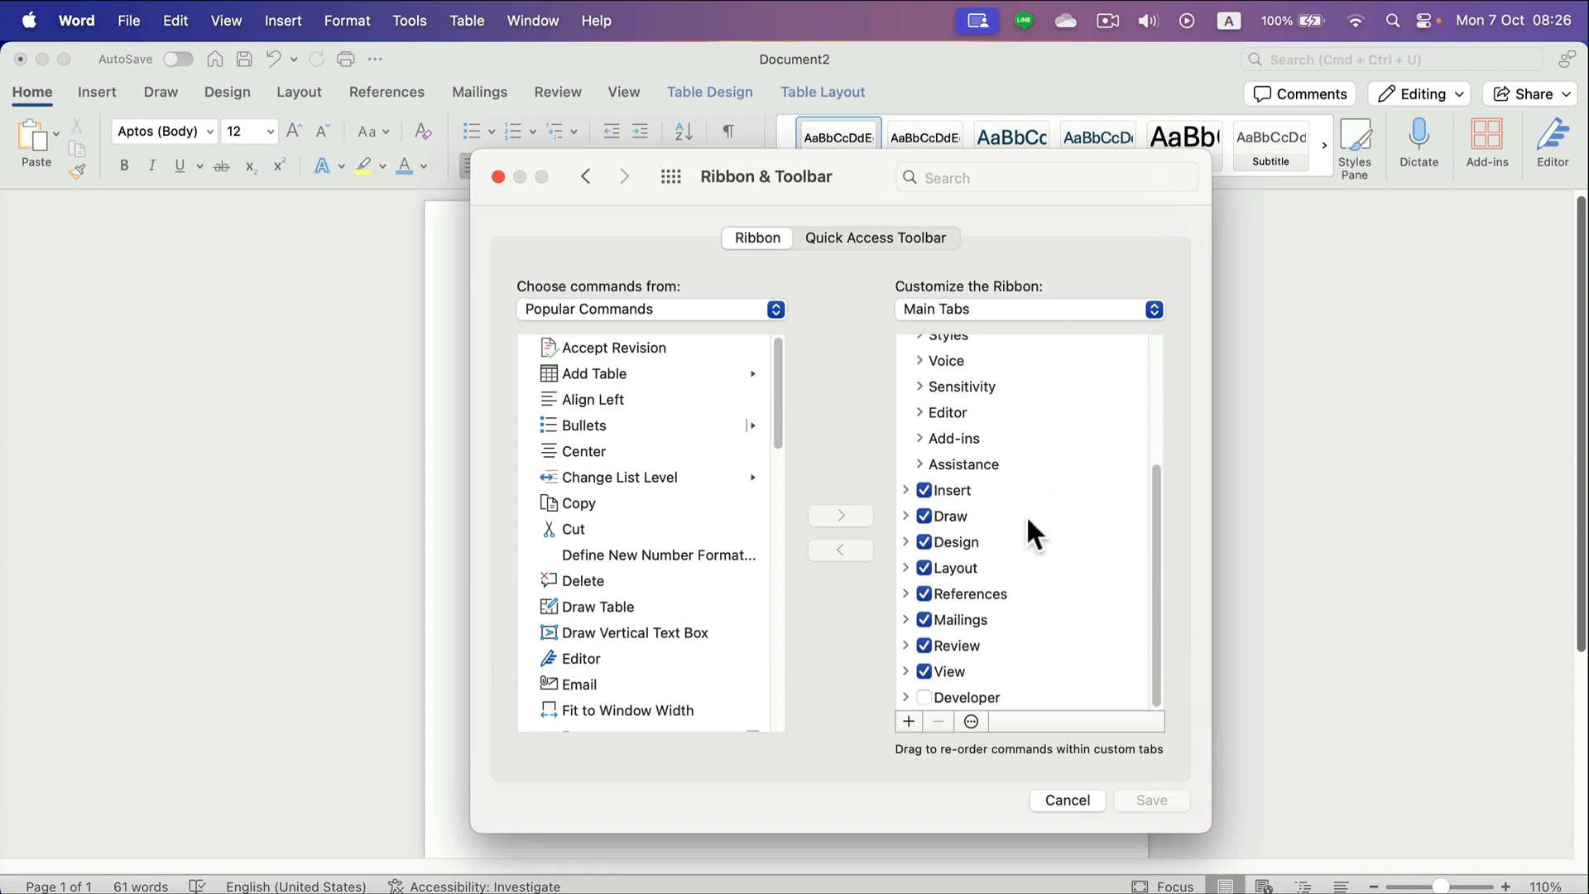
{"action": "left_click", "coordinate": [923, 698]}
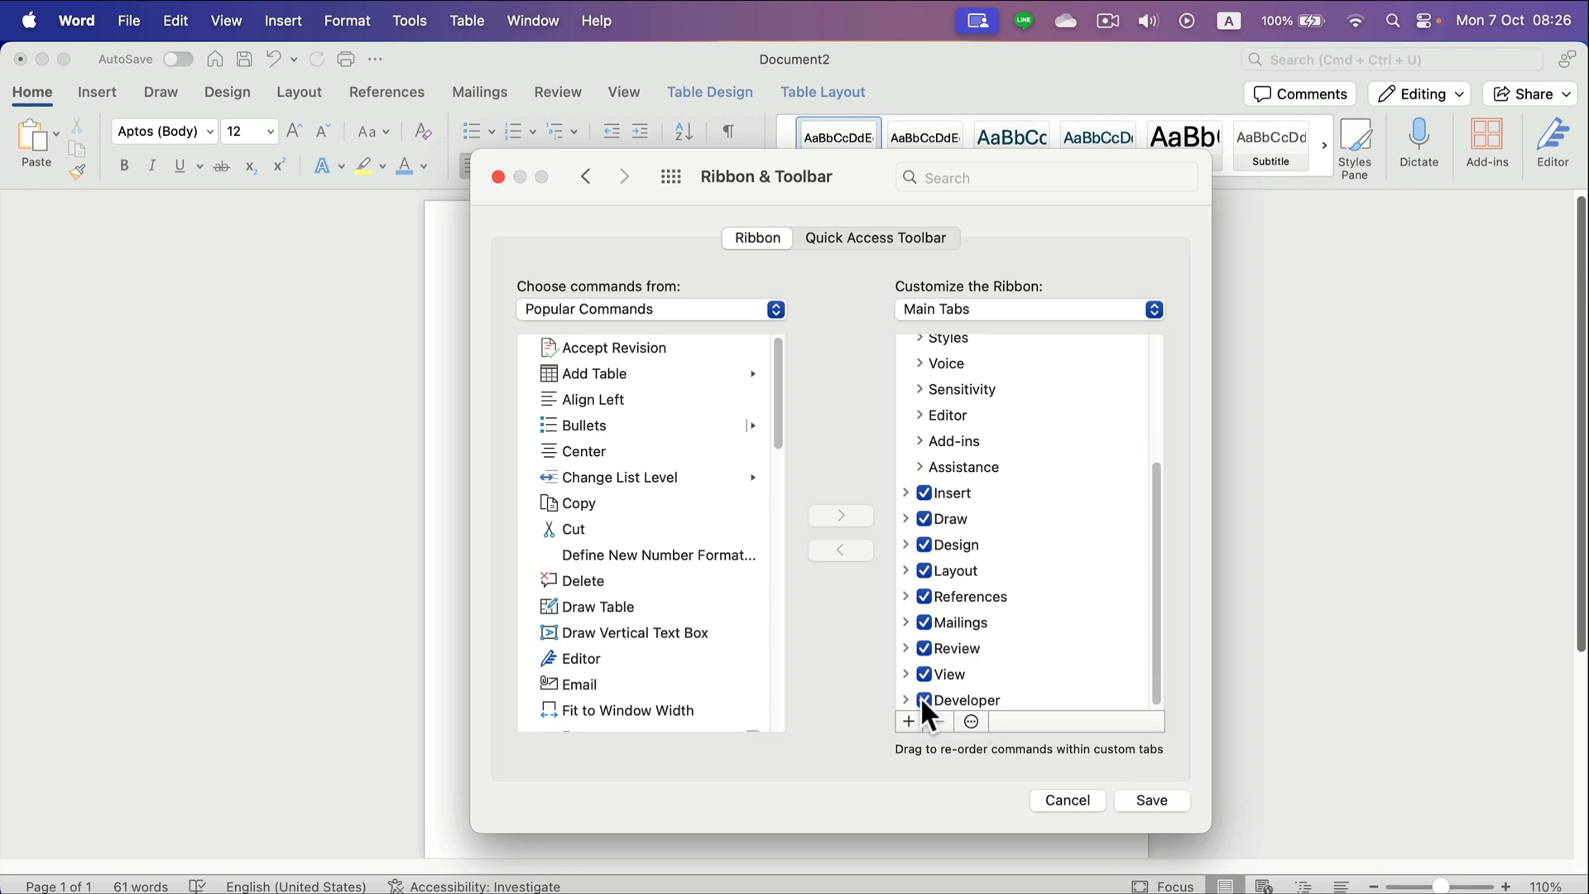
{"action": "left_click", "coordinate": [1156, 801]}
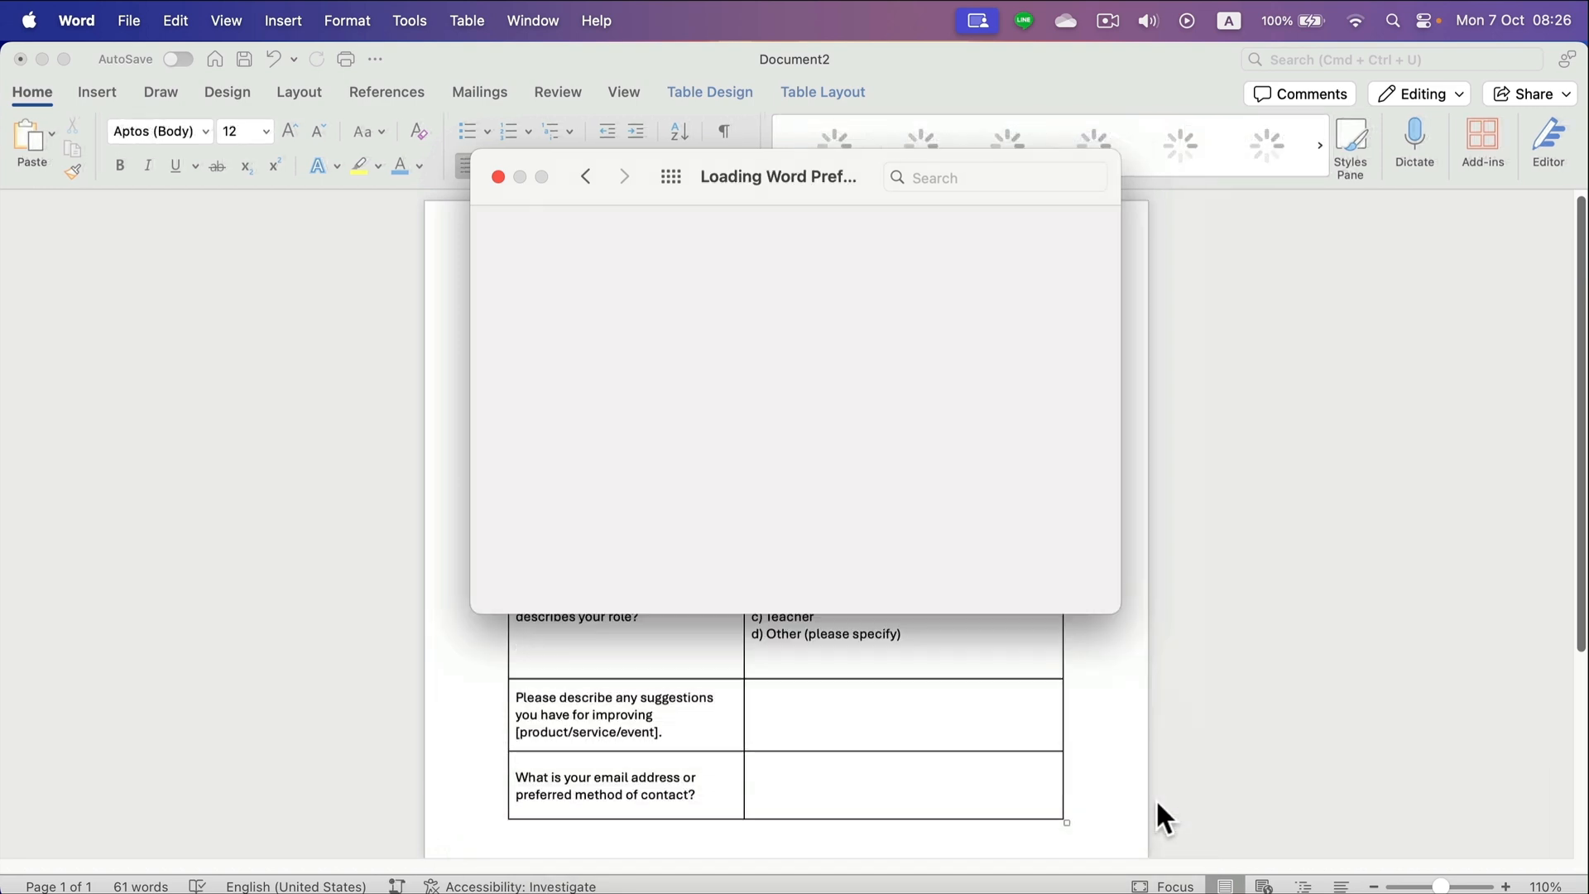
{"action": "left_click", "coordinate": [498, 176]}
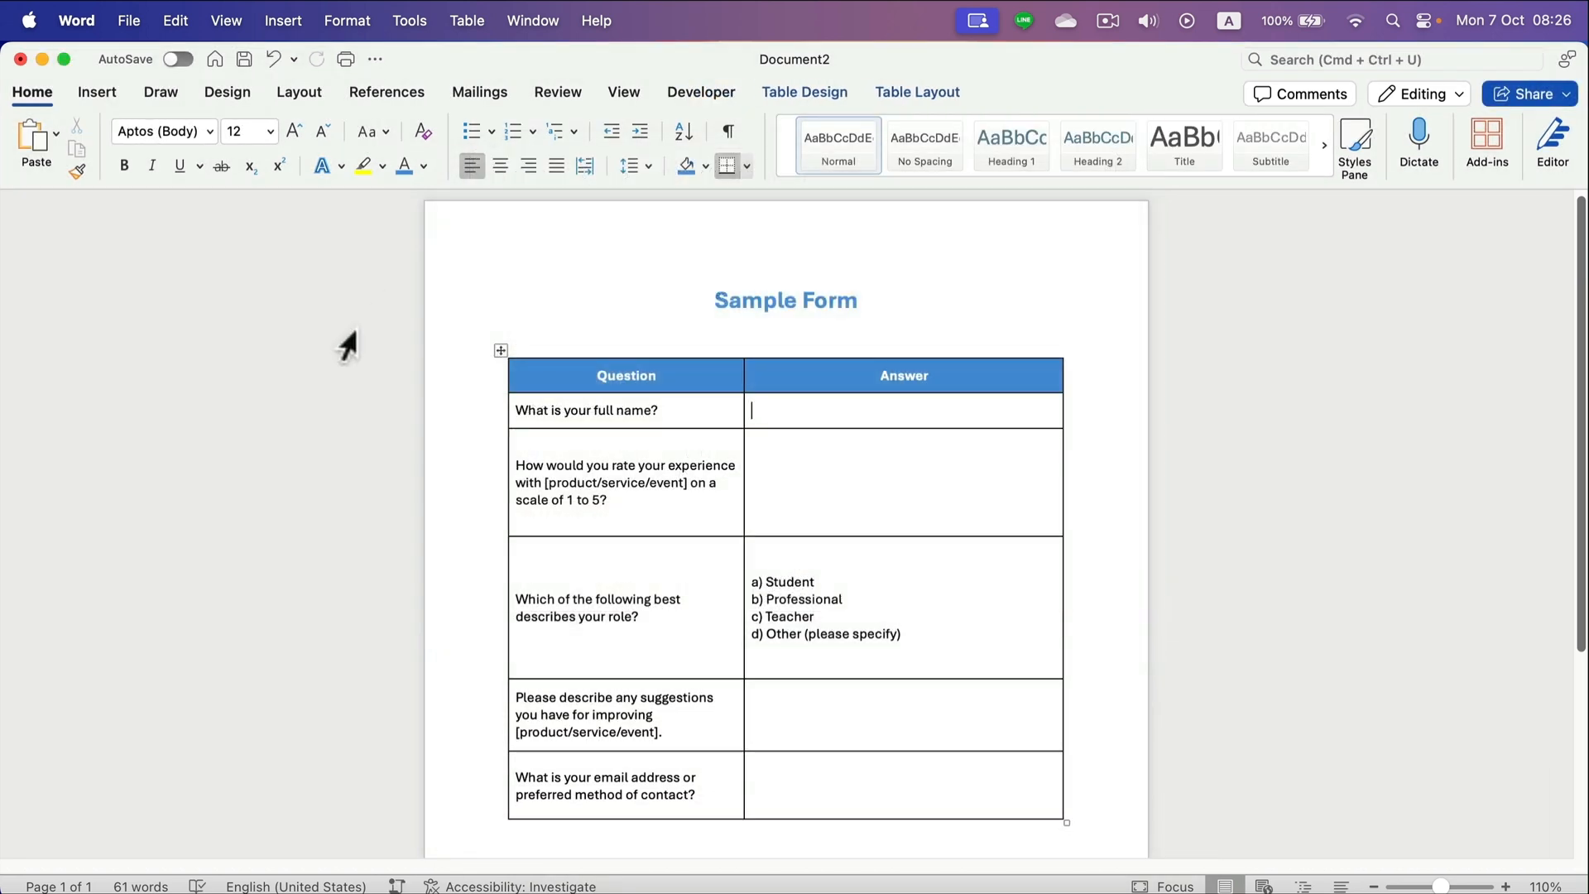
Insert a text box form field in the answer cell of the "What is your full name?" row.
{"action": "left_click", "coordinate": [722, 91]}
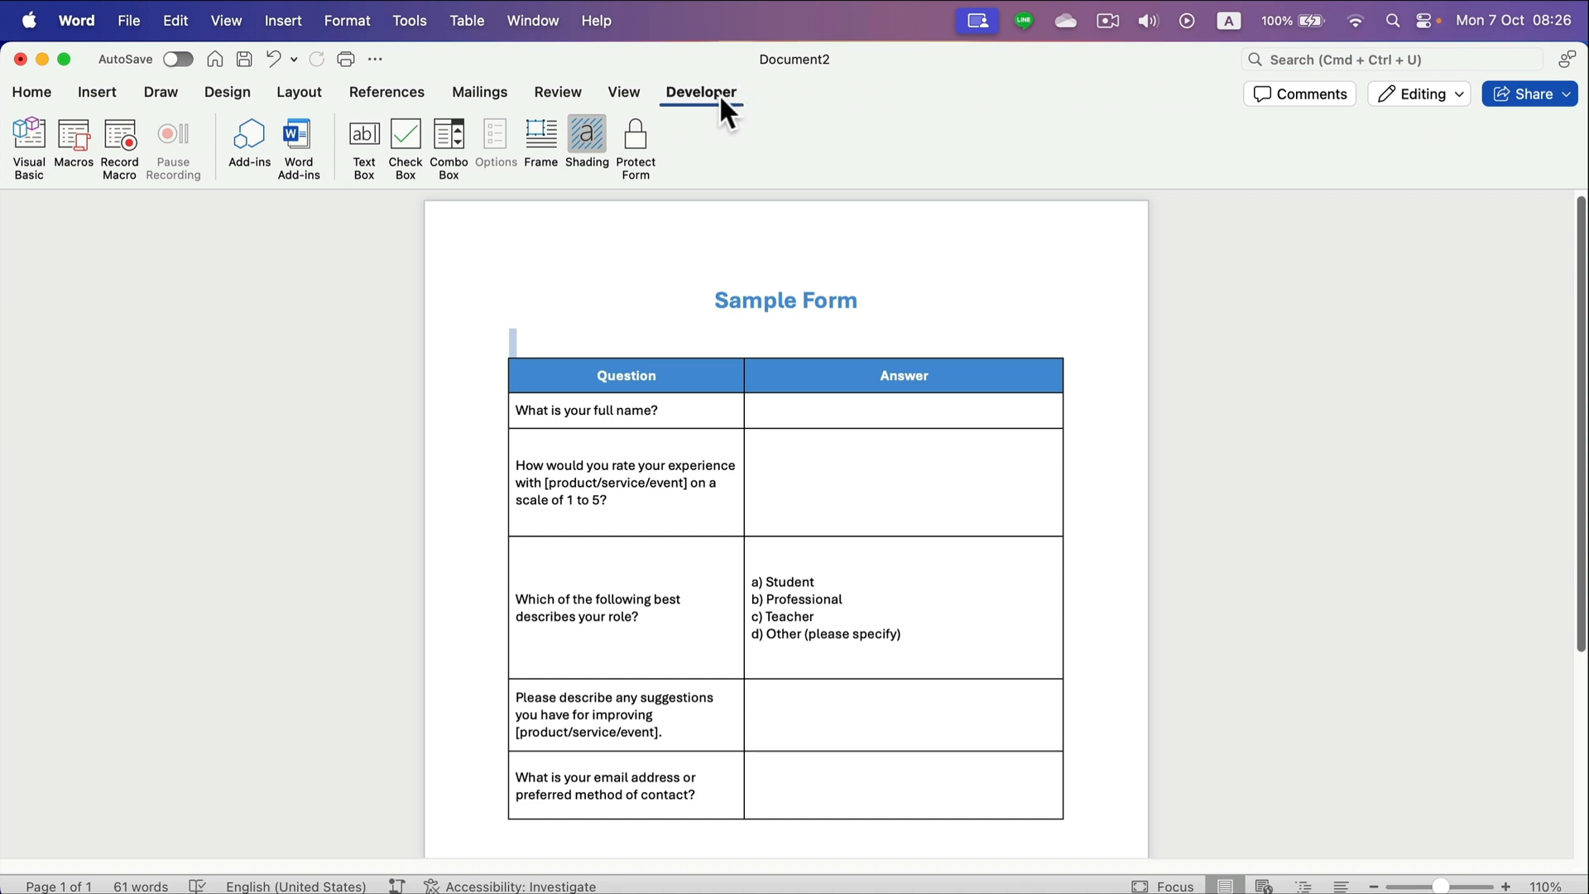
{"action": "left_click", "coordinate": [786, 407]}
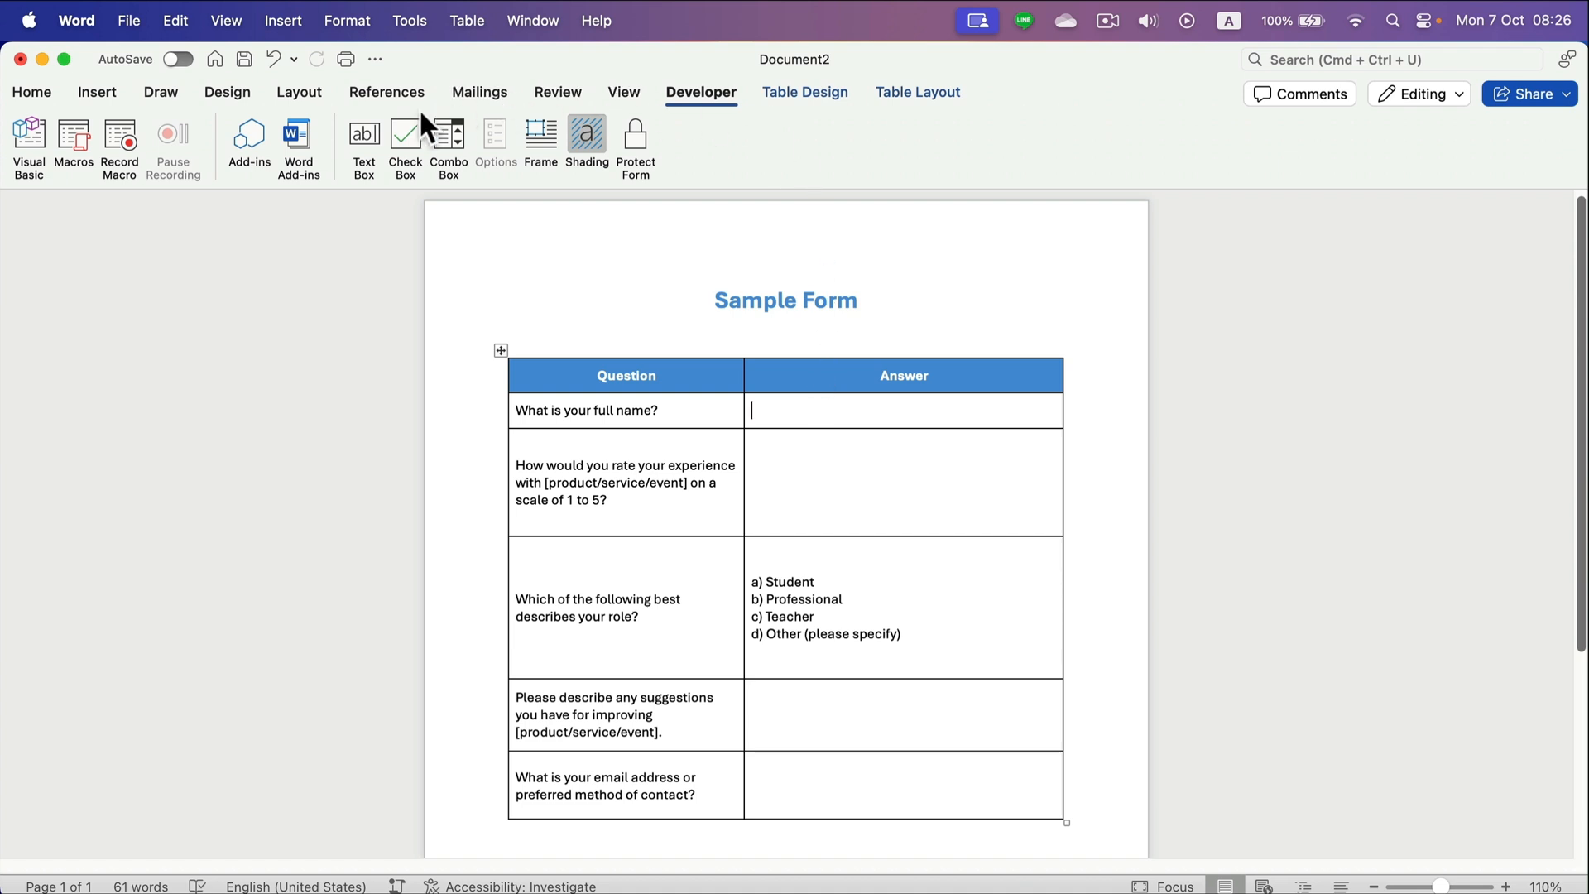
{"action": "left_click", "coordinate": [369, 136]}
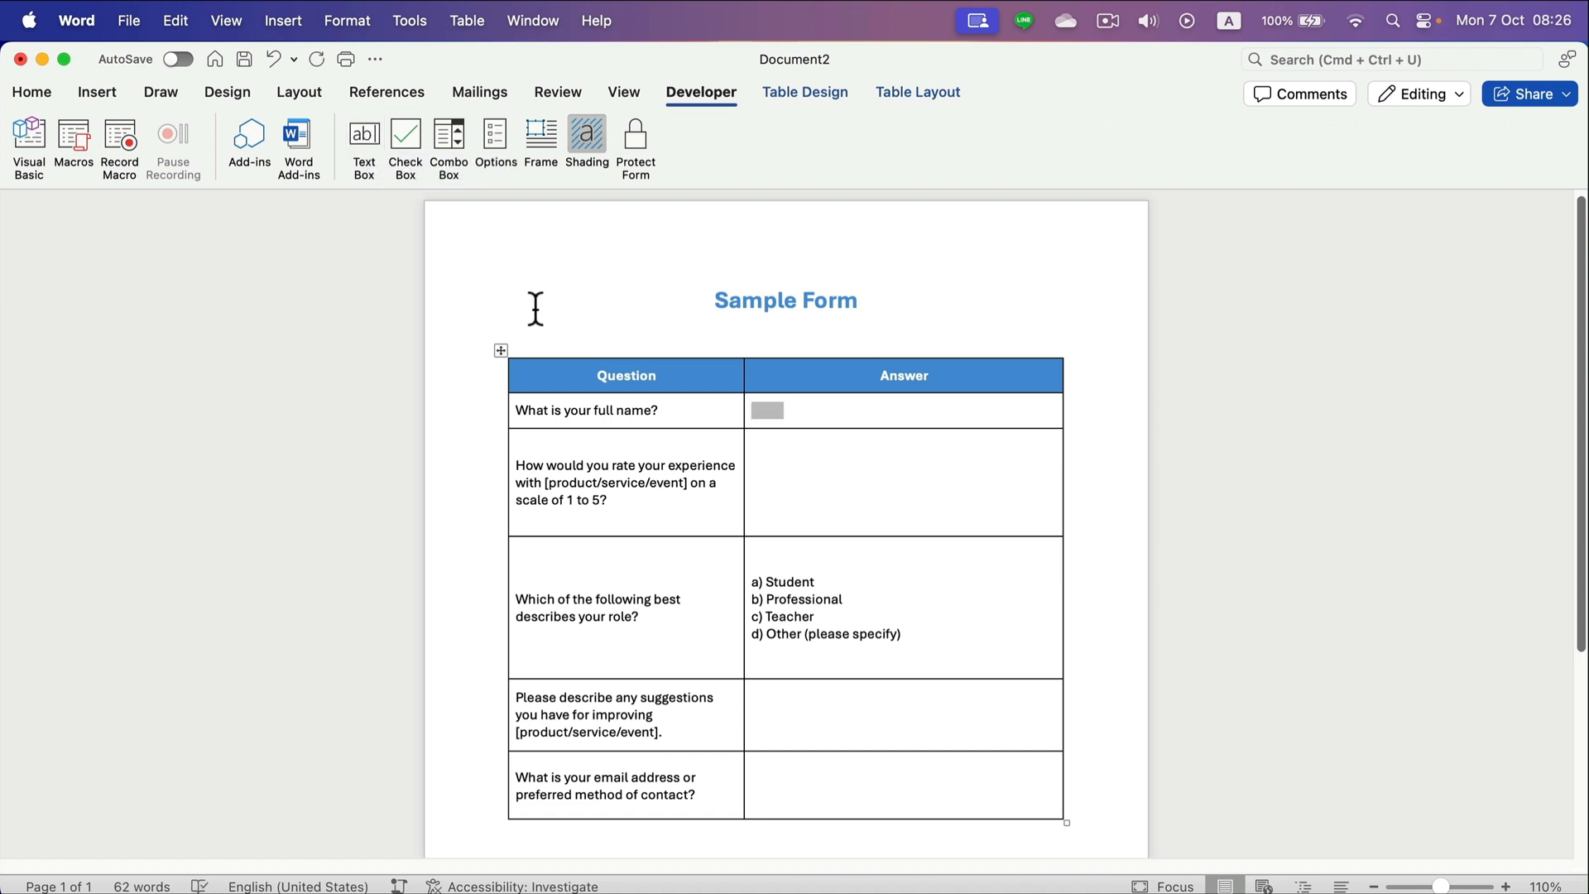
{"action": "left_click", "coordinate": [761, 410]}
Insert a drop-down form field with items 1 to 5 in the experience rating's answer cell and recheck its options.
{"action": "left_click", "coordinate": [775, 453]}
{"action": "left_click", "coordinate": [452, 141]}
{"action": "left_click", "coordinate": [493, 135]}
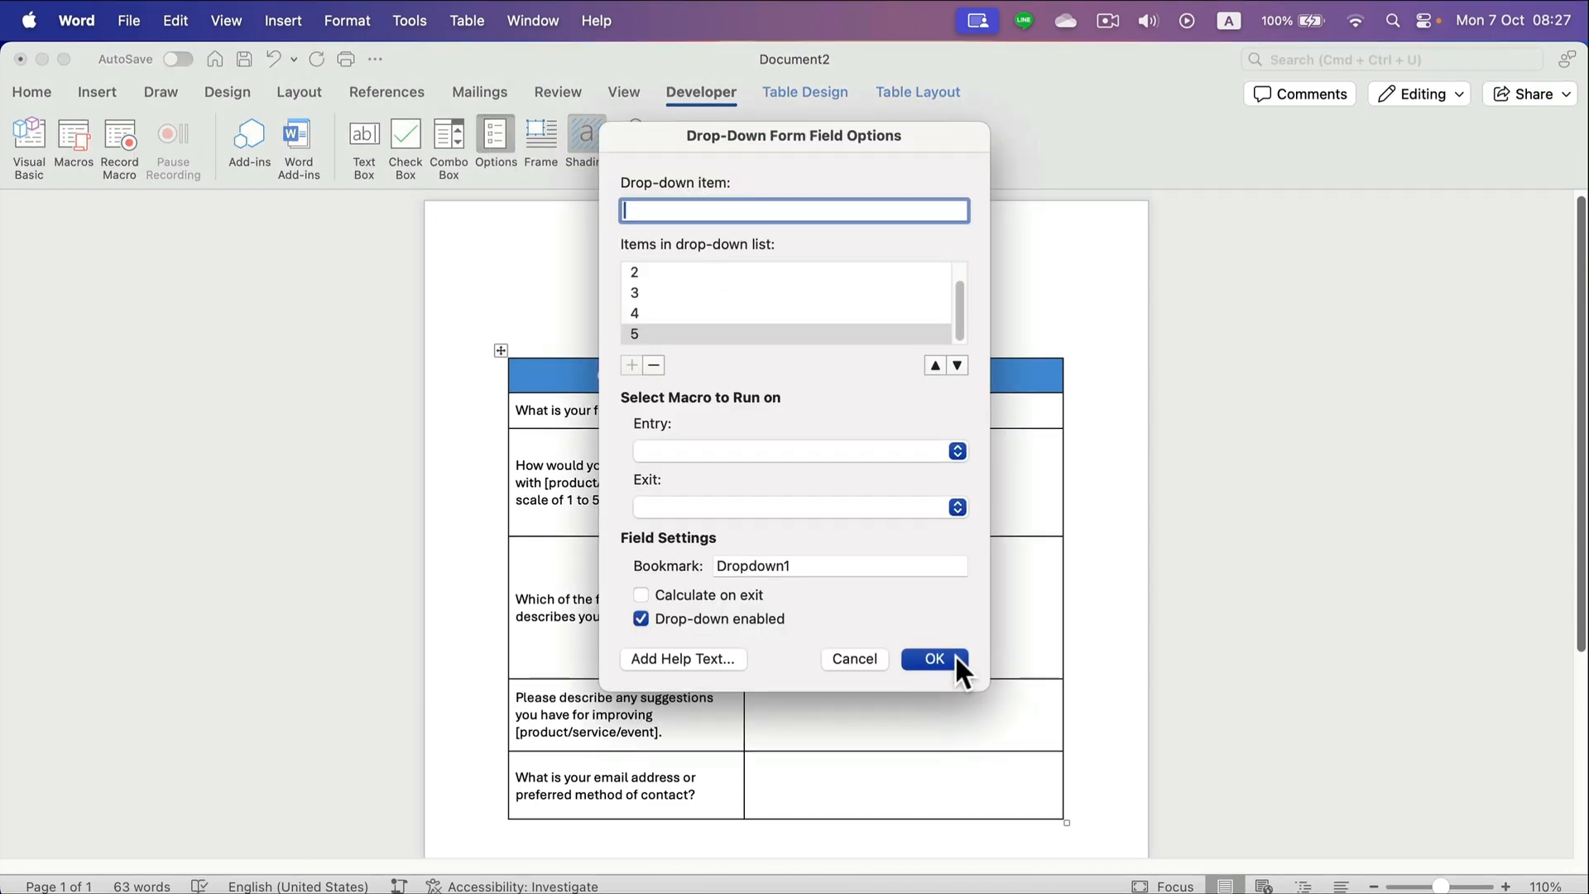
{"action": "left_click", "coordinate": [955, 654]}
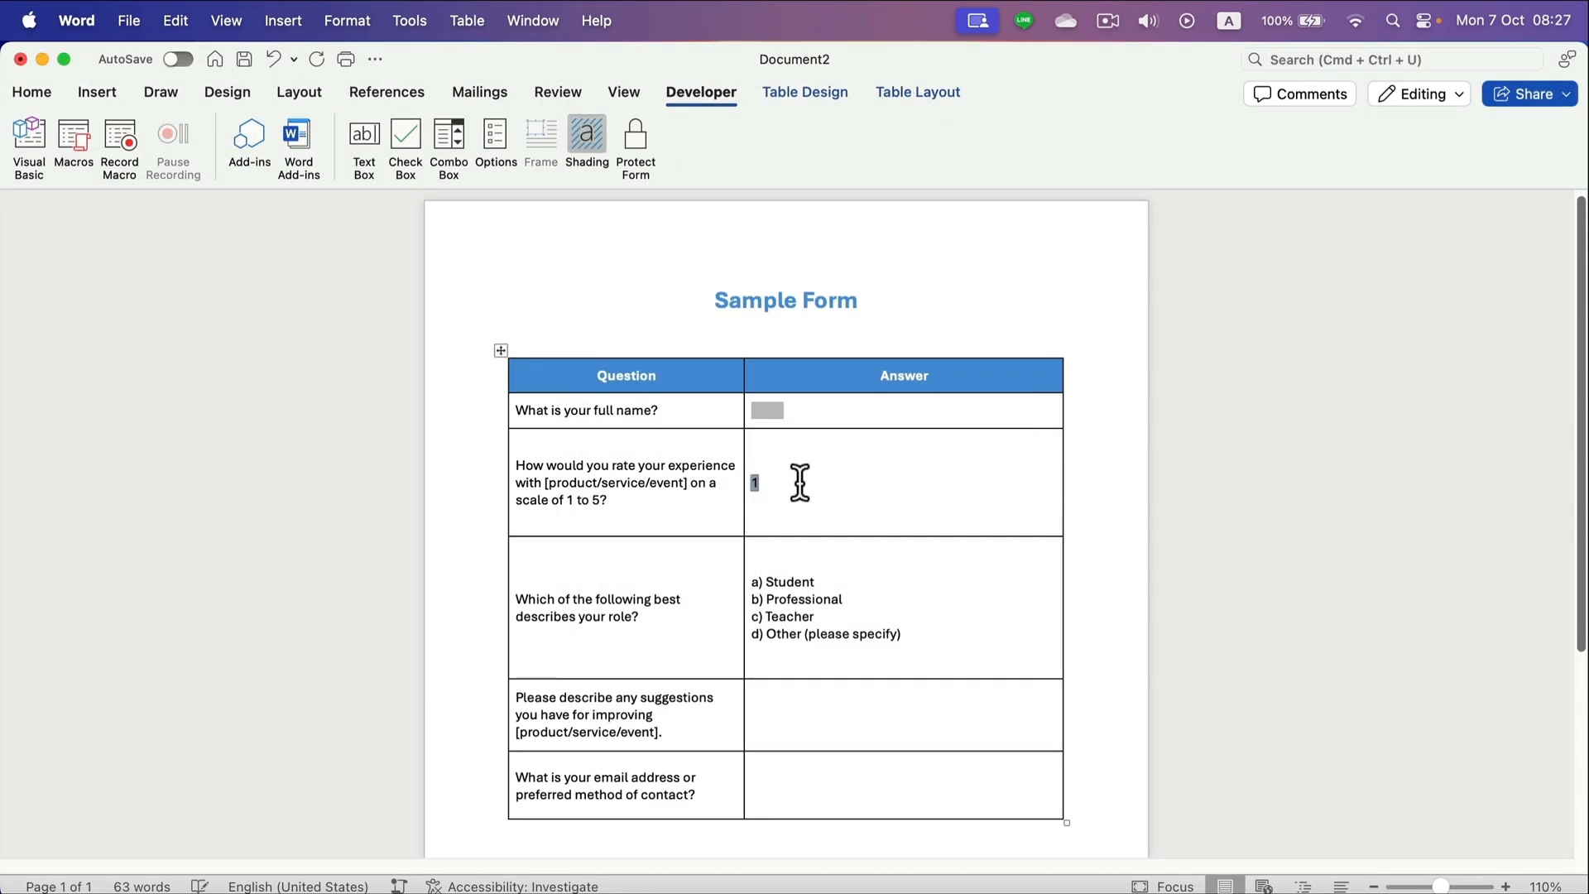
{"action": "double_click", "coordinate": [753, 483]}
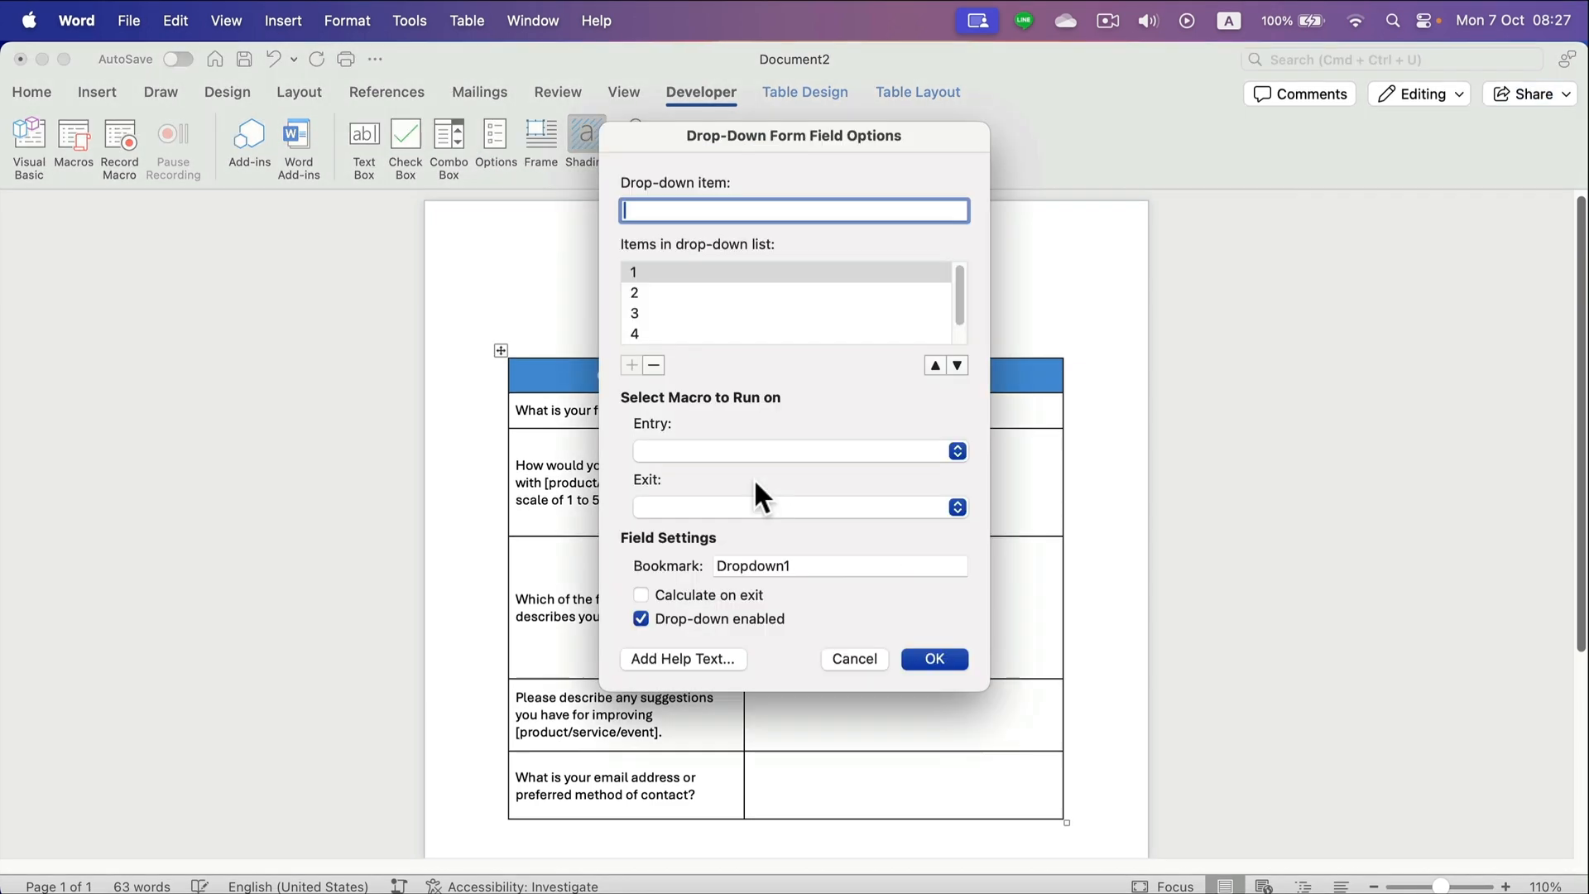
{"action": "left_click", "coordinate": [901, 658]}
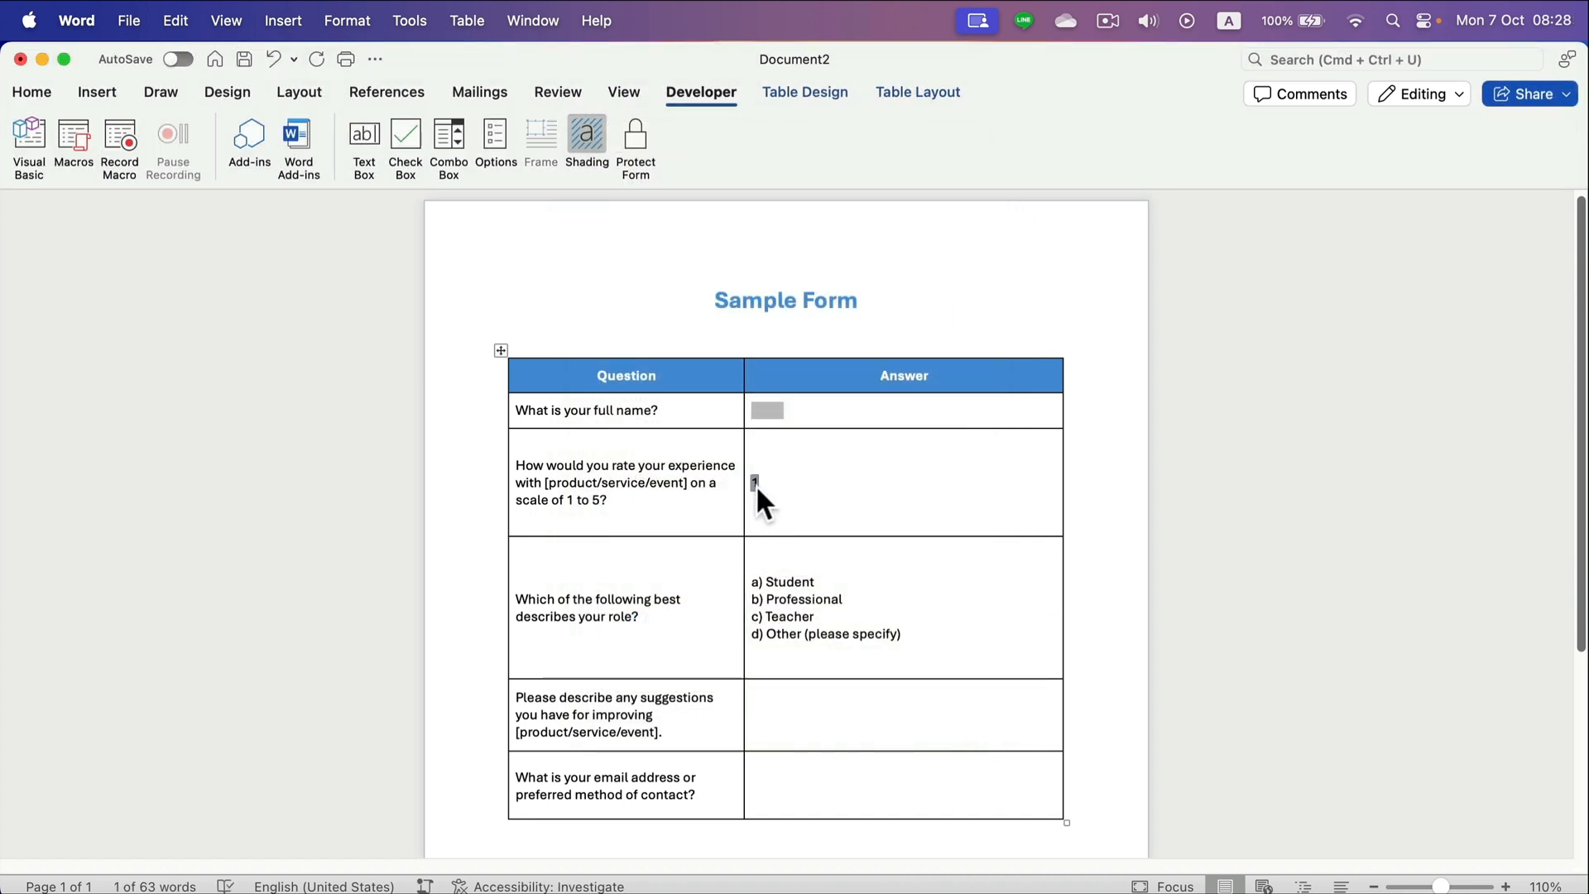
Replace the lettered role options with check box form fields labelled Student, Teacher and Other, each on its own line.
{"action": "scroll", "coordinate": [852, 596], "scroll_direction": "down", "scroll_amount": 1}
{"action": "left_click", "coordinate": [813, 538]}
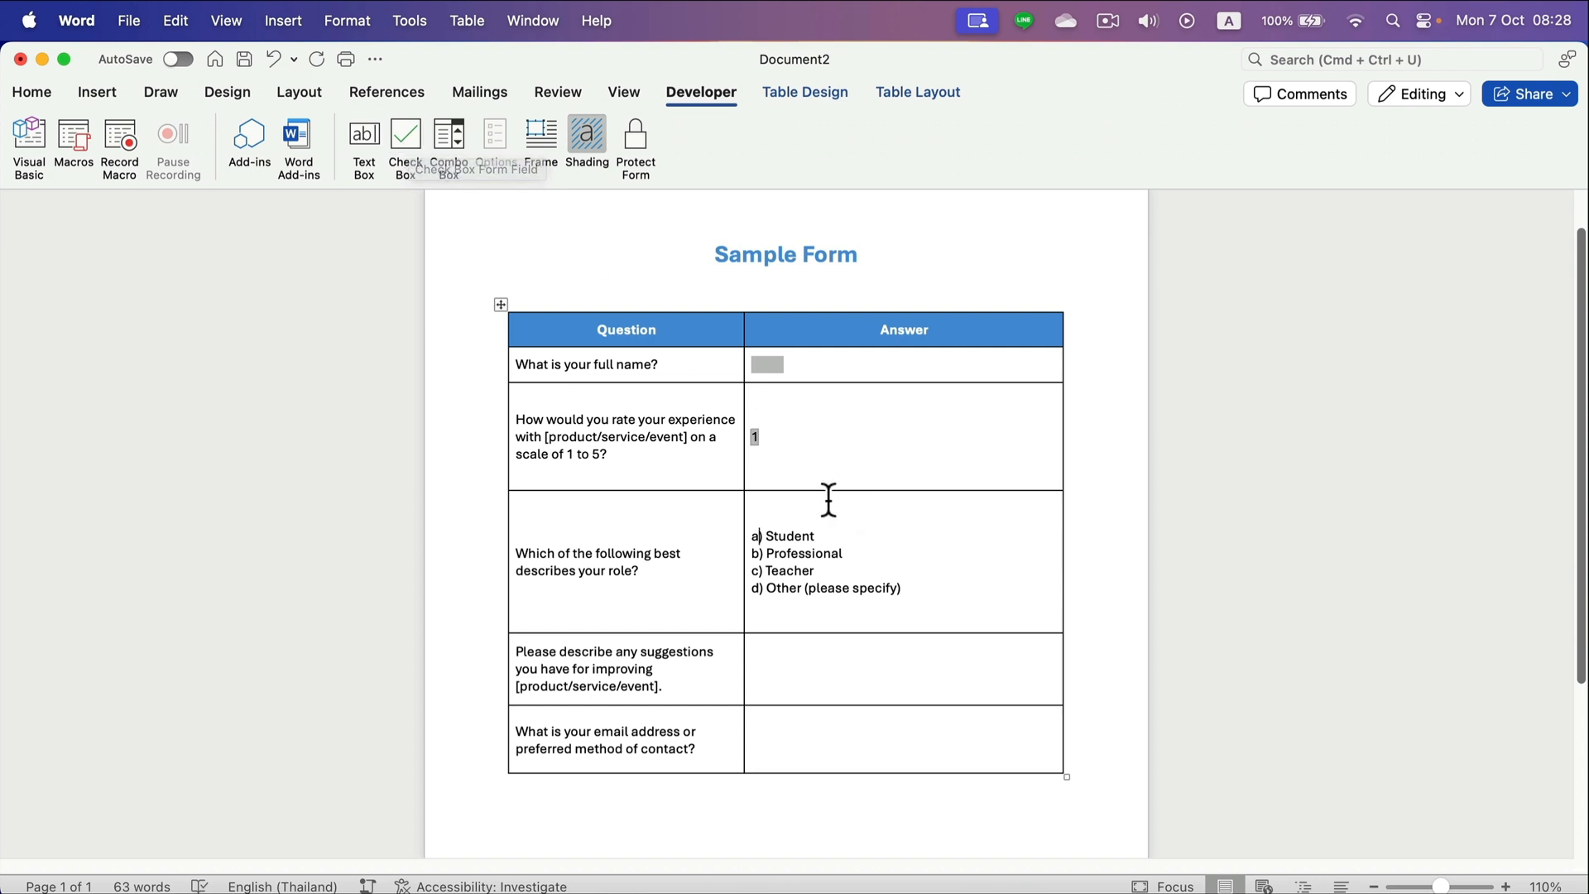
{"action": "left_click_drag", "start_coordinate": [898, 591], "coordinate": [759, 532]}
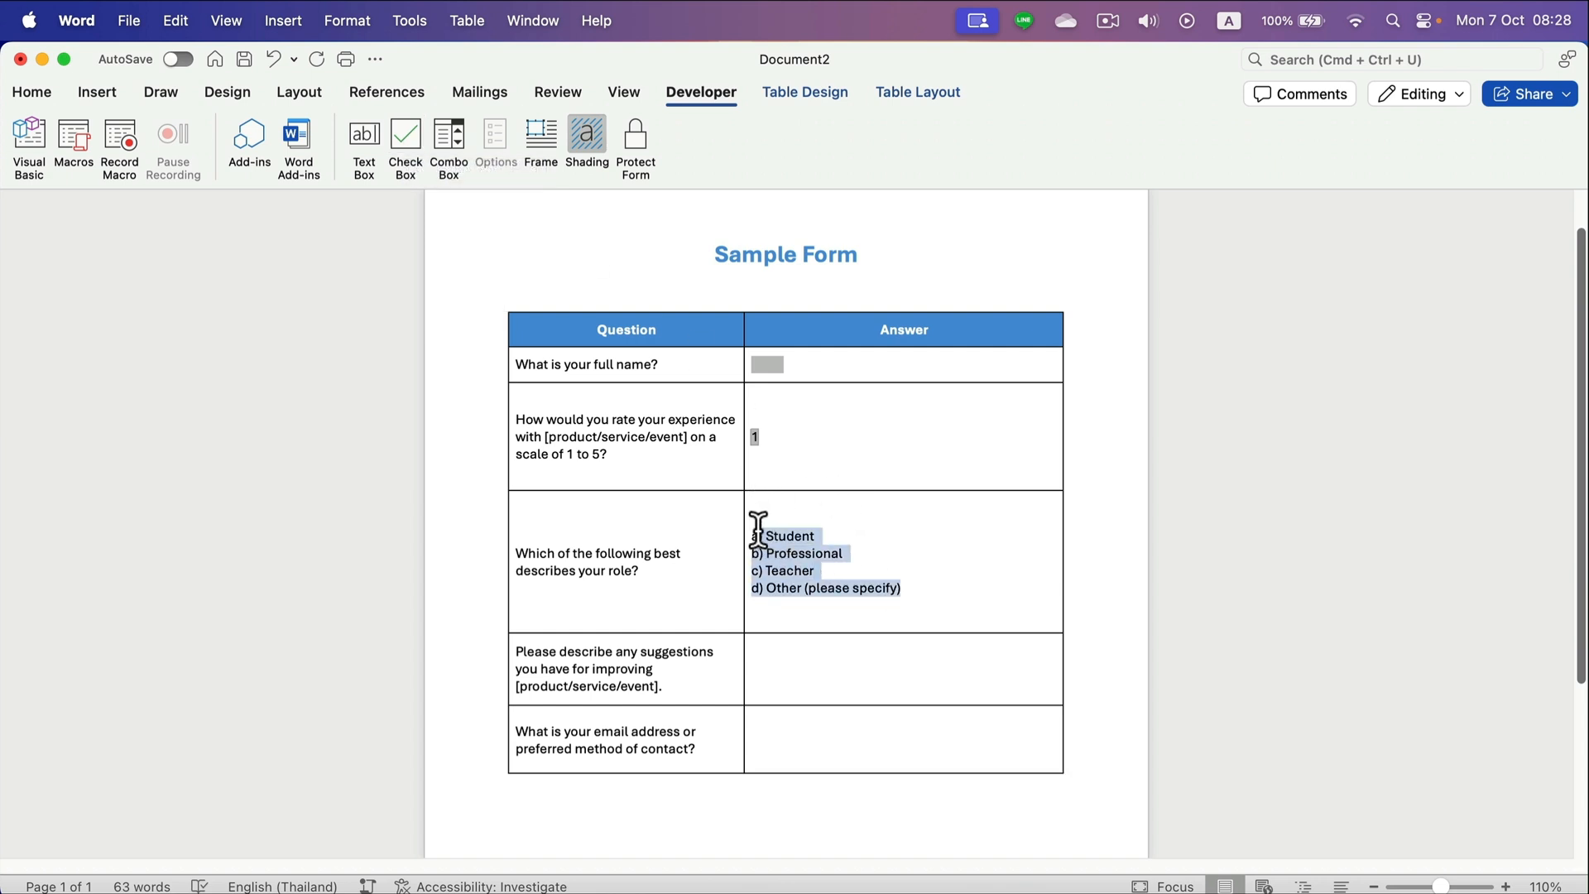
{"action": "type", "text": "Student Teacher"}
{"action": "key", "text": "Return"}
{"action": "left_click", "coordinate": [412, 119]}
{"action": "type", "text": "Other"}
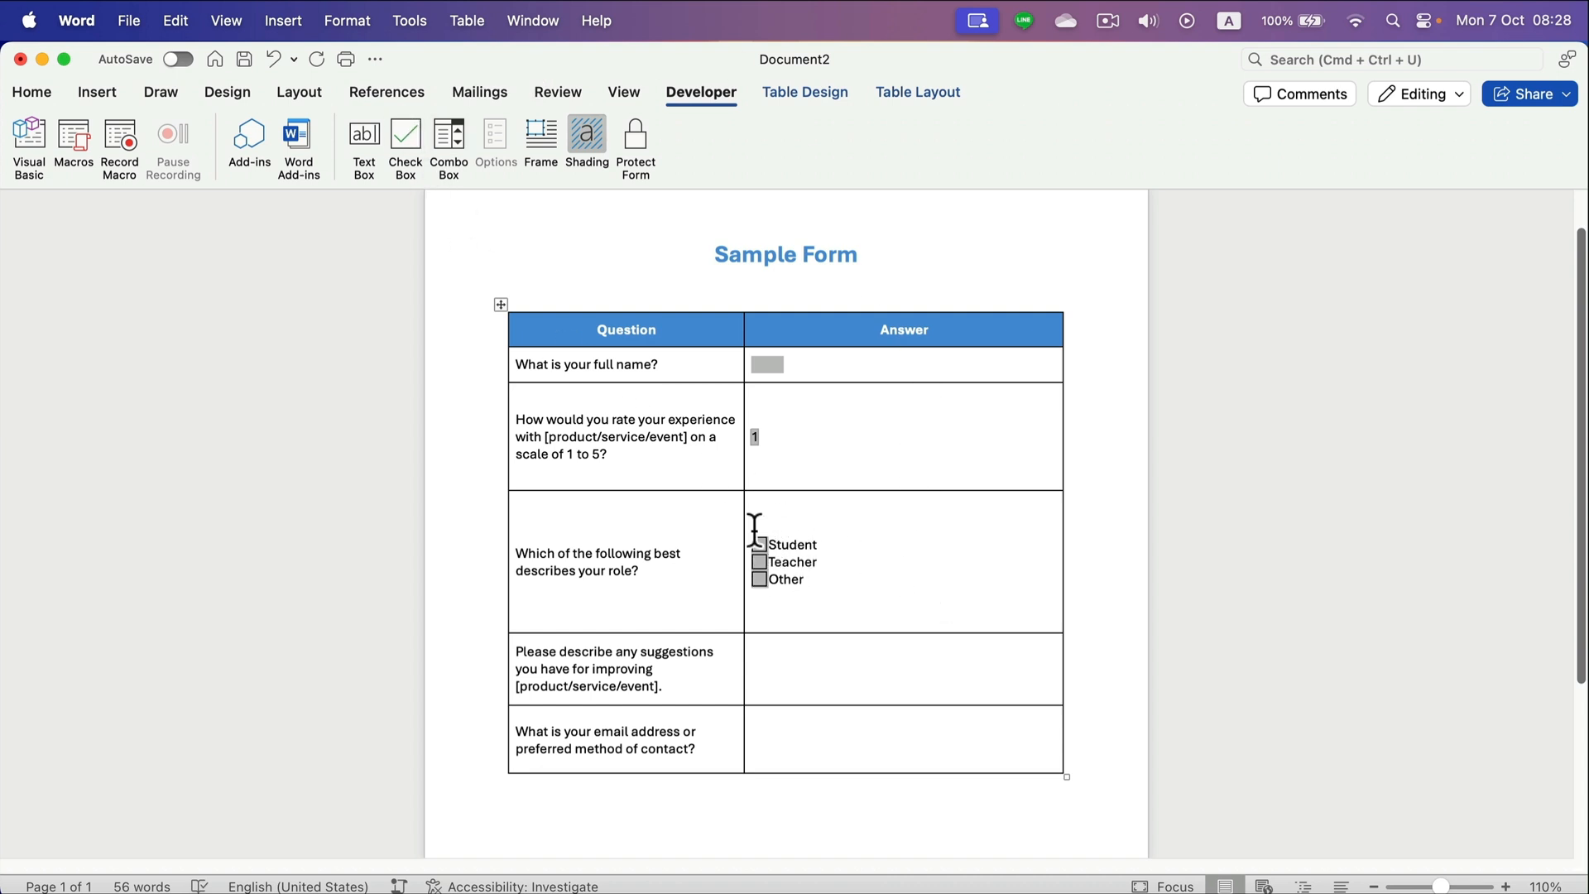
Insert text box form fields in the answer cells of the suggestions and email address rows.
{"action": "left_click", "coordinate": [784, 654]}
{"action": "left_click", "coordinate": [359, 137]}
{"action": "left_click", "coordinate": [788, 733]}
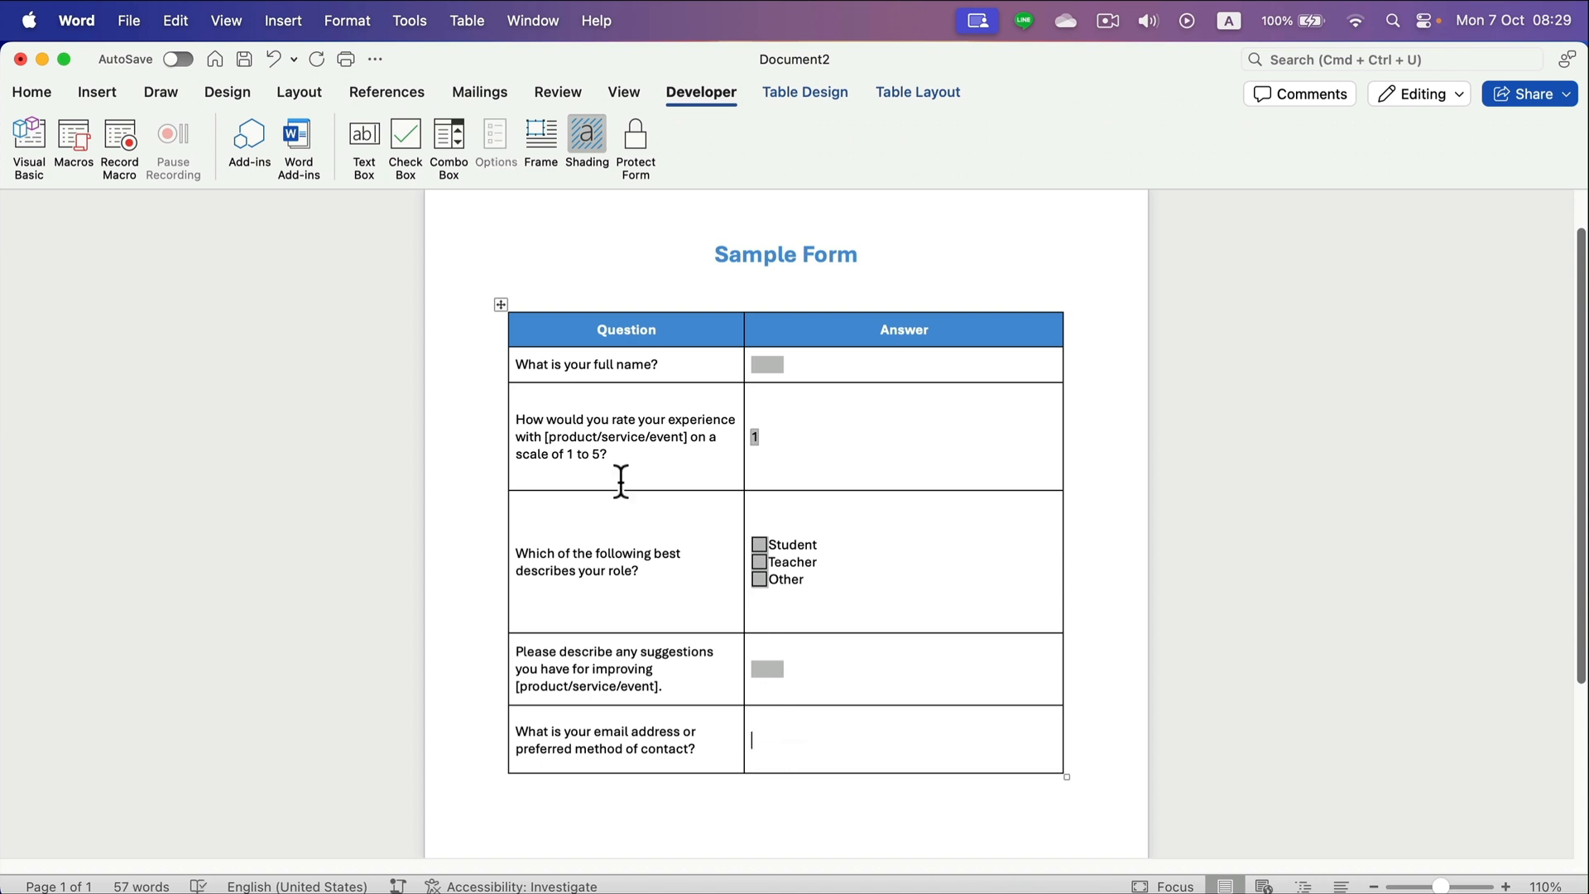
{"action": "left_click", "coordinate": [358, 132]}
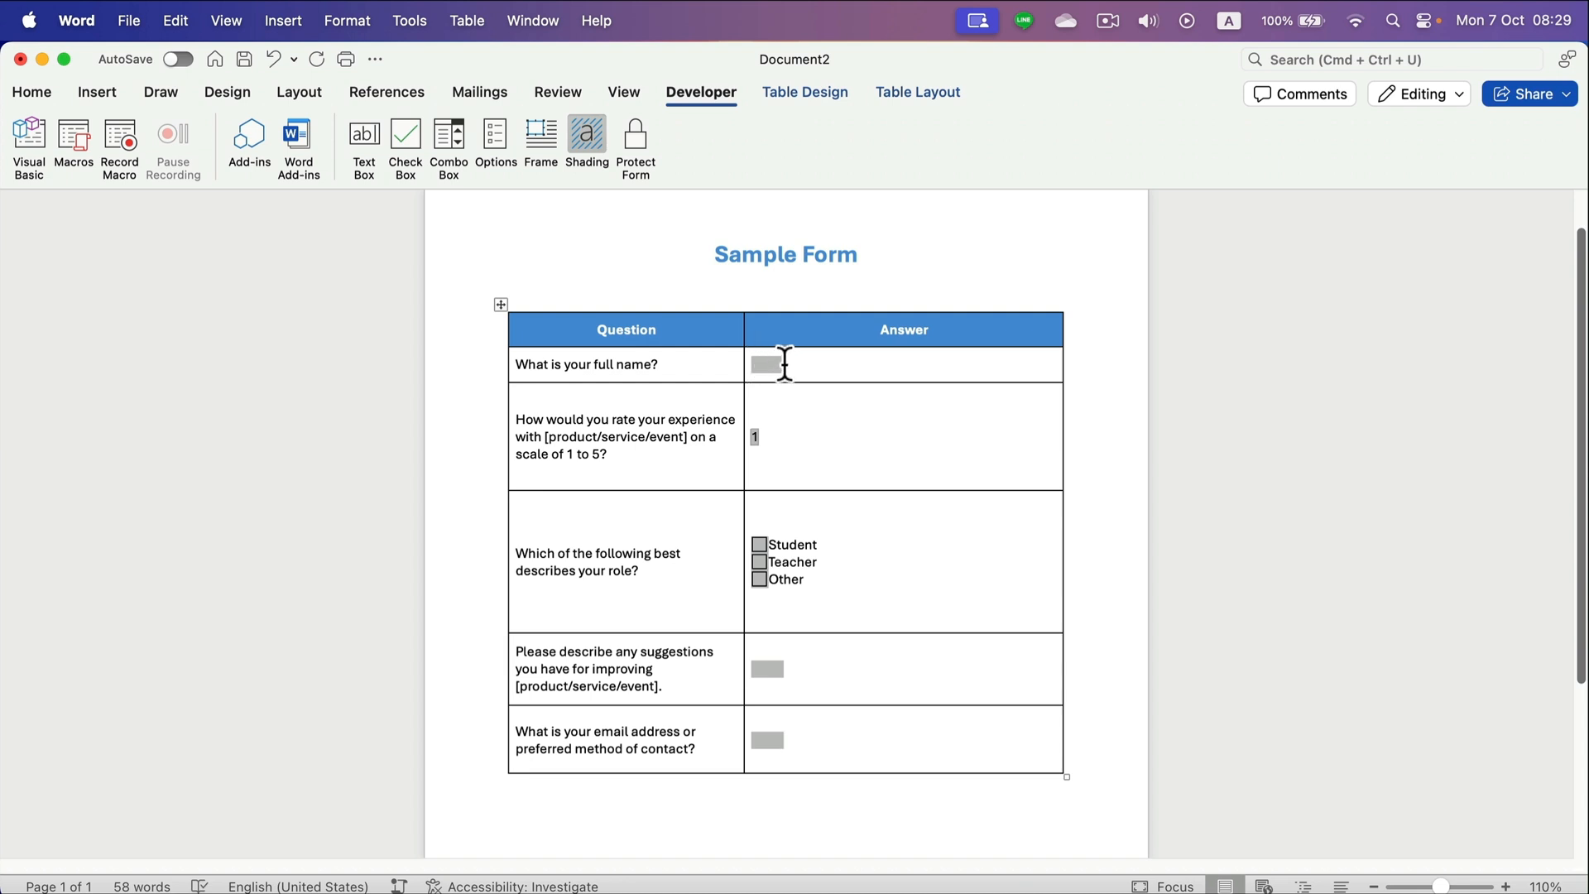
Set the default text of the email, suggestions and full name text form fields to "Your Answer".
{"action": "left_click", "coordinate": [497, 138]}
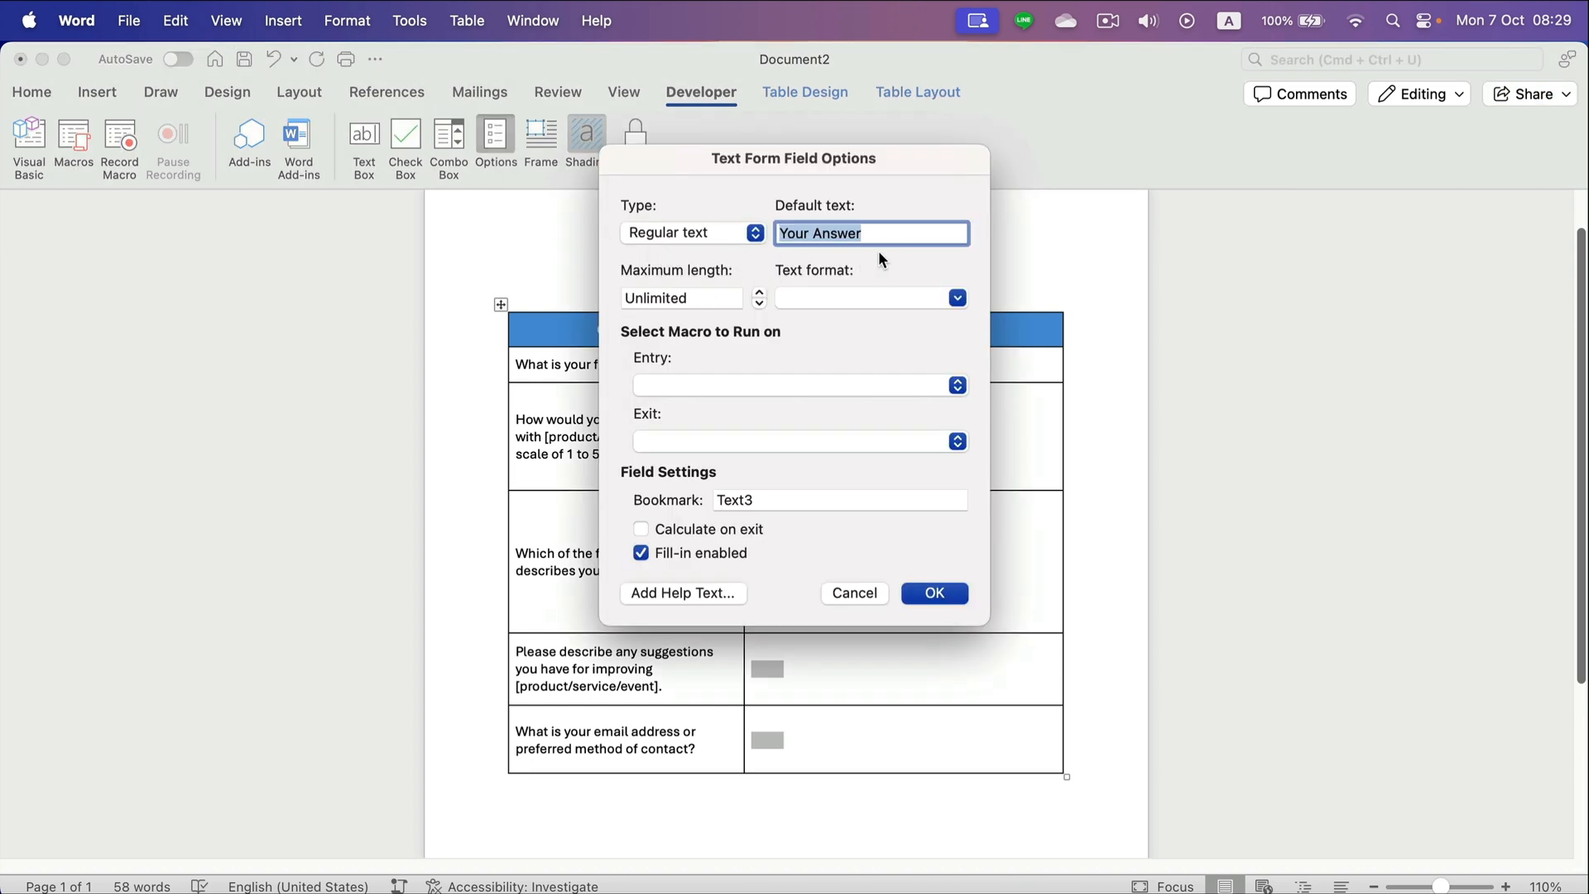
{"action": "left_click", "coordinate": [948, 587]}
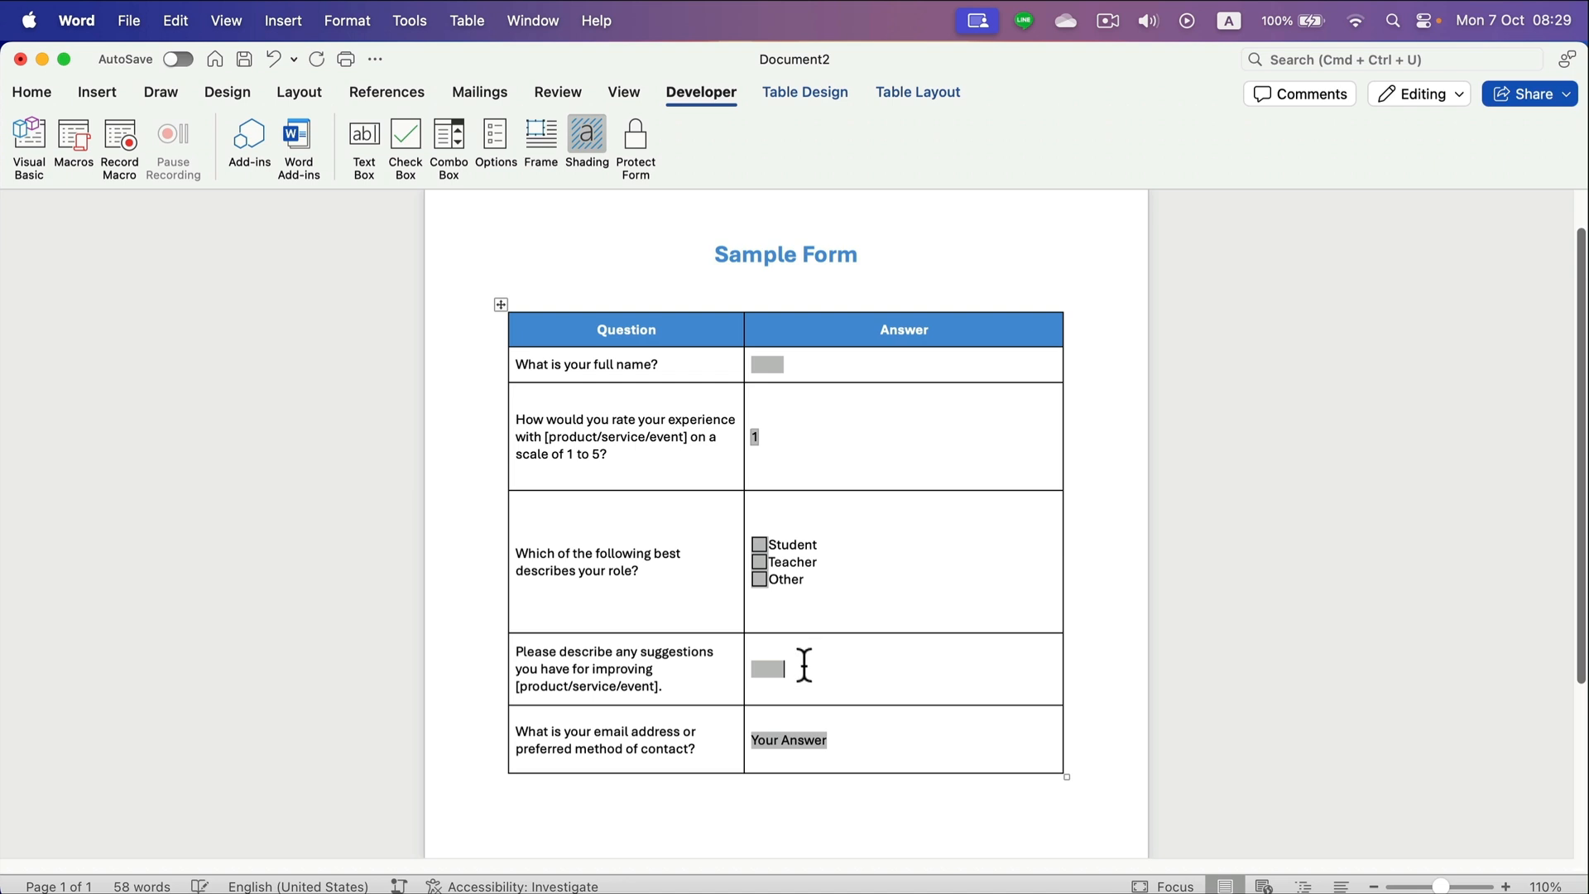
{"action": "left_click", "coordinate": [498, 132]}
{"action": "type", "text": "Your Answer"}
{"action": "left_click", "coordinate": [949, 589]}
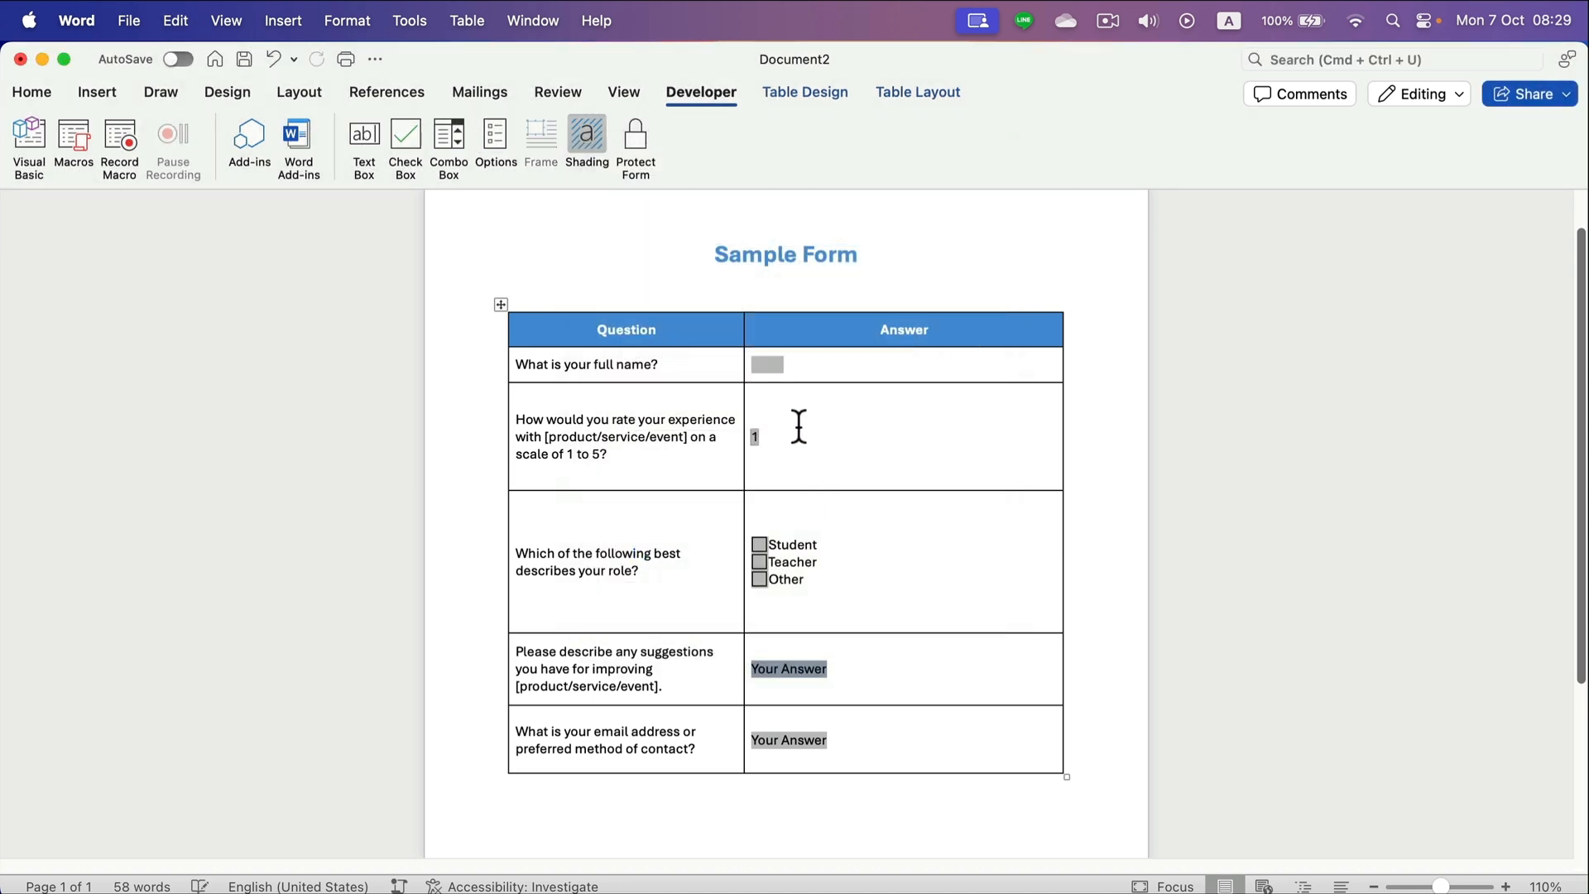
{"action": "left_click", "coordinate": [799, 364]}
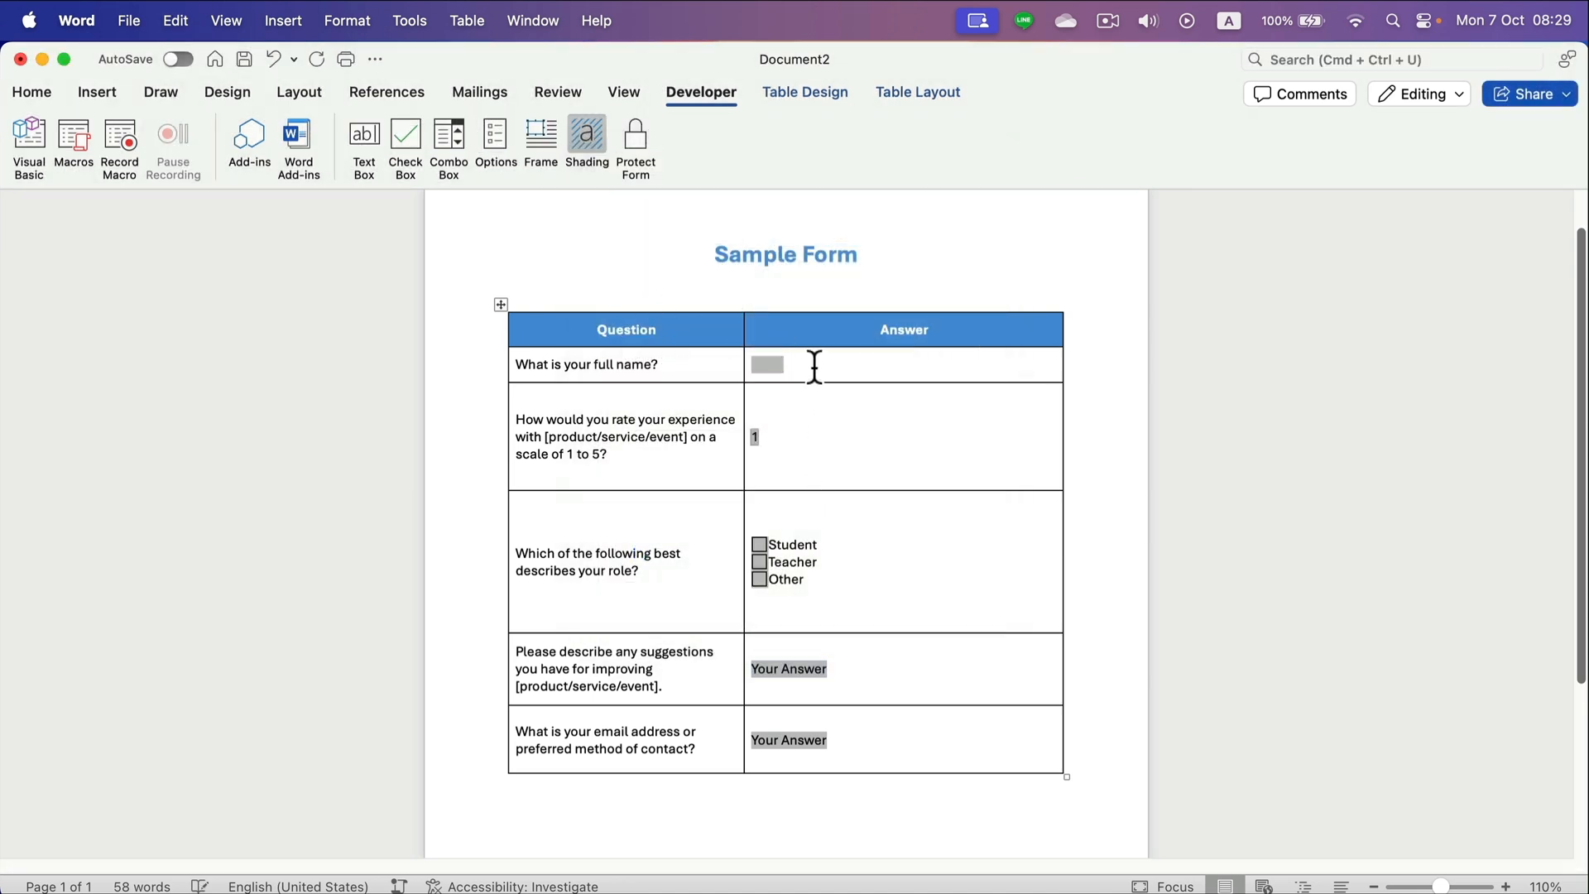
{"action": "left_click", "coordinate": [499, 153]}
{"action": "type", "text": "Your Answer"}
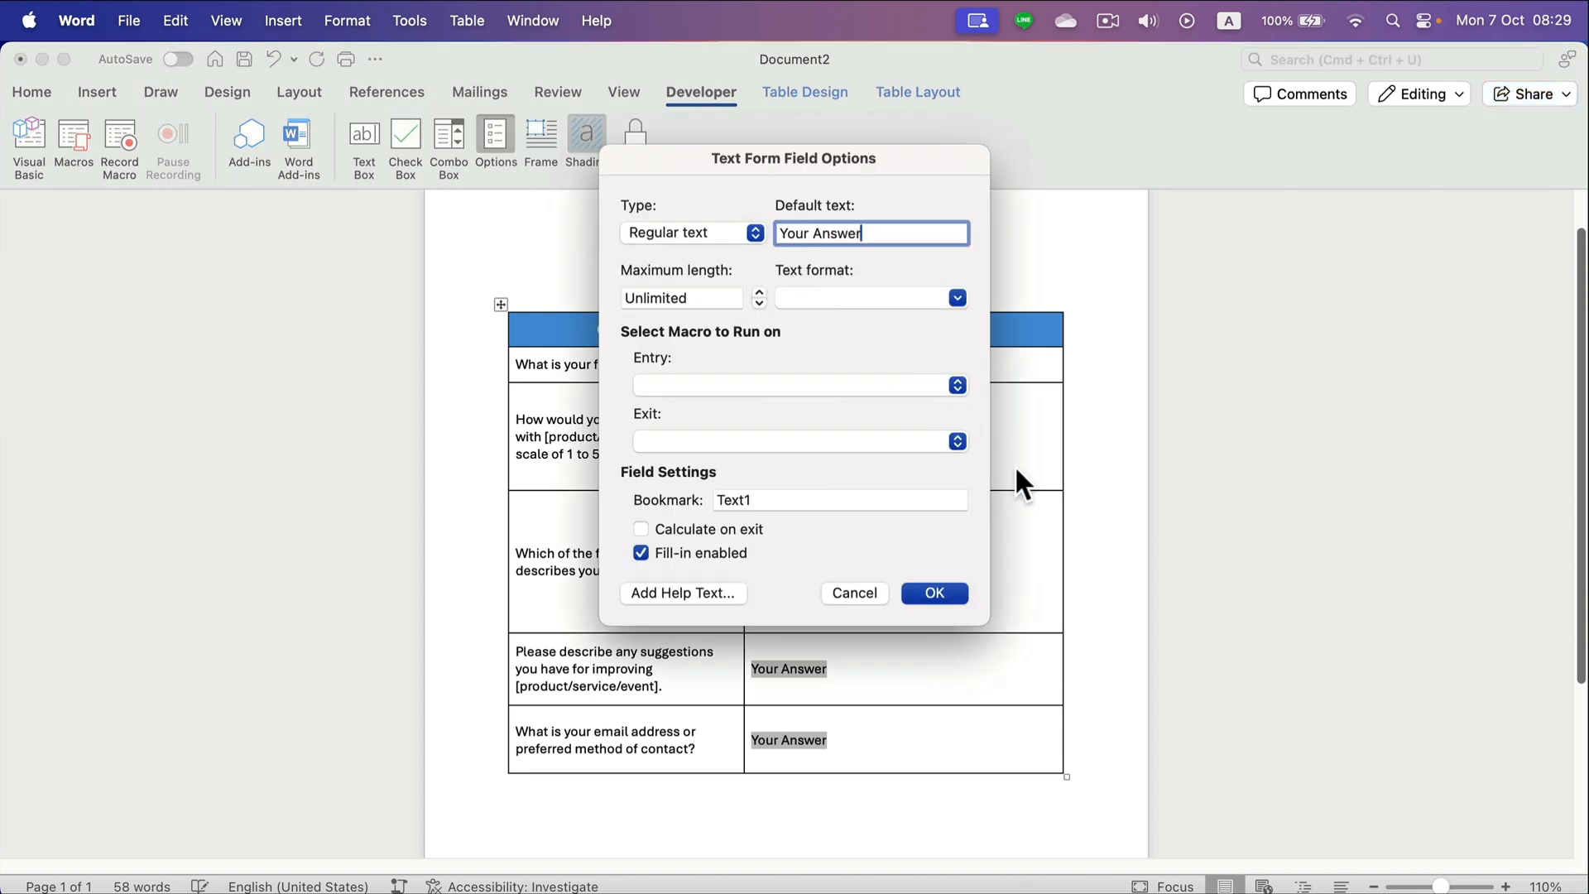
{"action": "left_click", "coordinate": [950, 583]}
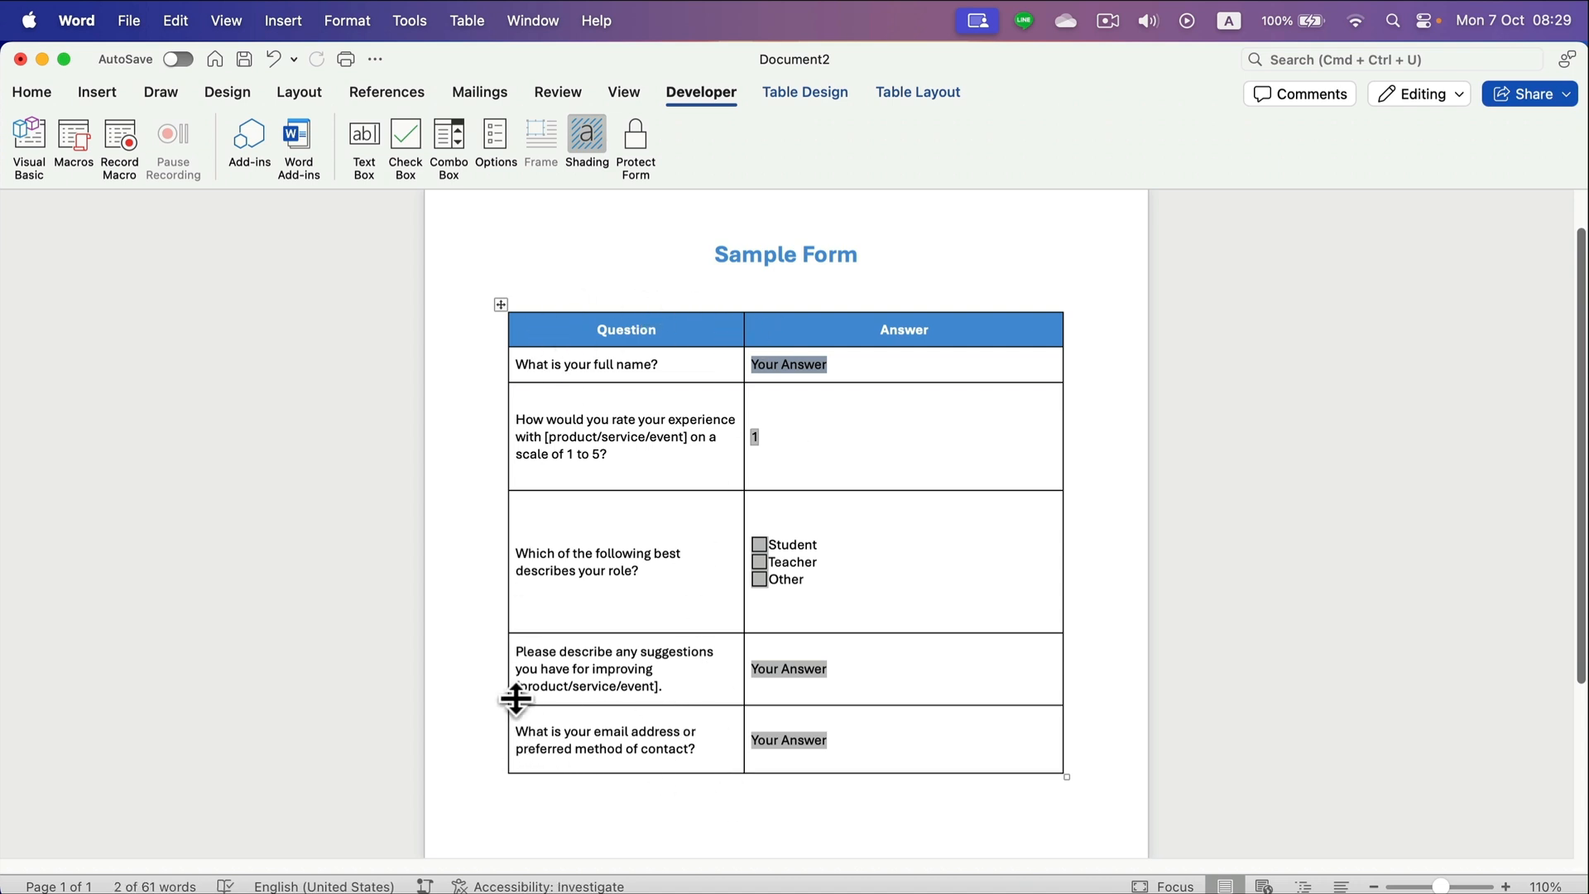
Protect the form and test whether the question text in the first two rows can still be edited.
{"action": "left_click", "coordinate": [631, 134]}
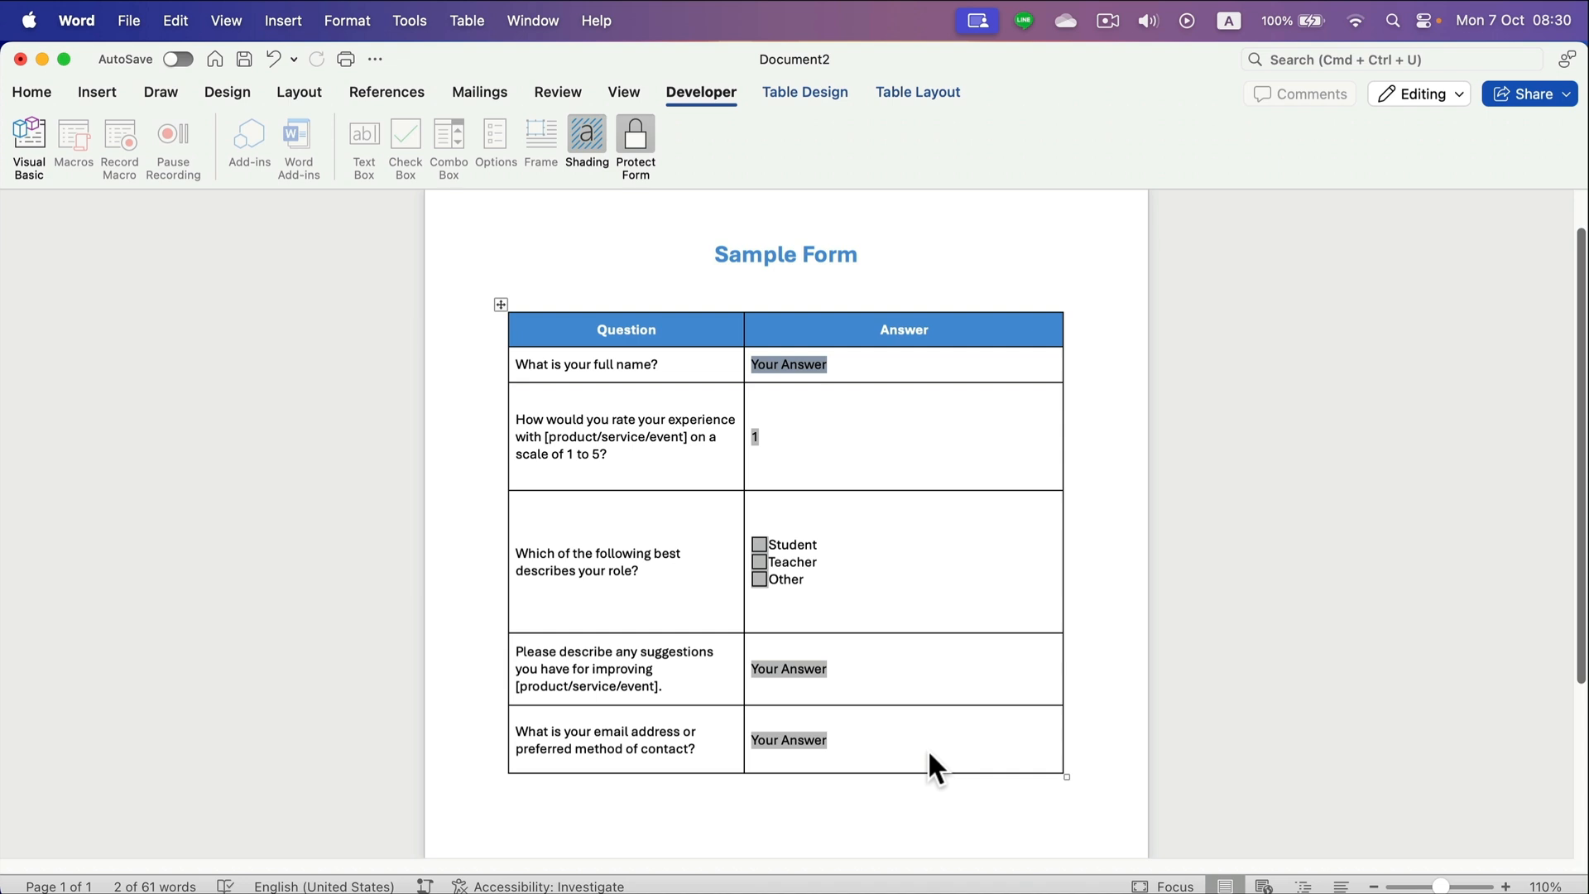
{"action": "left_click", "coordinate": [29, 89]}
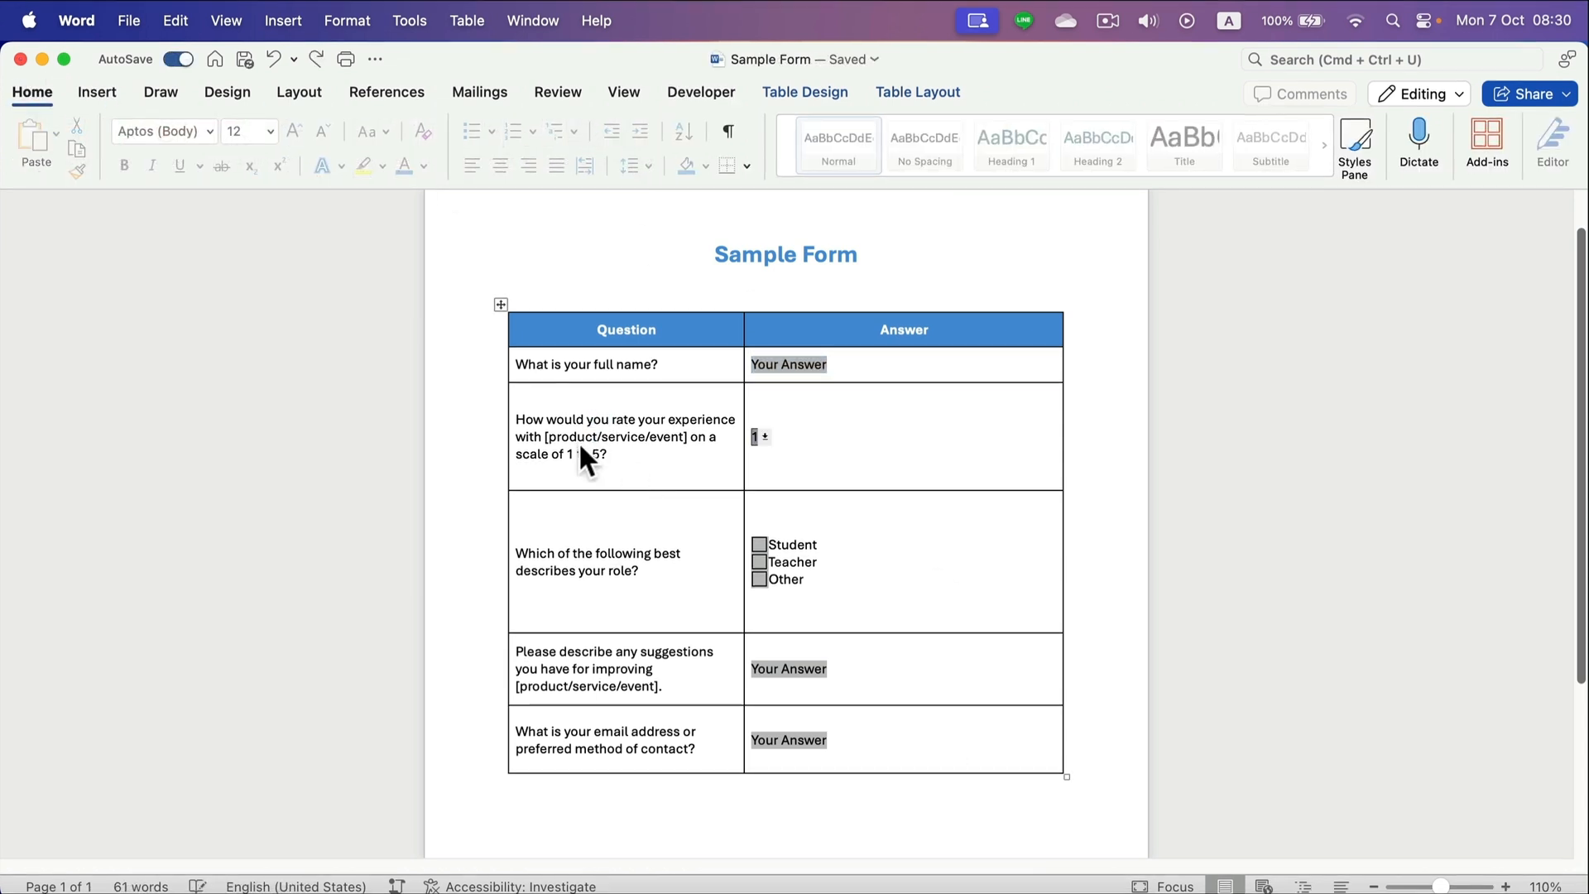
{"action": "left_click", "coordinate": [589, 358]}
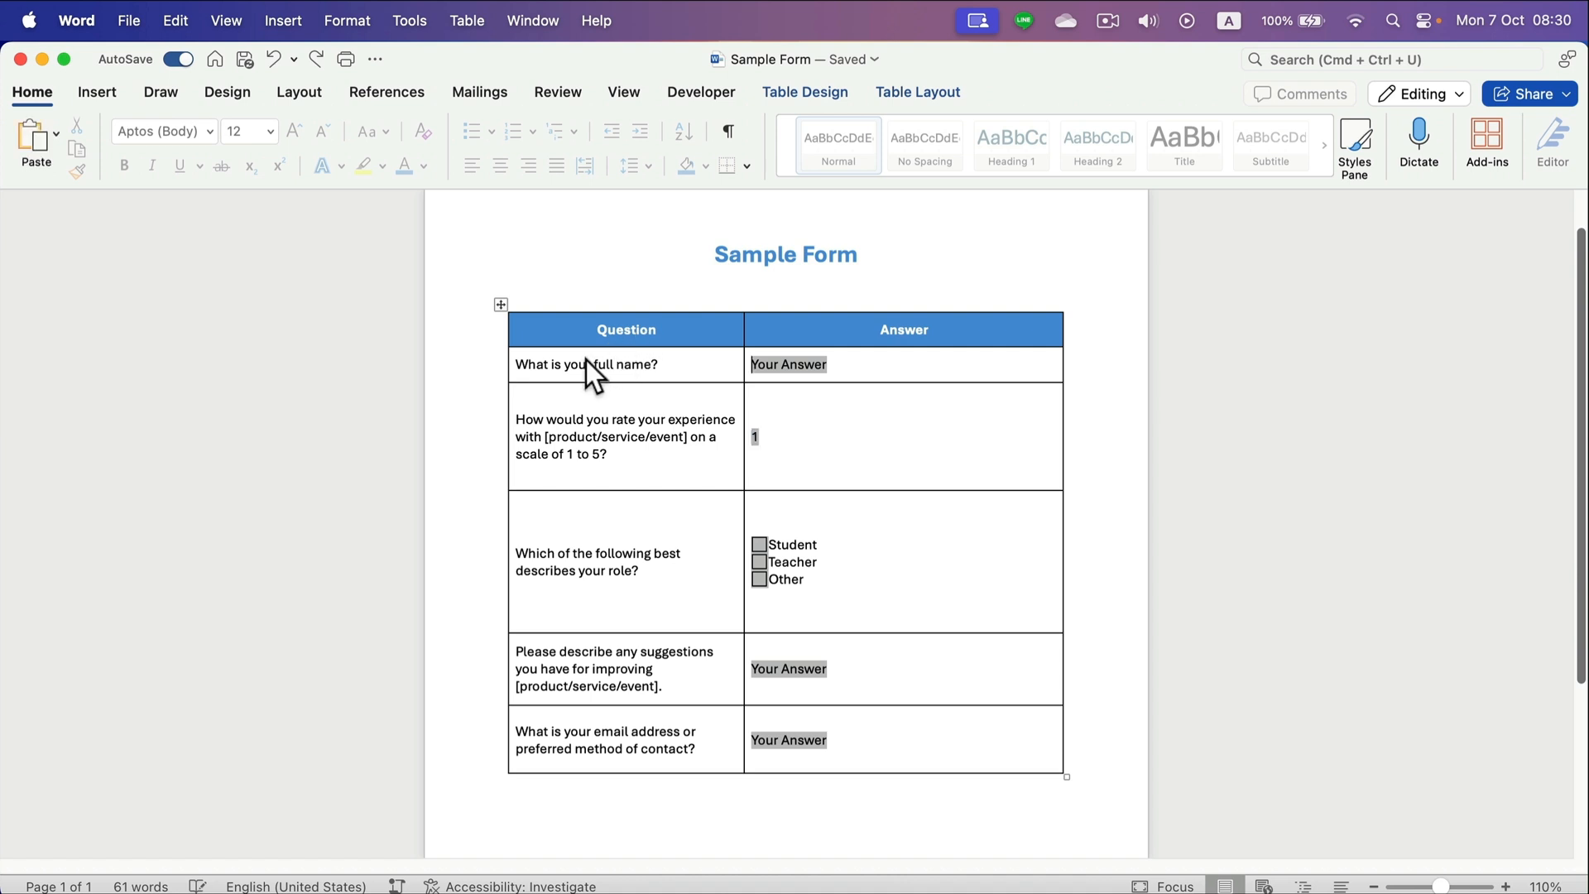
{"action": "left_click", "coordinate": [559, 434]}
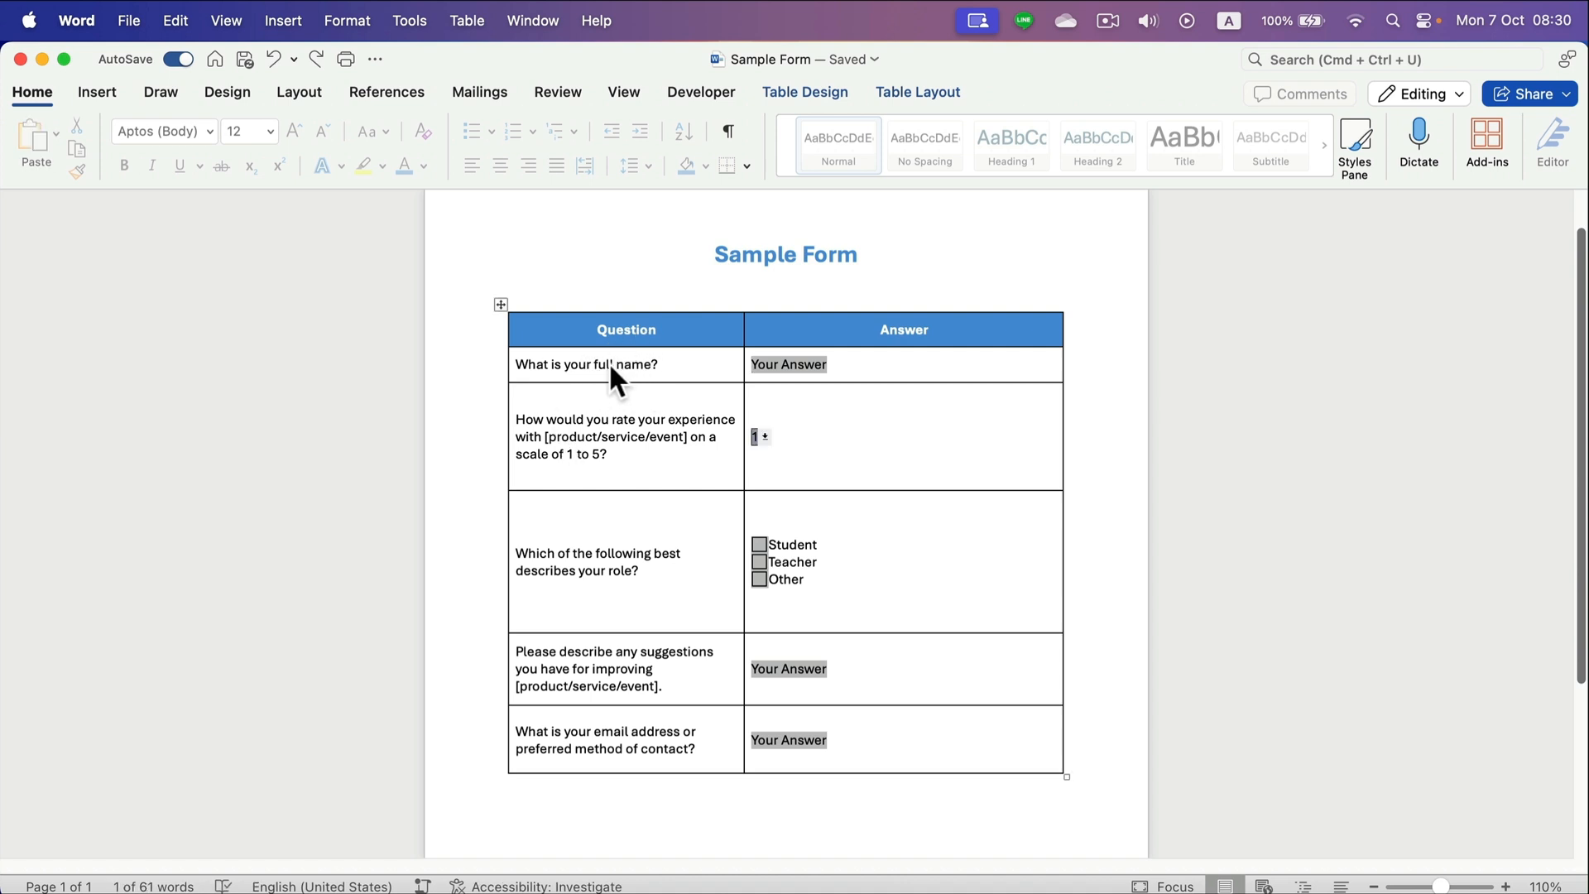
Test the protected form by adding sample text to the full name field and choosing 3 as the experience rating.
{"action": "left_click", "coordinate": [780, 365]}
{"action": "type", "text": "sadasdsadsadsa"}
{"action": "left_click", "coordinate": [909, 364]}
{"action": "type", "text": "asdsad"}
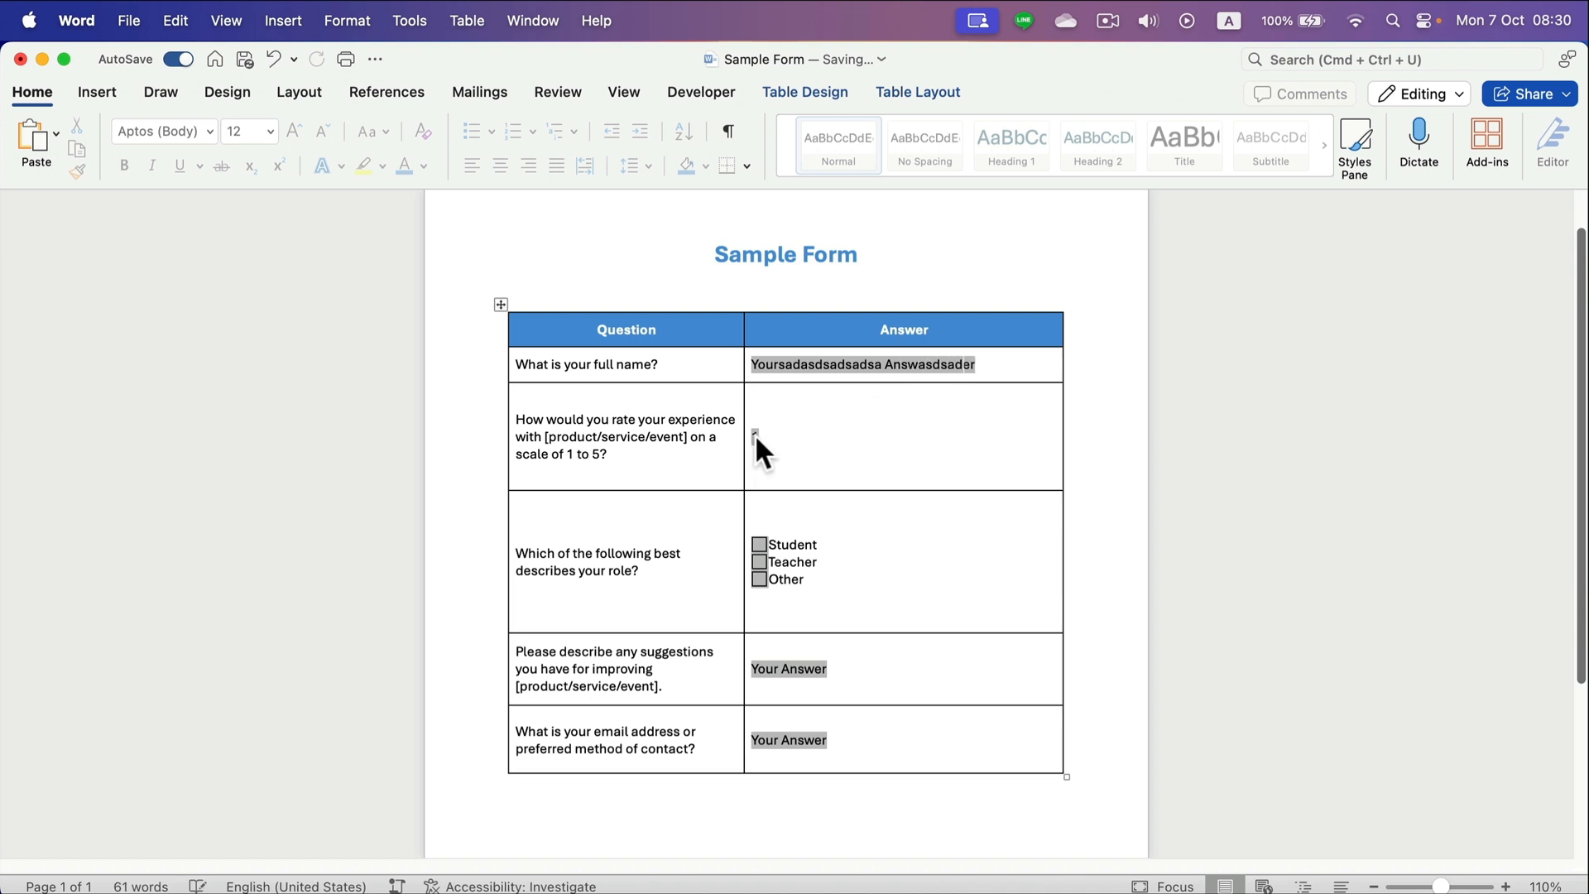
{"action": "left_click", "coordinate": [755, 437]}
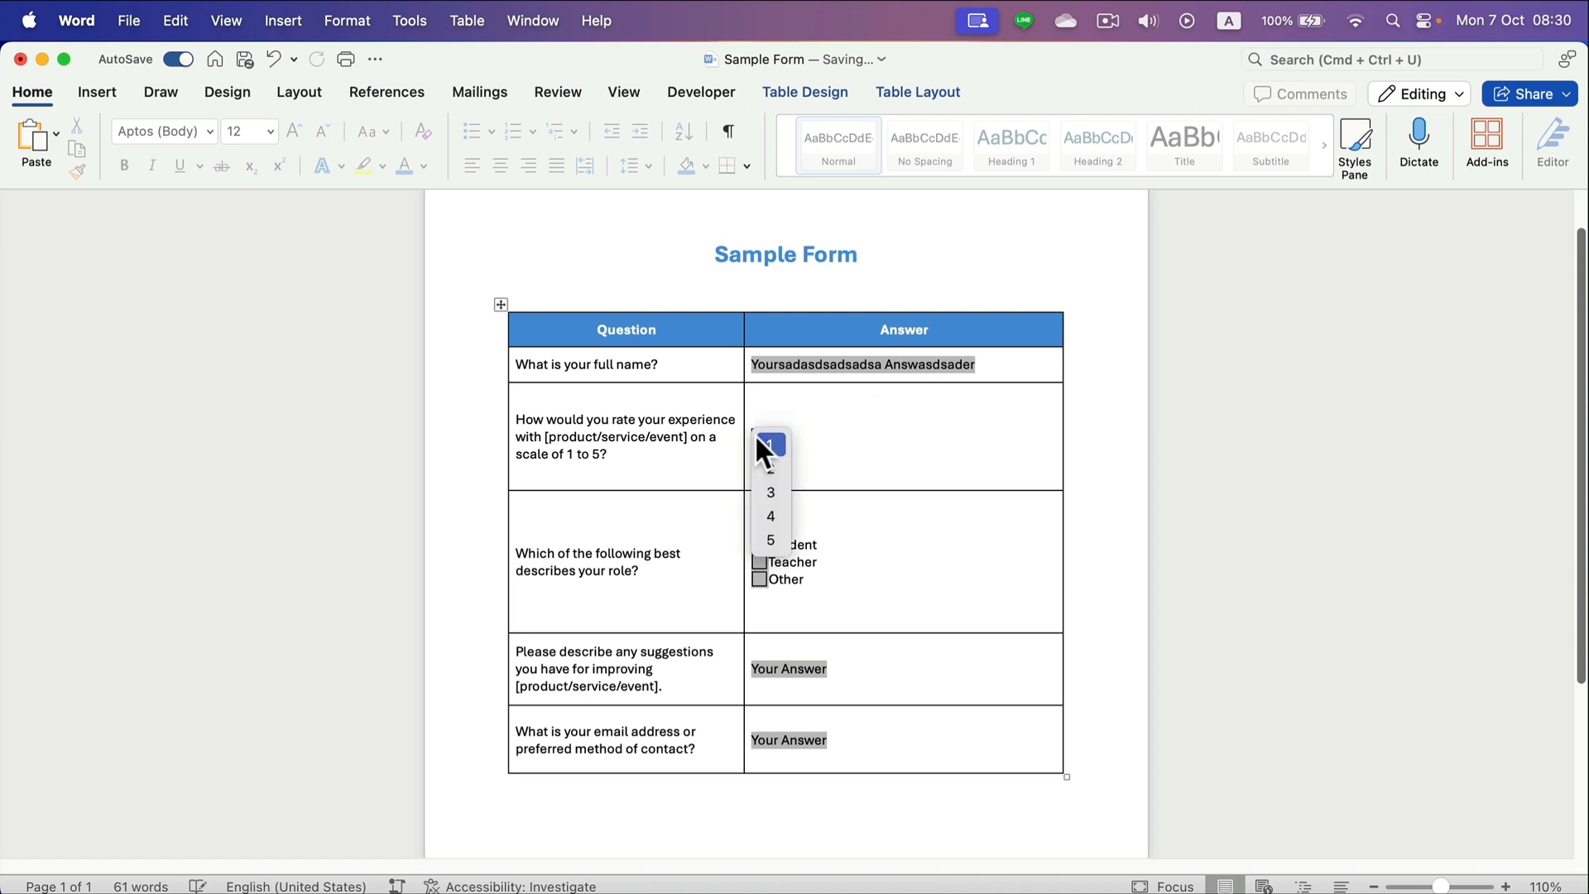
{"action": "left_click", "coordinate": [775, 489]}
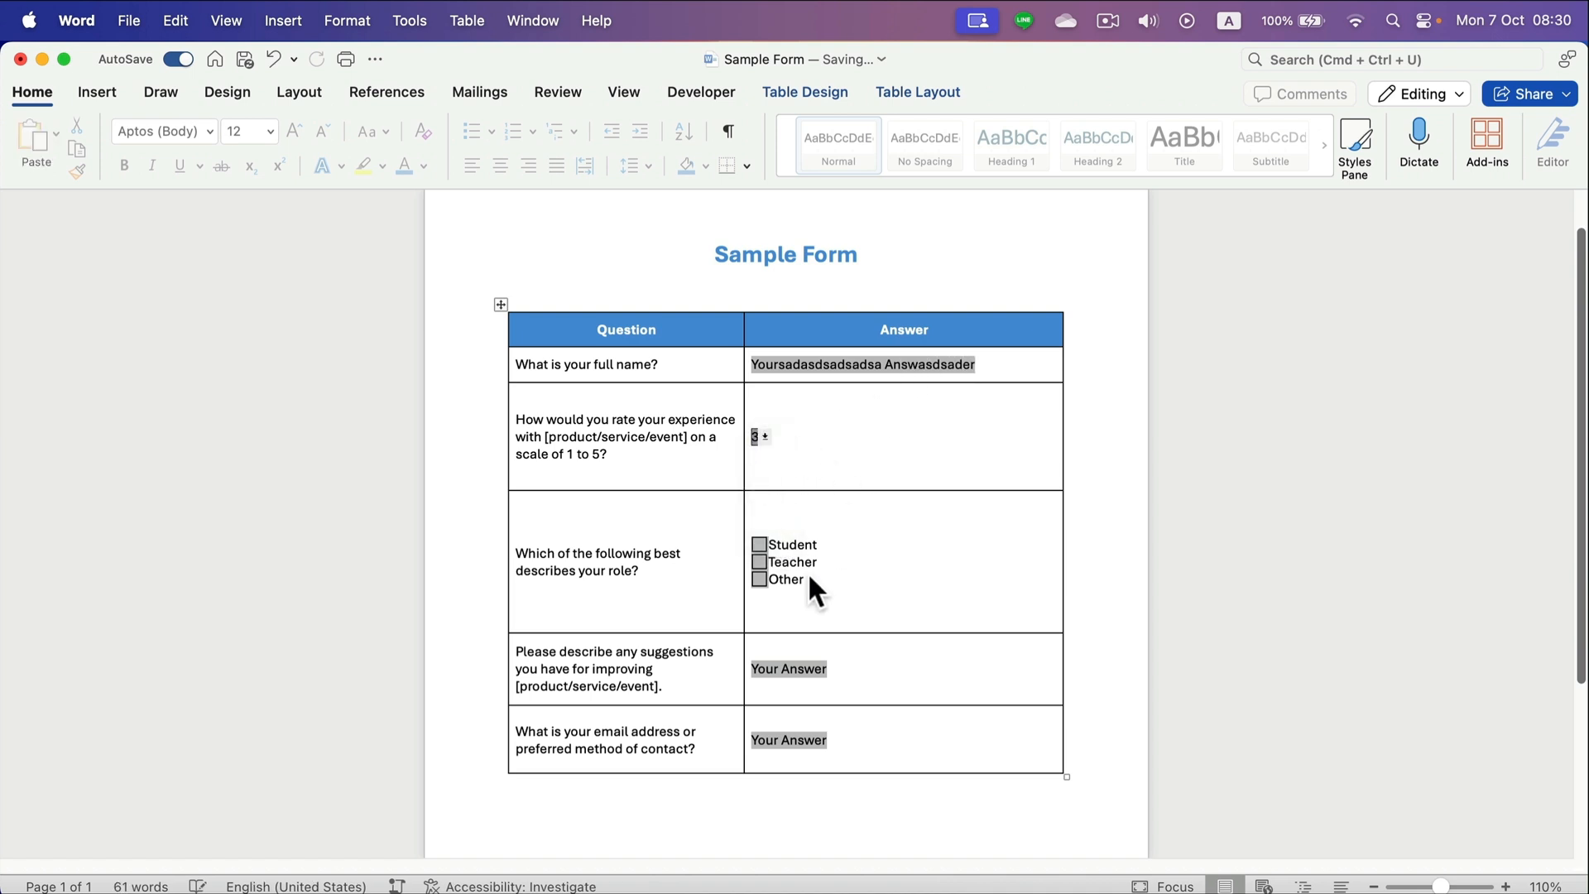
Tick Student and Teacher as roles and add sample text to the suggestions and contact answer fields.
{"action": "left_click", "coordinate": [760, 543]}
{"action": "left_click", "coordinate": [760, 561]}
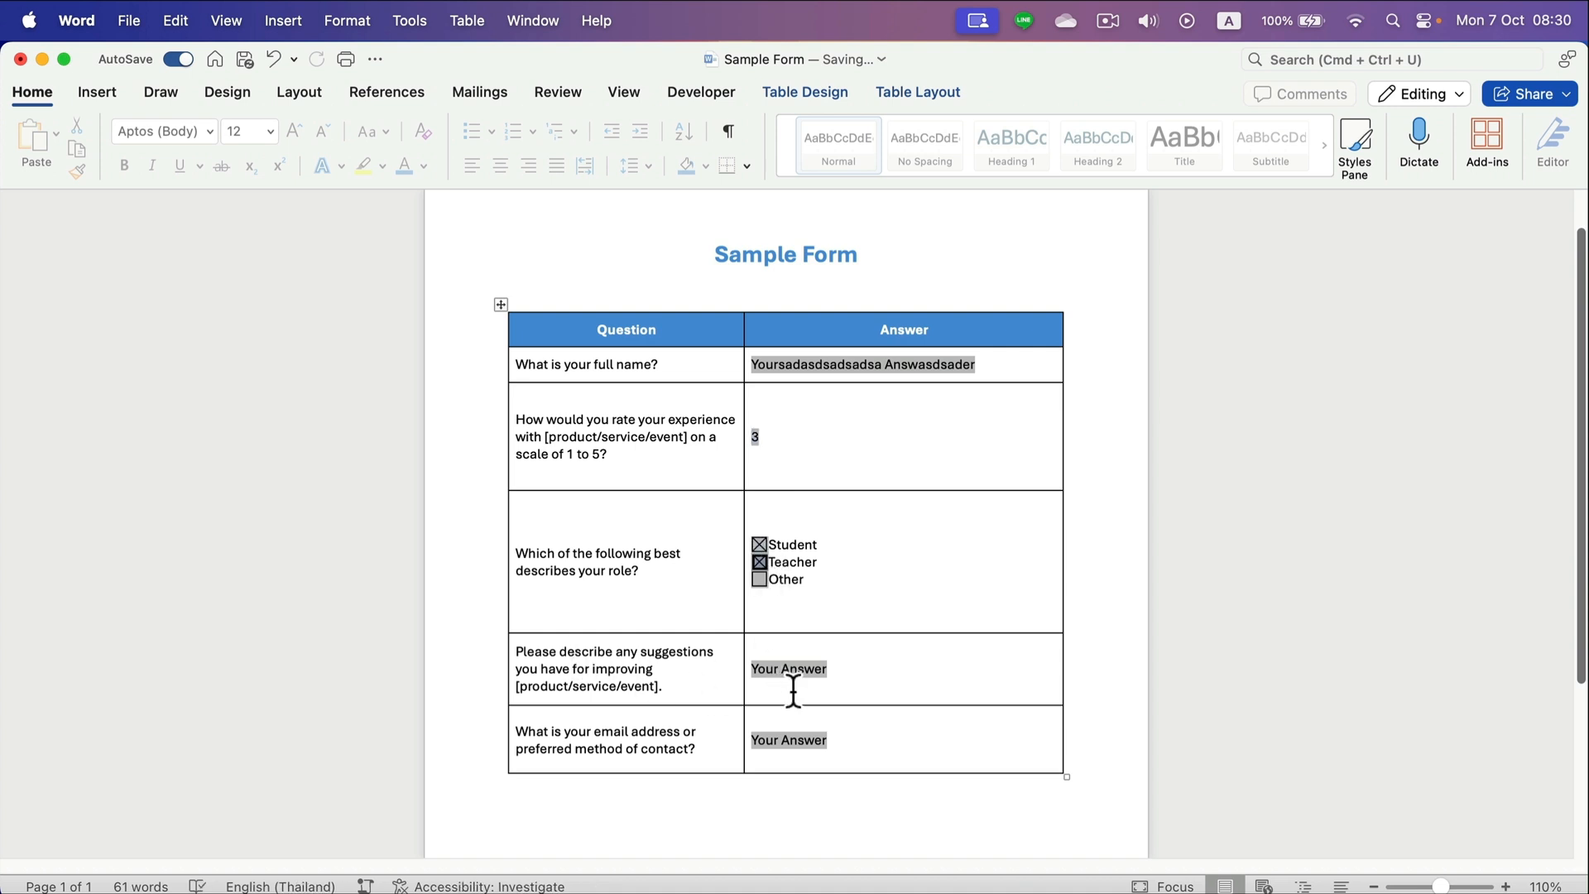
{"action": "left_click", "coordinate": [819, 670]}
{"action": "type", "text": "asdsadasd"}
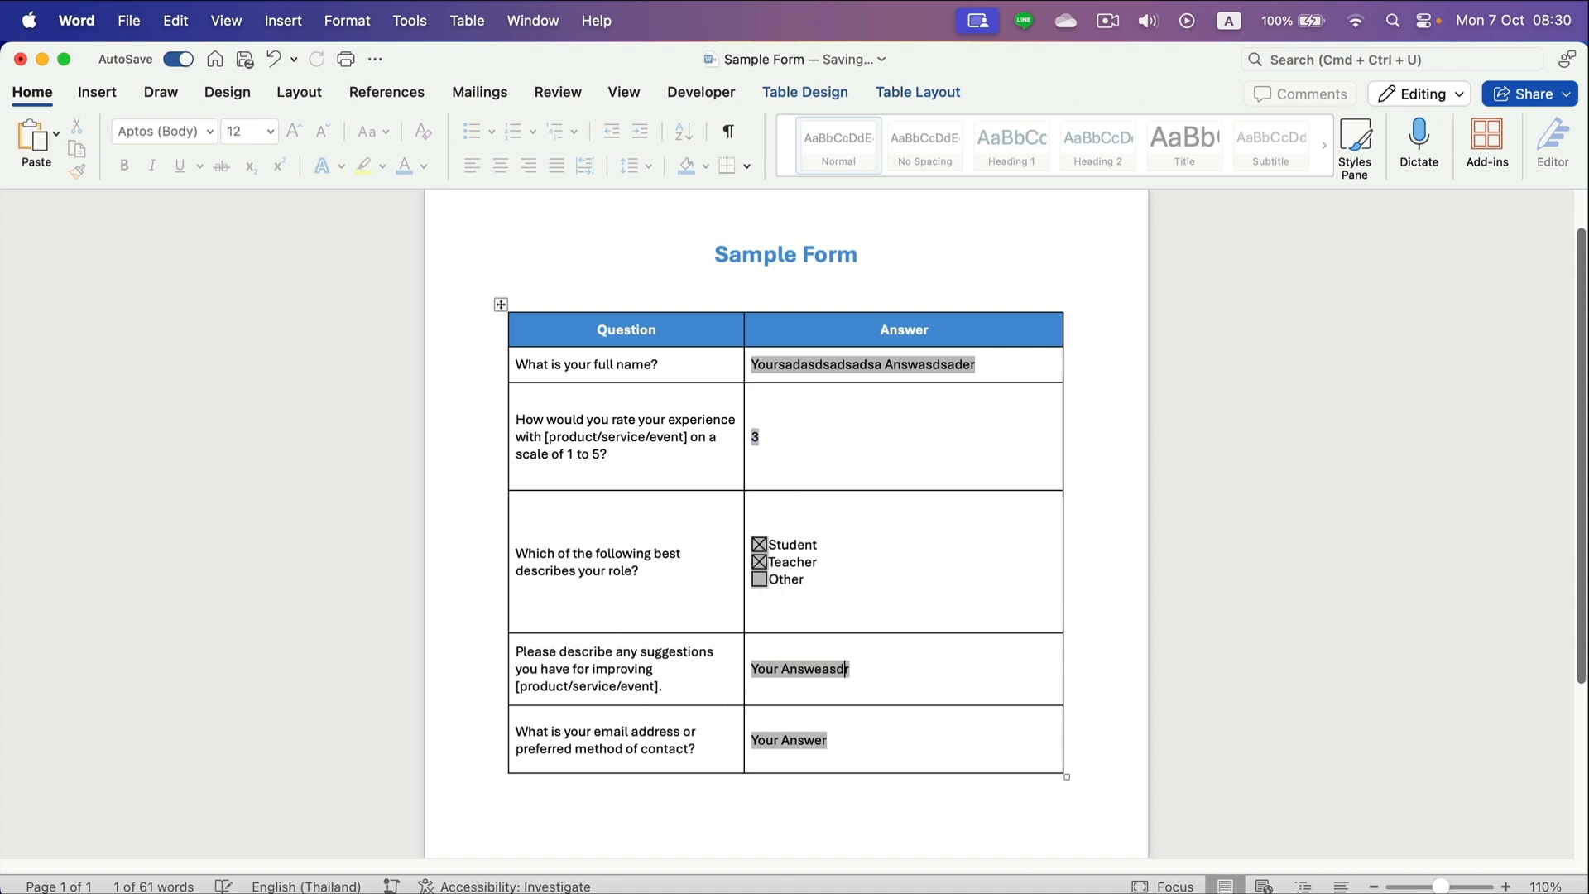
{"action": "left_click", "coordinate": [792, 741]}
{"action": "type", "text": "asdasdasdsada"}
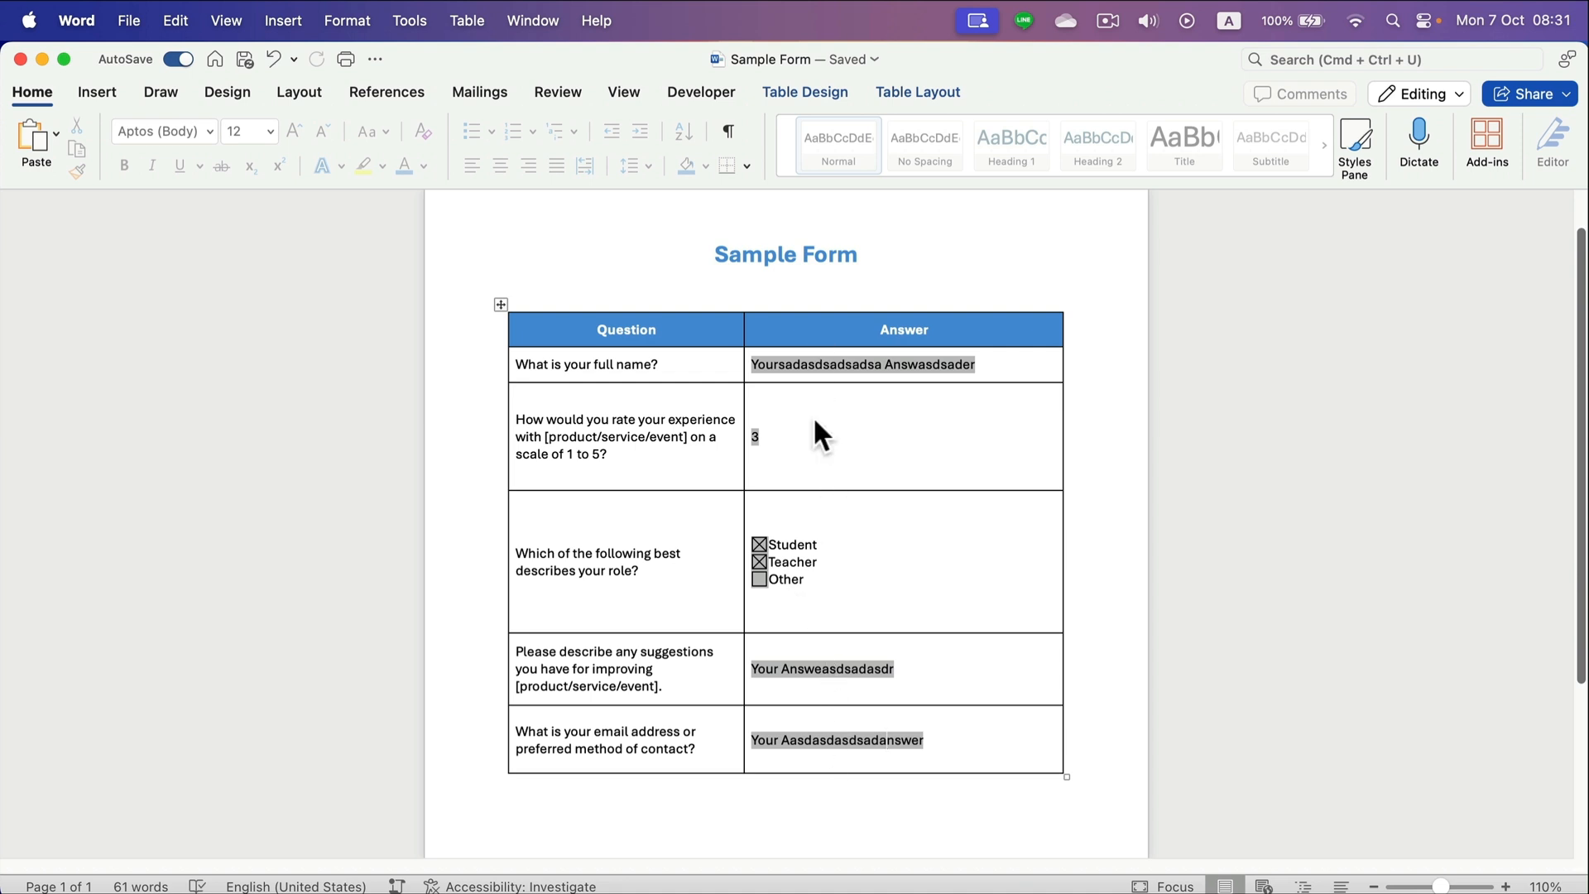
{"action": "left_click", "coordinate": [807, 92]}
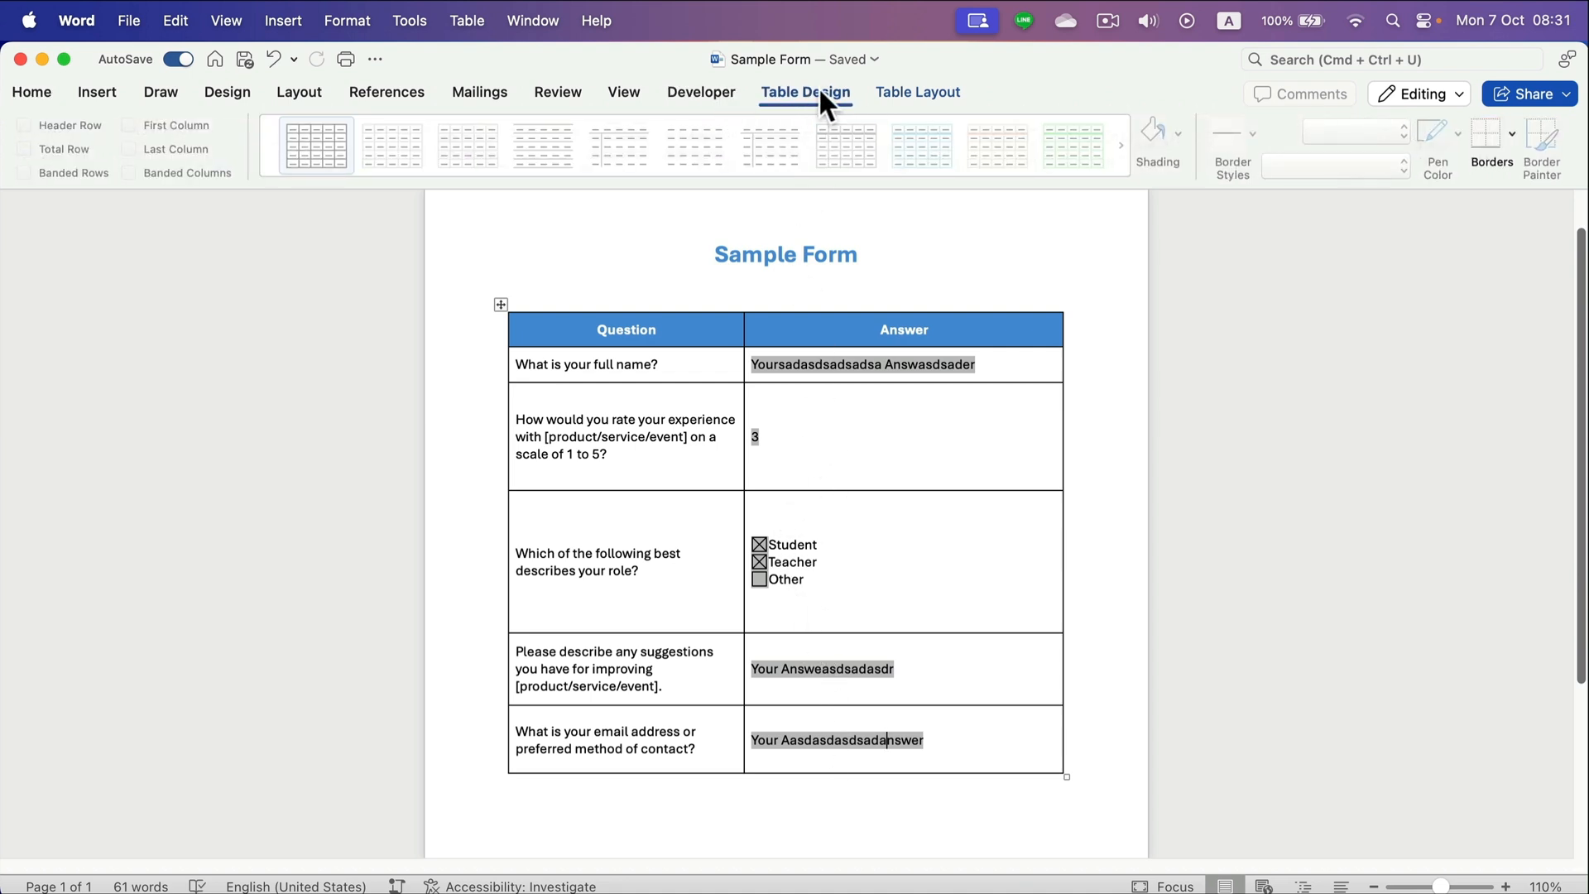
{"action": "left_click", "coordinate": [711, 91]}
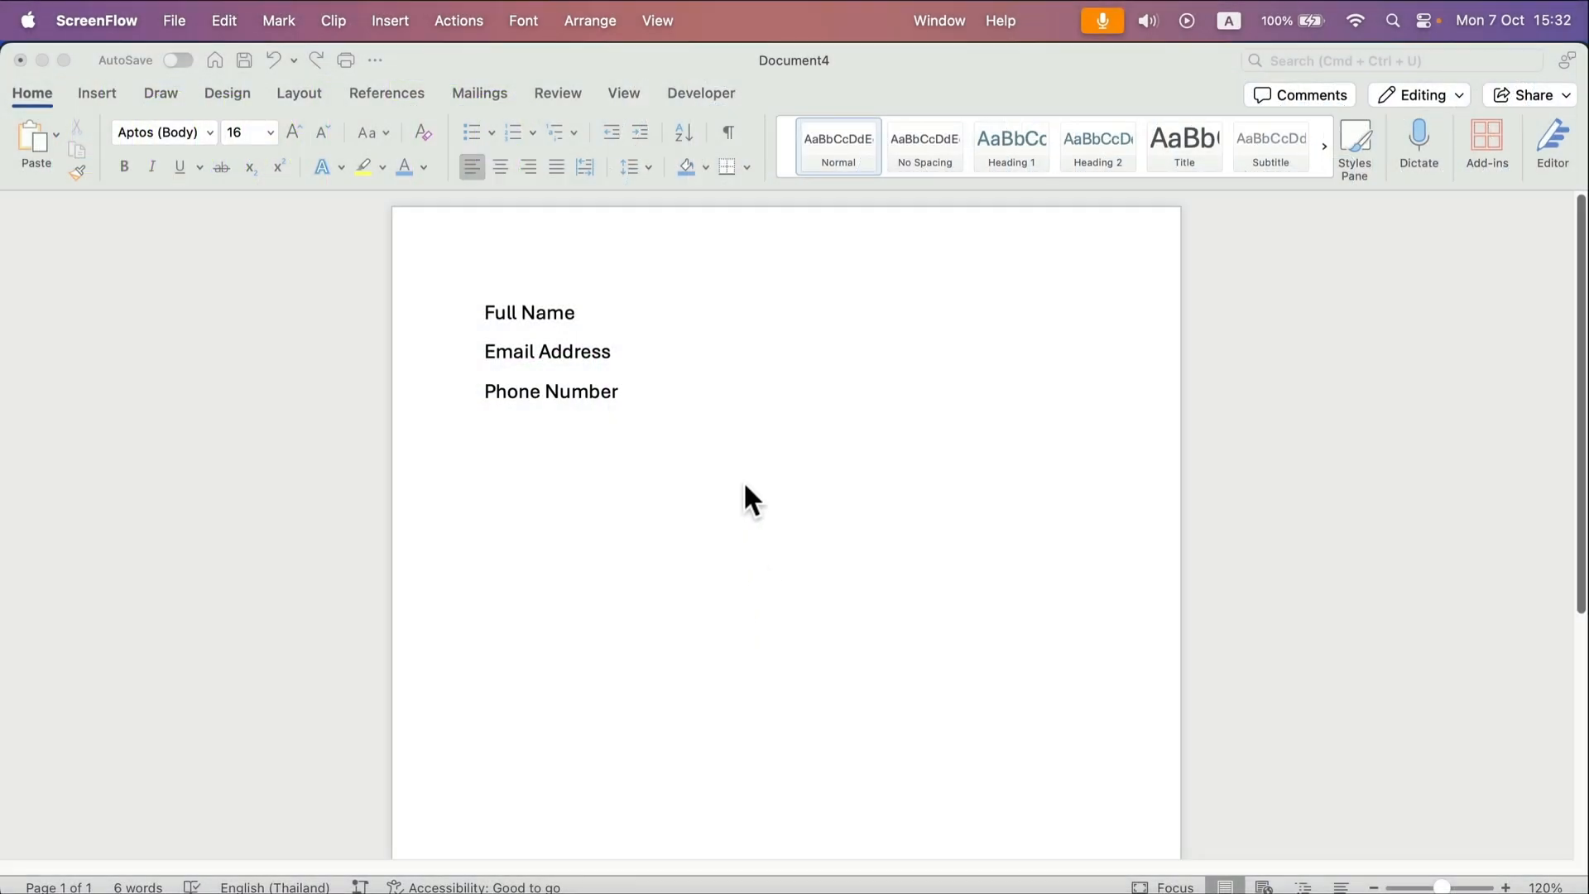
Make sure the Developer tab is enabled in the ribbon customization preferences, save the setting and close the preferences.
{"action": "left_click", "coordinate": [702, 92]}
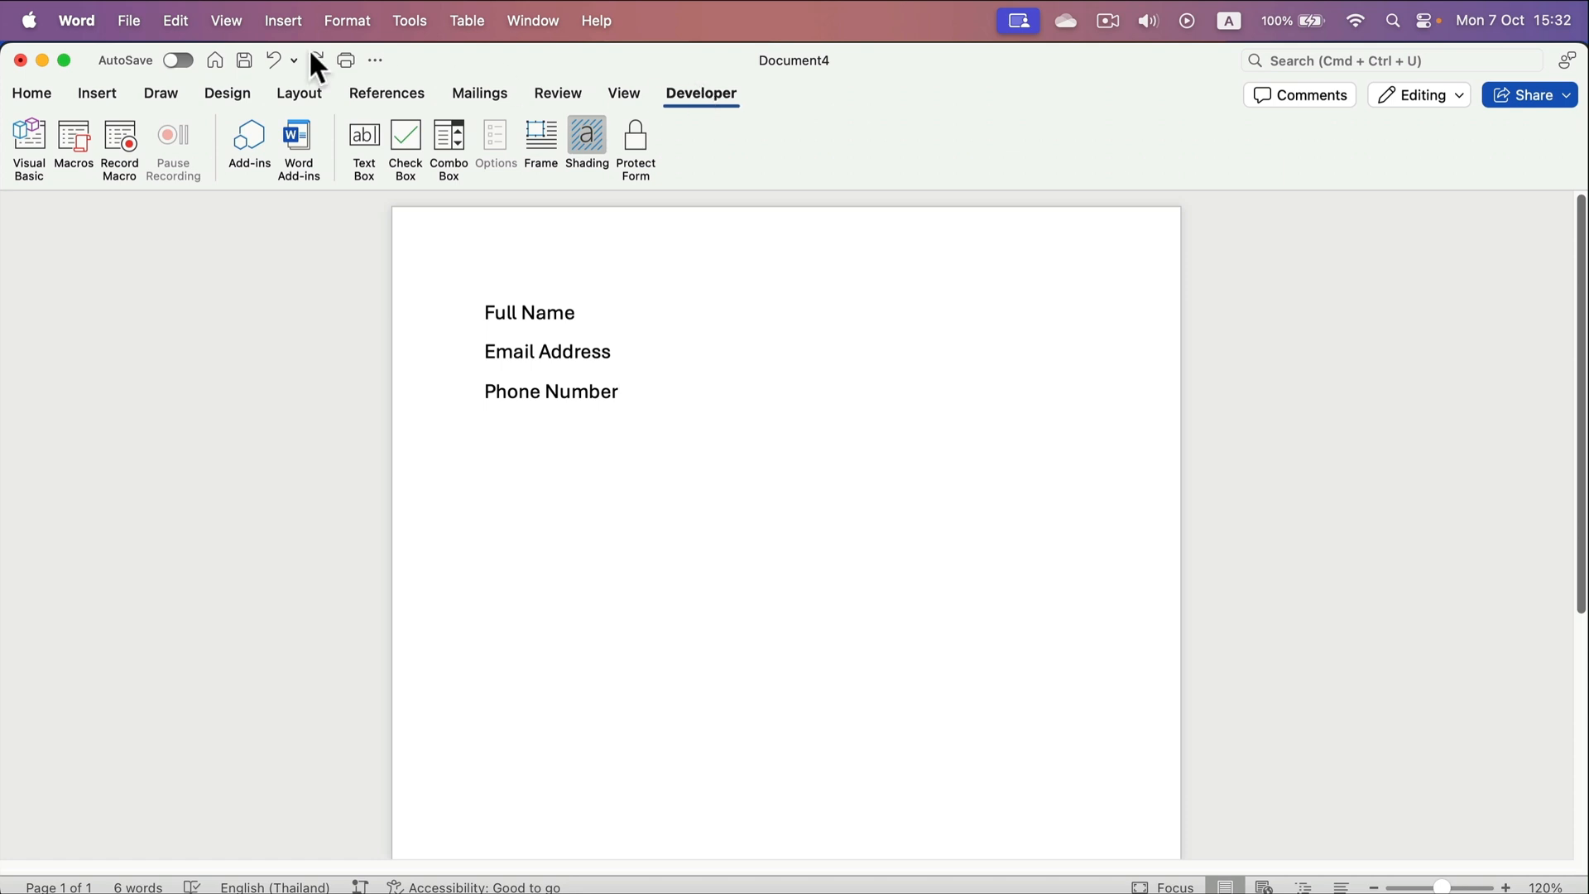
{"action": "left_click", "coordinate": [145, 14]}
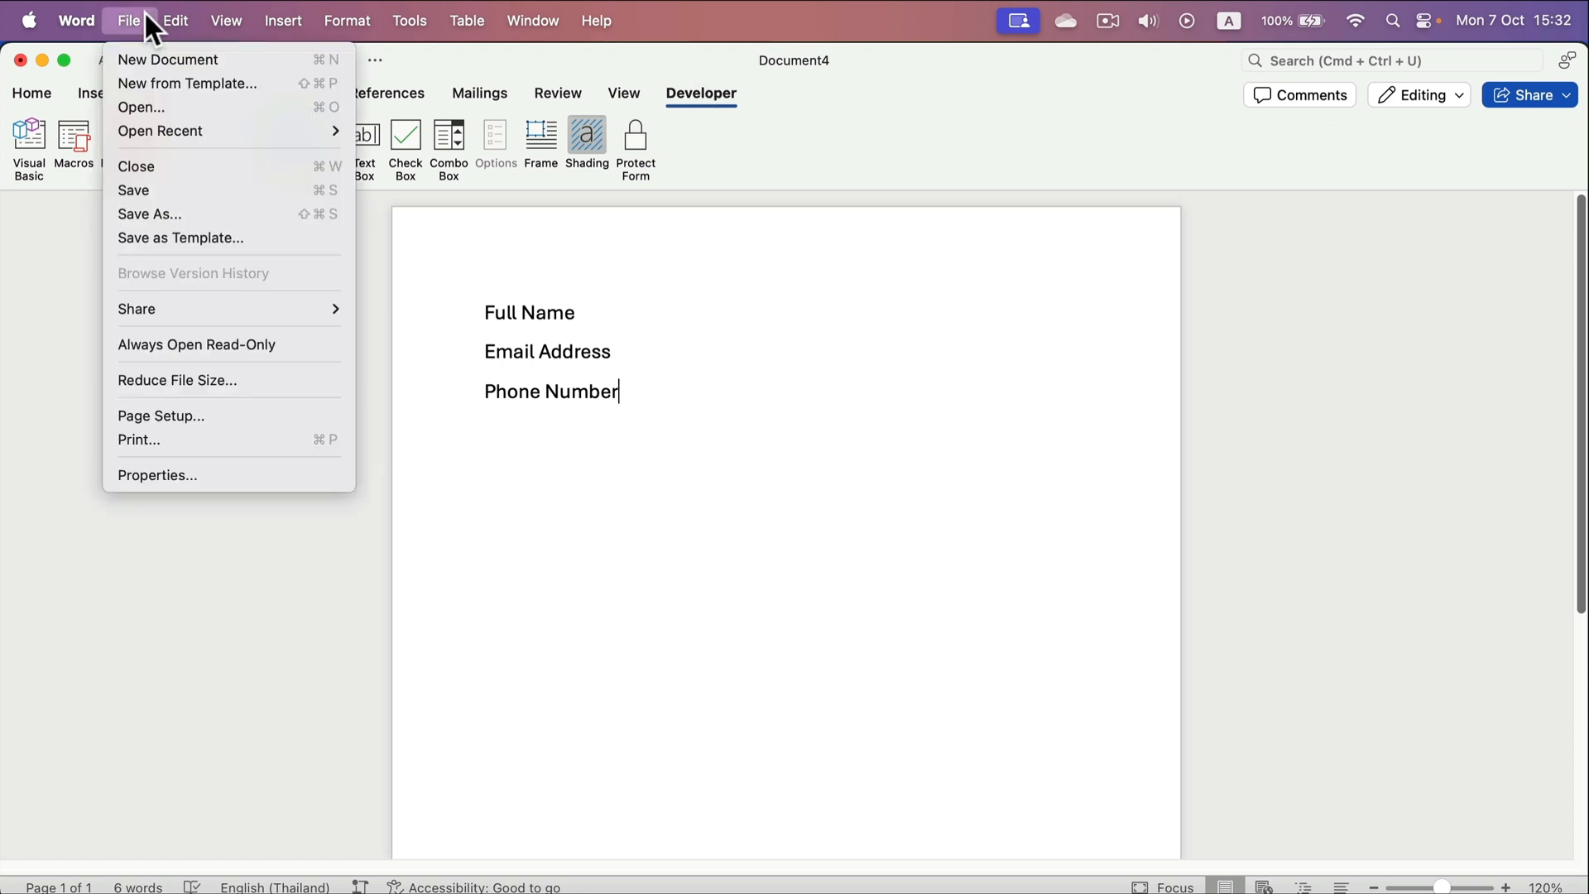
{"action": "mouse_move", "coordinate": [73, 22]}
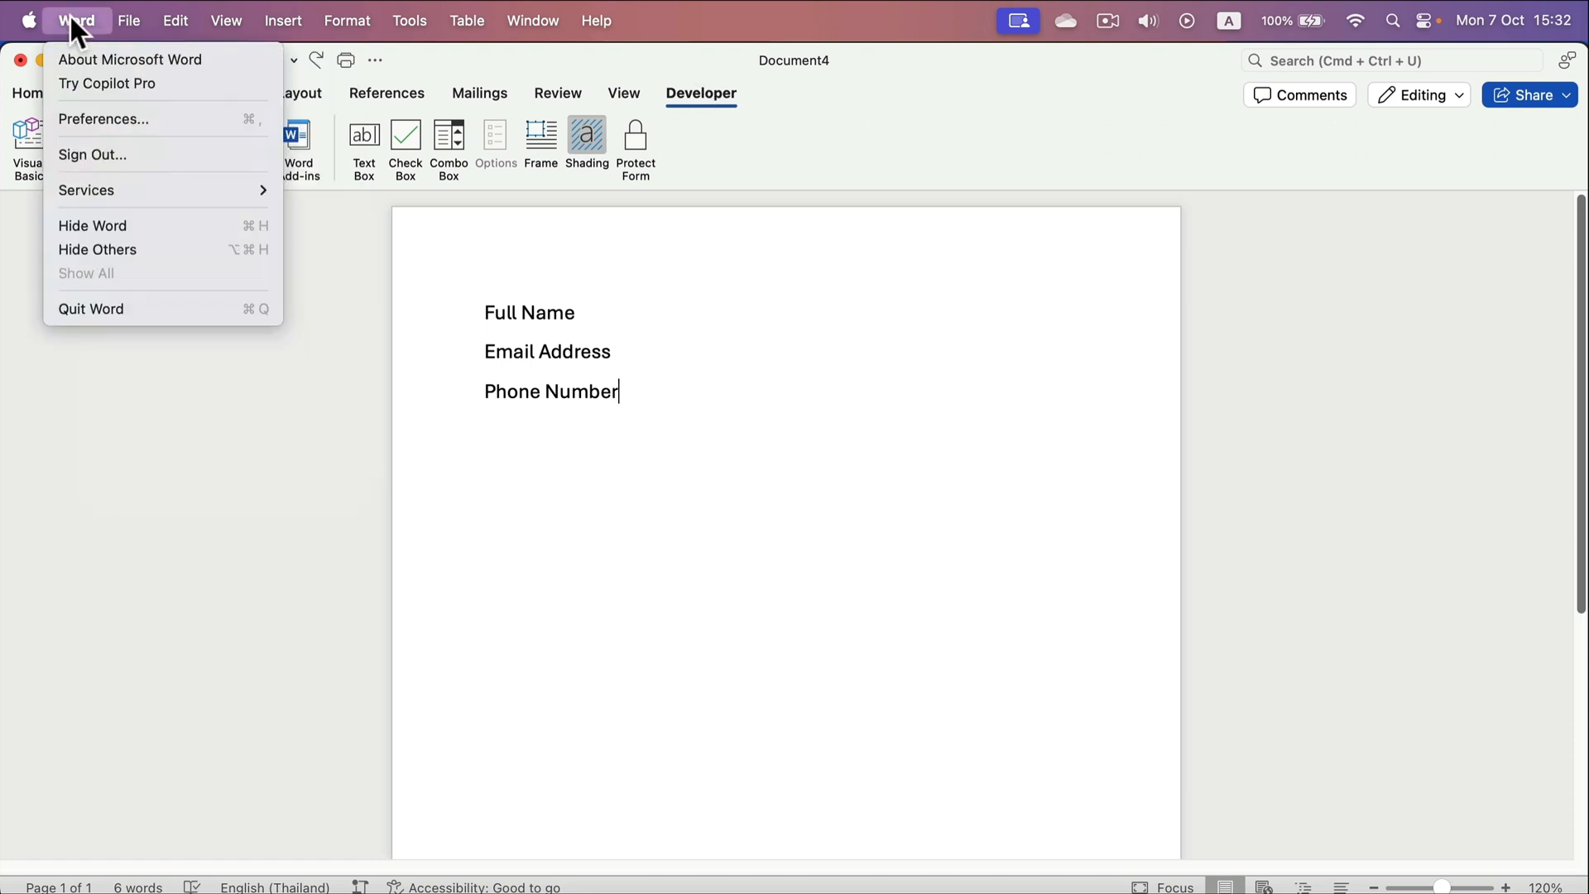
{"action": "left_click", "coordinate": [166, 117]}
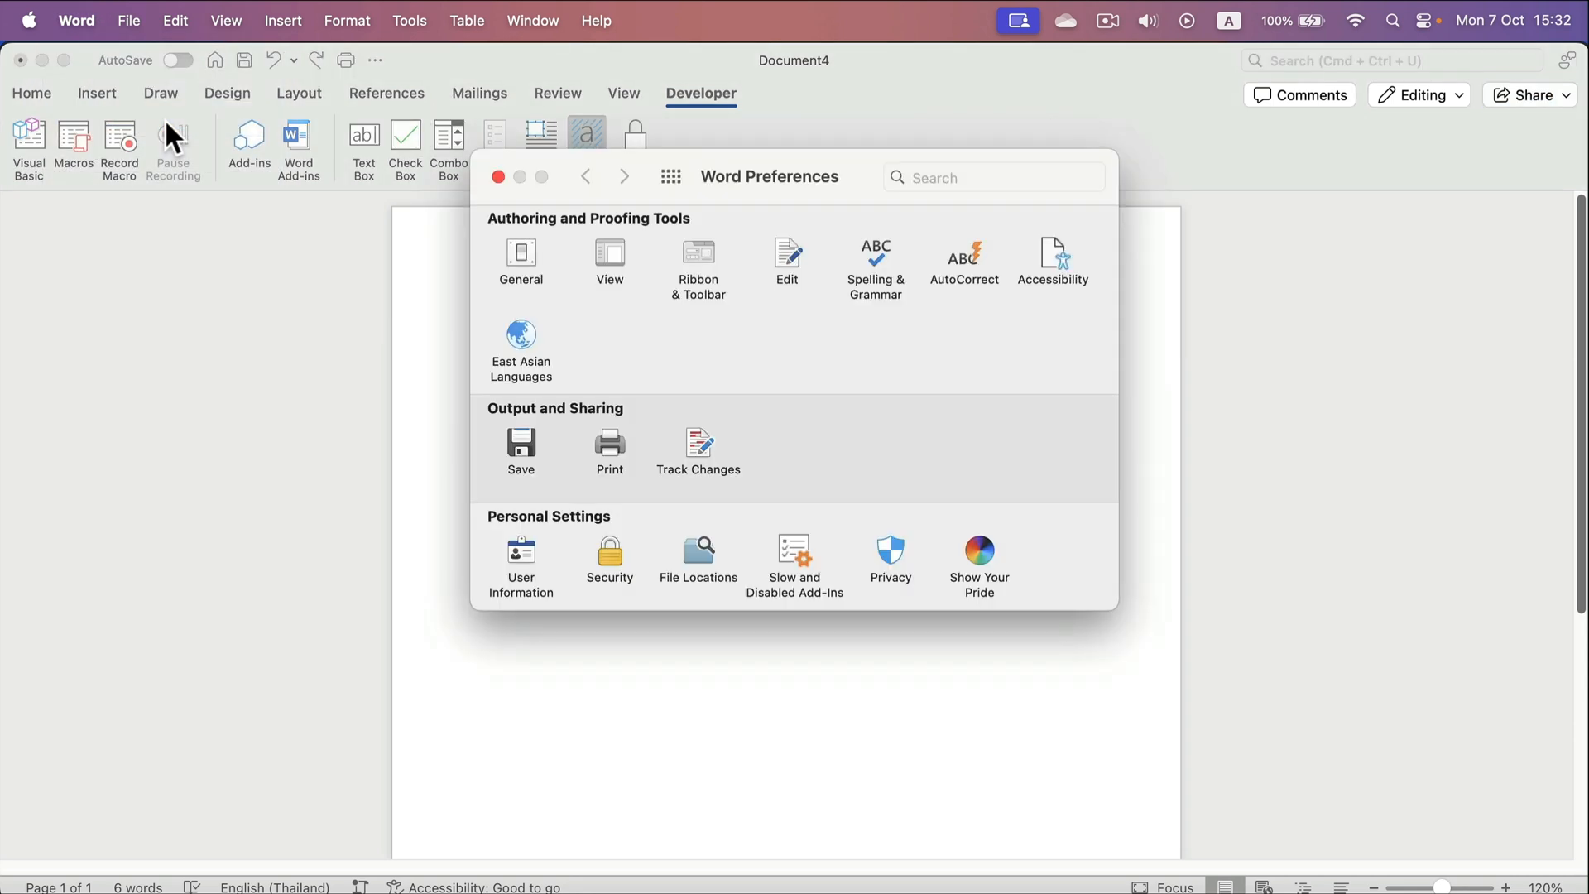
{"action": "left_click", "coordinate": [697, 254]}
{"action": "scroll", "coordinate": [957, 629], "scroll_direction": "down", "scroll_amount": 2}
{"action": "left_click", "coordinate": [924, 620]}
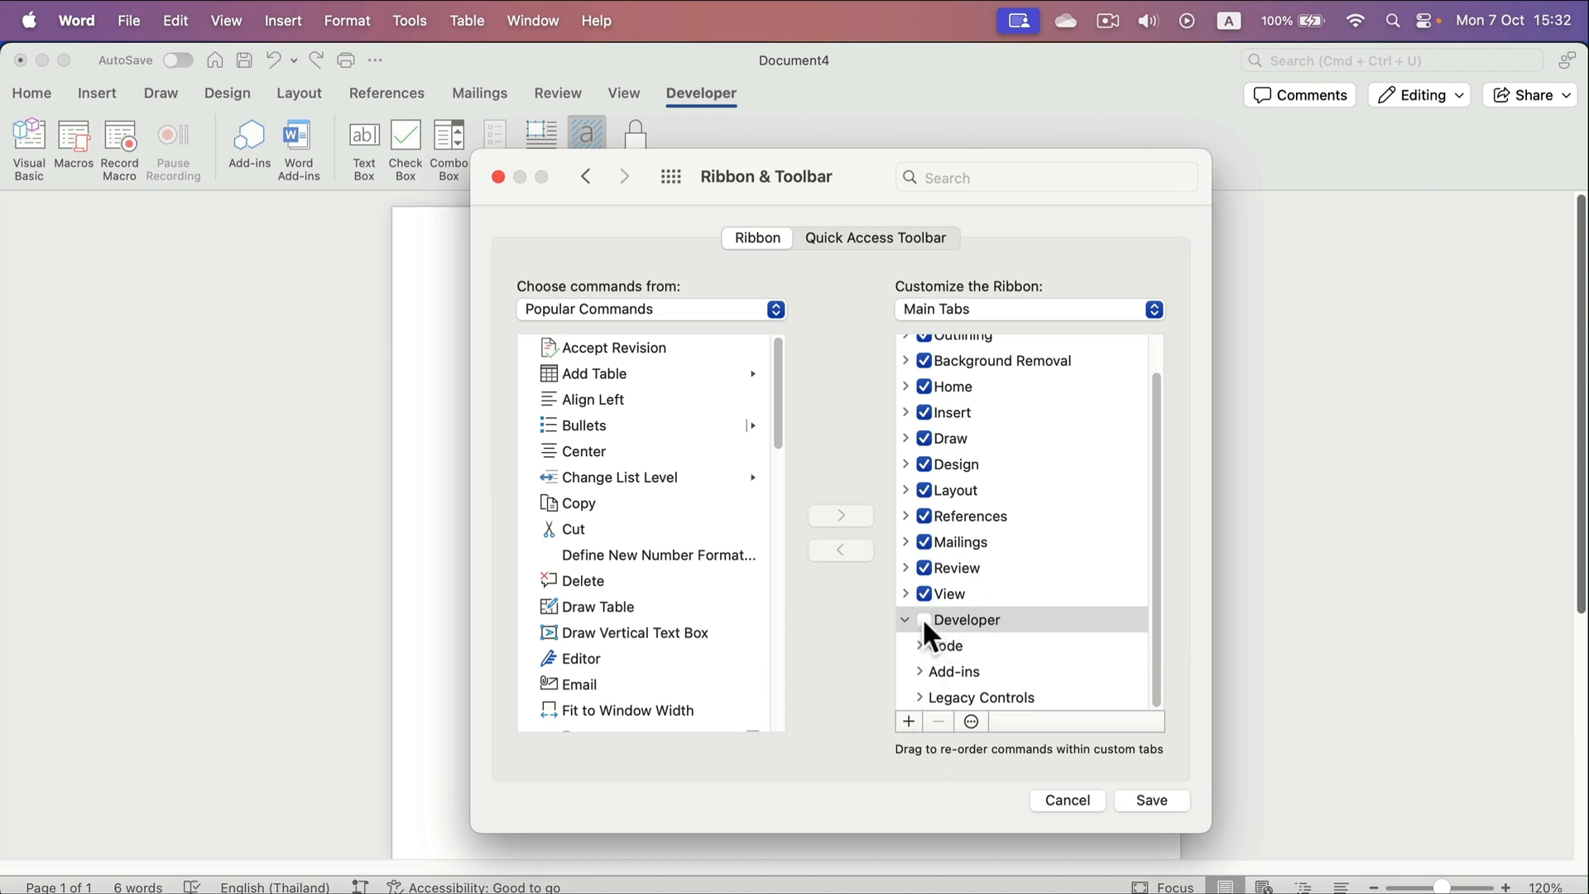
{"action": "left_click", "coordinate": [1168, 798]}
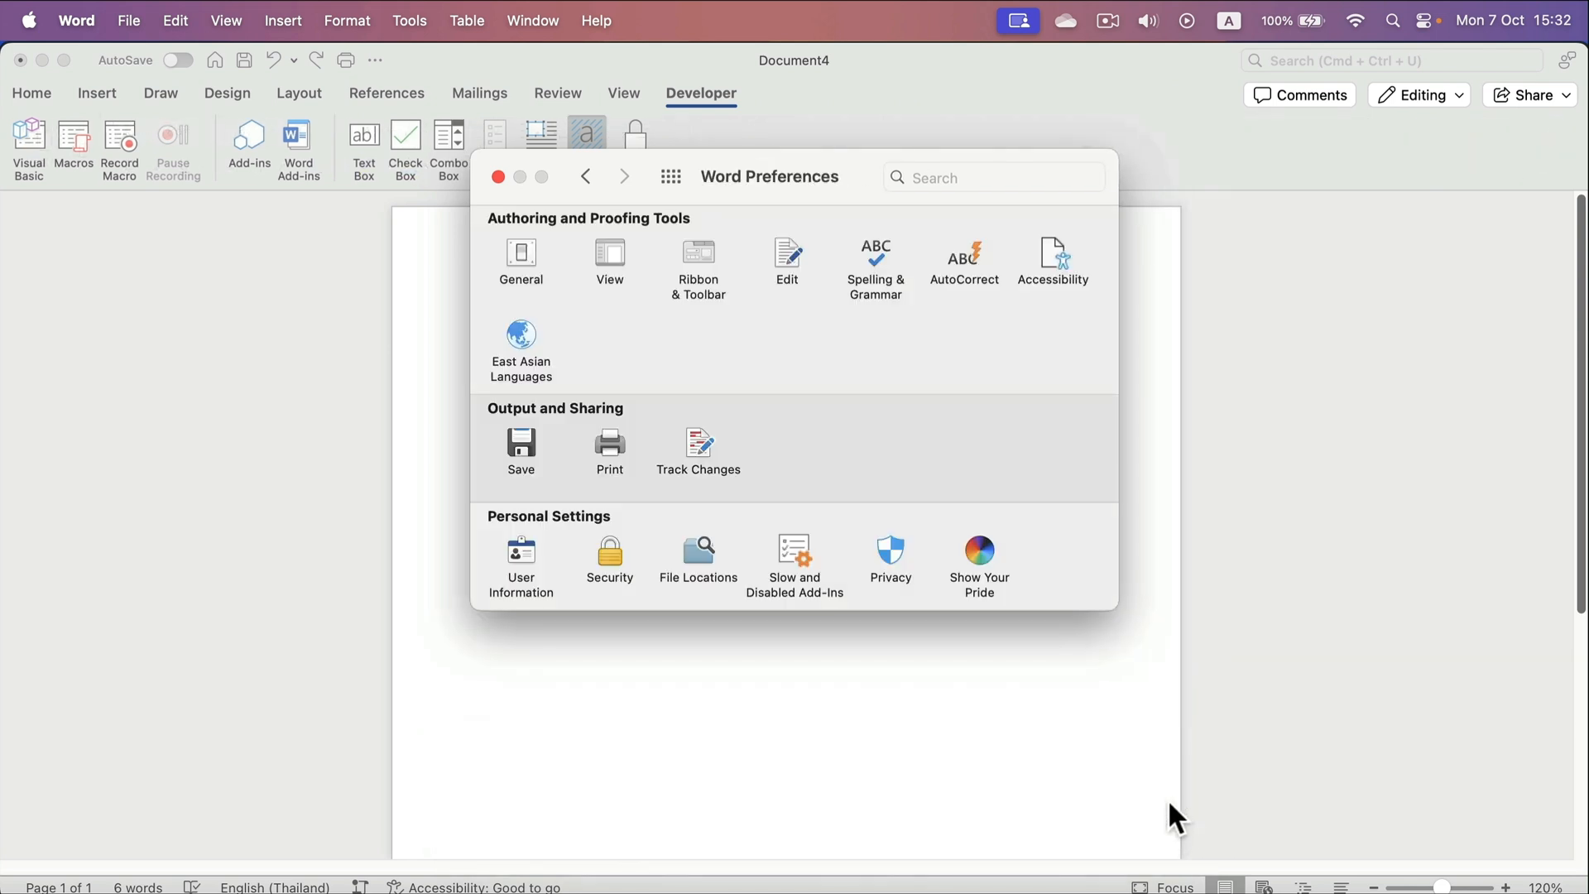
{"action": "left_click", "coordinate": [497, 177]}
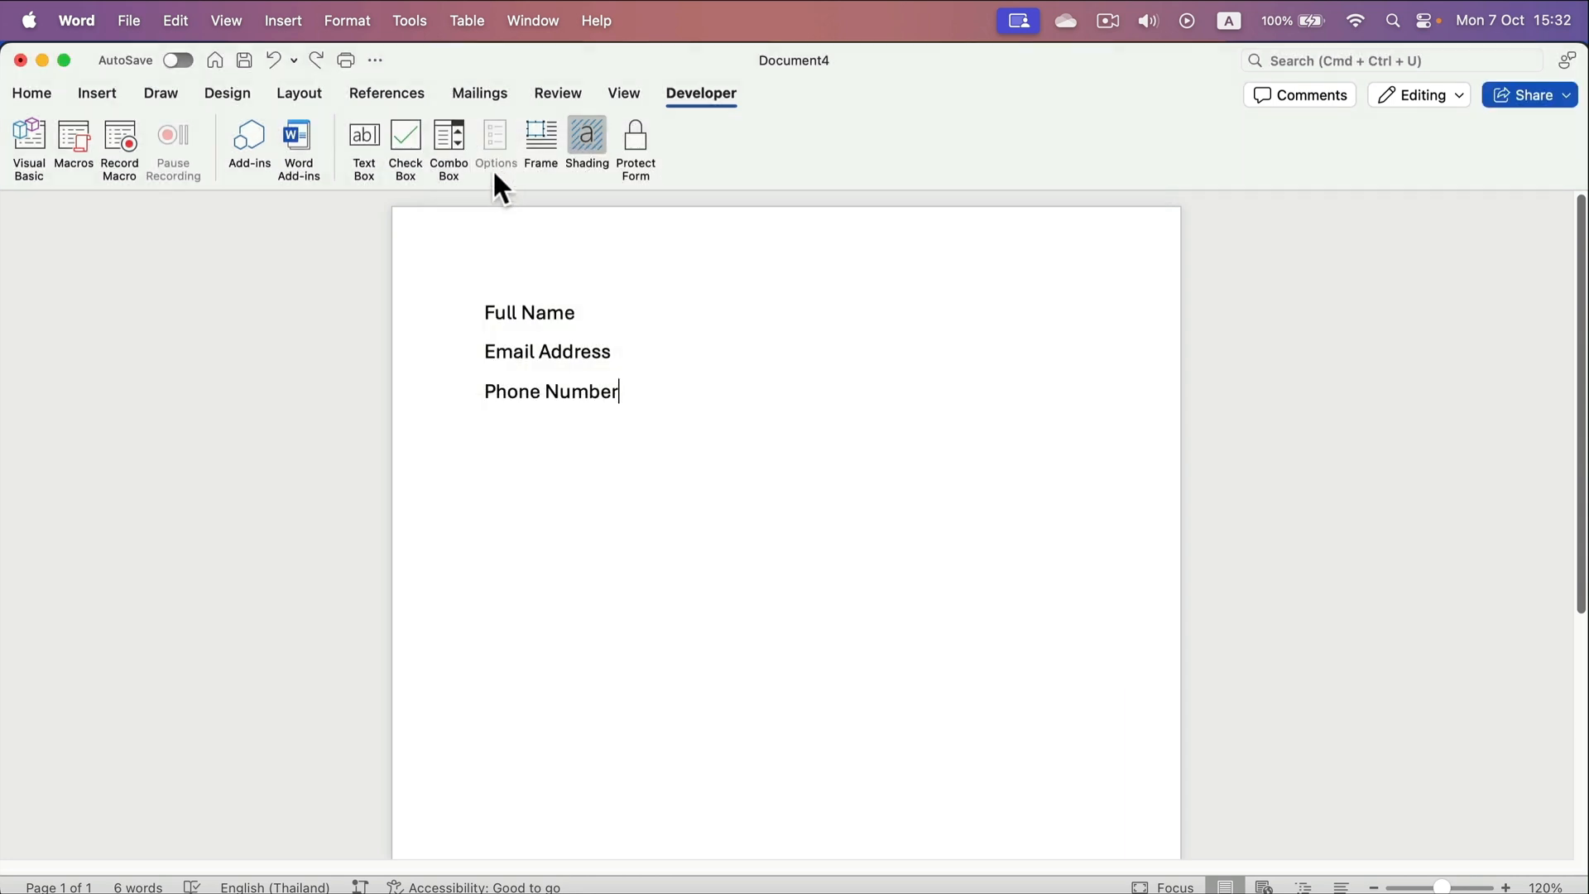
Insert a check box form field before Full Name, Email Address and Phone Number, and turn off the form field shading.
{"action": "left_click", "coordinate": [486, 312]}
{"action": "left_click", "coordinate": [404, 142]}
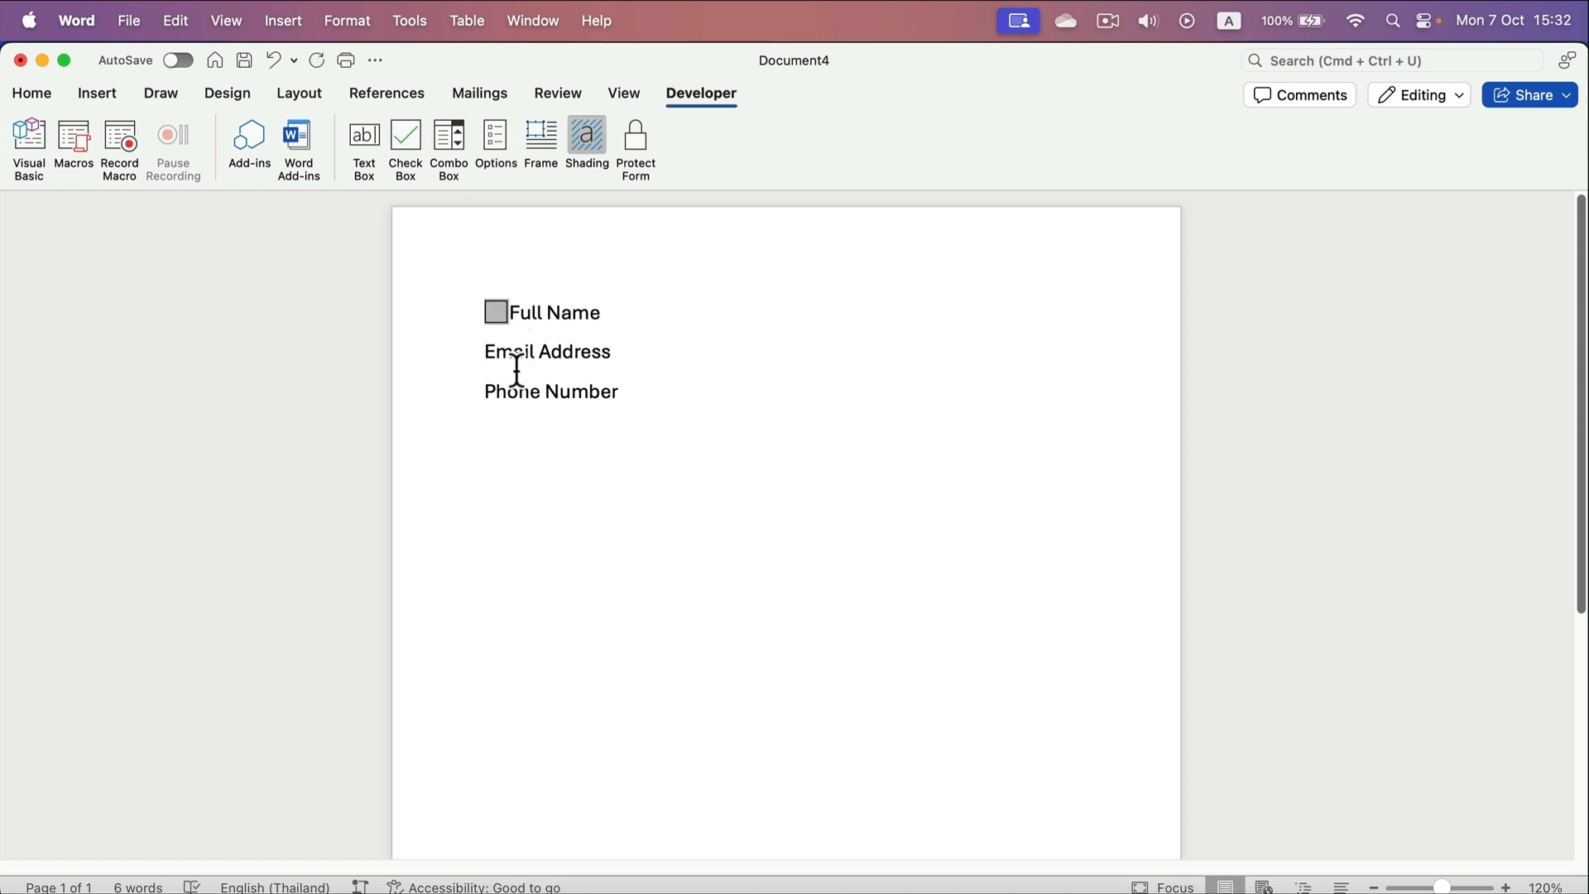
{"action": "left_click", "coordinate": [484, 351]}
{"action": "left_click", "coordinate": [404, 142]}
{"action": "left_click", "coordinate": [481, 392]}
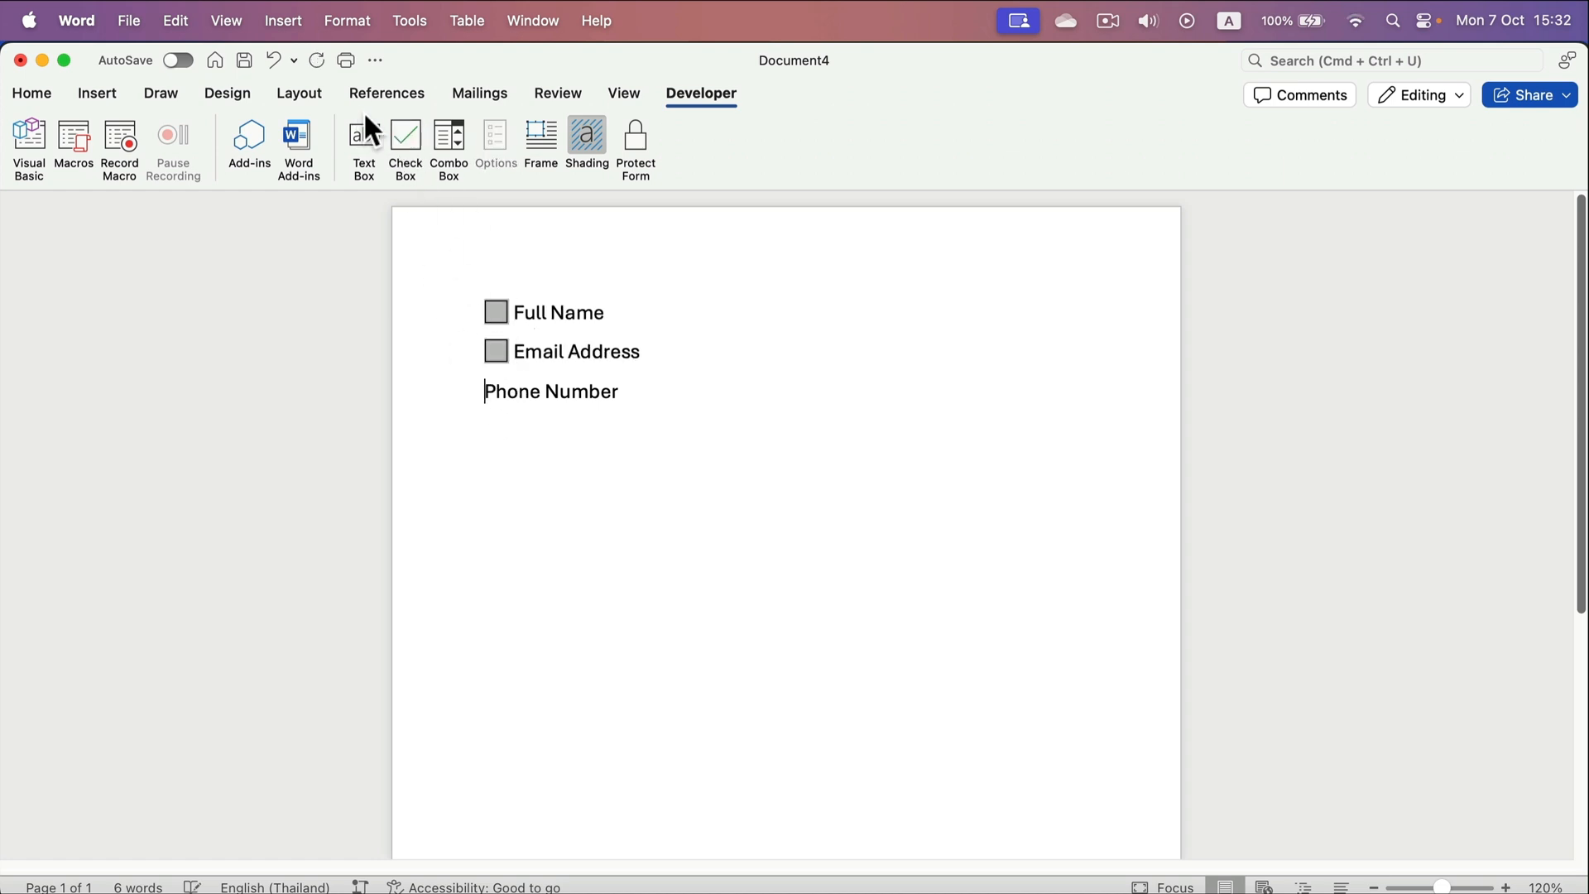
{"action": "left_click", "coordinate": [395, 139]}
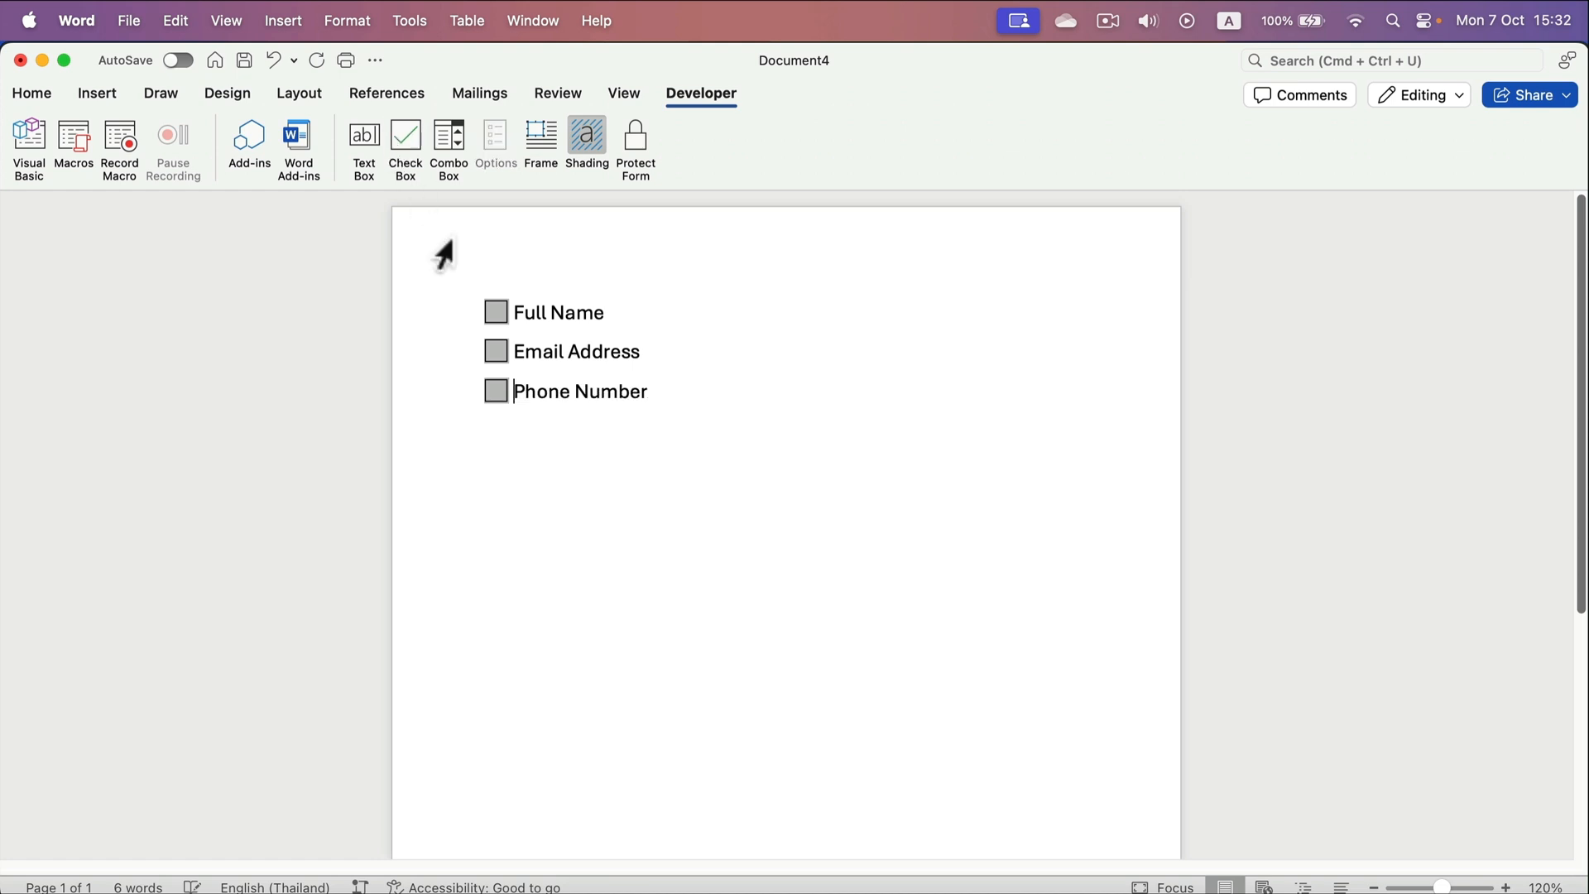
{"action": "left_click", "coordinate": [589, 137]}
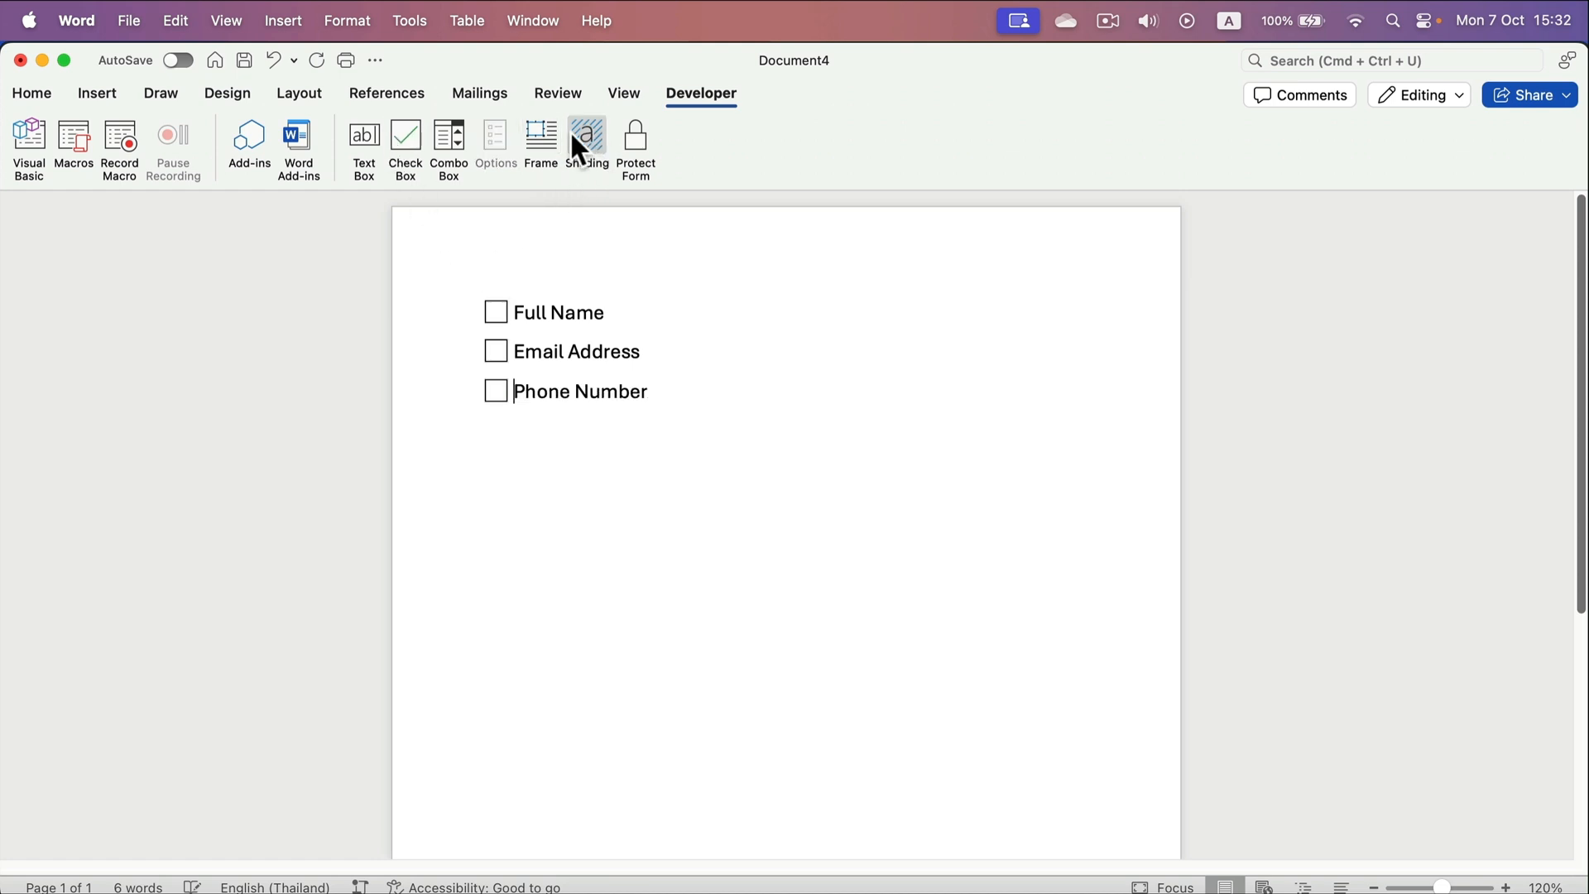
Set the default value of the check box before Full Name to Checked.
{"action": "left_click", "coordinate": [33, 94]}
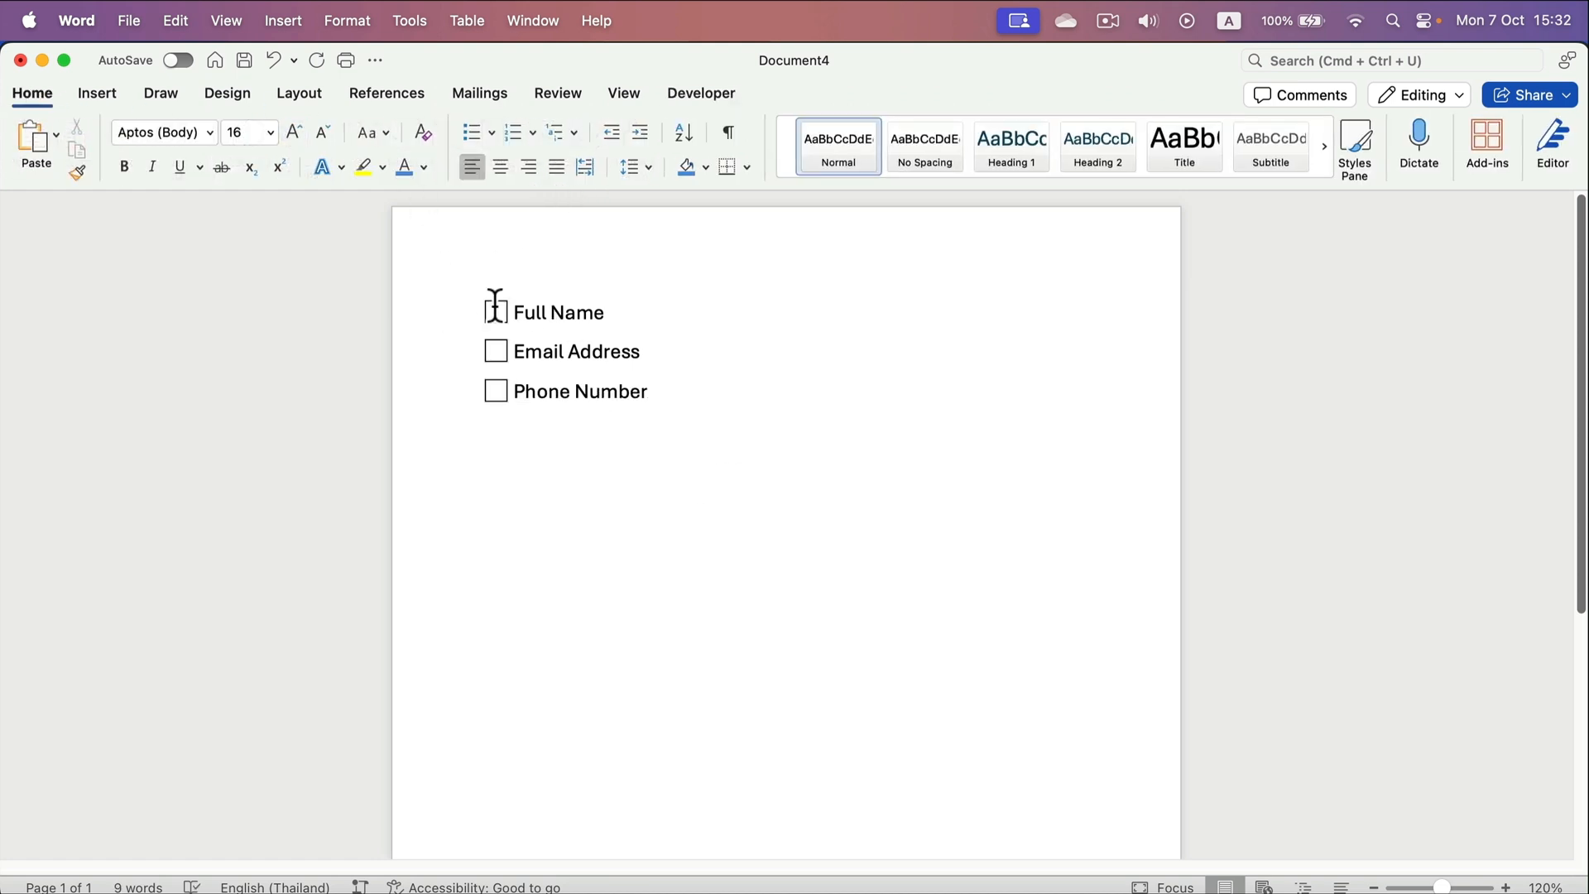
{"action": "right_click", "coordinate": [496, 308]}
{"action": "left_click", "coordinate": [491, 303]}
{"action": "double_click", "coordinate": [494, 308]}
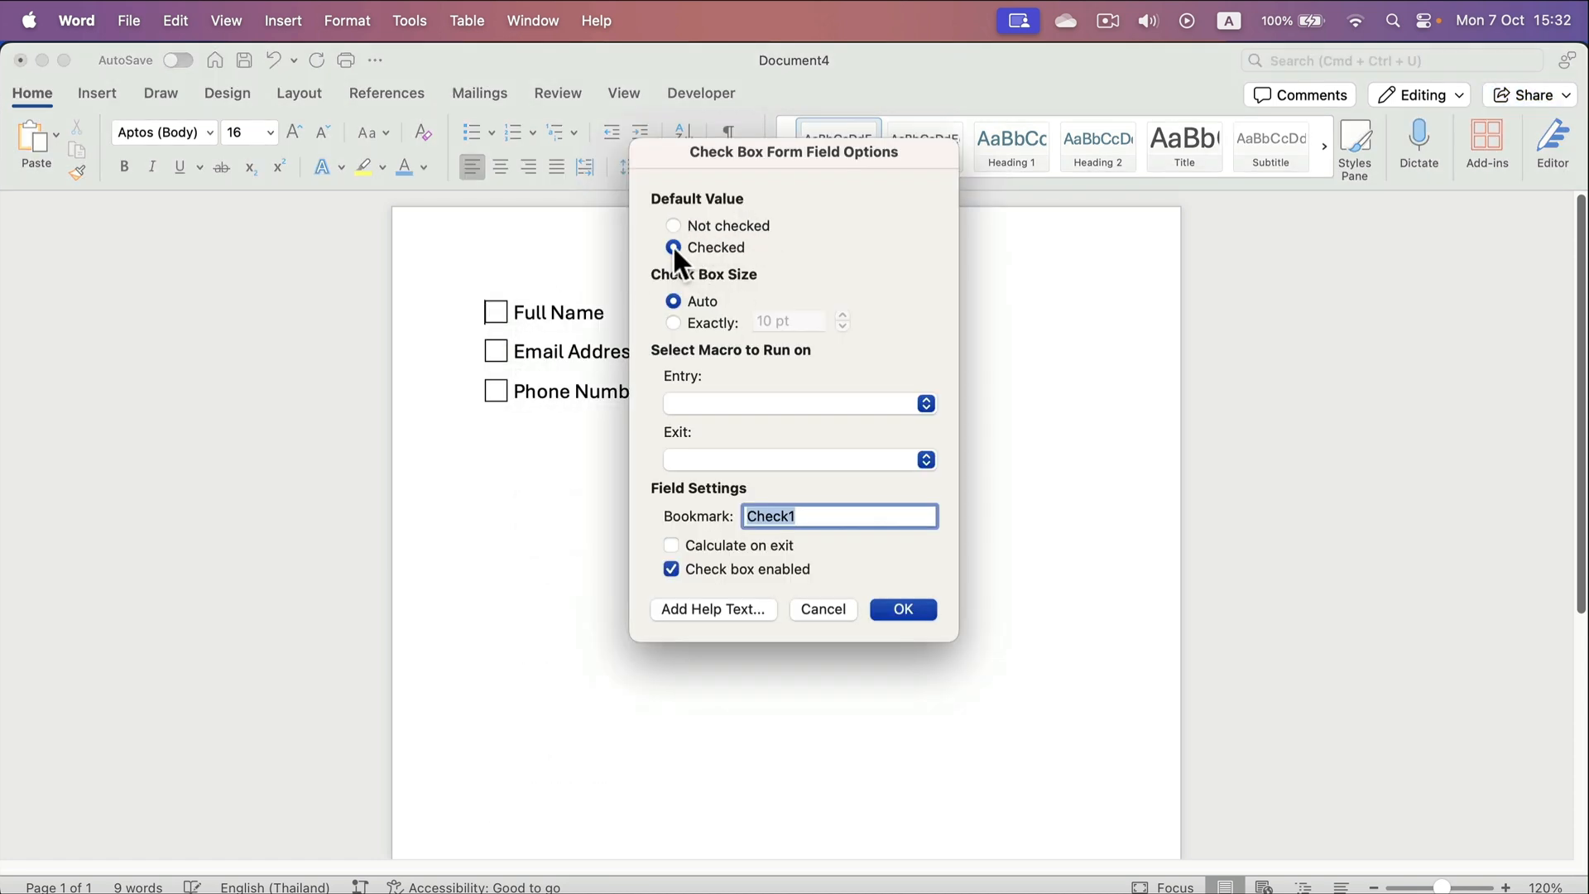
{"action": "left_click", "coordinate": [910, 610]}
{"action": "left_click", "coordinate": [691, 617]}
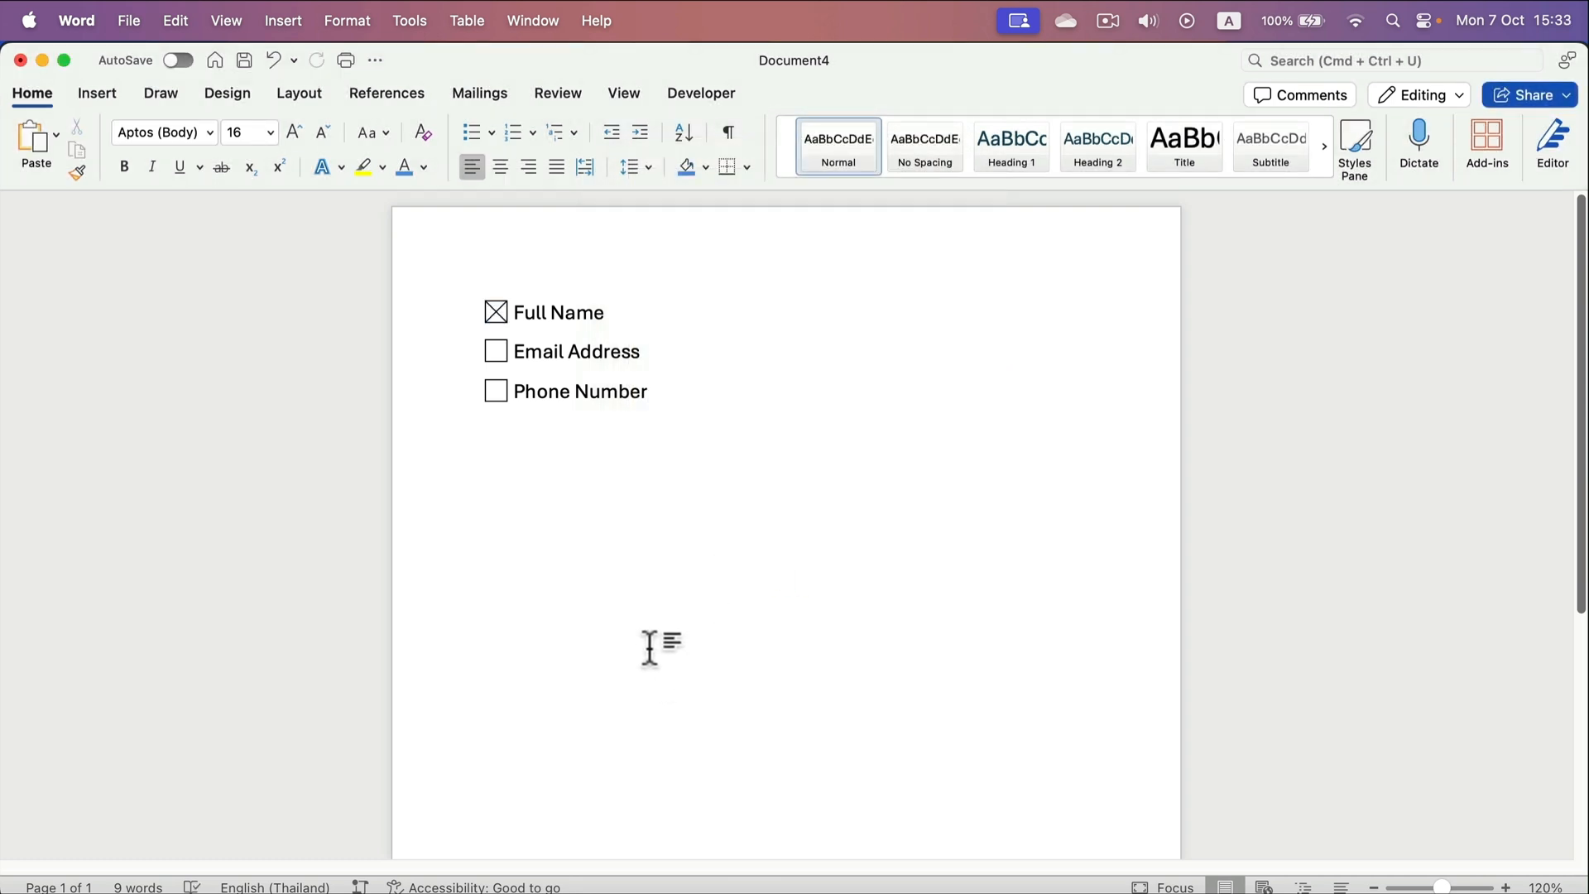
Undo the check box changes until the three lines are plain text without check boxes.
{"action": "left_click", "coordinate": [702, 93]}
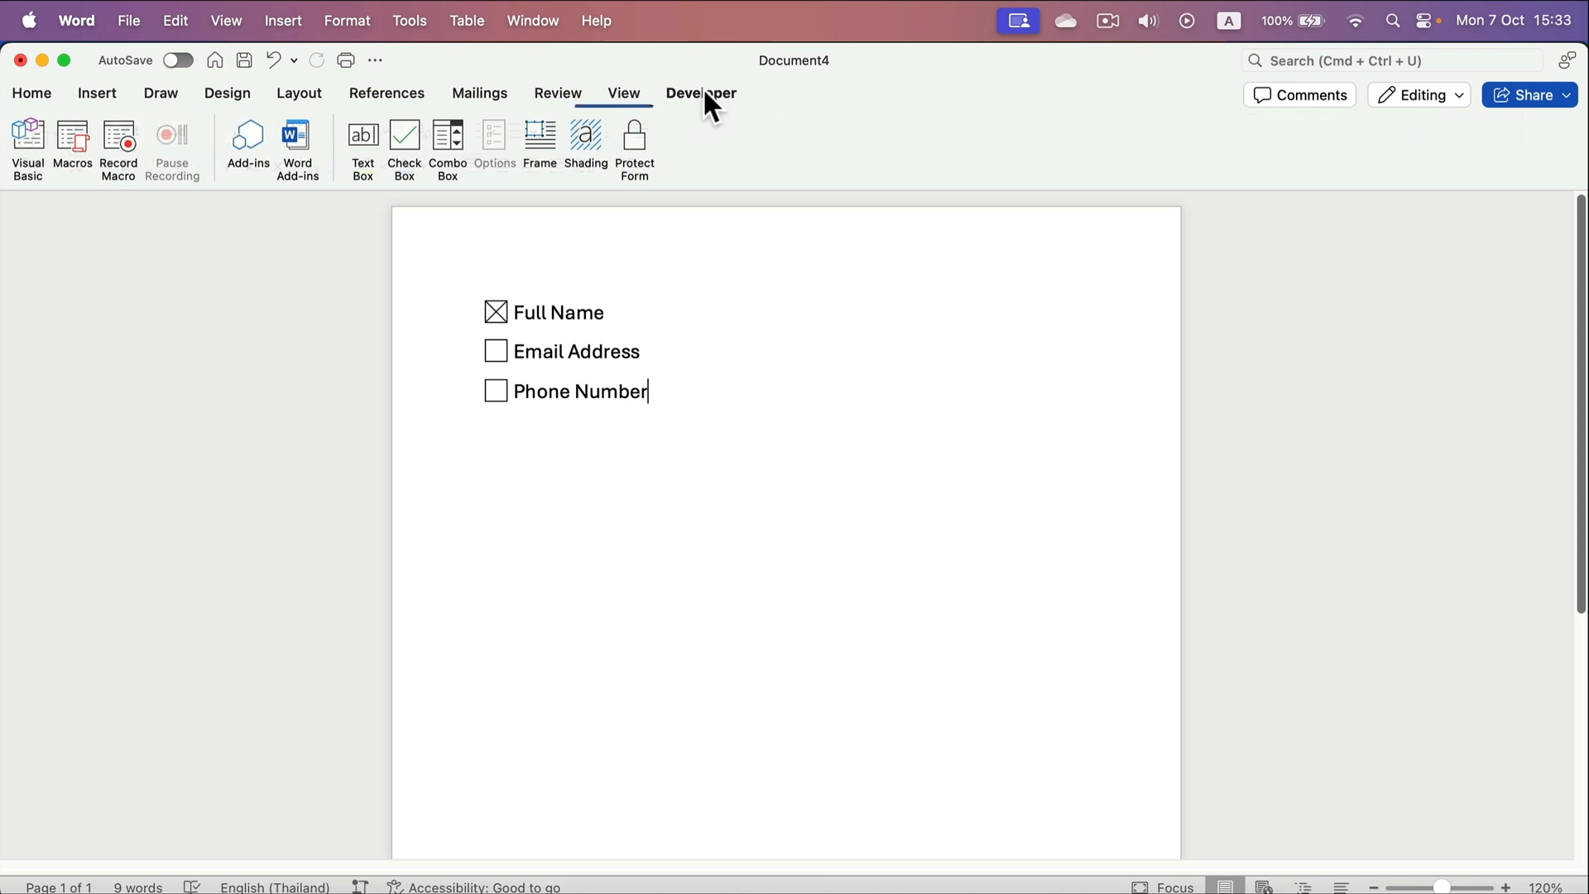
{"action": "left_click", "coordinate": [29, 89]}
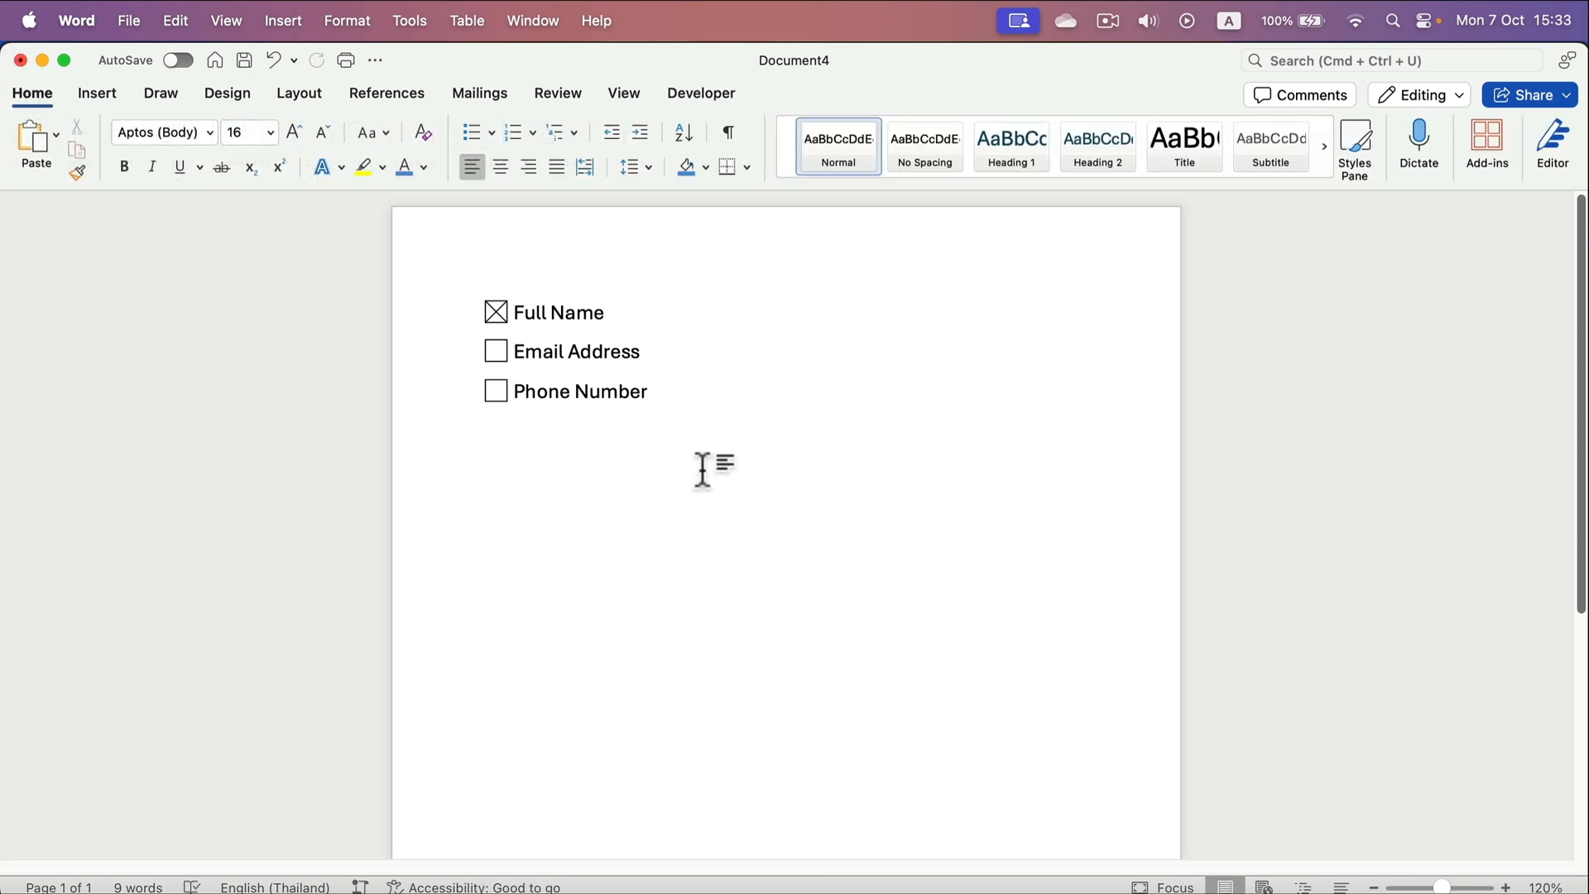
{"action": "key", "text": "super+z"}
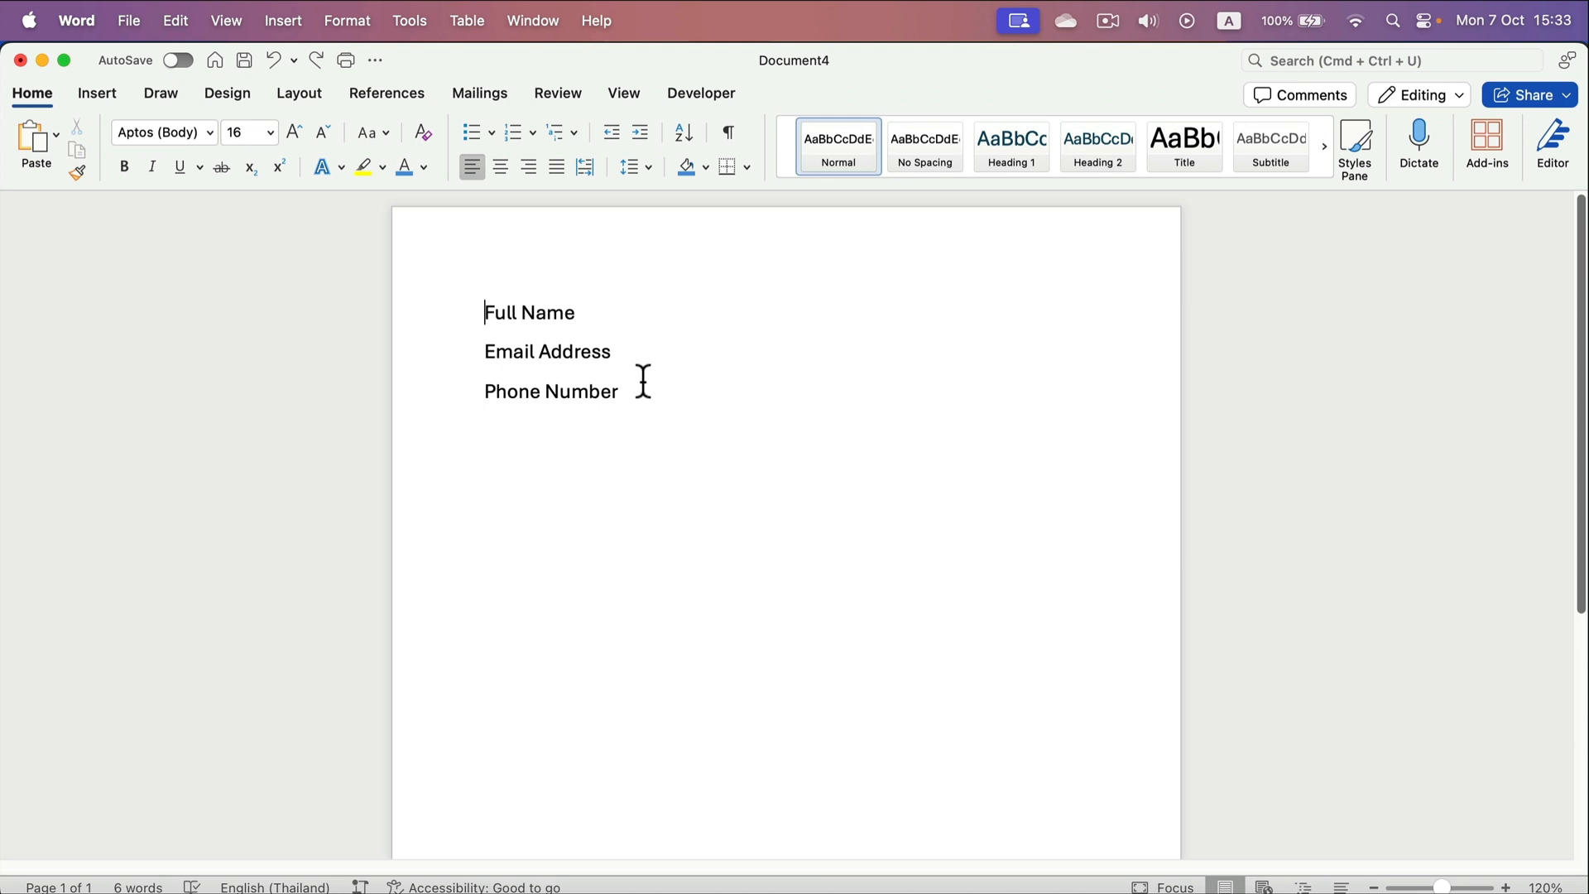
Format the Full Name, Email Address and Phone Number lines as a bulleted list with solid round bullets.
{"action": "left_click_drag", "start_coordinate": [631, 392], "coordinate": [456, 273]}
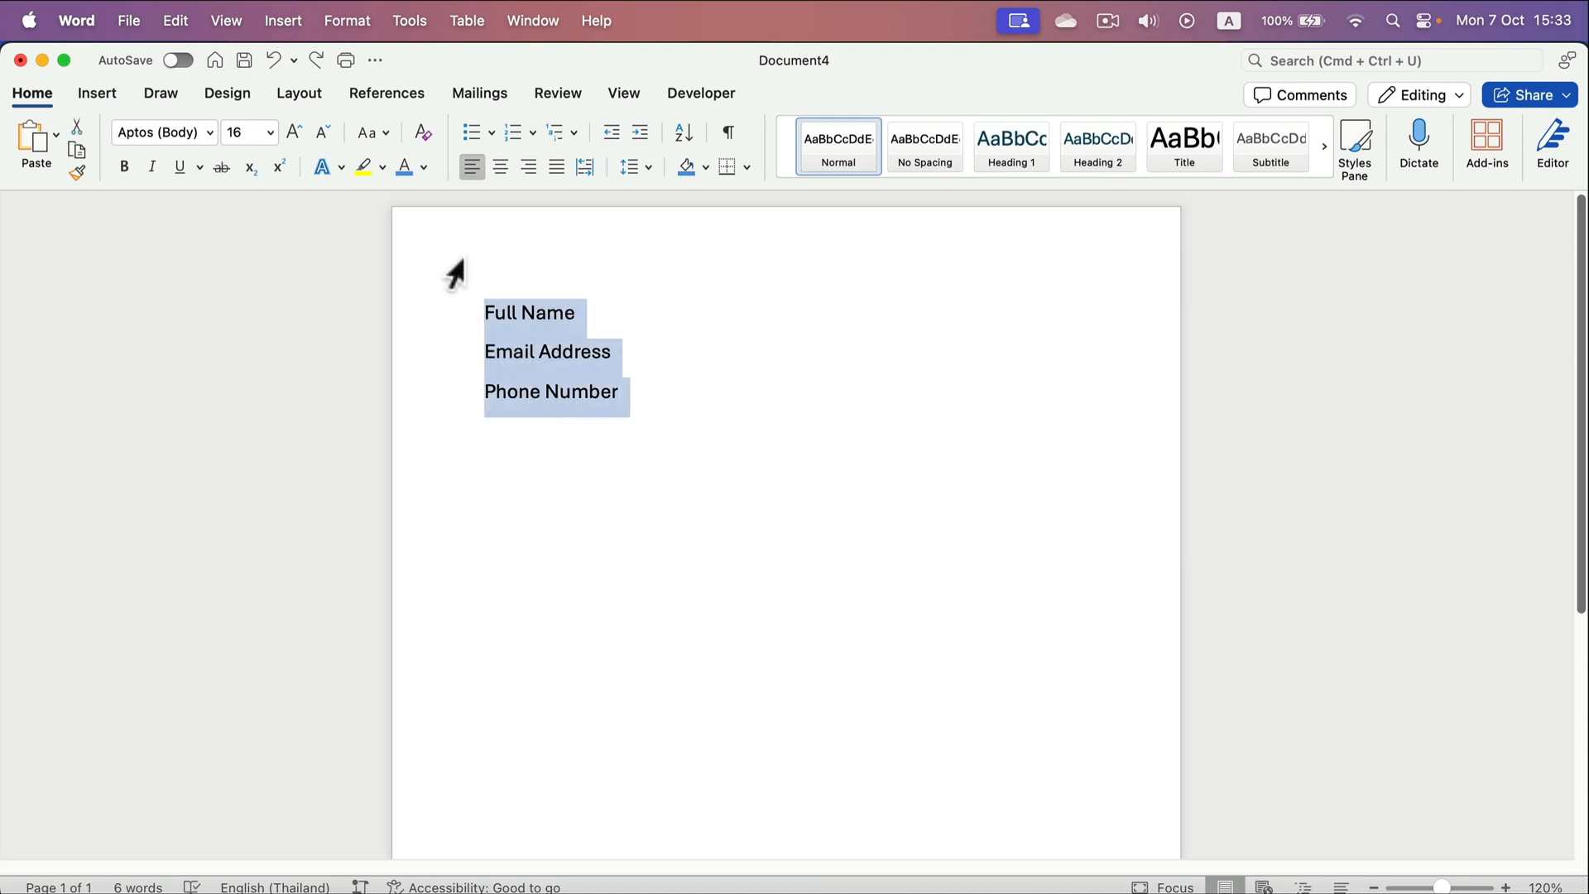
{"action": "left_click", "coordinate": [491, 131]}
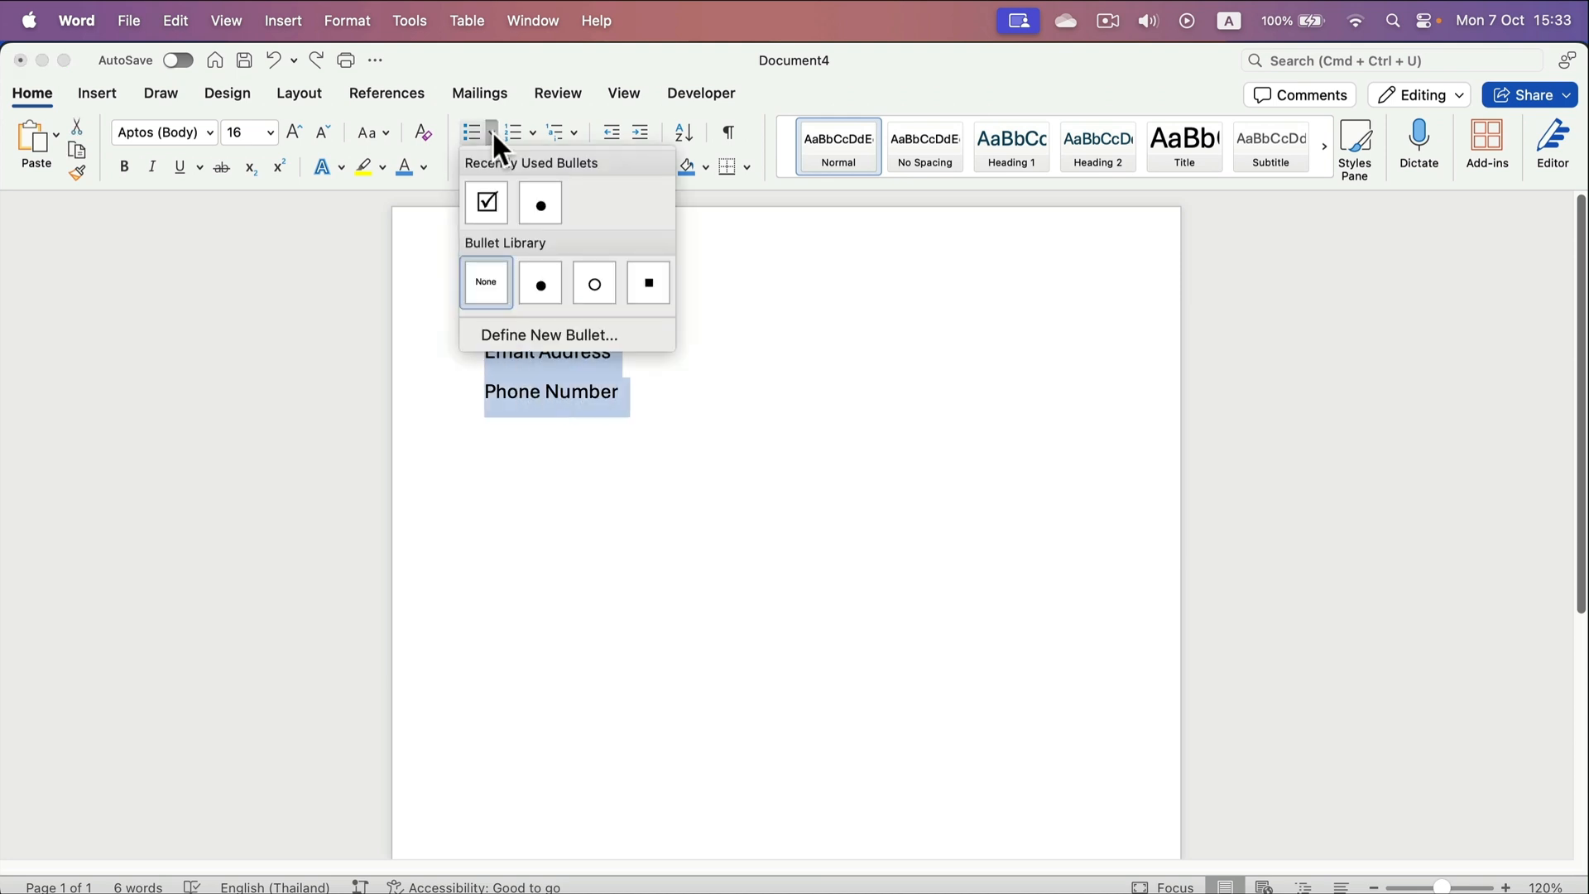
{"action": "left_click", "coordinate": [541, 284]}
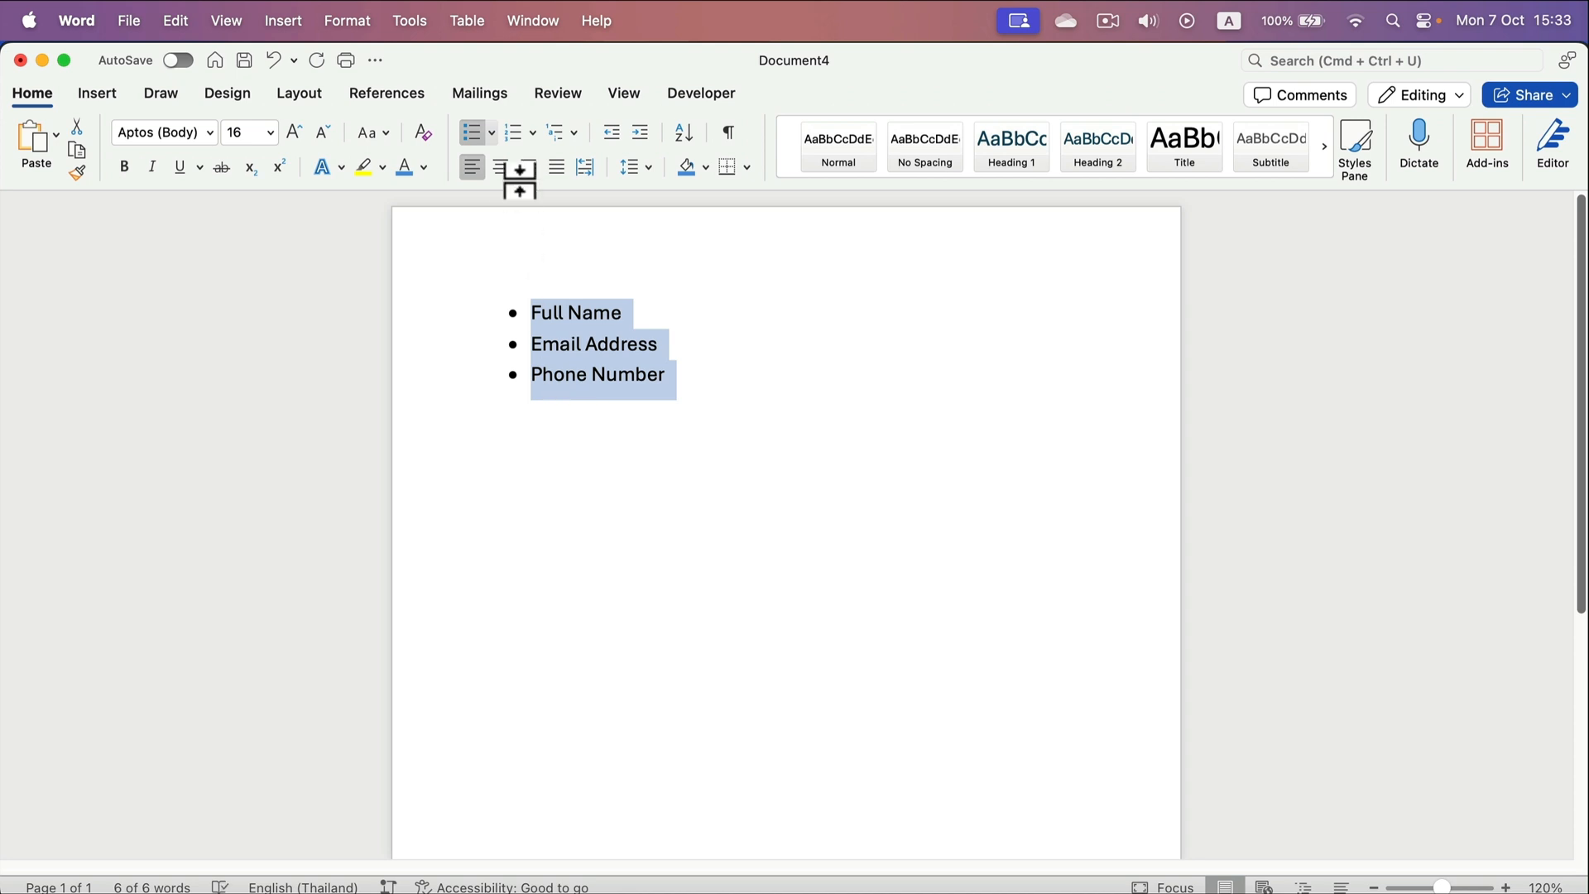
Define a new bullet for the list using the ticked box symbol from the Wingdings 2 font.
{"action": "left_click", "coordinate": [492, 131]}
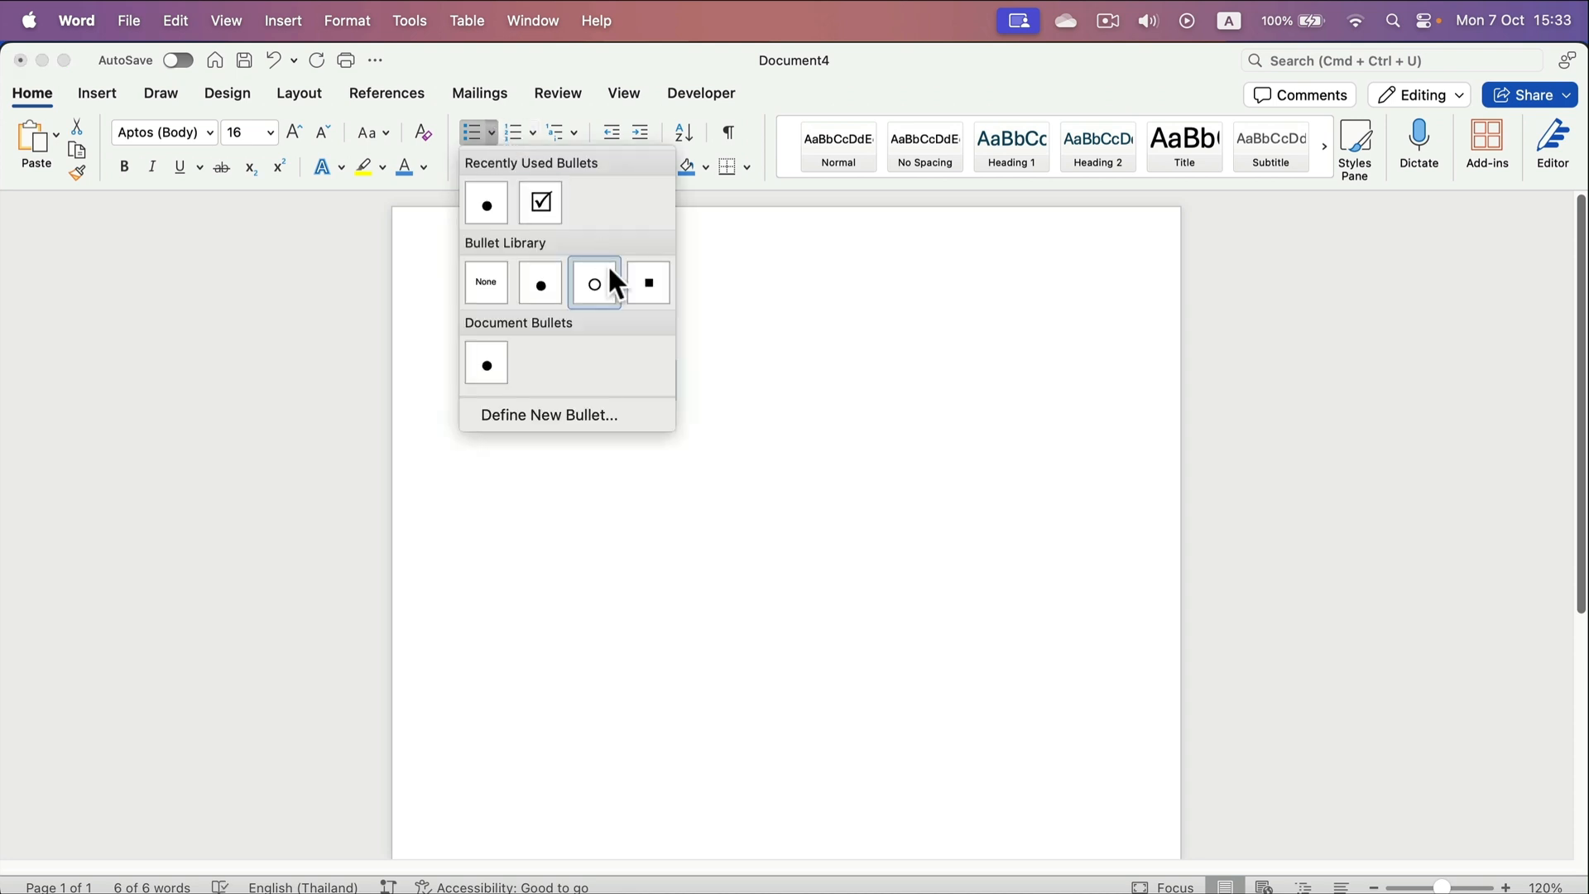
{"action": "left_click", "coordinate": [606, 411]}
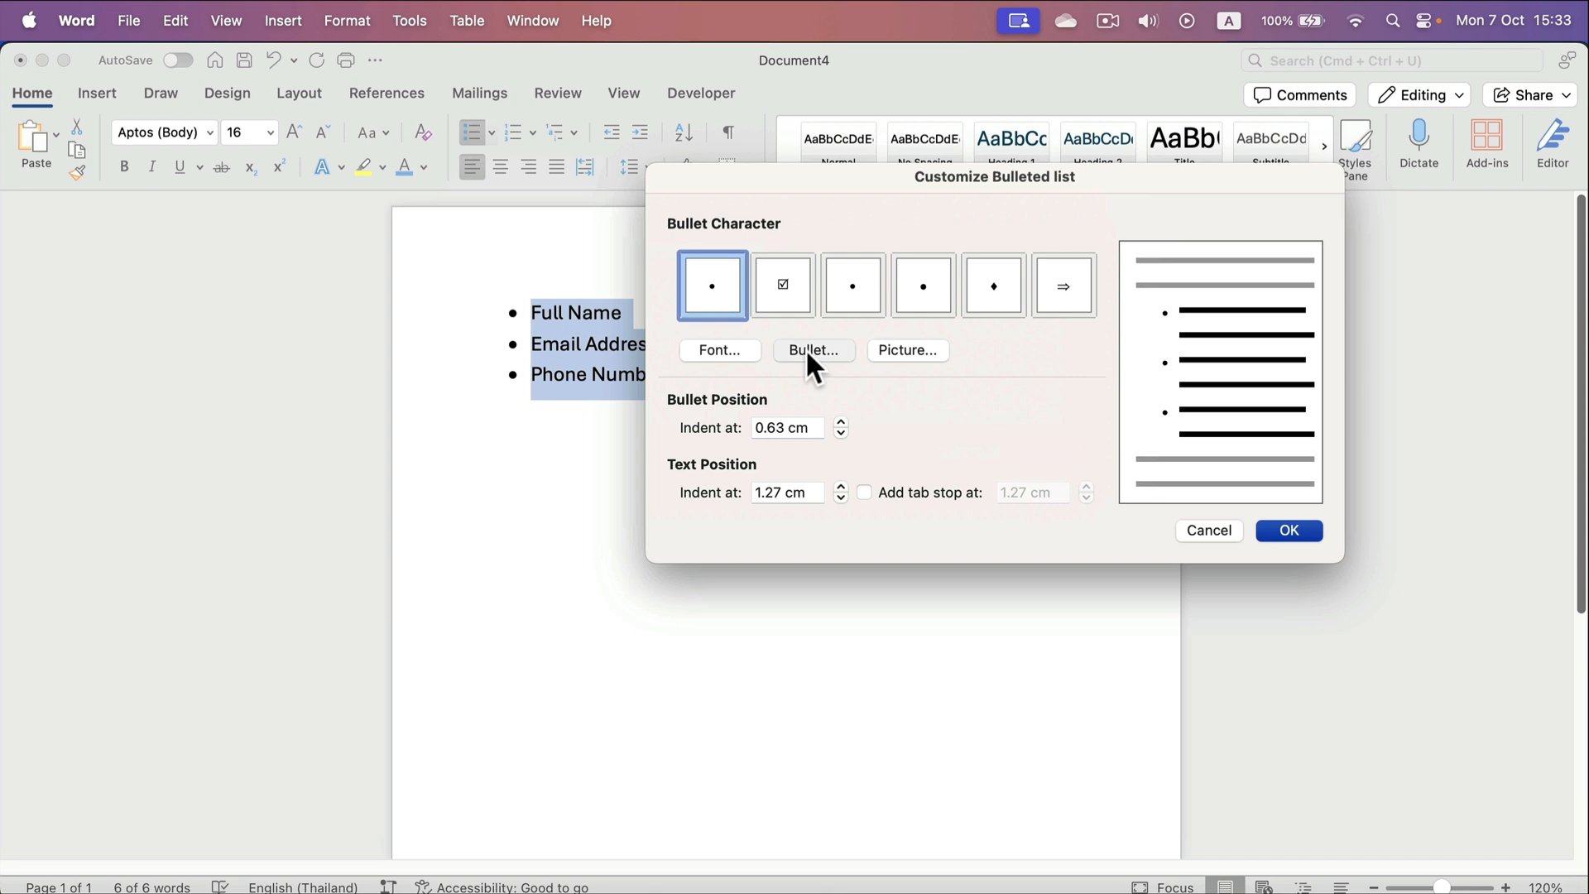
{"action": "left_click", "coordinate": [808, 353]}
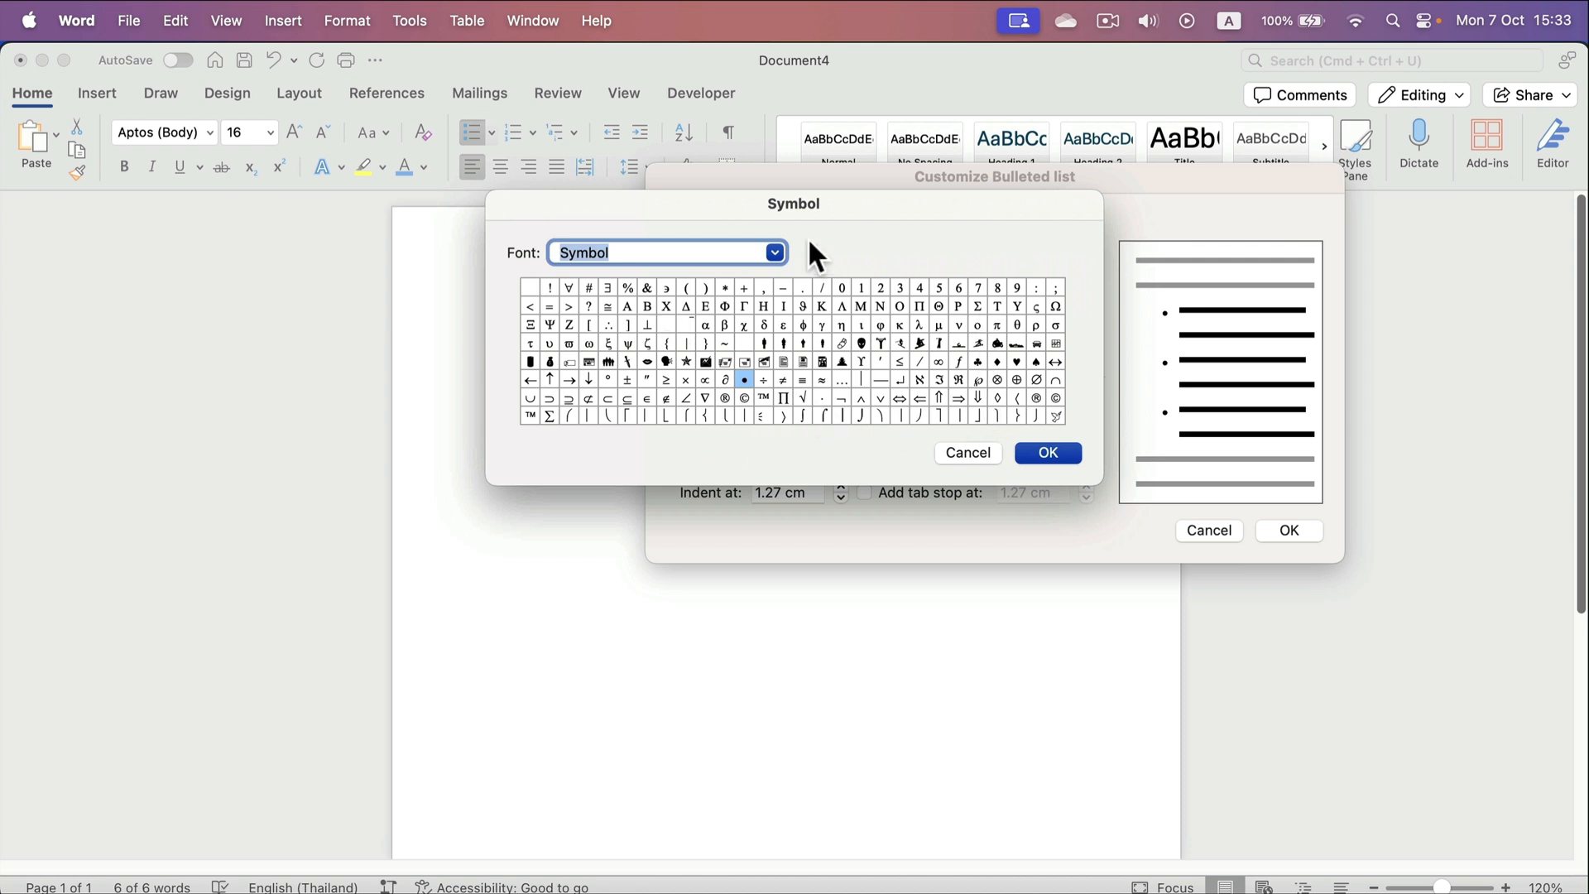
{"action": "left_click", "coordinate": [782, 251]}
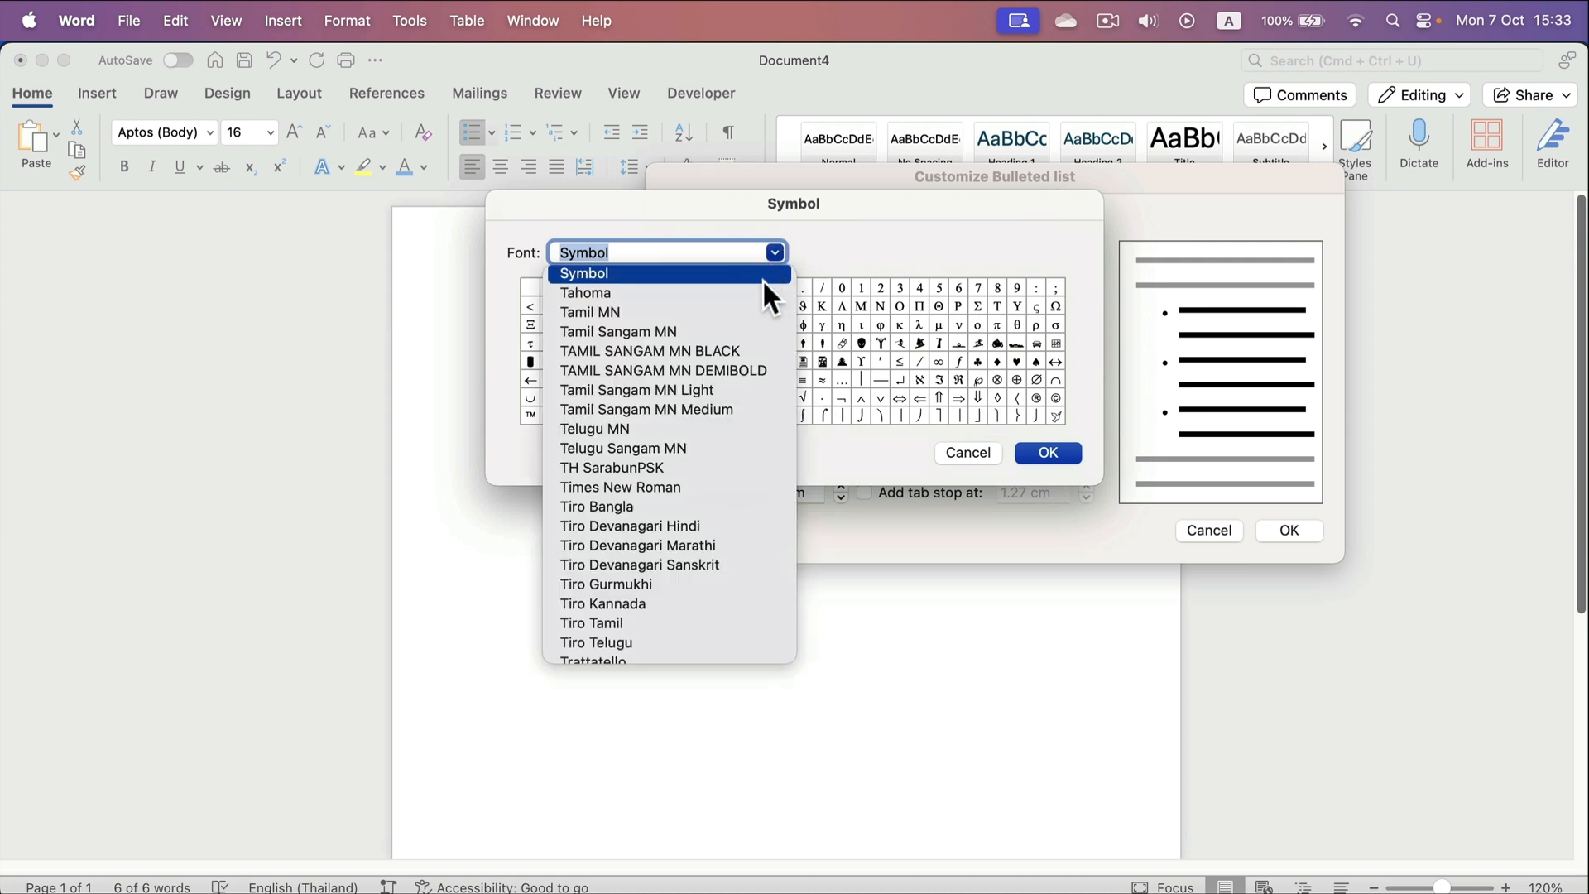
{"action": "scroll", "coordinate": [752, 410], "scroll_direction": "down", "scroll_amount": 5}
{"action": "scroll", "coordinate": [752, 412], "scroll_direction": "down", "scroll_amount": 5}
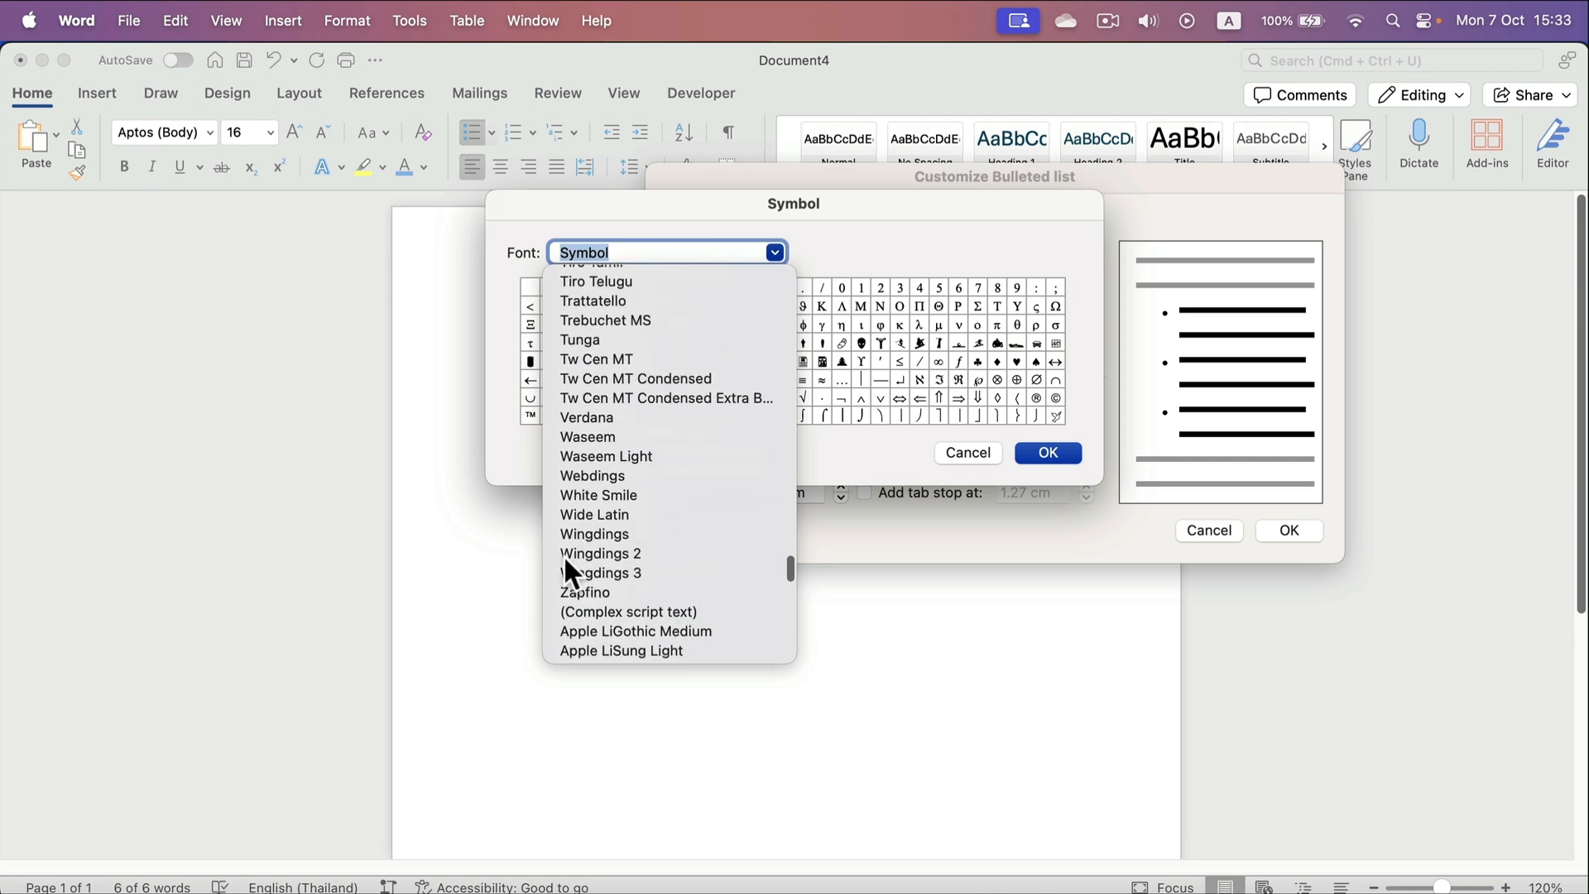
{"action": "left_click", "coordinate": [613, 552]}
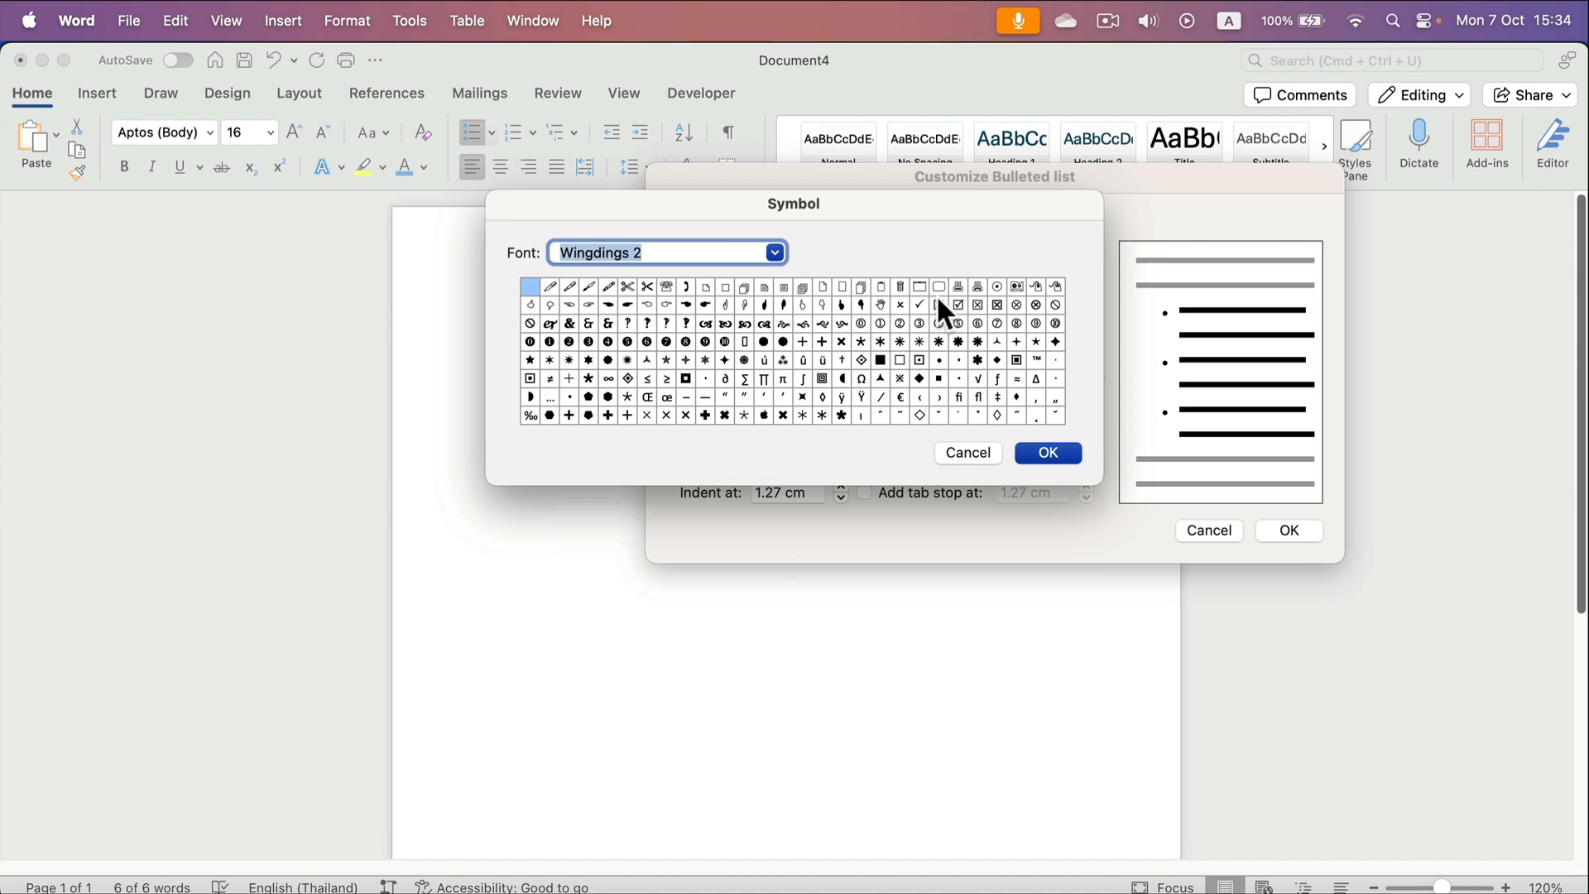
{"action": "left_click", "coordinate": [958, 306]}
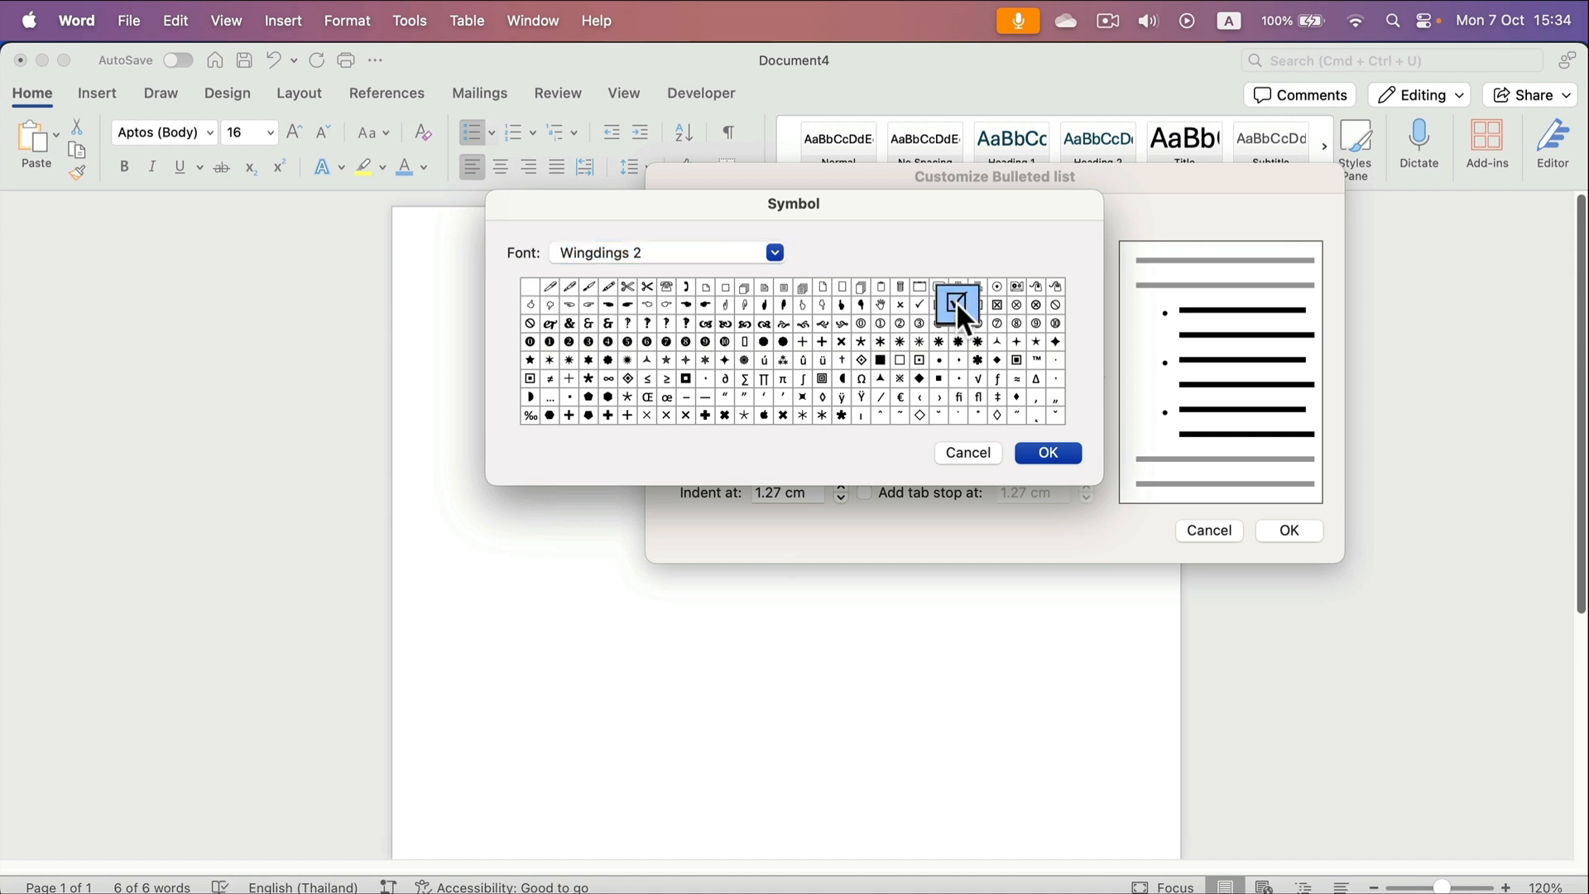
{"action": "left_click", "coordinate": [1049, 453]}
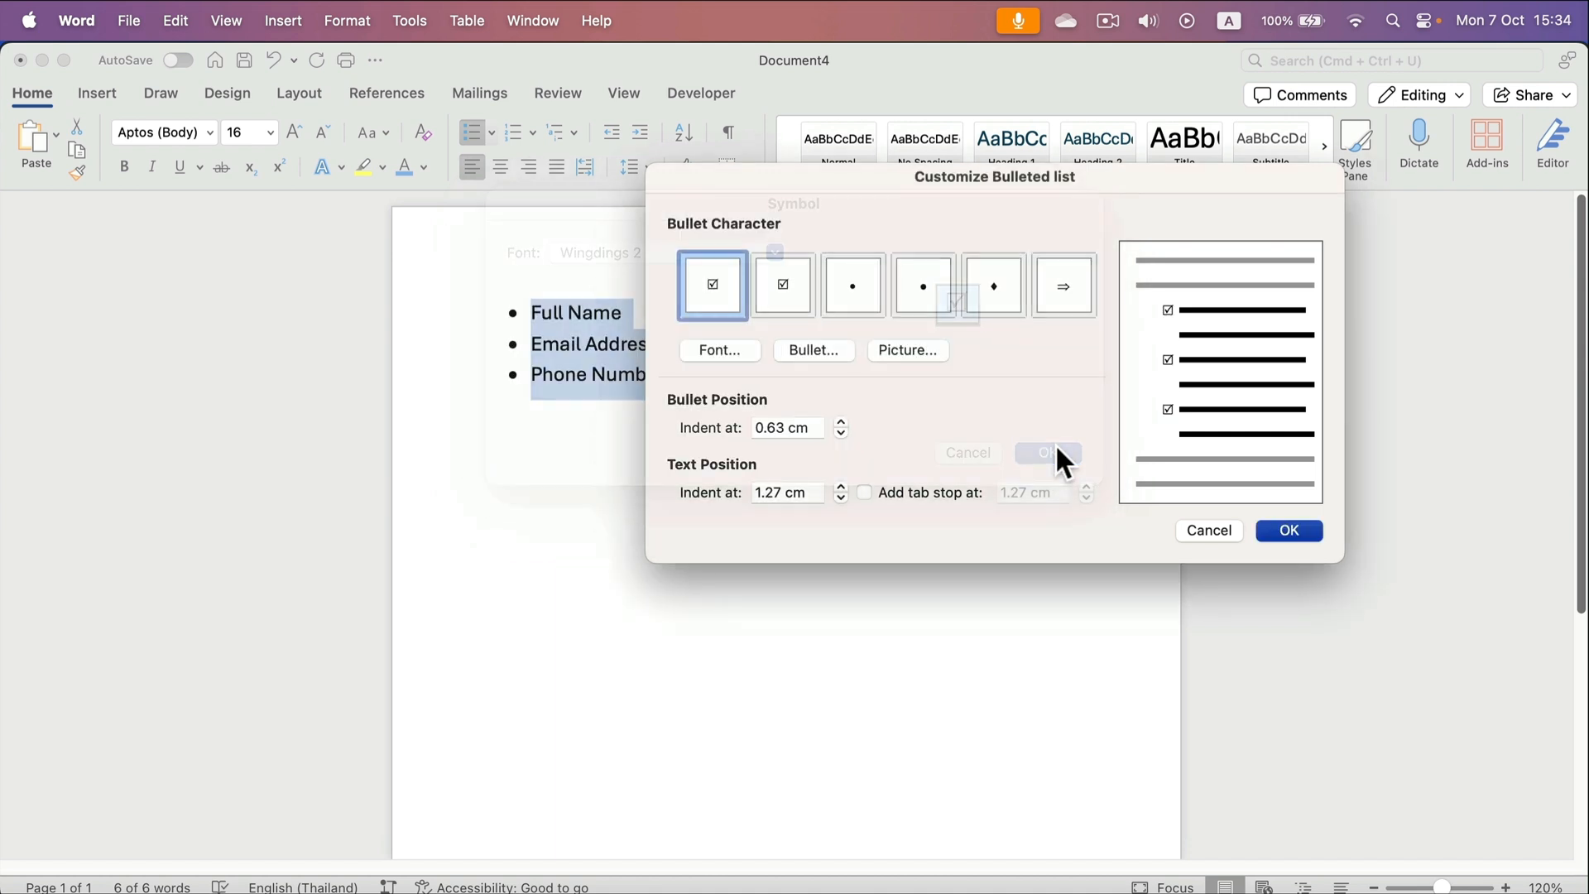
{"action": "left_click", "coordinate": [1292, 533]}
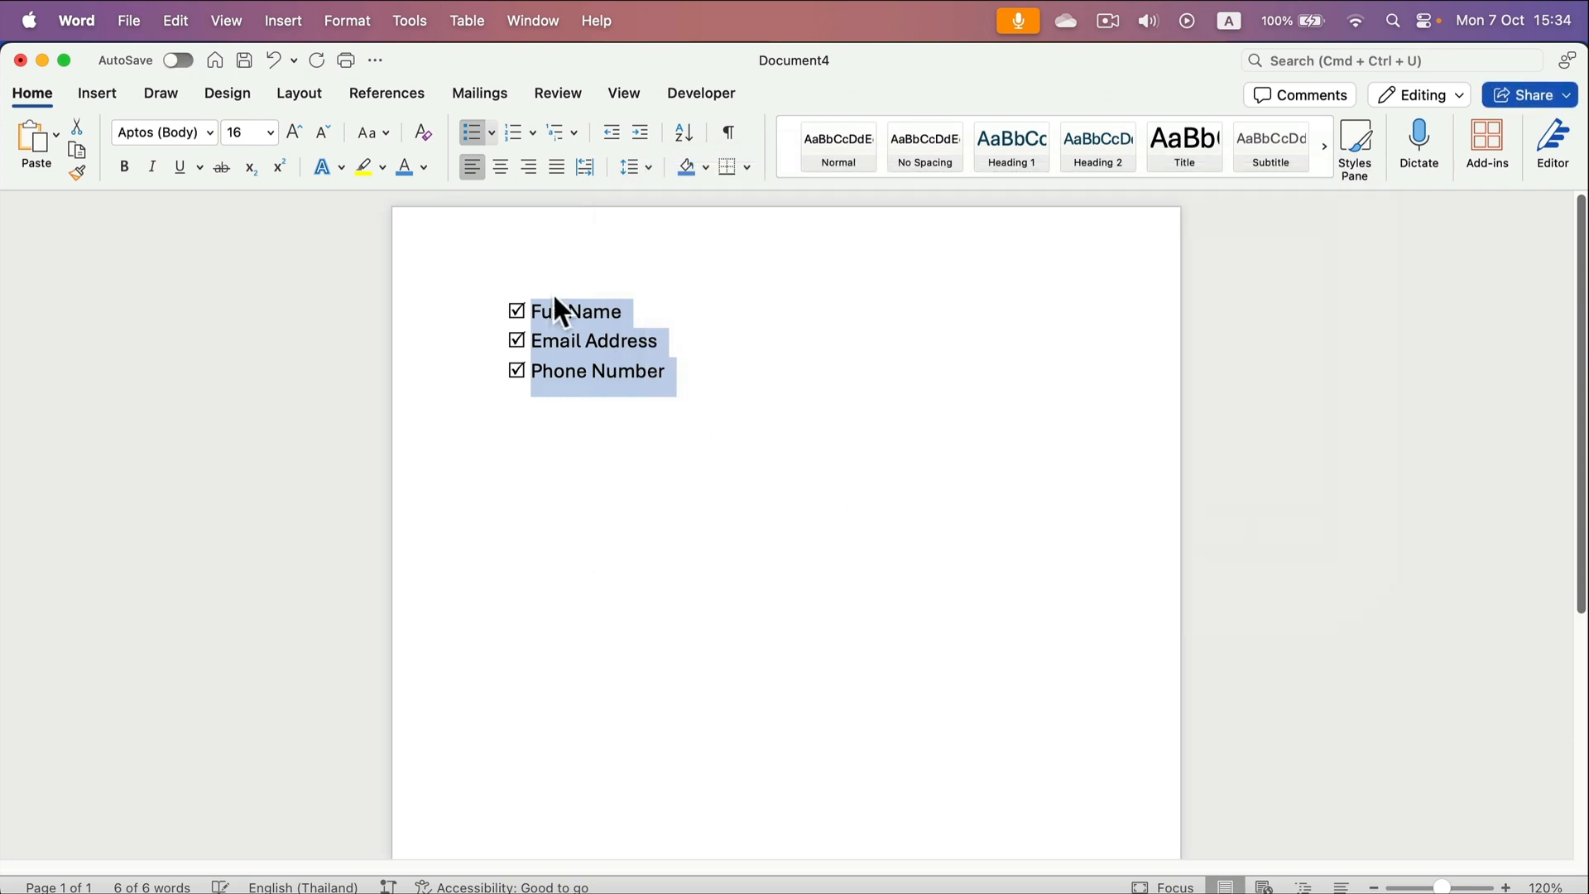
End the bulleted list after Phone Number and continue on a normal line below it.
{"action": "left_click", "coordinate": [745, 414]}
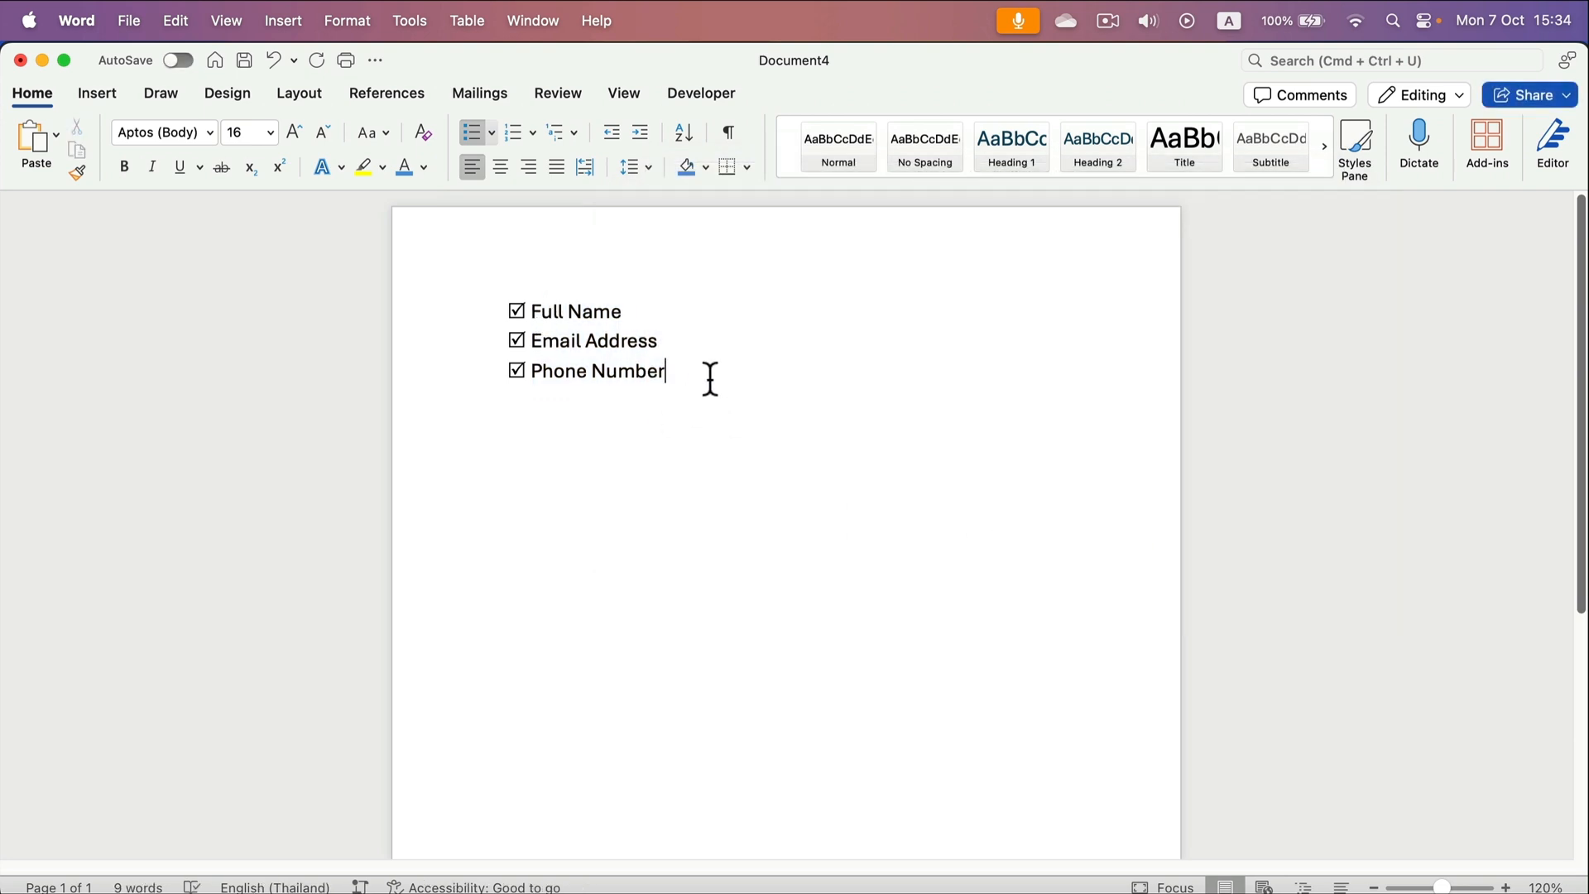
{"action": "key", "text": "Return"}
{"action": "key", "text": "Return"}
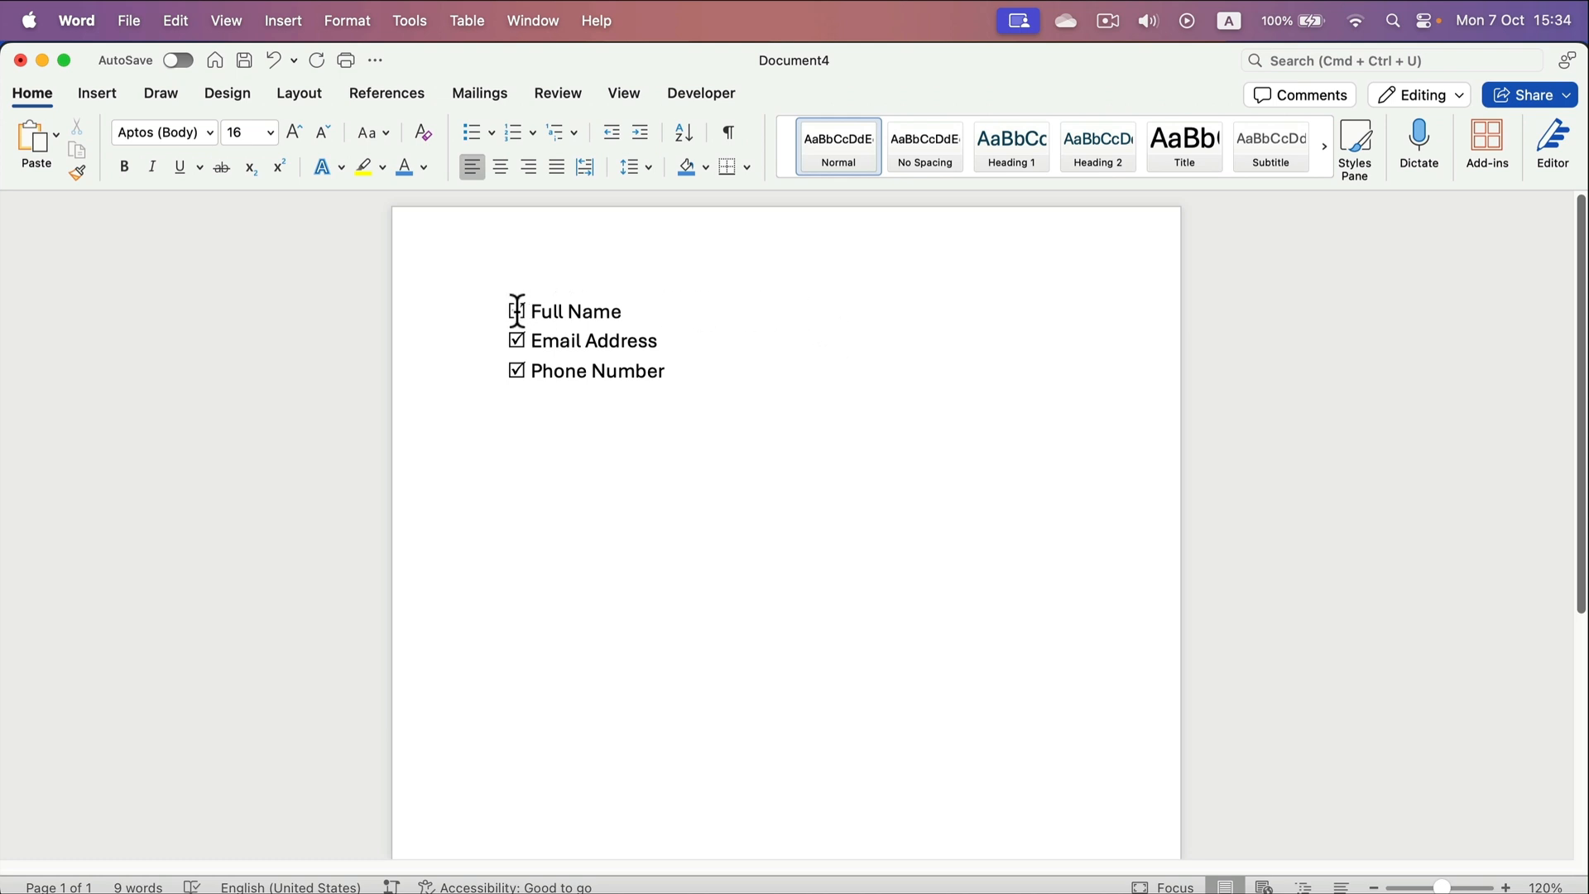
{"action": "left_click", "coordinate": [700, 94]}
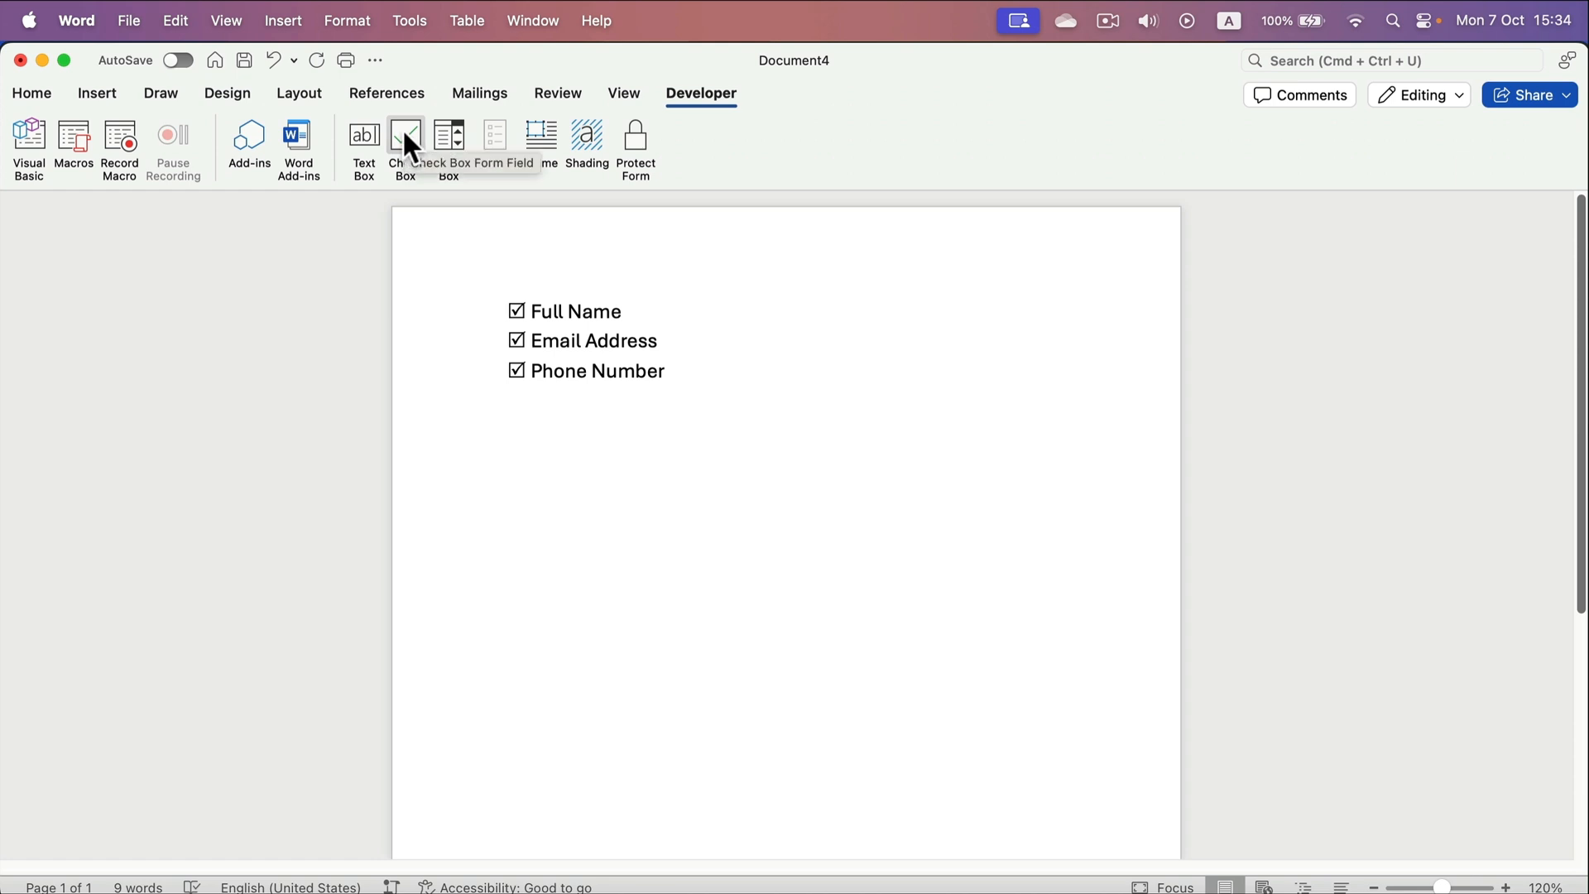
{"action": "left_click", "coordinate": [38, 95]}
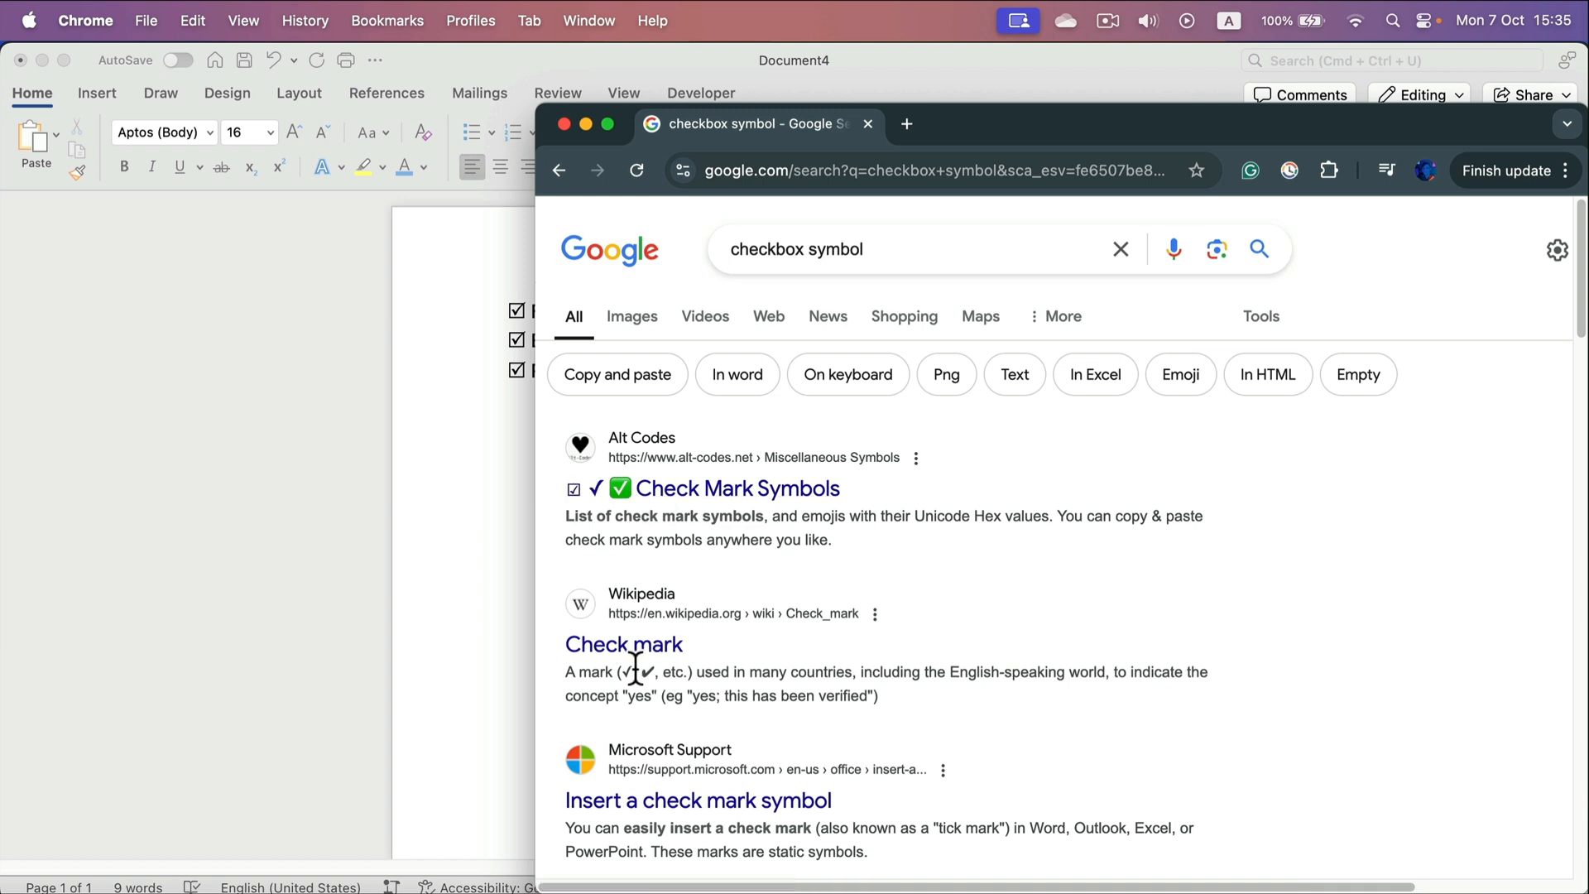
Copy the ✔ symbol from the Wikipedia search result in Chrome, paste it below the list in Word and add check marks on two more lines.
{"action": "left_click_drag", "start_coordinate": [638, 672], "coordinate": [654, 672]}
{"action": "key", "text": "super+c"}
{"action": "left_click", "coordinate": [468, 522]}
{"action": "key", "text": "super+v"}
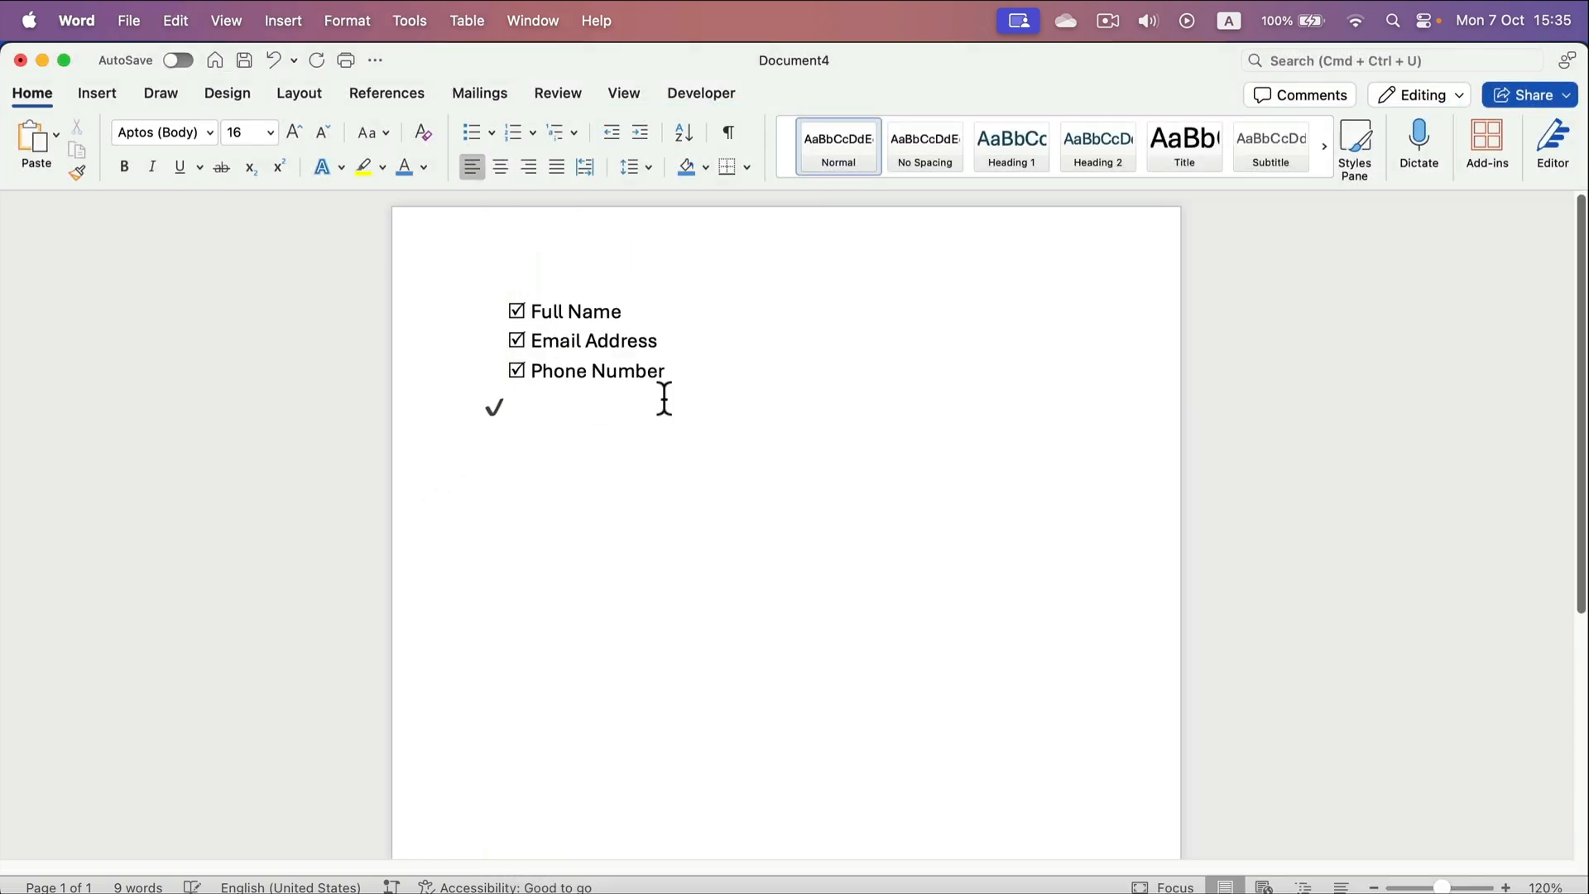
{"action": "key", "text": "Return"}
{"action": "type", "text": "✓"}
{"action": "key", "text": "Return"}
{"action": "type", "text": "✓"}
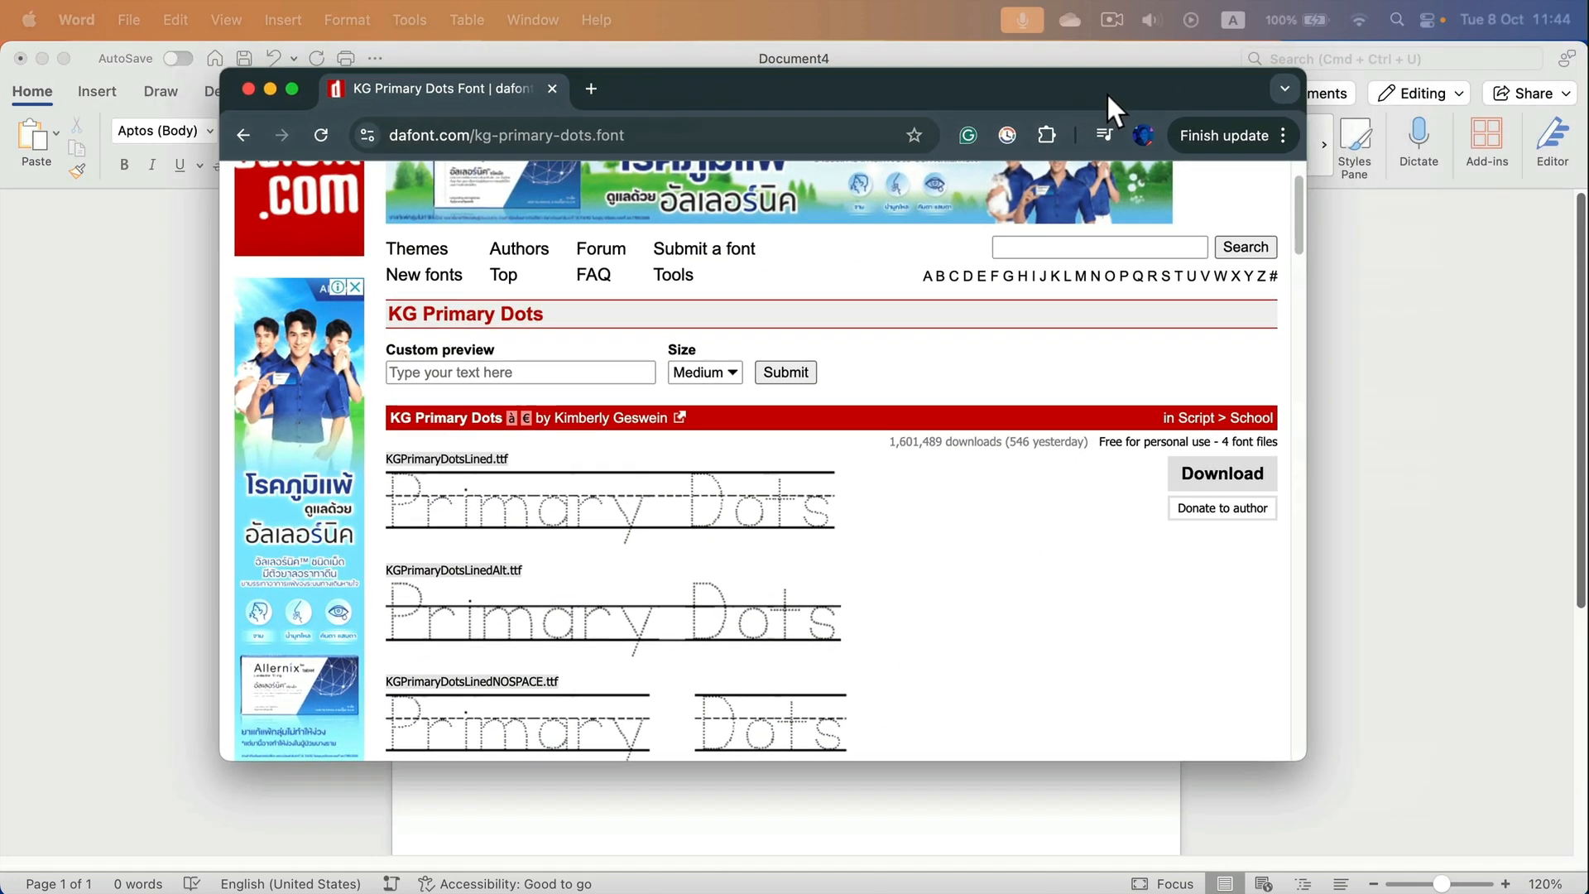
Download the KG Primary Dots font from its dafont.com page in Chrome and install KG Primary Dots Lined from kg_primary_dots.zip.
{"action": "left_click_drag", "start_coordinate": [1106, 92], "coordinate": [1164, 128]}
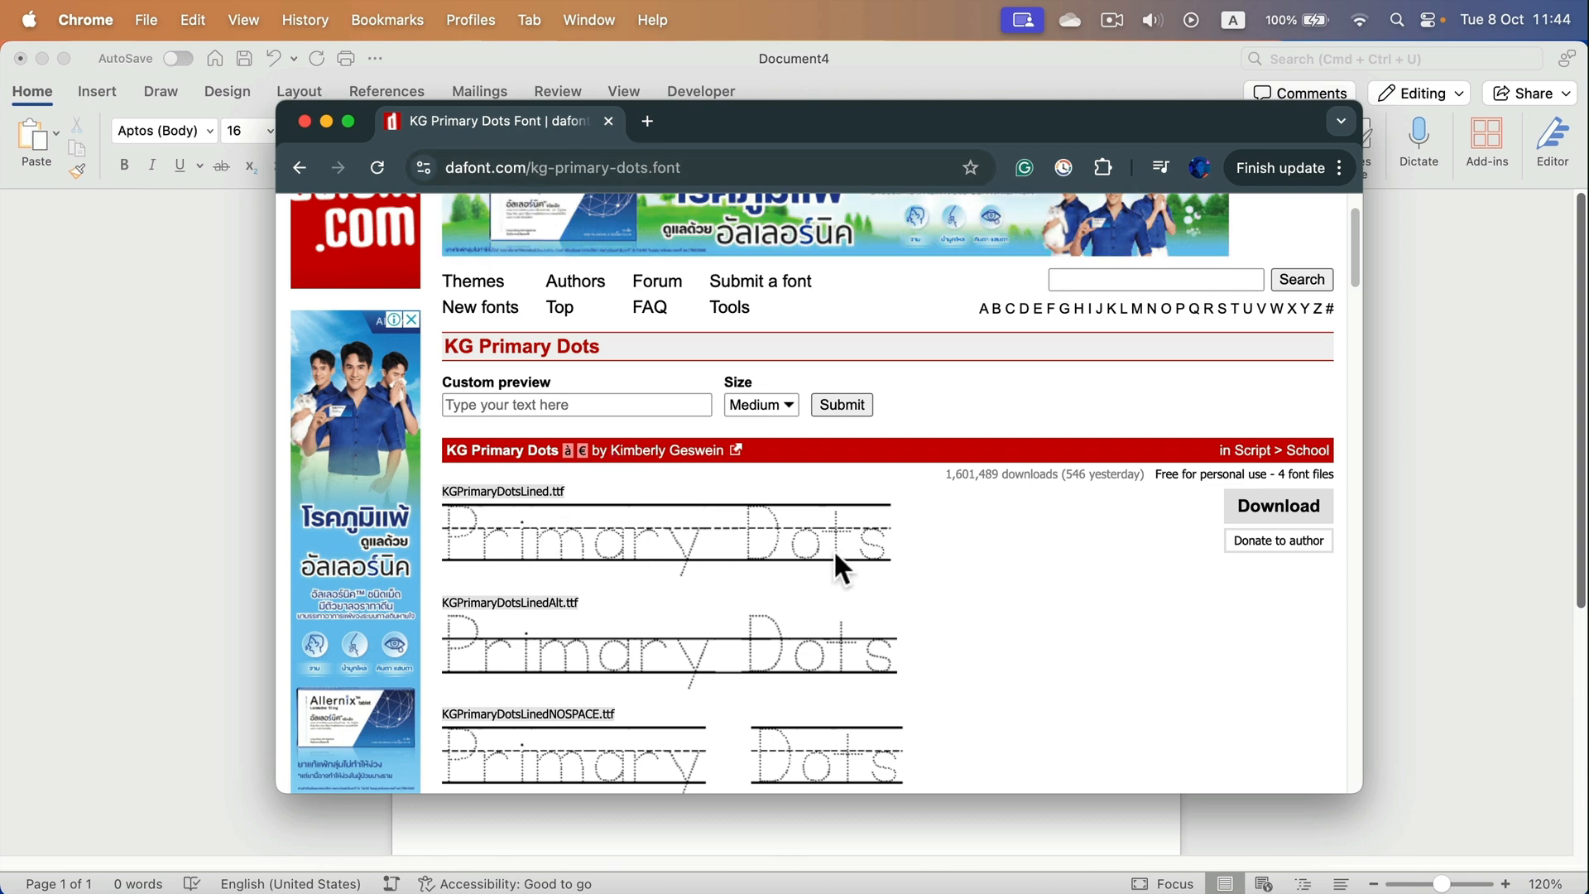
{"action": "scroll", "coordinate": [832, 549], "scroll_direction": "down", "scroll_amount": 3}
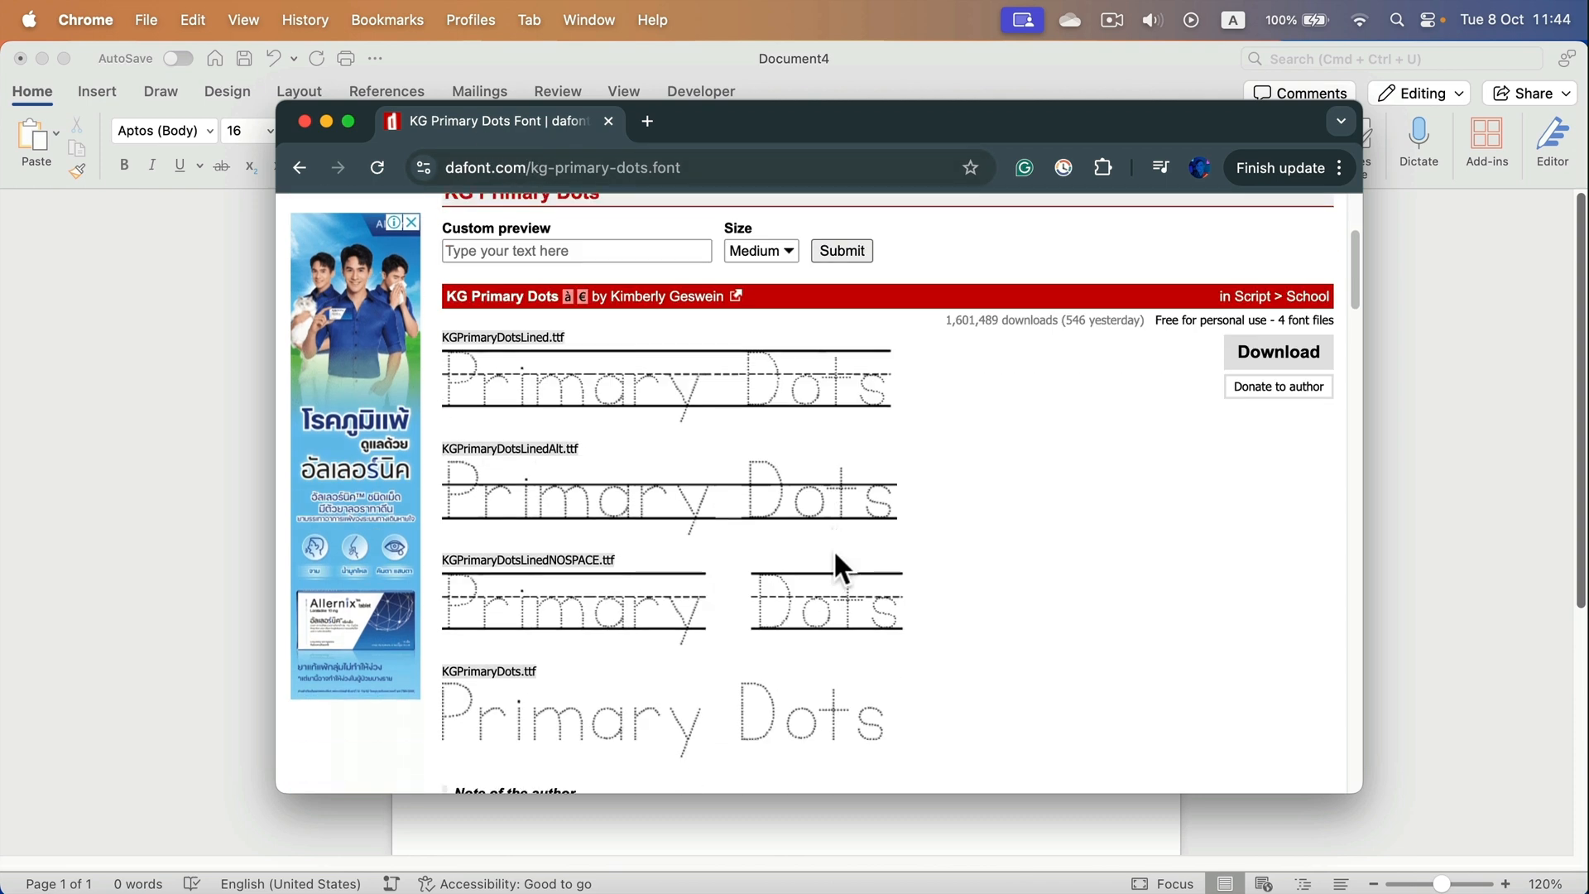
{"action": "scroll", "coordinate": [831, 554], "scroll_direction": "down", "scroll_amount": 4}
{"action": "scroll", "coordinate": [831, 555], "scroll_direction": "up", "scroll_amount": 6}
{"action": "scroll", "coordinate": [831, 552], "scroll_direction": "down", "scroll_amount": 5}
{"action": "scroll", "coordinate": [832, 548], "scroll_direction": "up", "scroll_amount": 4}
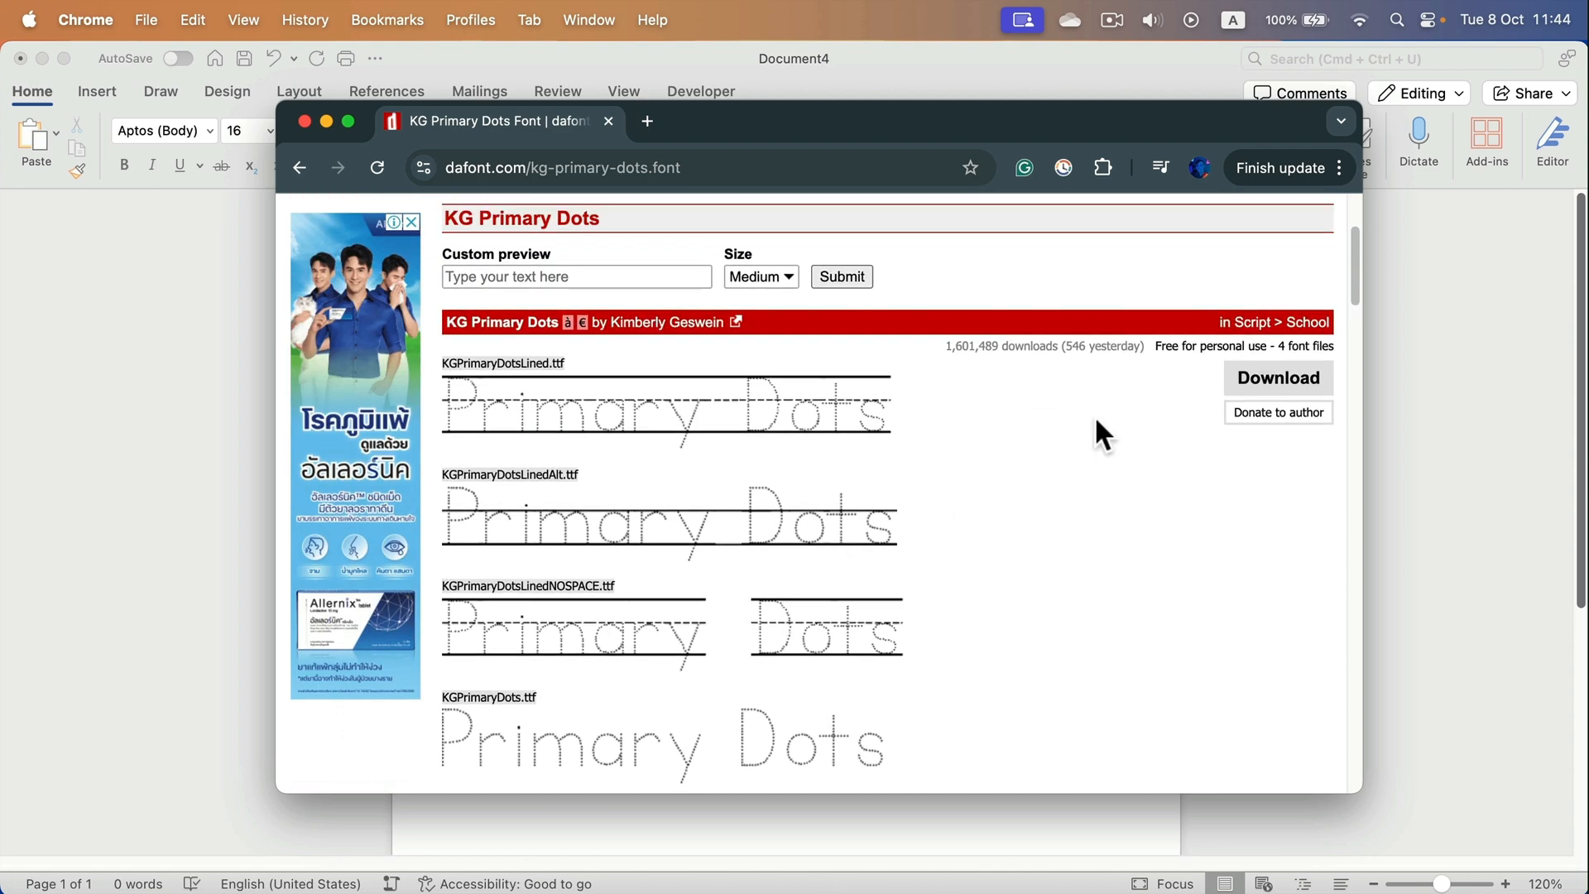
{"action": "left_click", "coordinate": [1285, 388]}
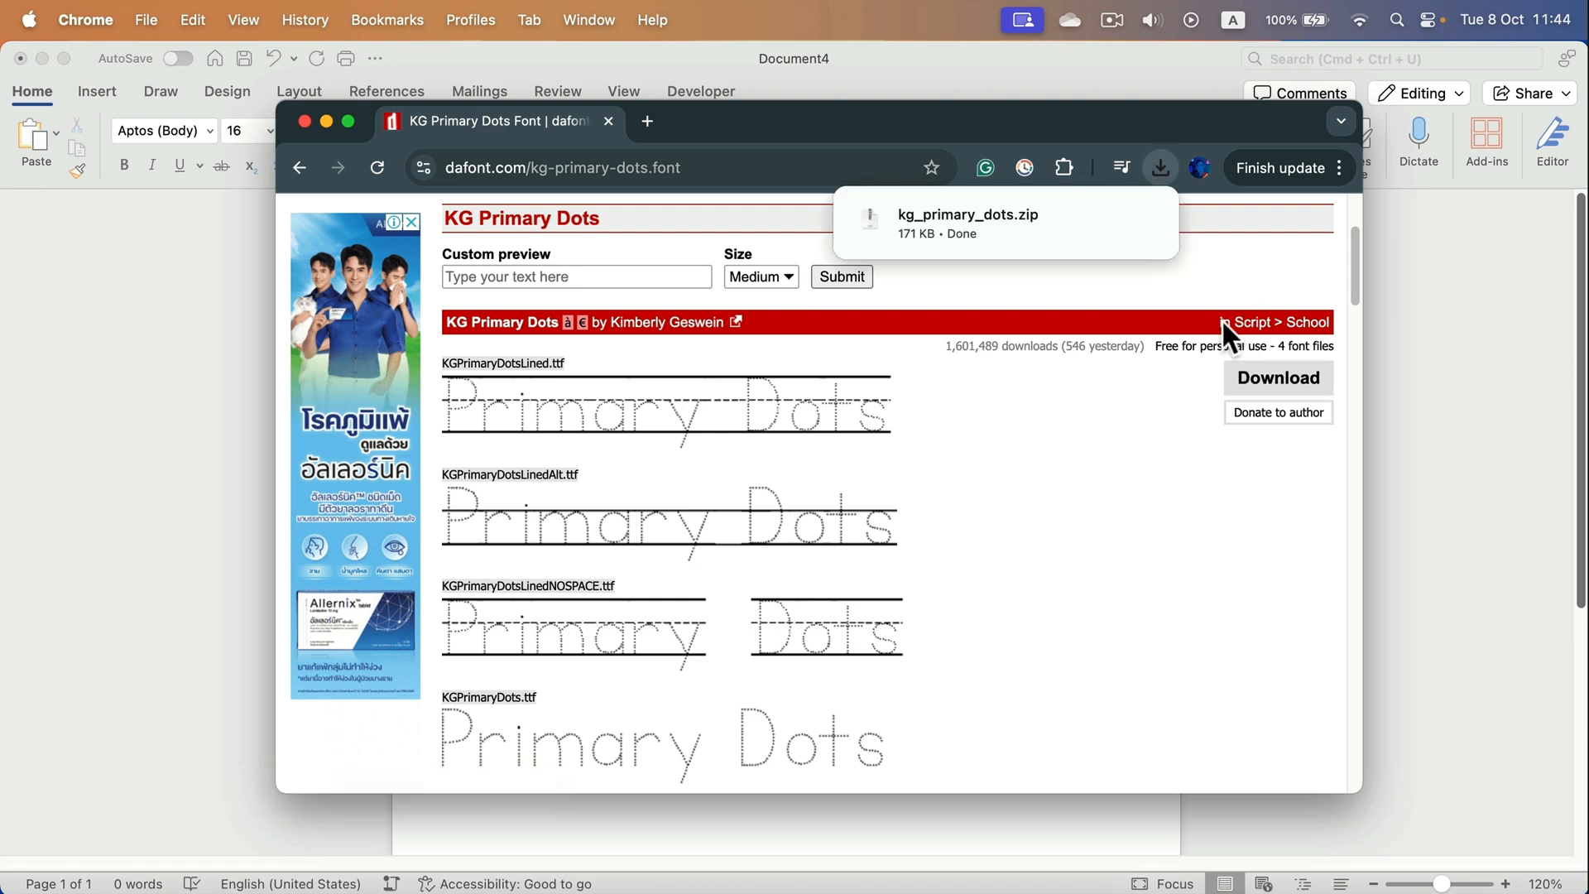
{"action": "left_click", "coordinate": [1032, 236]}
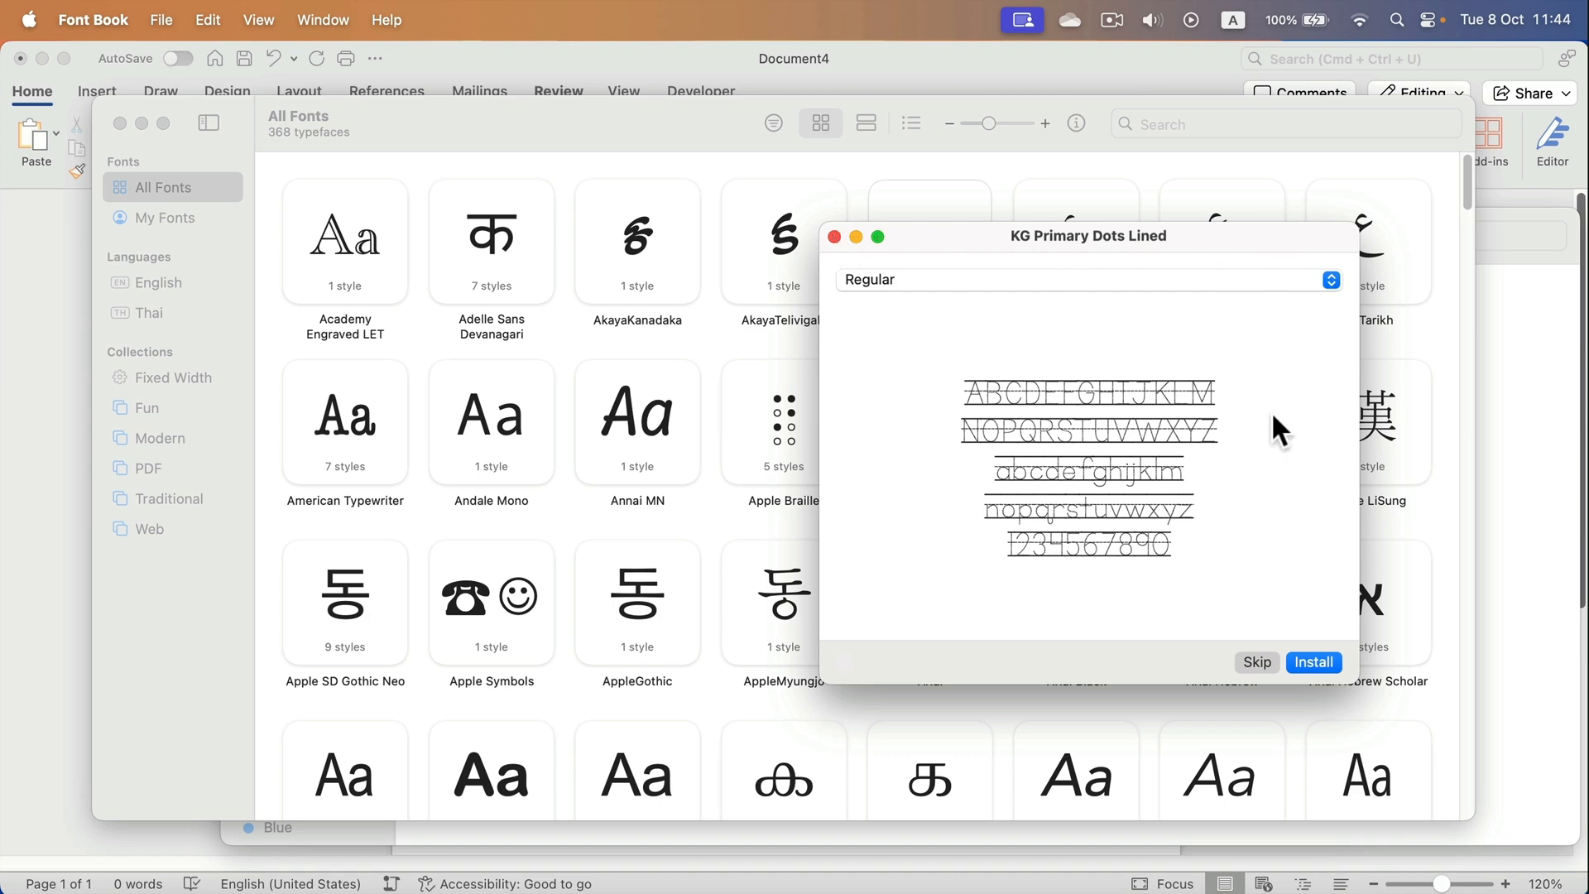
{"action": "left_click", "coordinate": [1324, 660]}
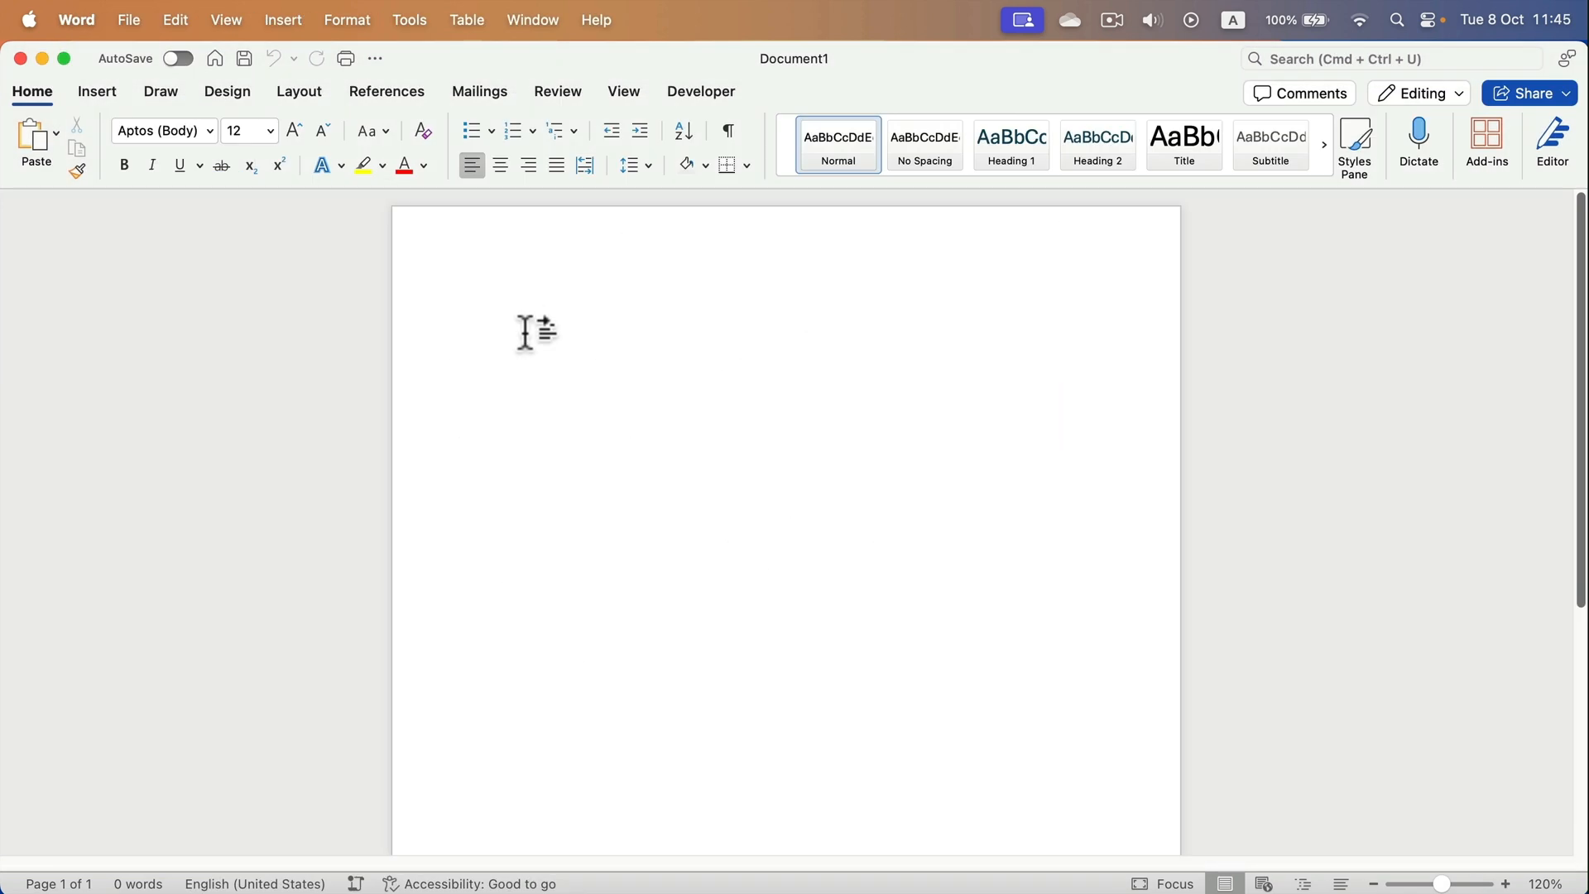
Enter a row of fifteen capital A's separated by spaces and set its font to KG Primary Dots Lined.
{"action": "type", "text": "AAAAAAAAAAAAAA"}
{"action": "left_click_drag", "start_coordinate": [698, 312], "coordinate": [430, 326]}
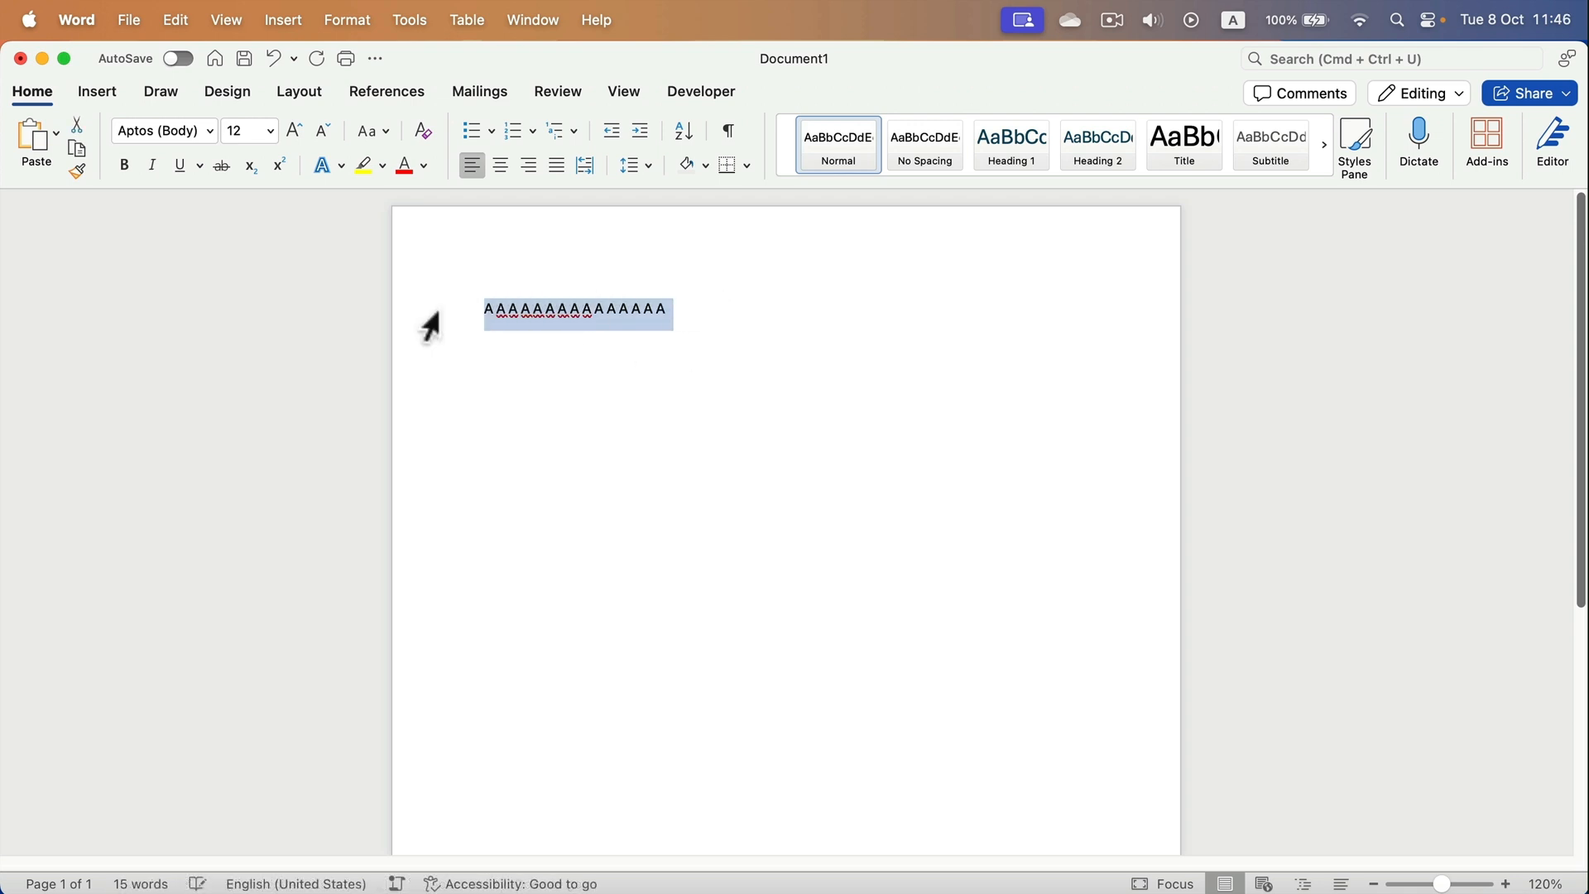
{"action": "left_click", "coordinate": [210, 130]}
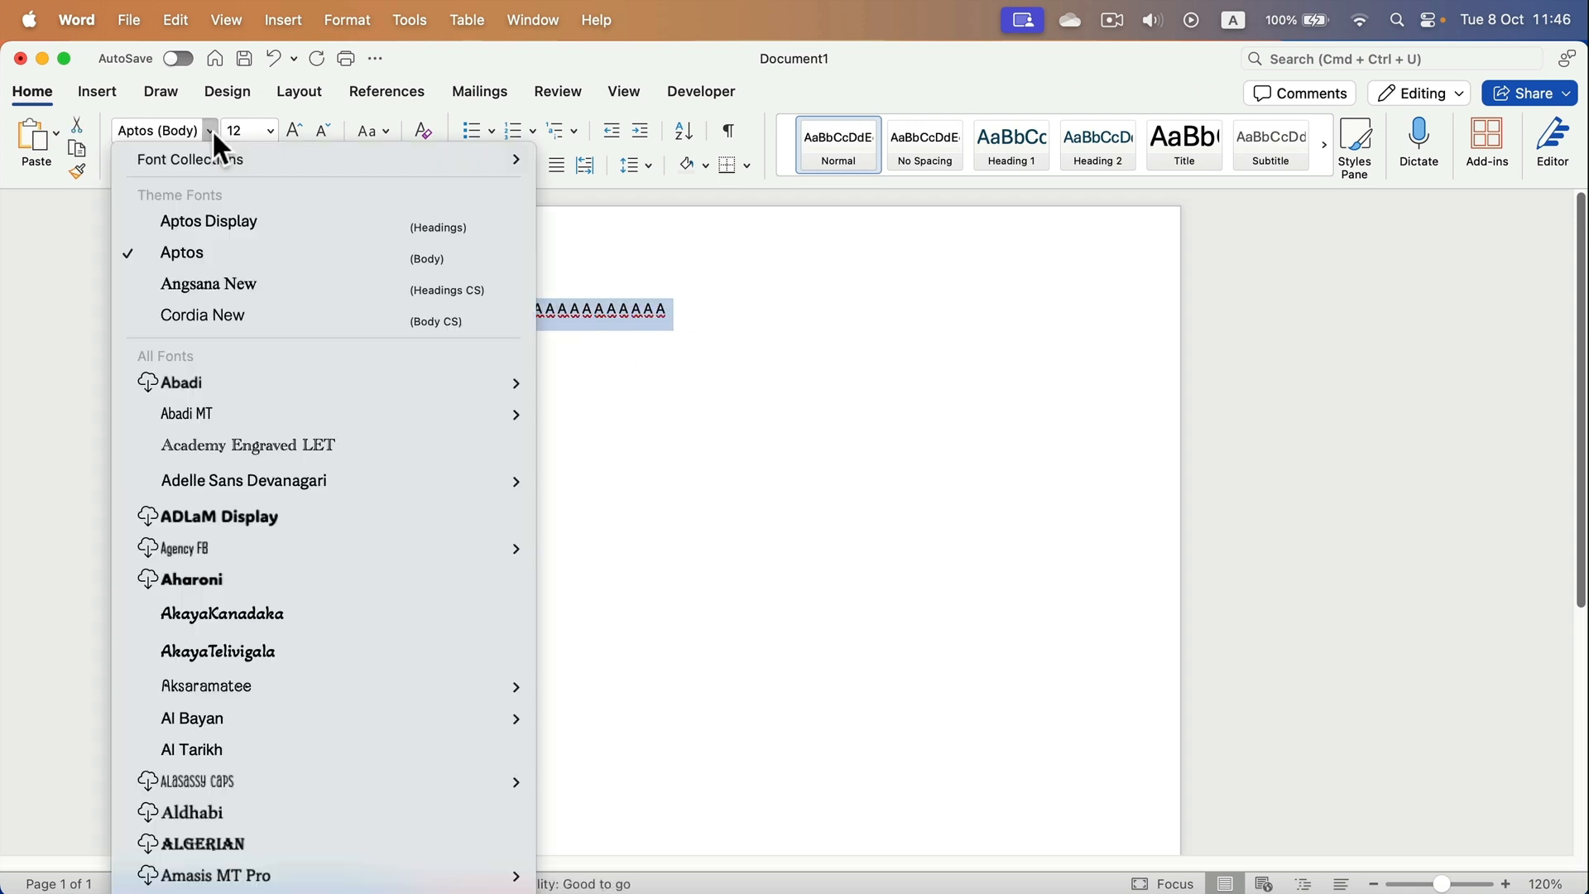
{"action": "scroll", "coordinate": [295, 545], "scroll_direction": "down", "scroll_amount": 20}
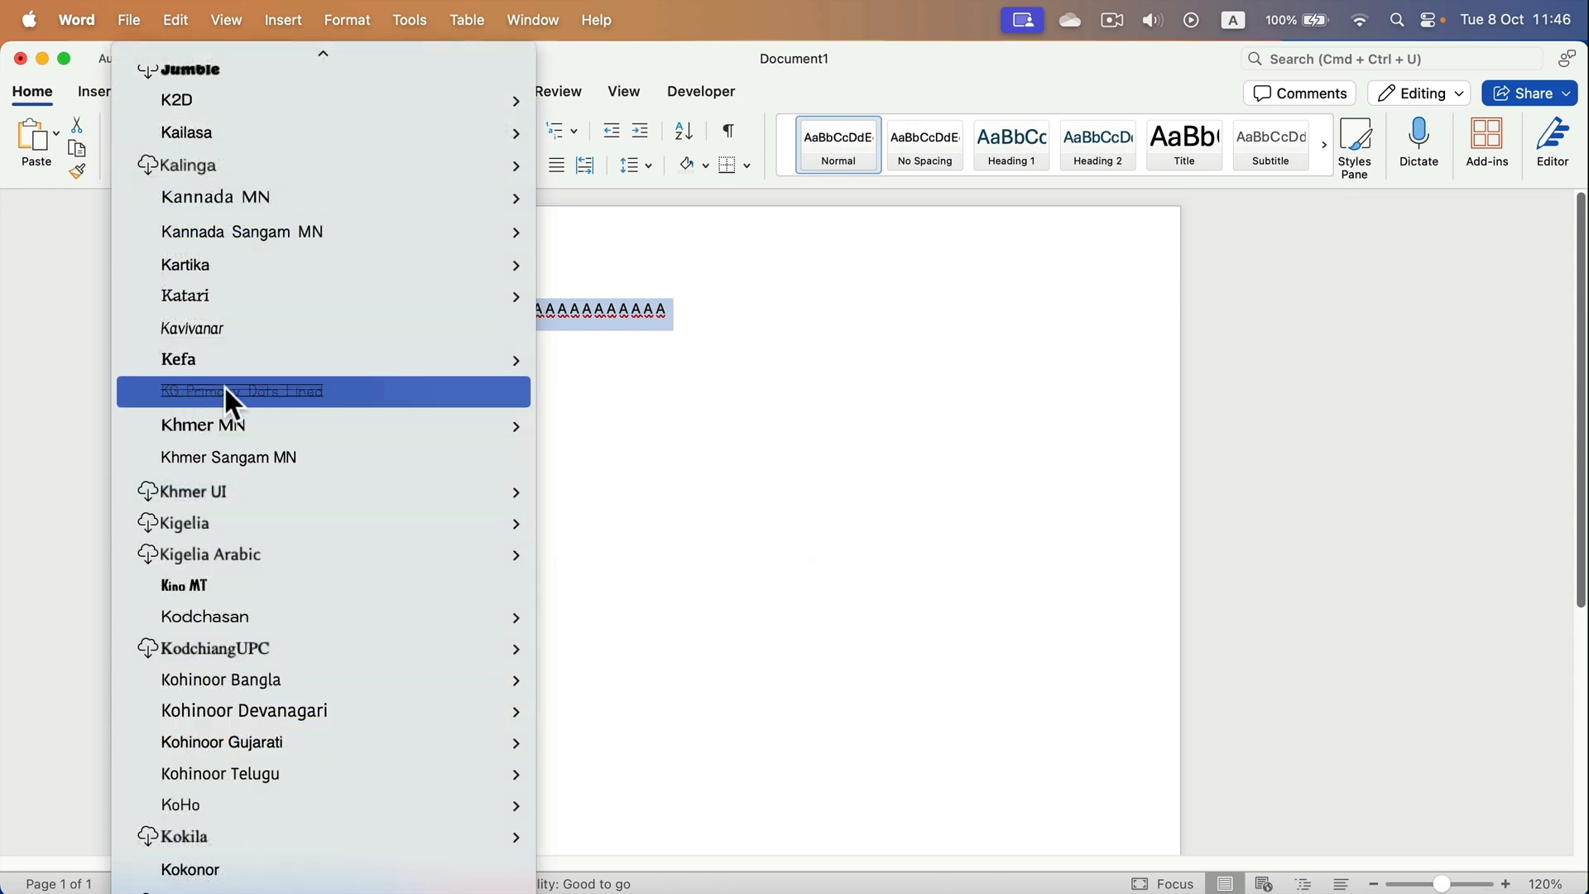
{"action": "left_click", "coordinate": [300, 389]}
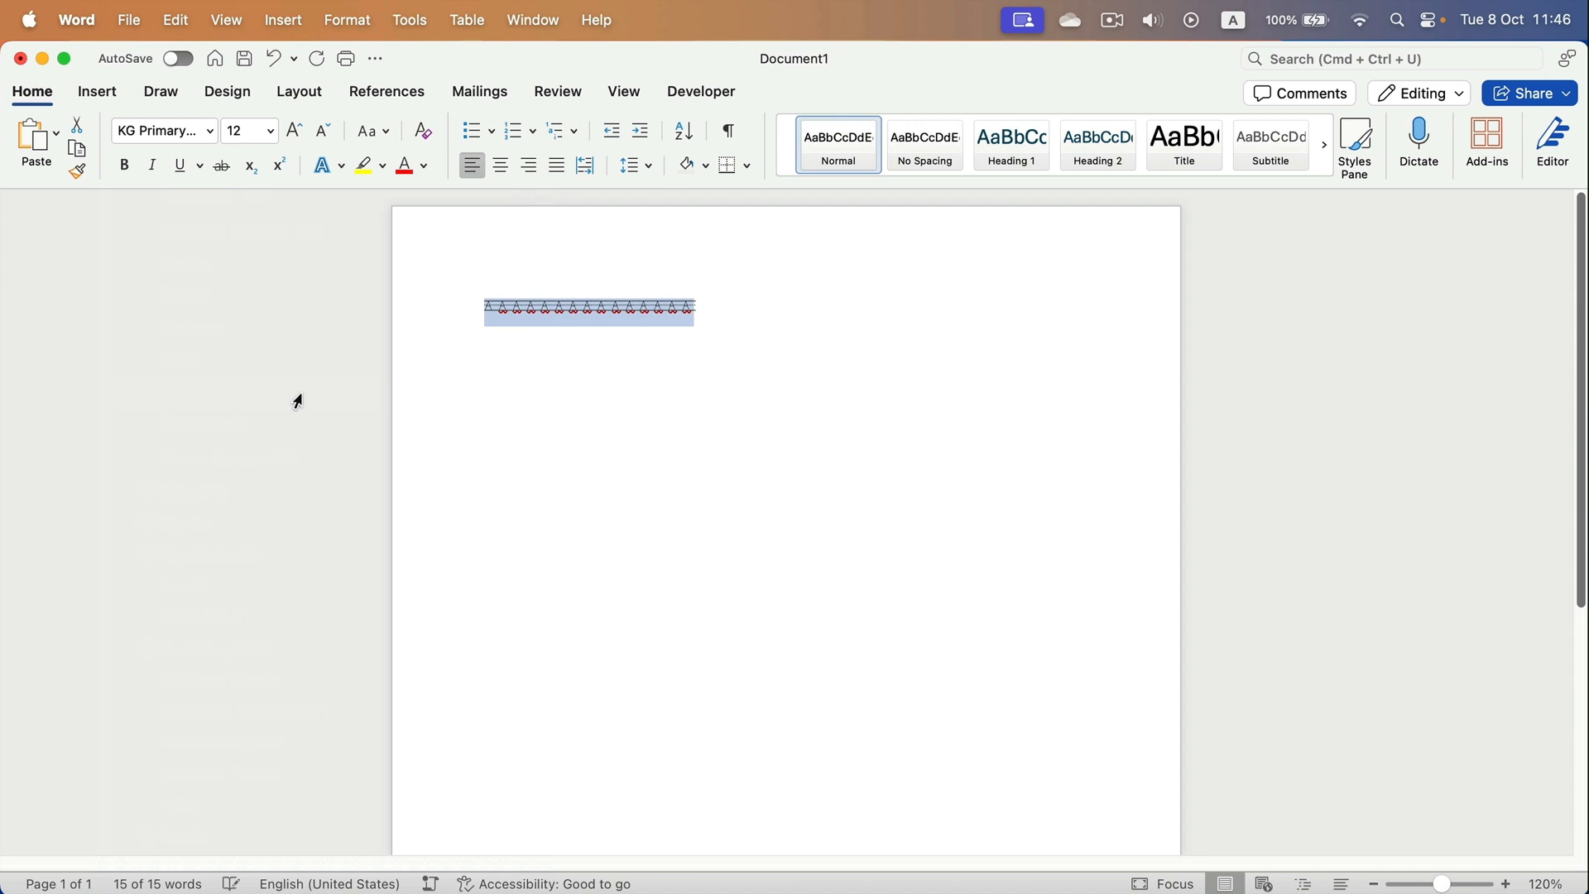
Enlarge the row of dotted tracing letters to 48 pt.
{"action": "left_click", "coordinate": [297, 129]}
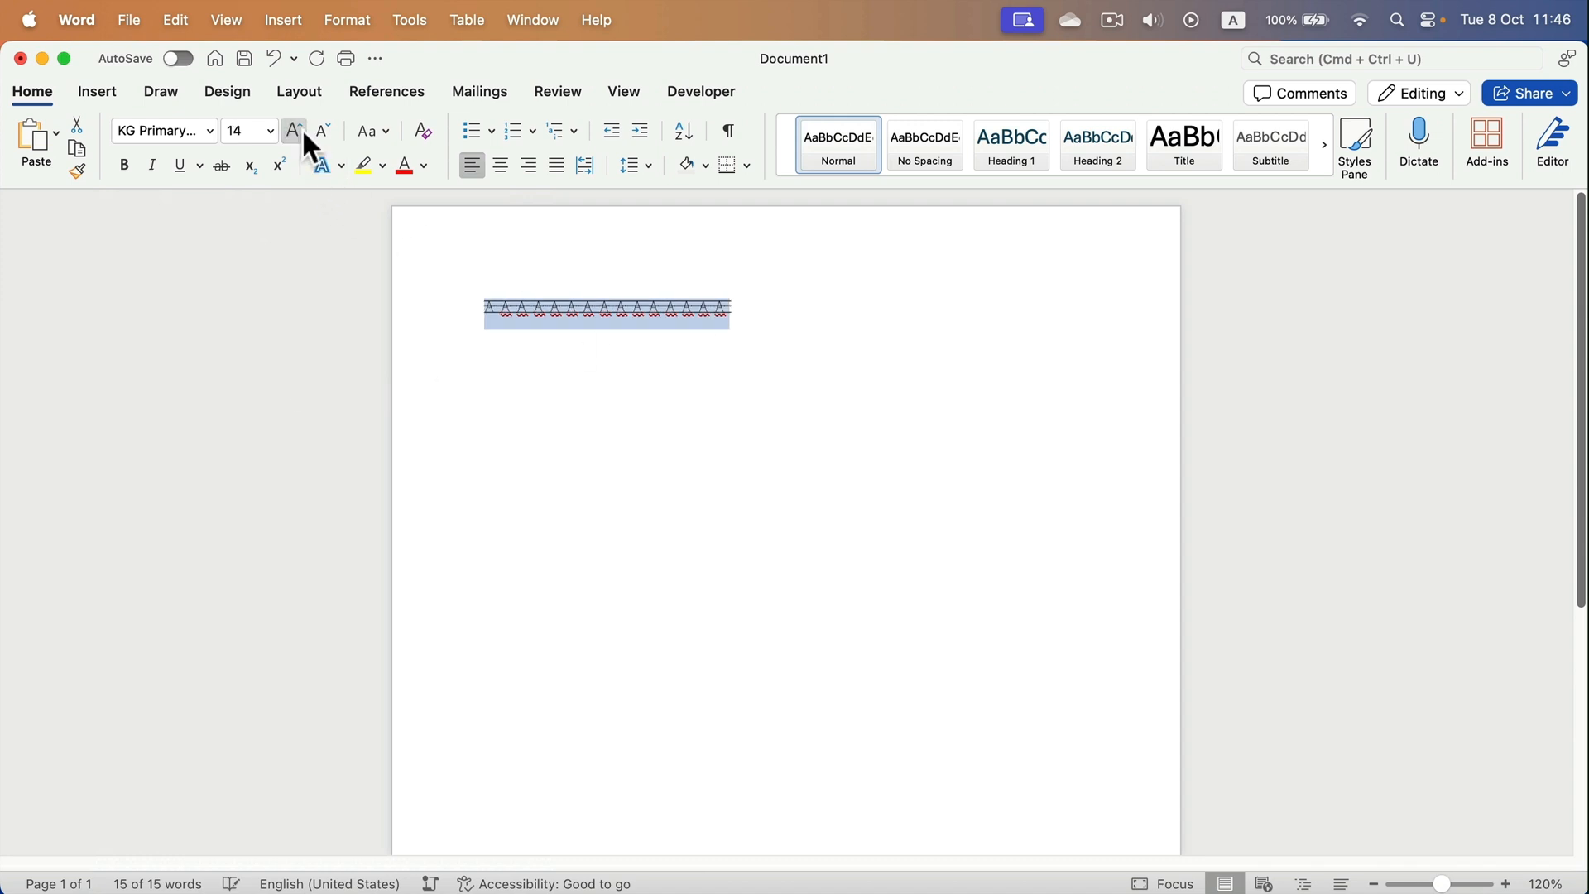
{"action": "left_click", "coordinate": [302, 130]}
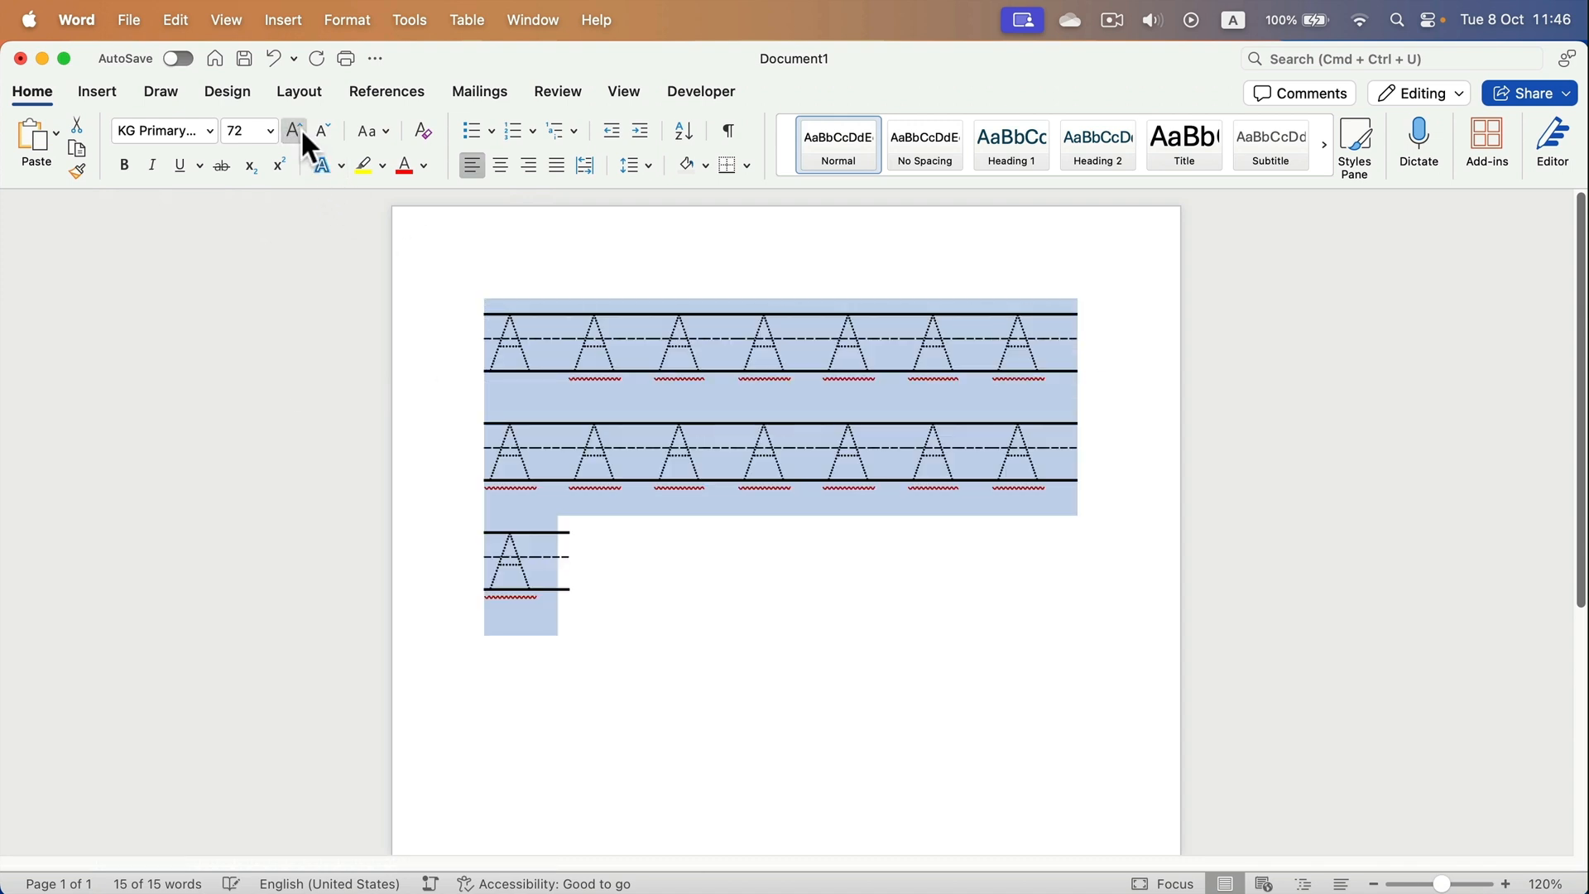
{"action": "left_click", "coordinate": [322, 130]}
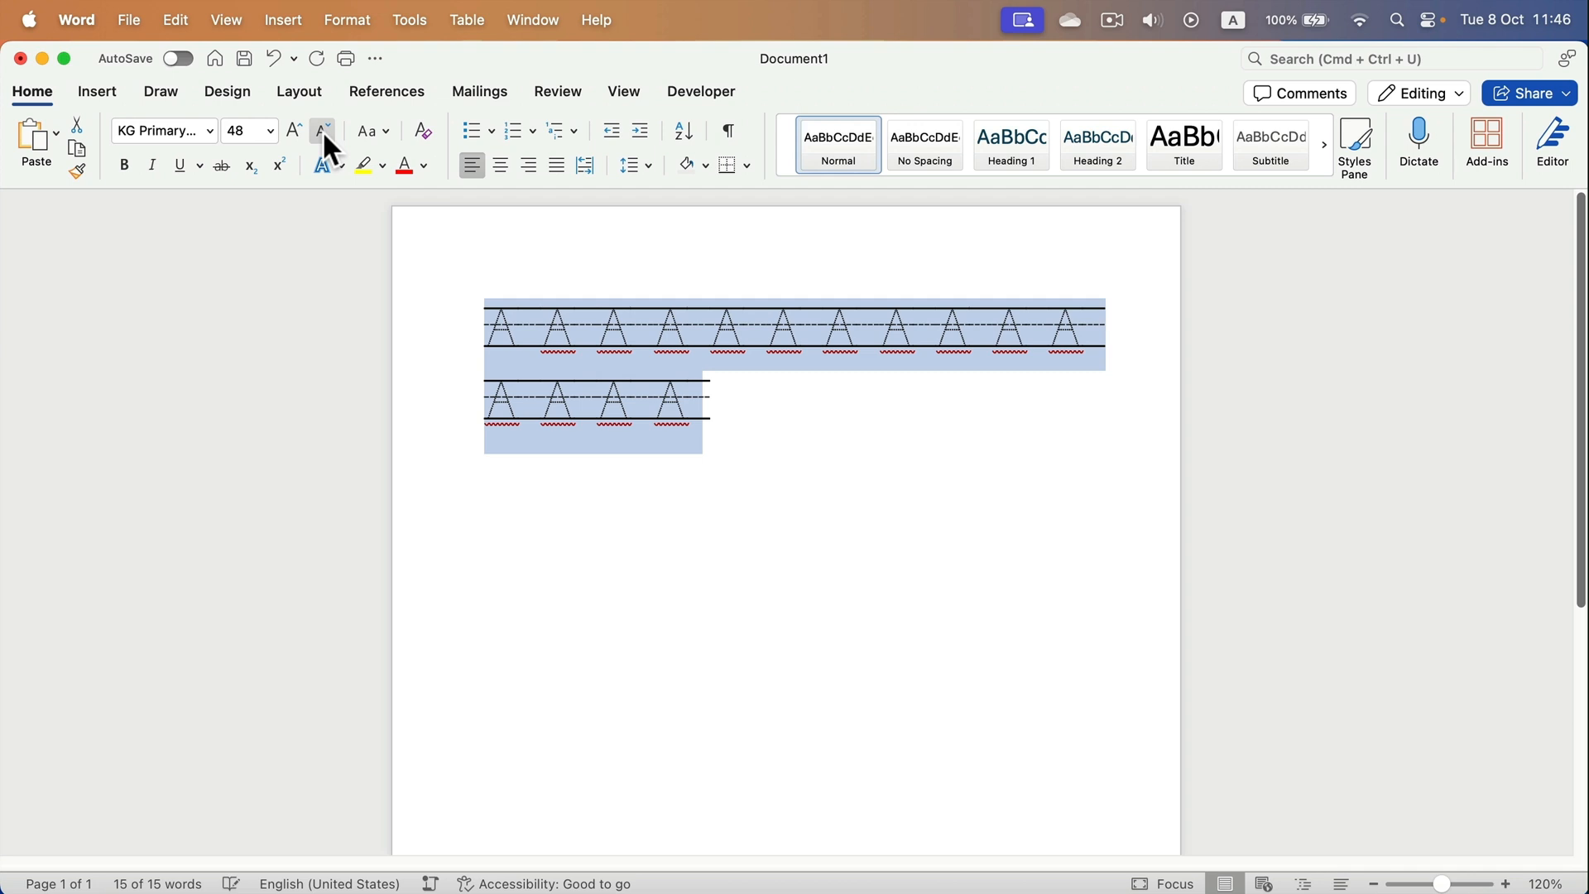
{"action": "left_click", "coordinate": [729, 403]}
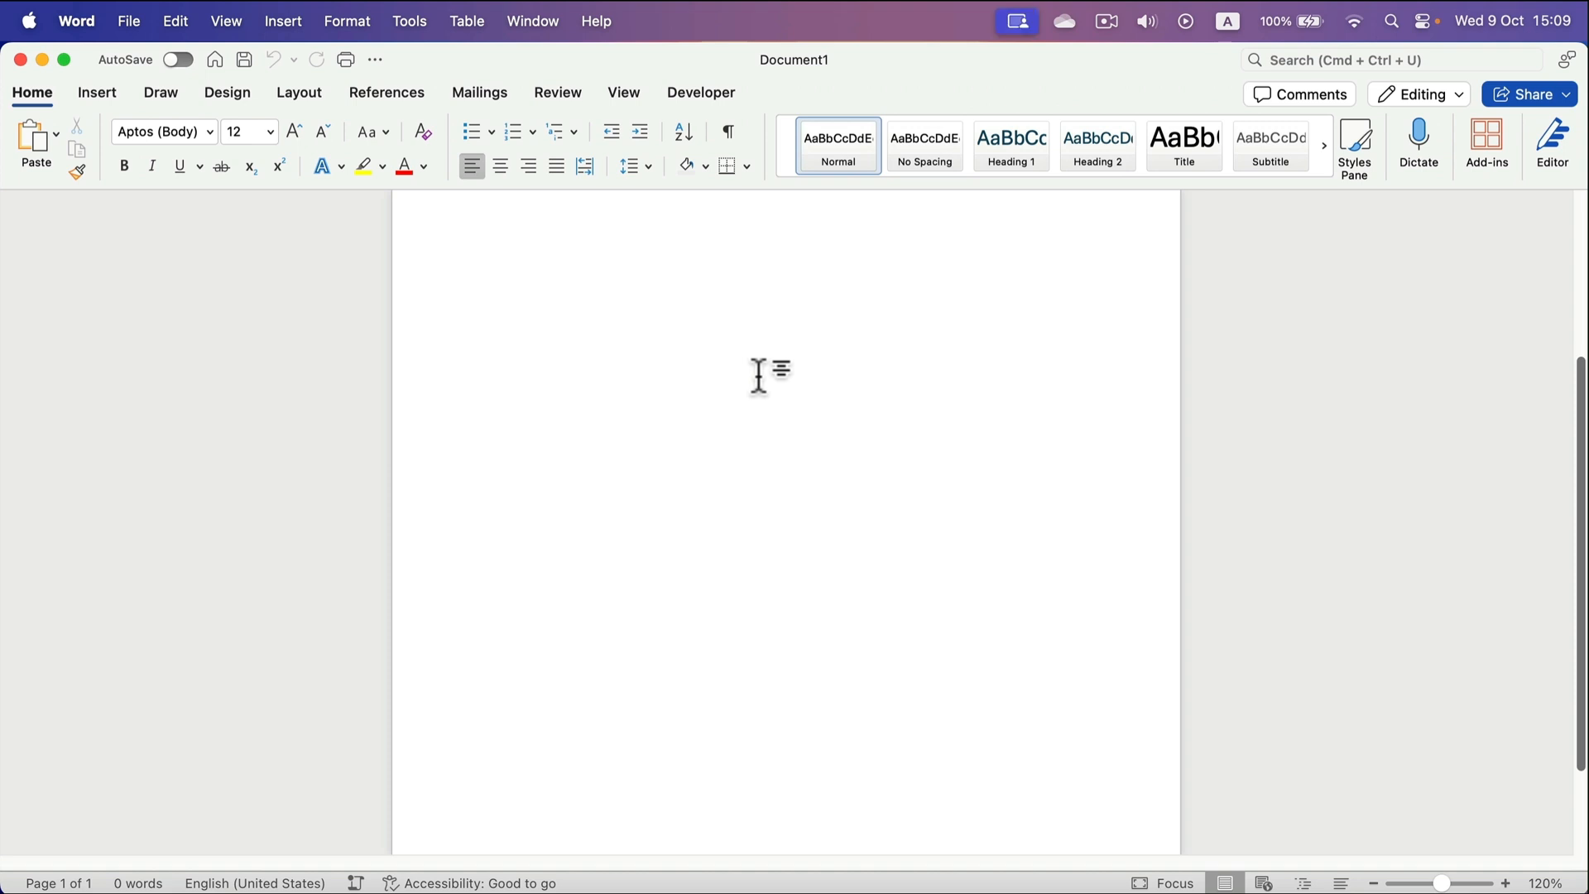
Draw a Flowchart circle shape stretched into an oval about 5.97 cm wide and 2.01 cm high near the page centre.
{"action": "left_click", "coordinate": [99, 94]}
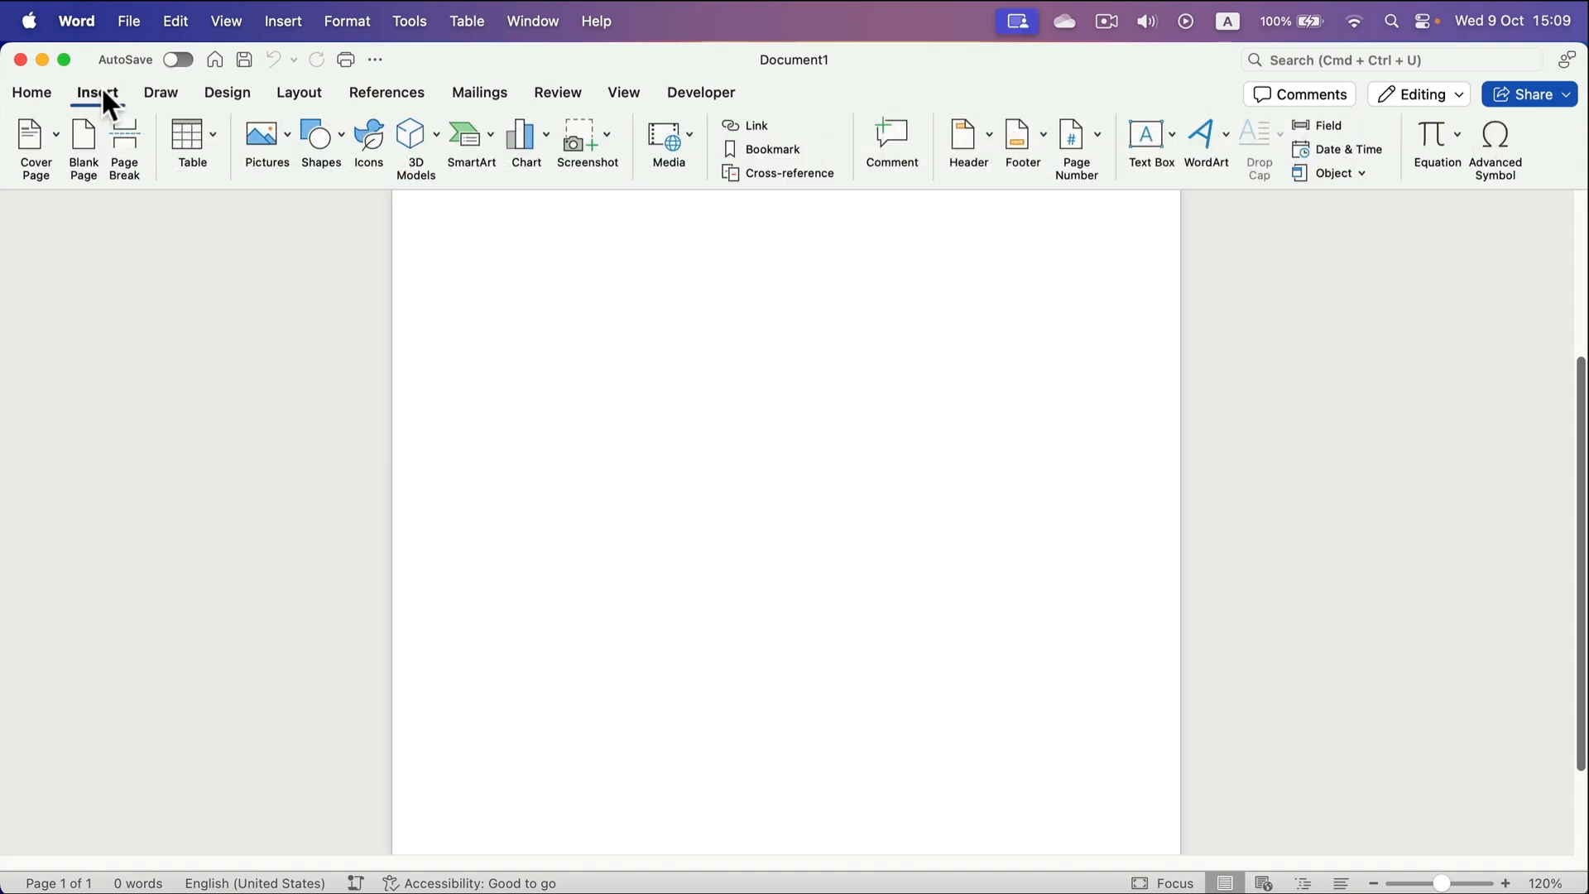
{"action": "left_click", "coordinate": [348, 139]}
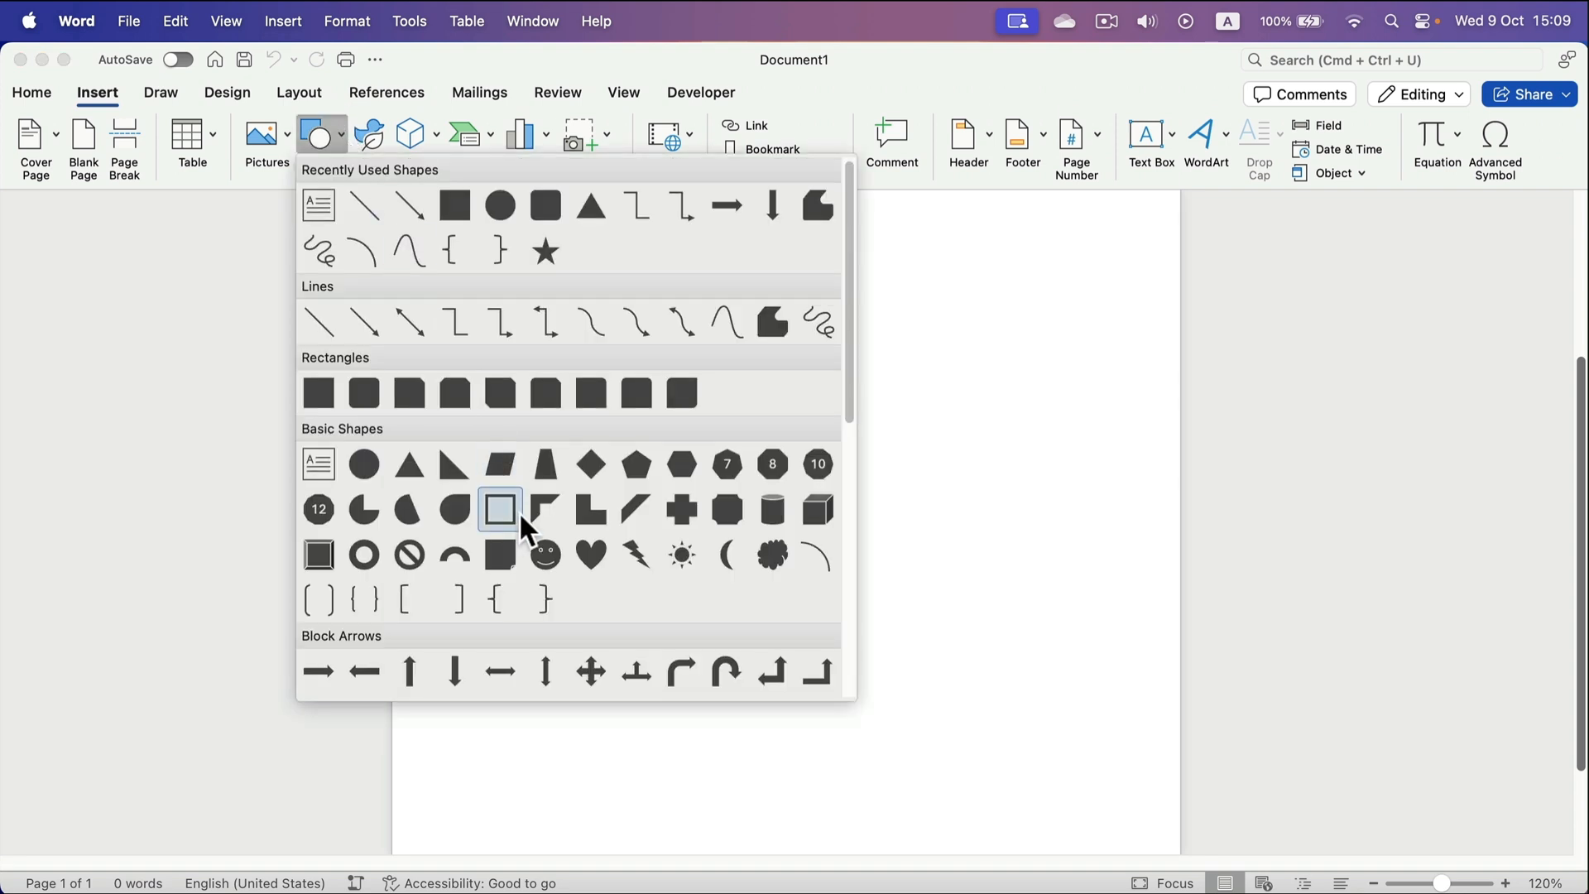
{"action": "scroll", "coordinate": [518, 513], "scroll_direction": "down", "scroll_amount": 3}
{"action": "scroll", "coordinate": [520, 529], "scroll_direction": "down", "scroll_amount": 4}
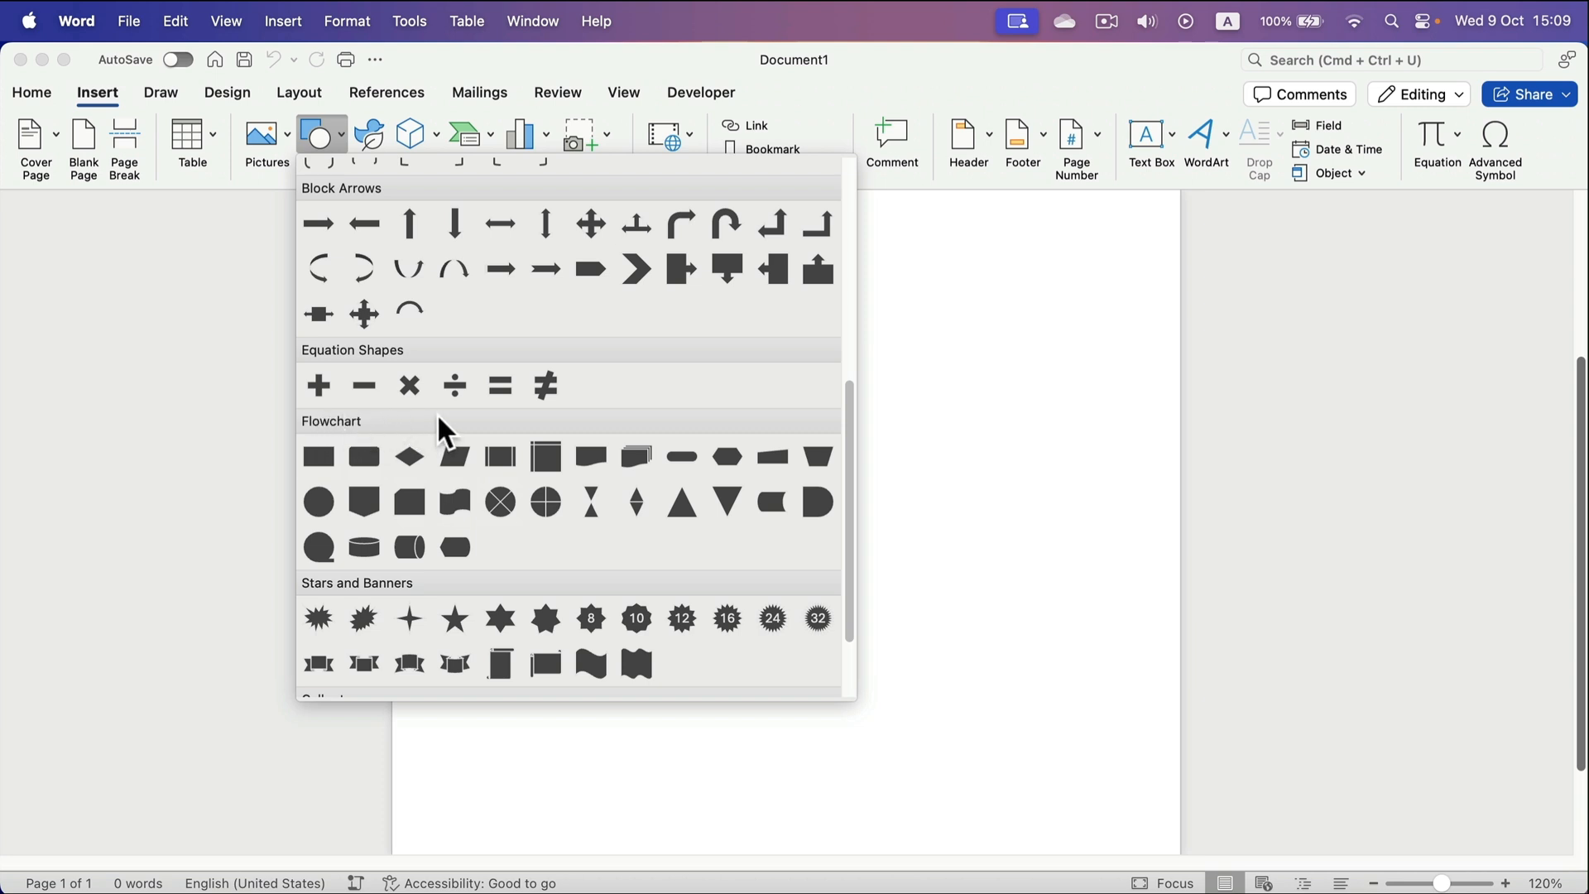
{"action": "left_click", "coordinate": [318, 503]}
{"action": "left_click_drag", "start_coordinate": [648, 234], "coordinate": [869, 309]}
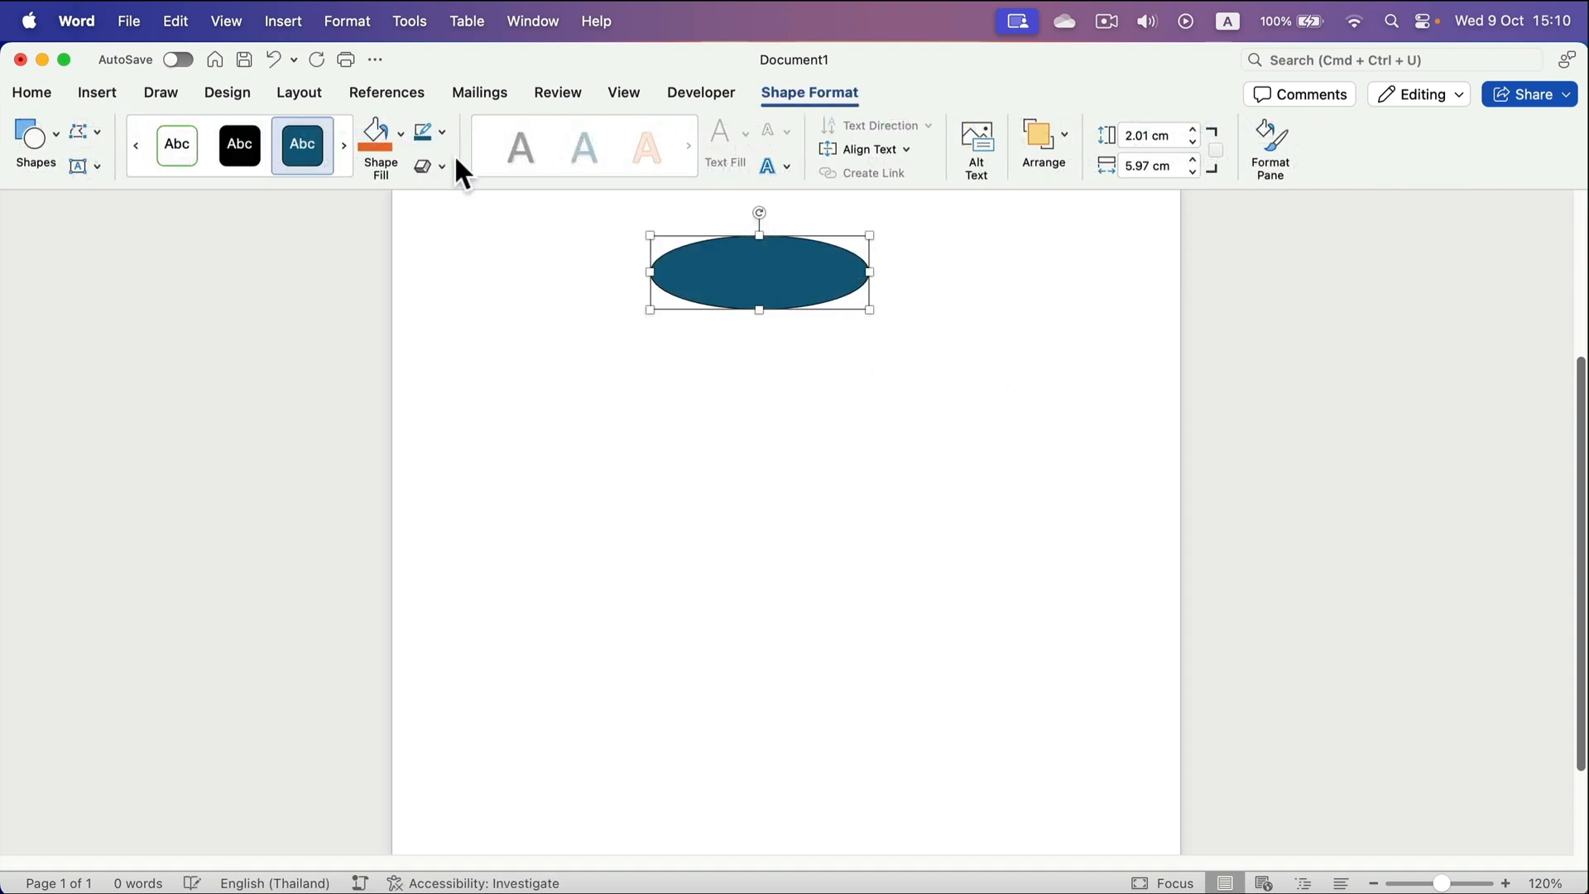
Fill the oval with the standard orange color and remove its outline.
{"action": "left_click", "coordinate": [399, 131]}
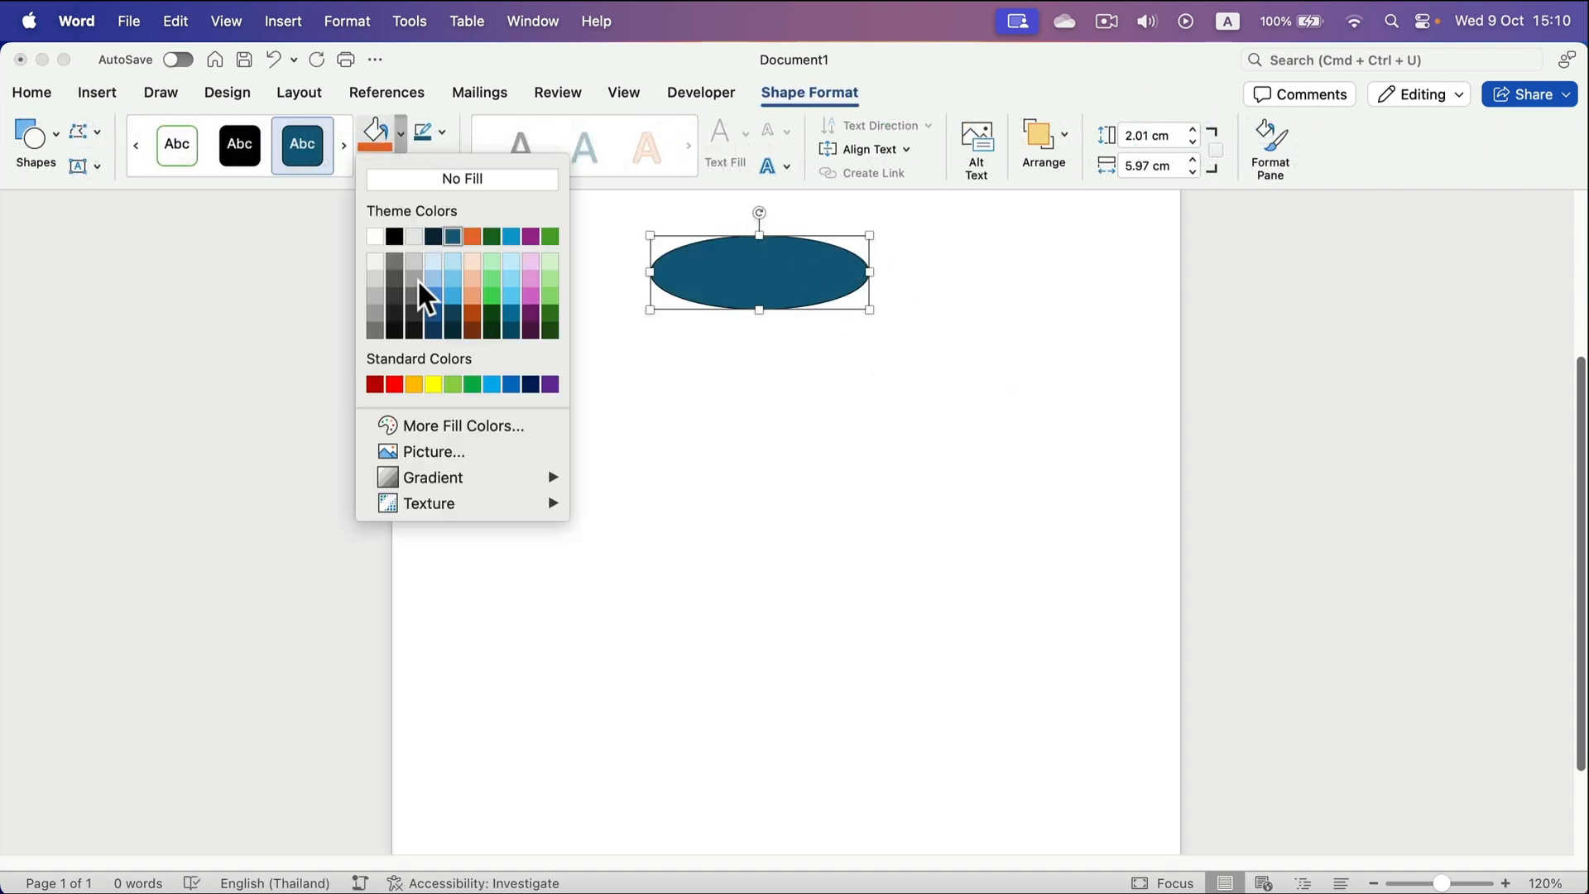
{"action": "left_click", "coordinate": [413, 383]}
{"action": "left_click", "coordinate": [441, 131]}
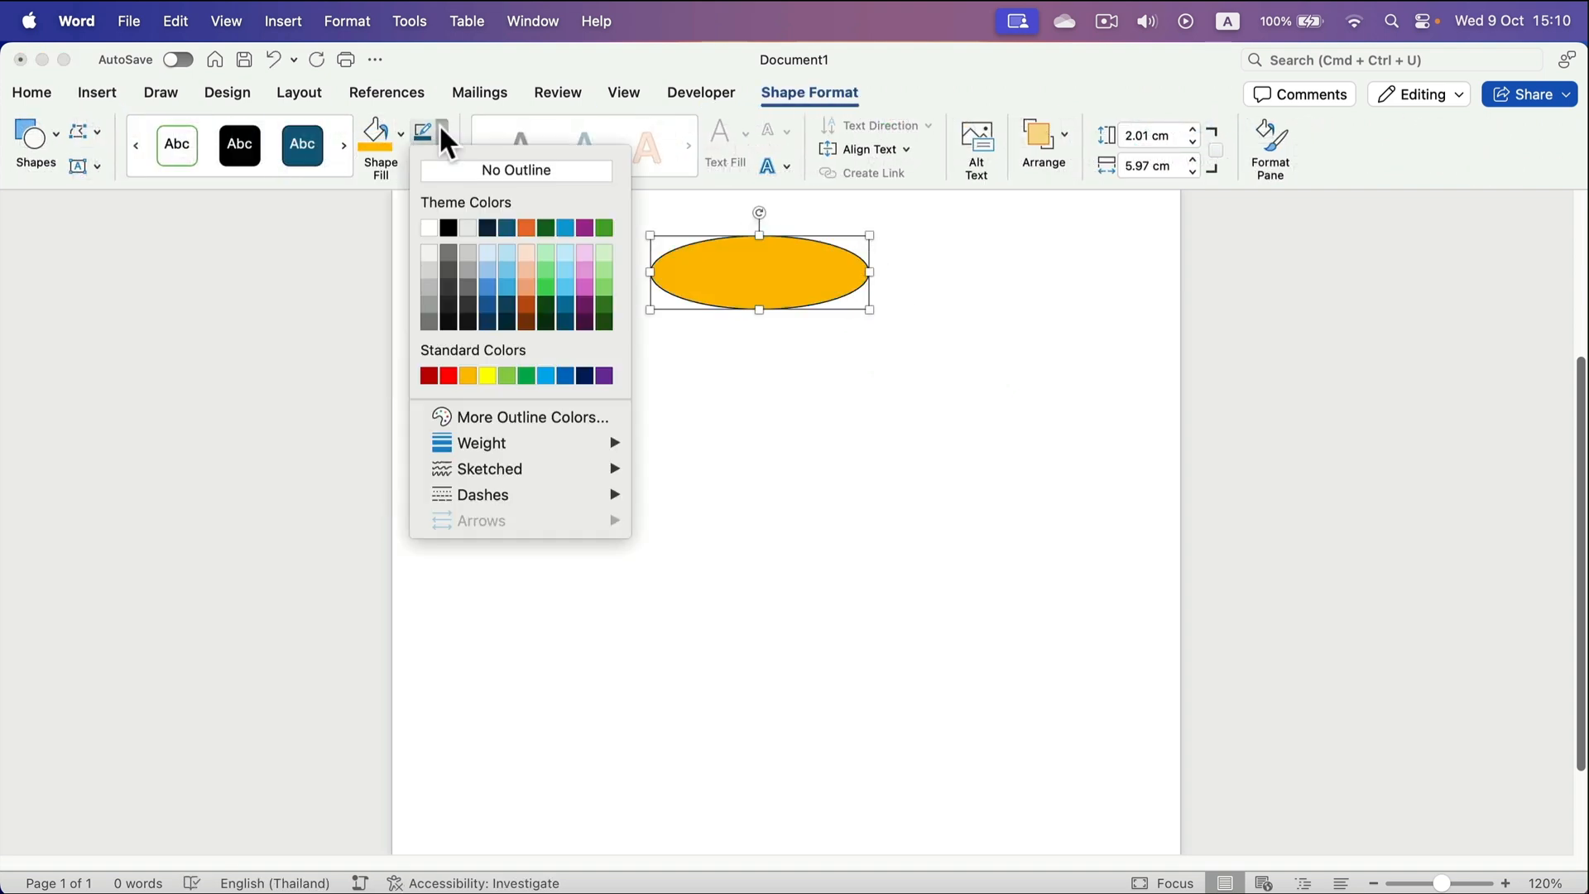
{"action": "left_click", "coordinate": [452, 172]}
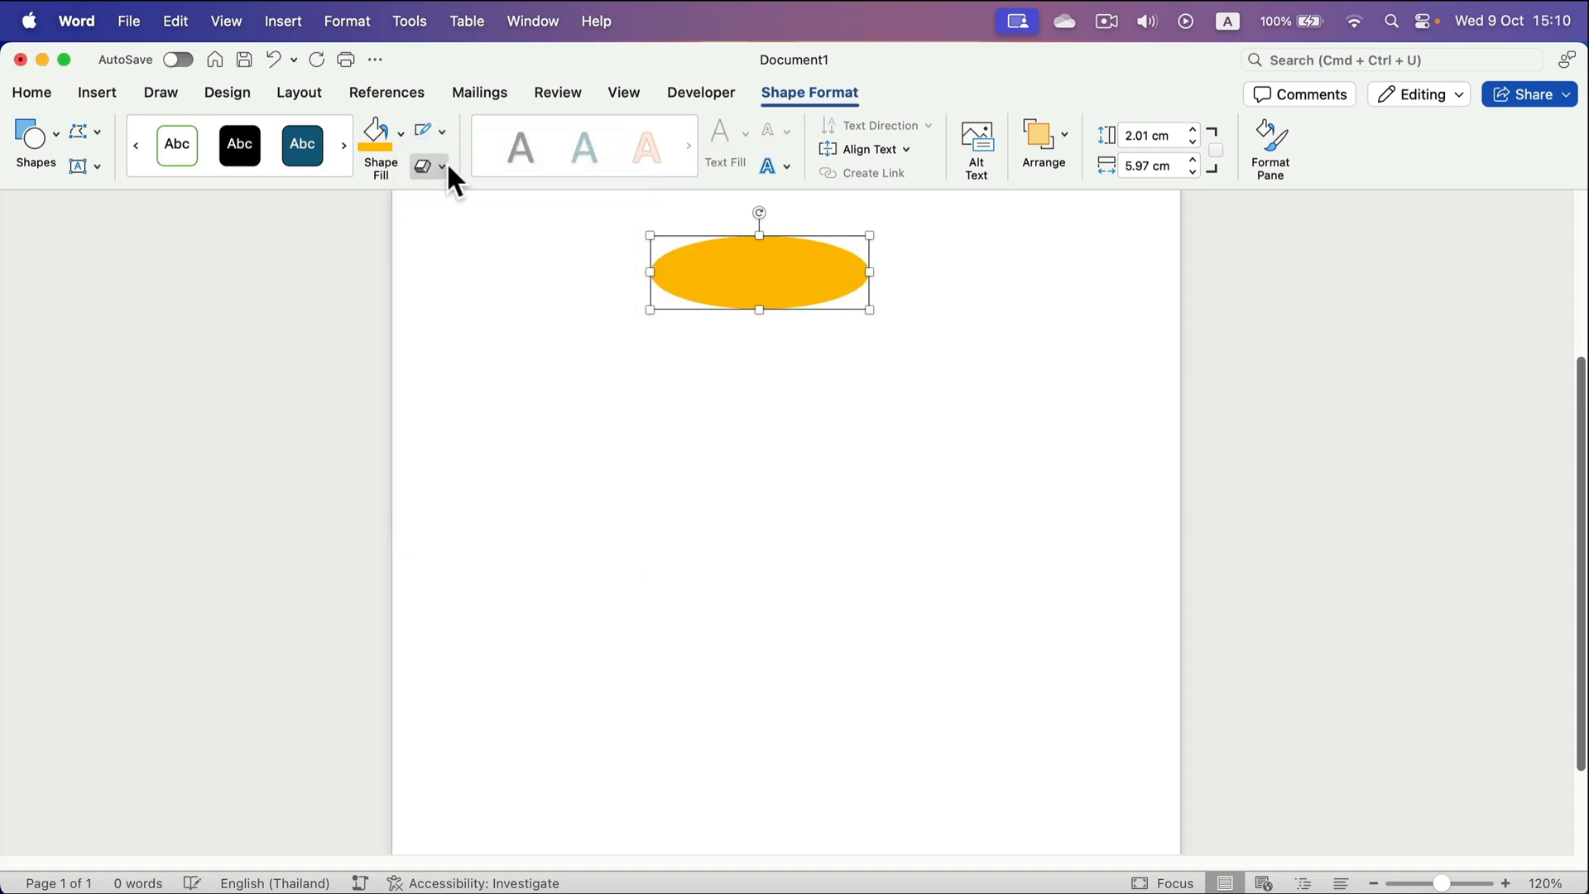
Label the oval "Start" and enlarge the text to 22 pt.
{"action": "double_click", "coordinate": [752, 276]}
{"action": "left_click", "coordinate": [603, 266]}
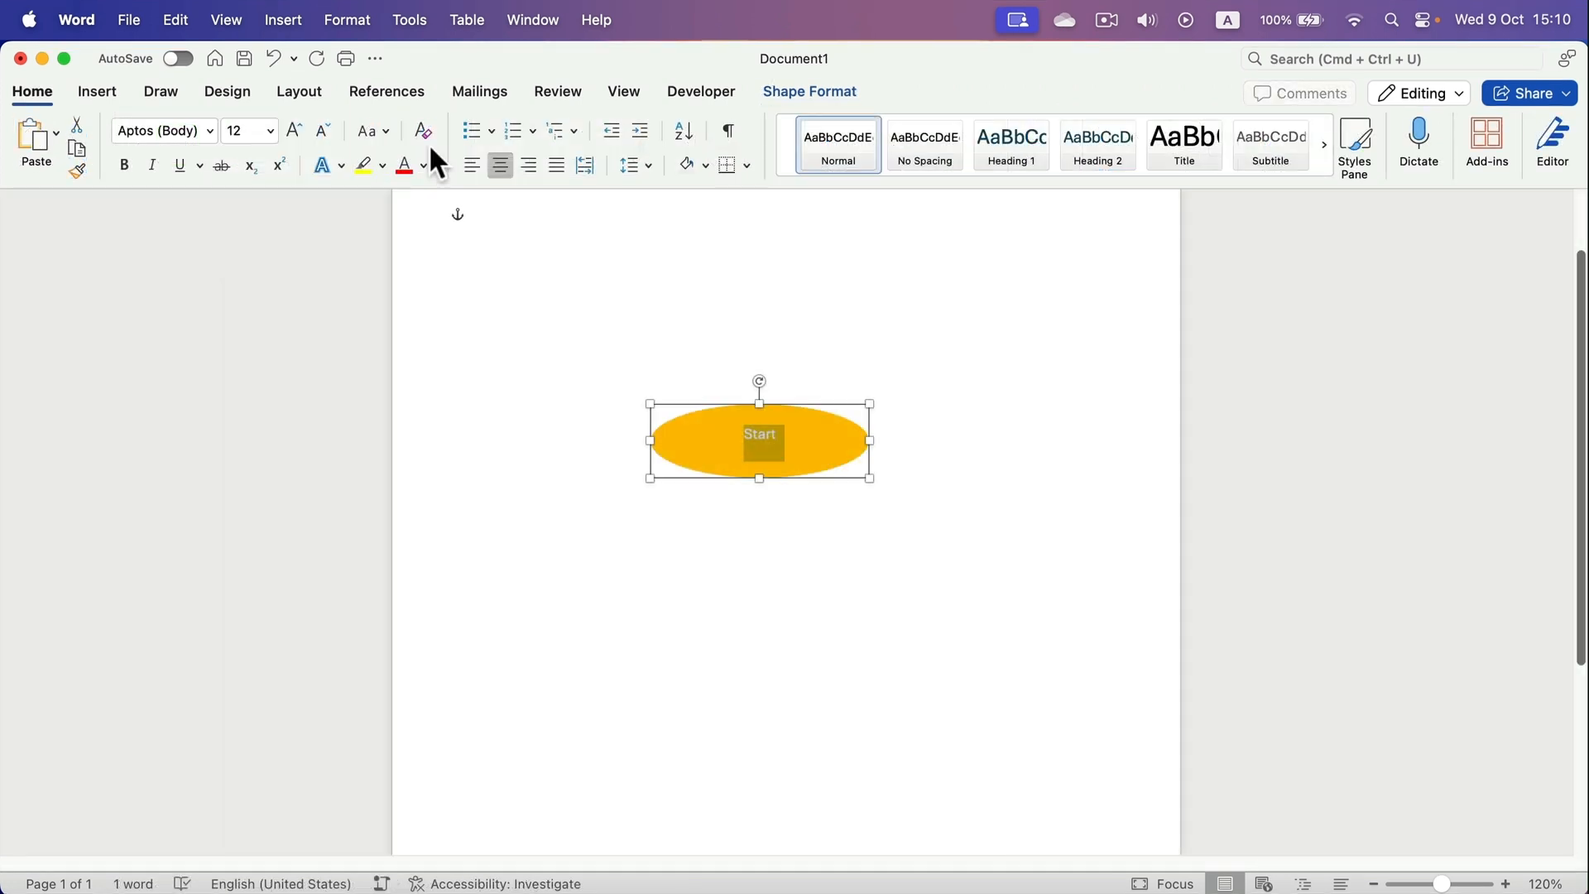
{"action": "left_click", "coordinate": [293, 130]}
{"action": "left_click", "coordinate": [293, 130]}
{"action": "left_click", "coordinate": [293, 130]}
{"action": "left_click", "coordinate": [294, 130]}
{"action": "left_click", "coordinate": [294, 129]}
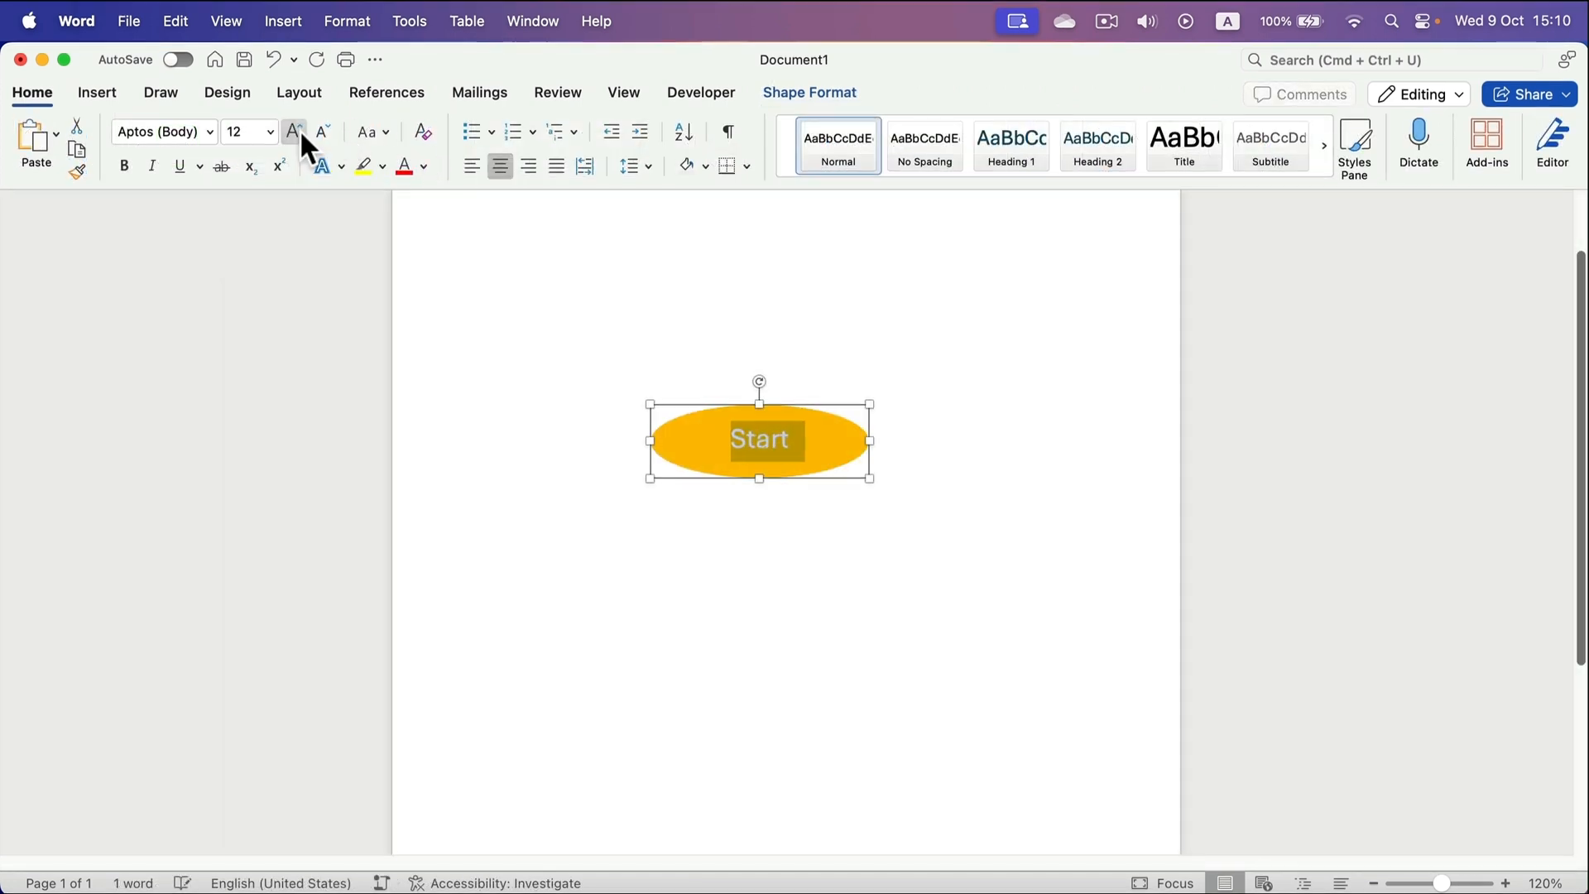
Make the Start text bold and black and move the oval higher on the page.
{"action": "left_click", "coordinate": [120, 168]}
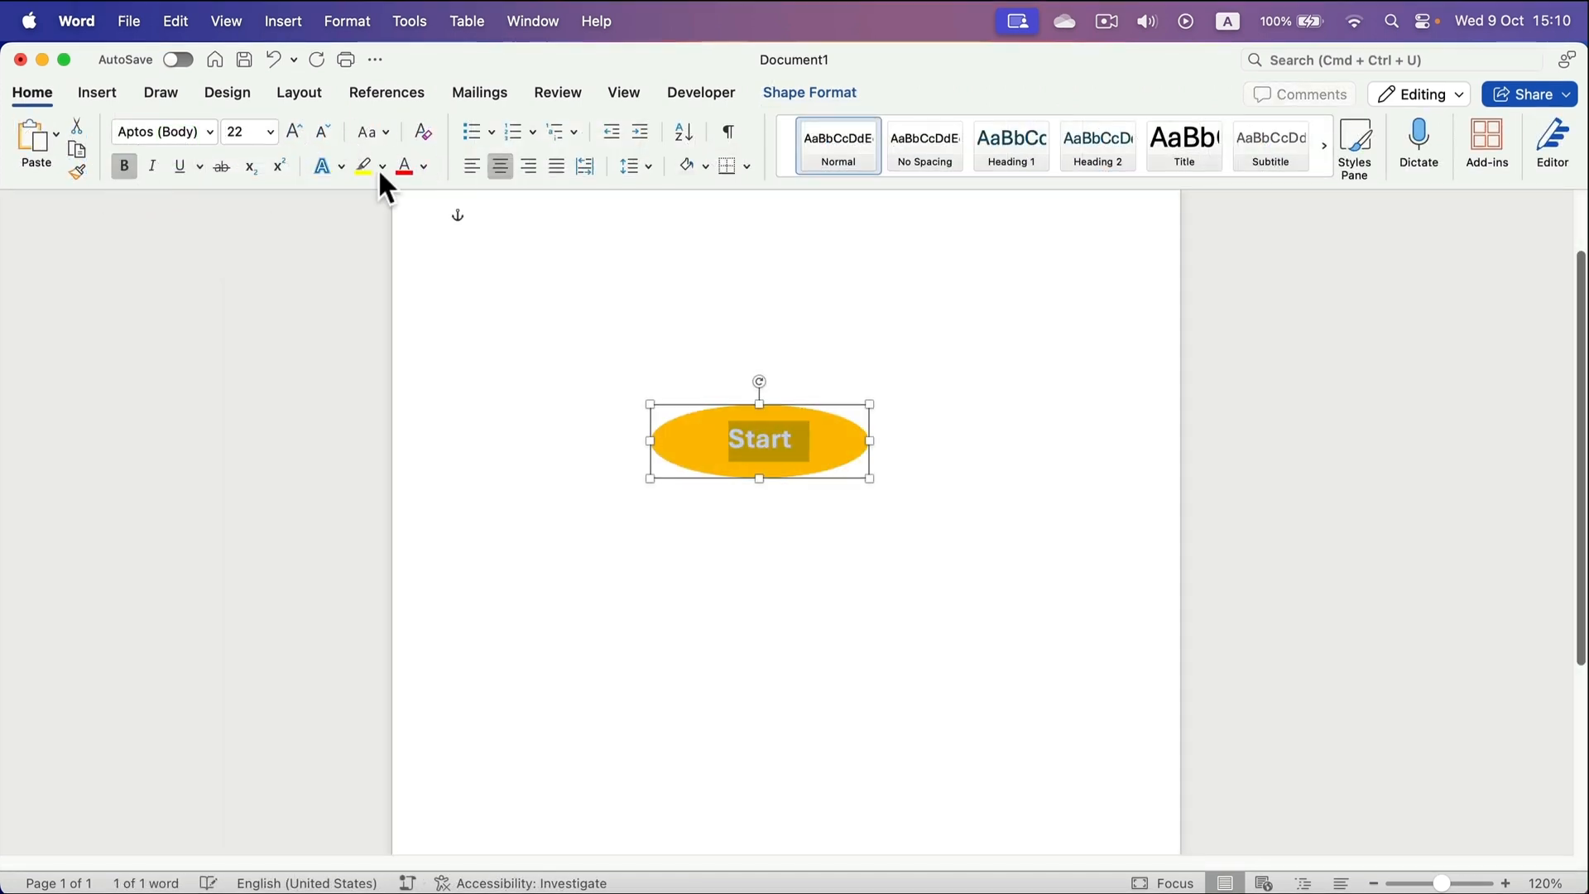
{"action": "left_click", "coordinate": [422, 165]}
{"action": "left_click", "coordinate": [426, 258]}
{"action": "left_click", "coordinate": [713, 519]}
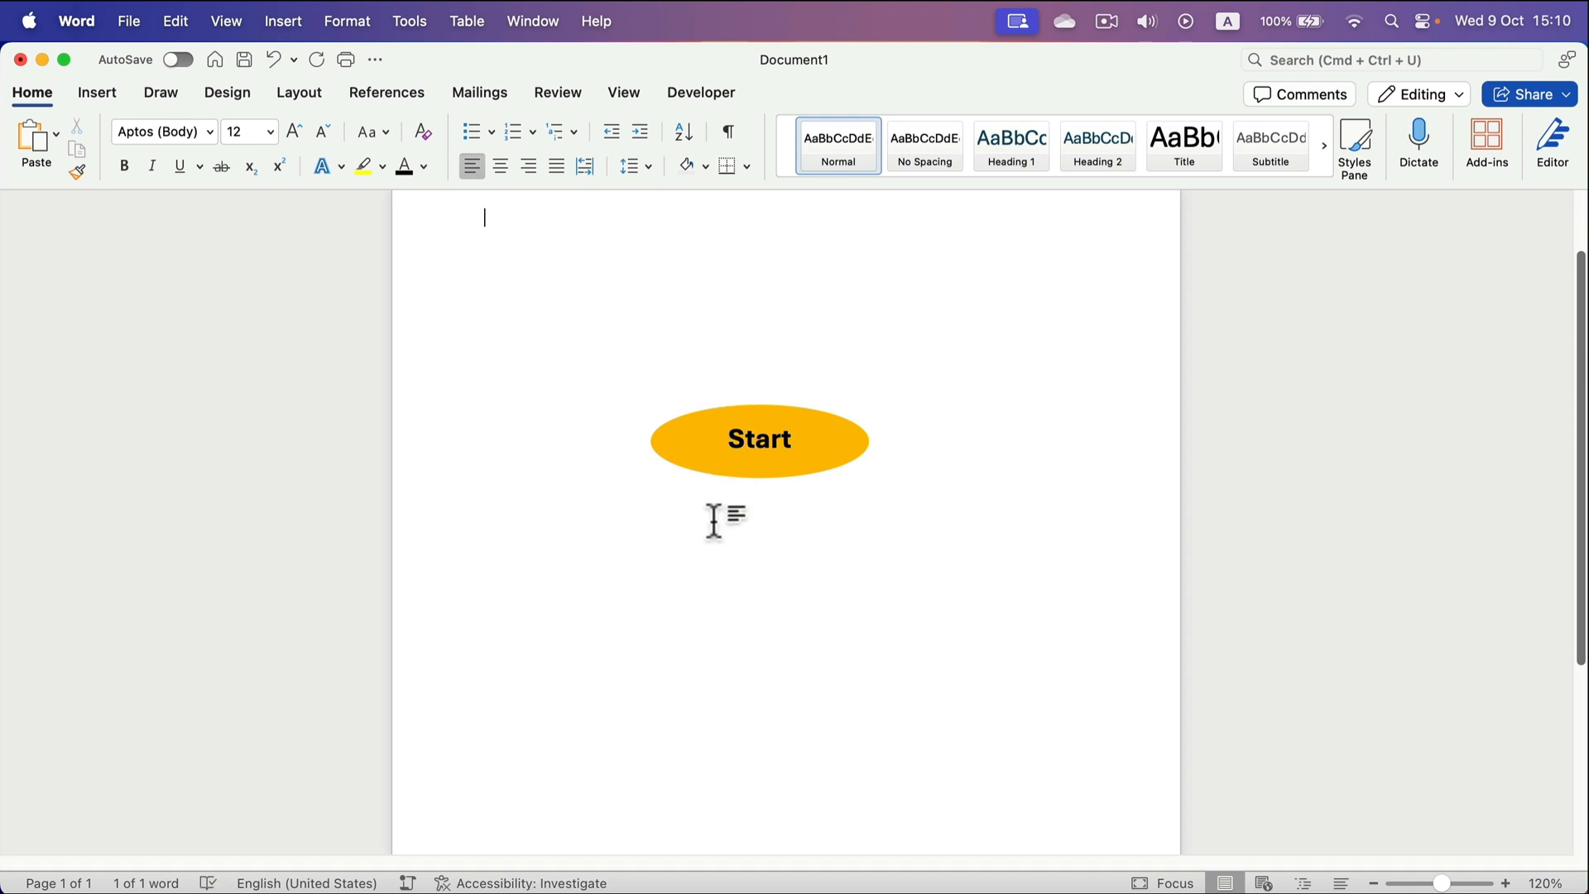
{"action": "left_click_drag", "start_coordinate": [849, 451], "coordinate": [852, 310]}
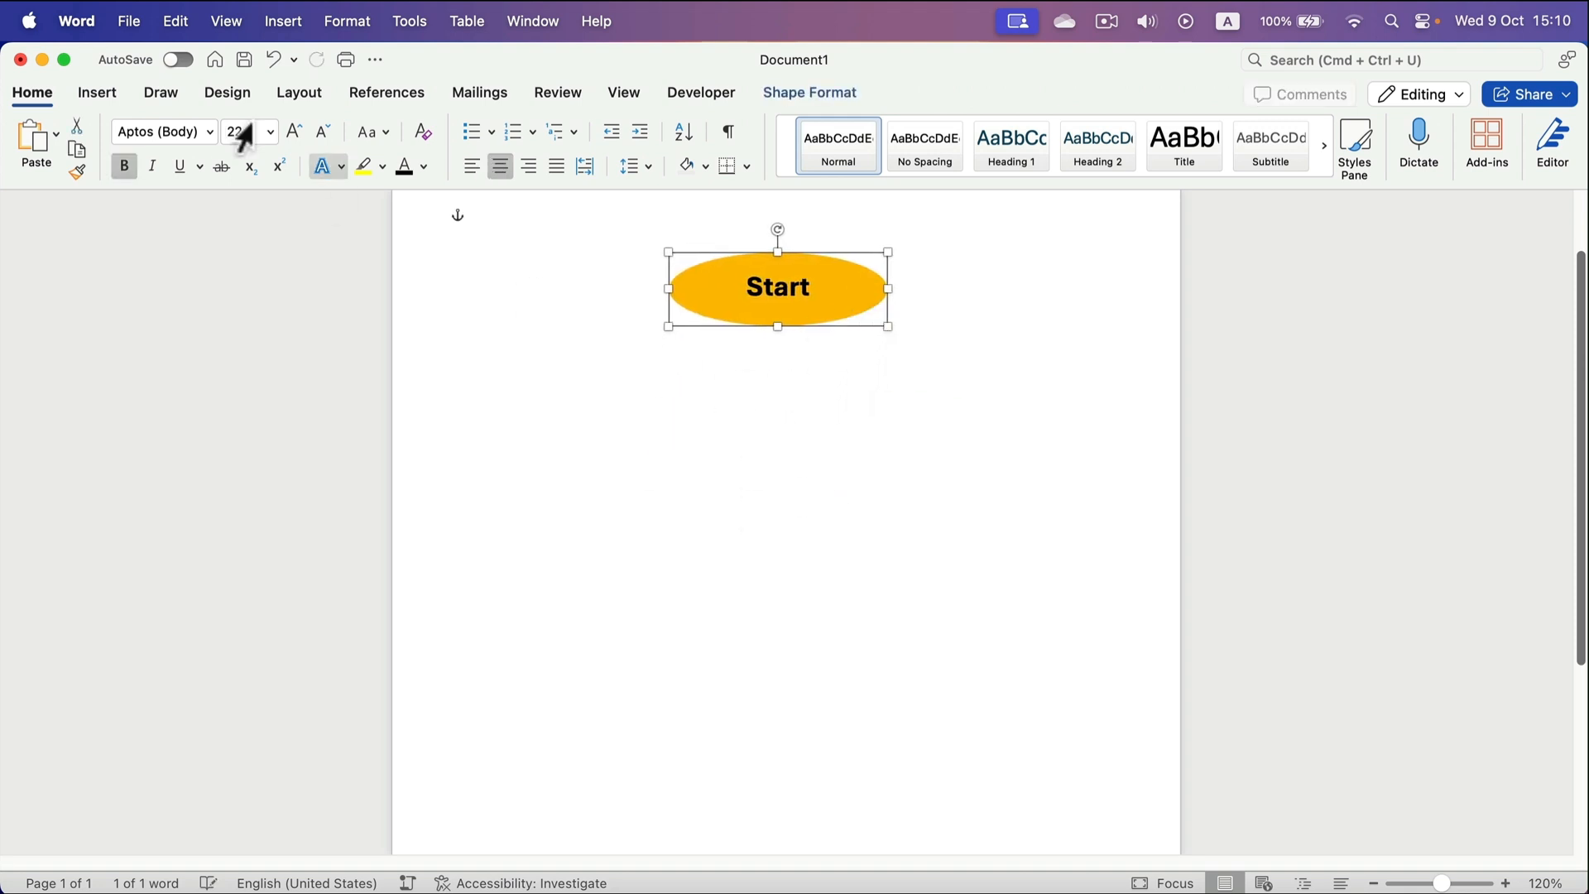
Draw a Flowchart Process rectangle about 8.2 cm wide and 2.39 cm high below the Start oval.
{"action": "left_click", "coordinate": [94, 91]}
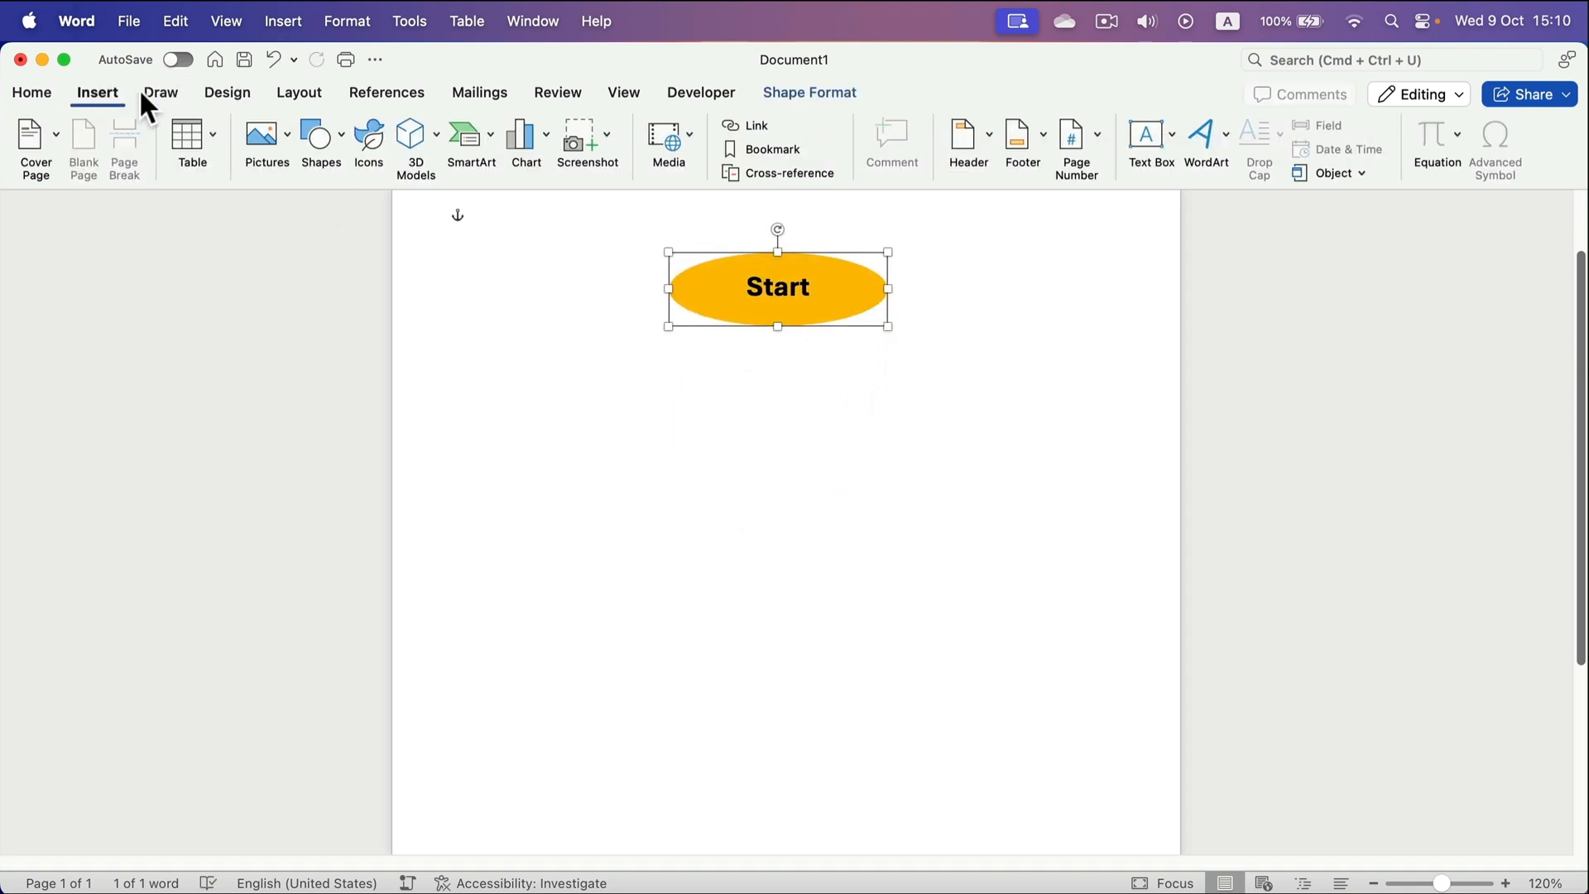
{"action": "left_click", "coordinate": [329, 133]}
{"action": "scroll", "coordinate": [546, 397], "scroll_direction": "down", "scroll_amount": 5}
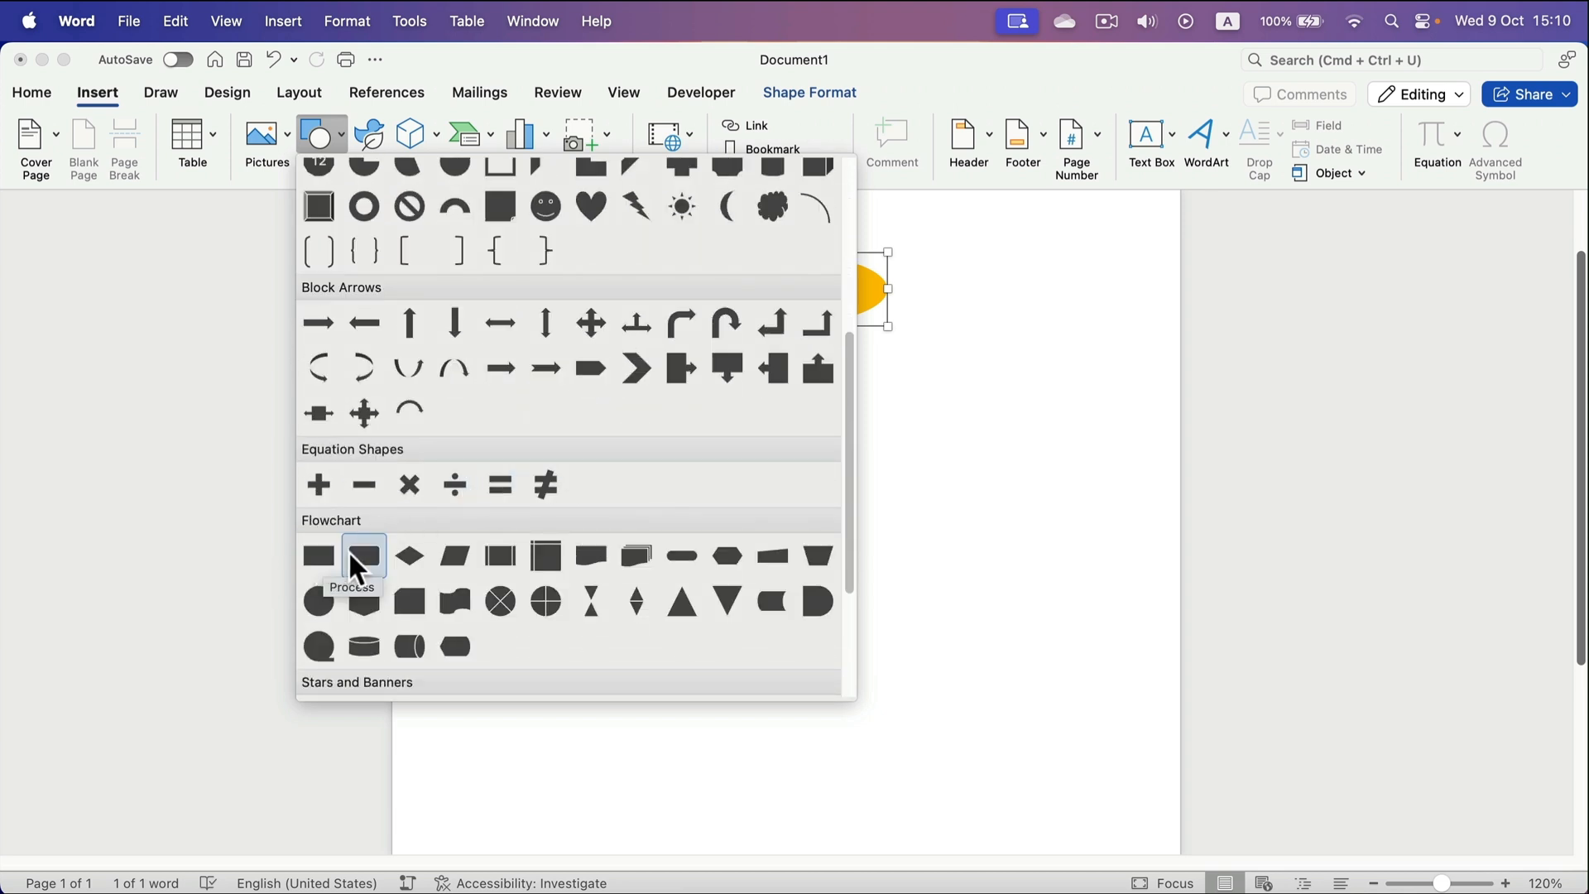
{"action": "left_click", "coordinate": [331, 558]}
{"action": "left_click_drag", "start_coordinate": [621, 399], "coordinate": [923, 487]}
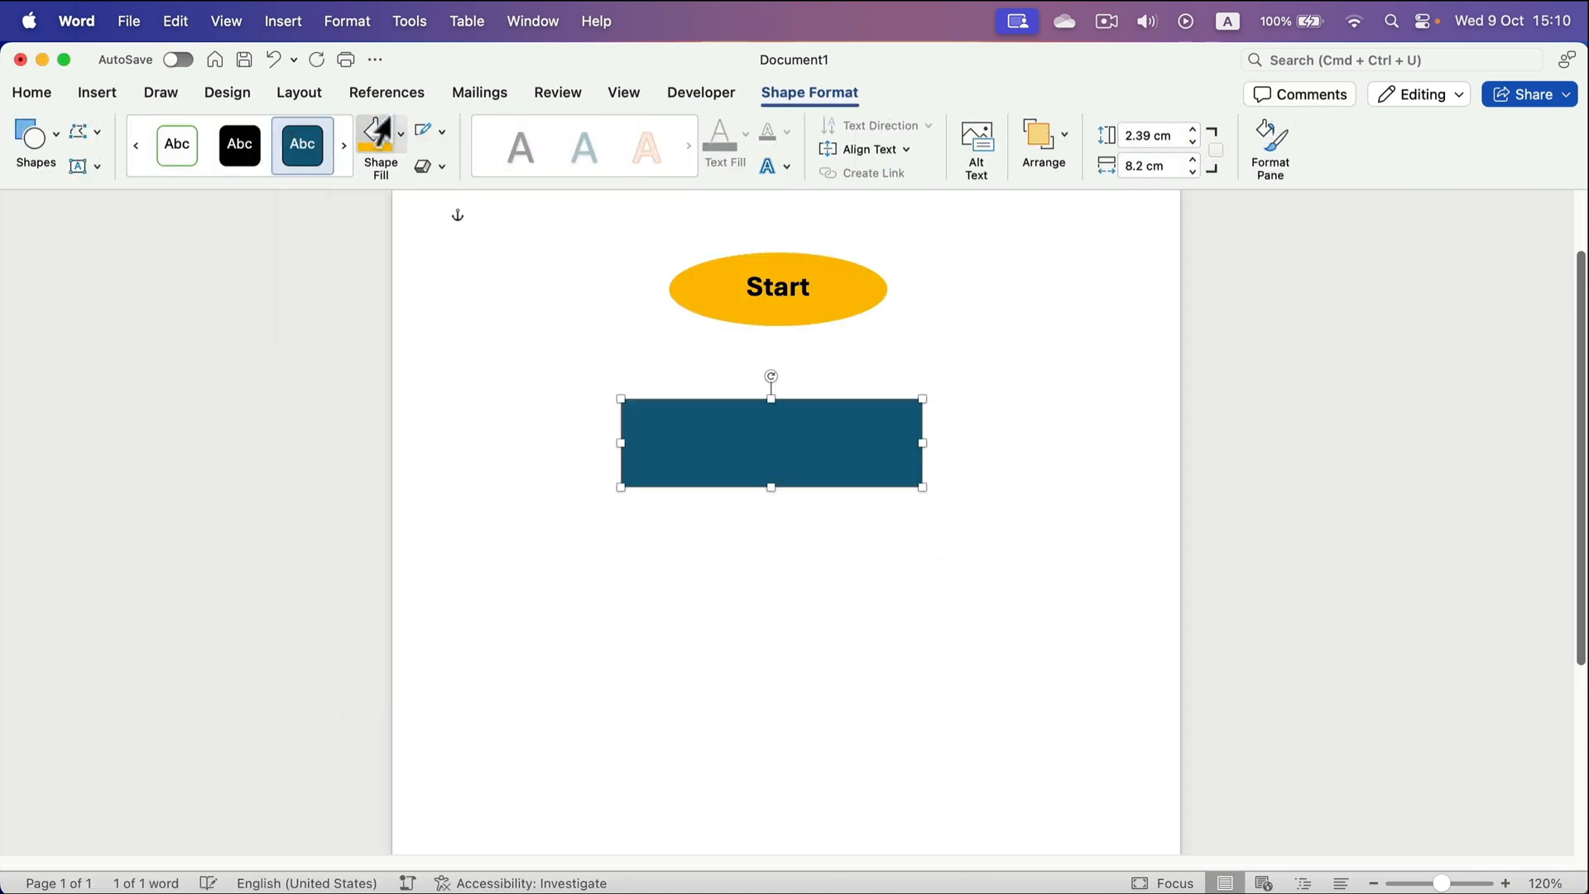
Fill the rectangle with the orange theme color and label it "Text" in bold black.
{"action": "left_click", "coordinate": [443, 130]}
{"action": "left_click", "coordinate": [410, 129]}
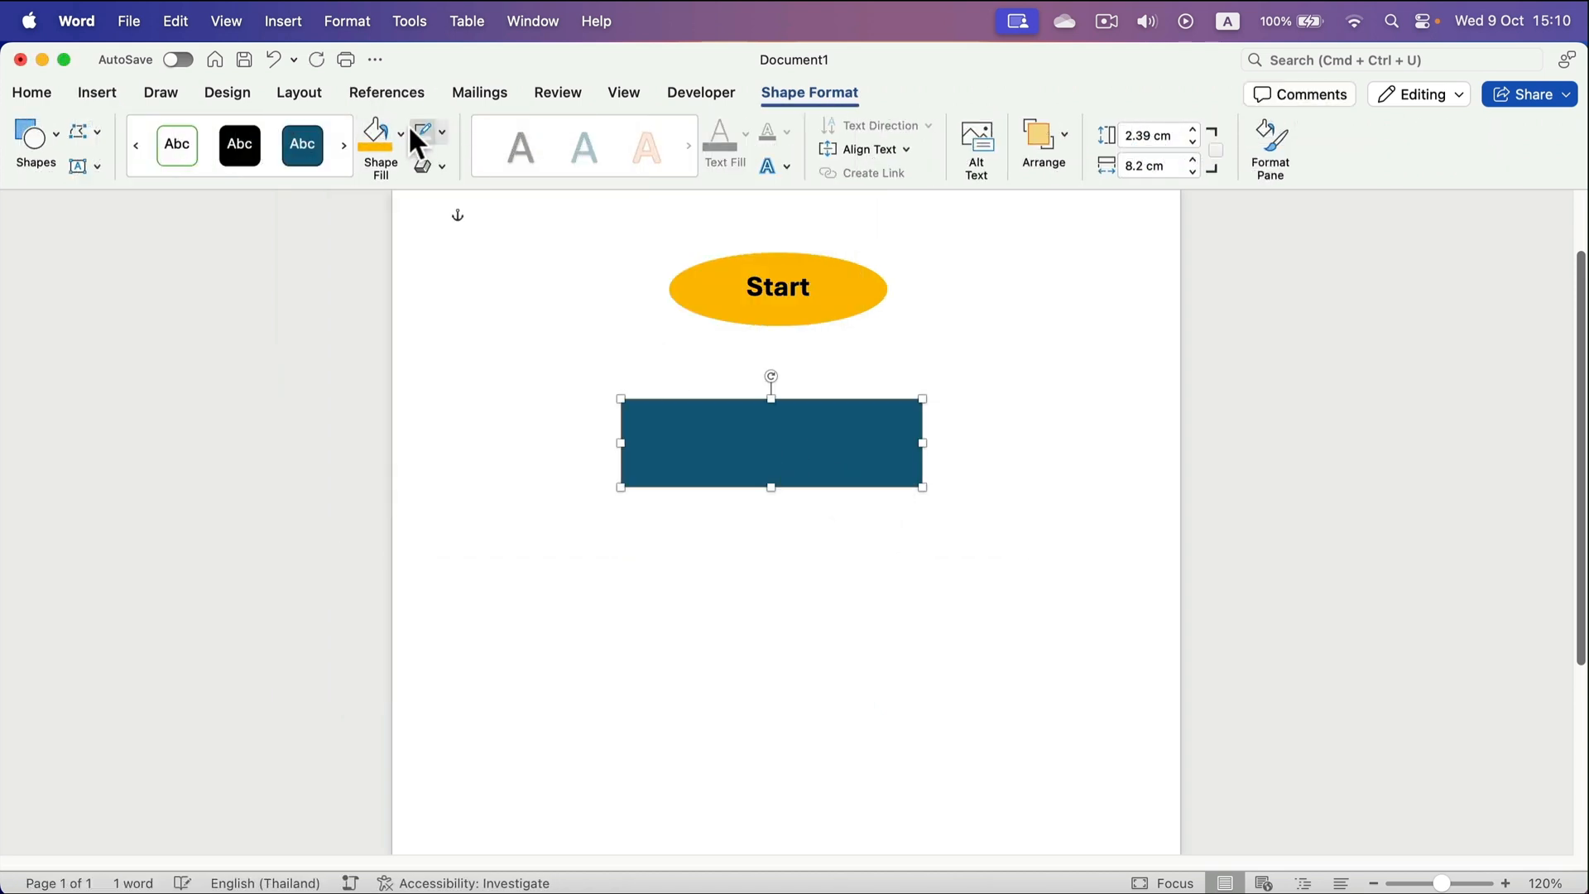
{"action": "left_click", "coordinate": [400, 131]}
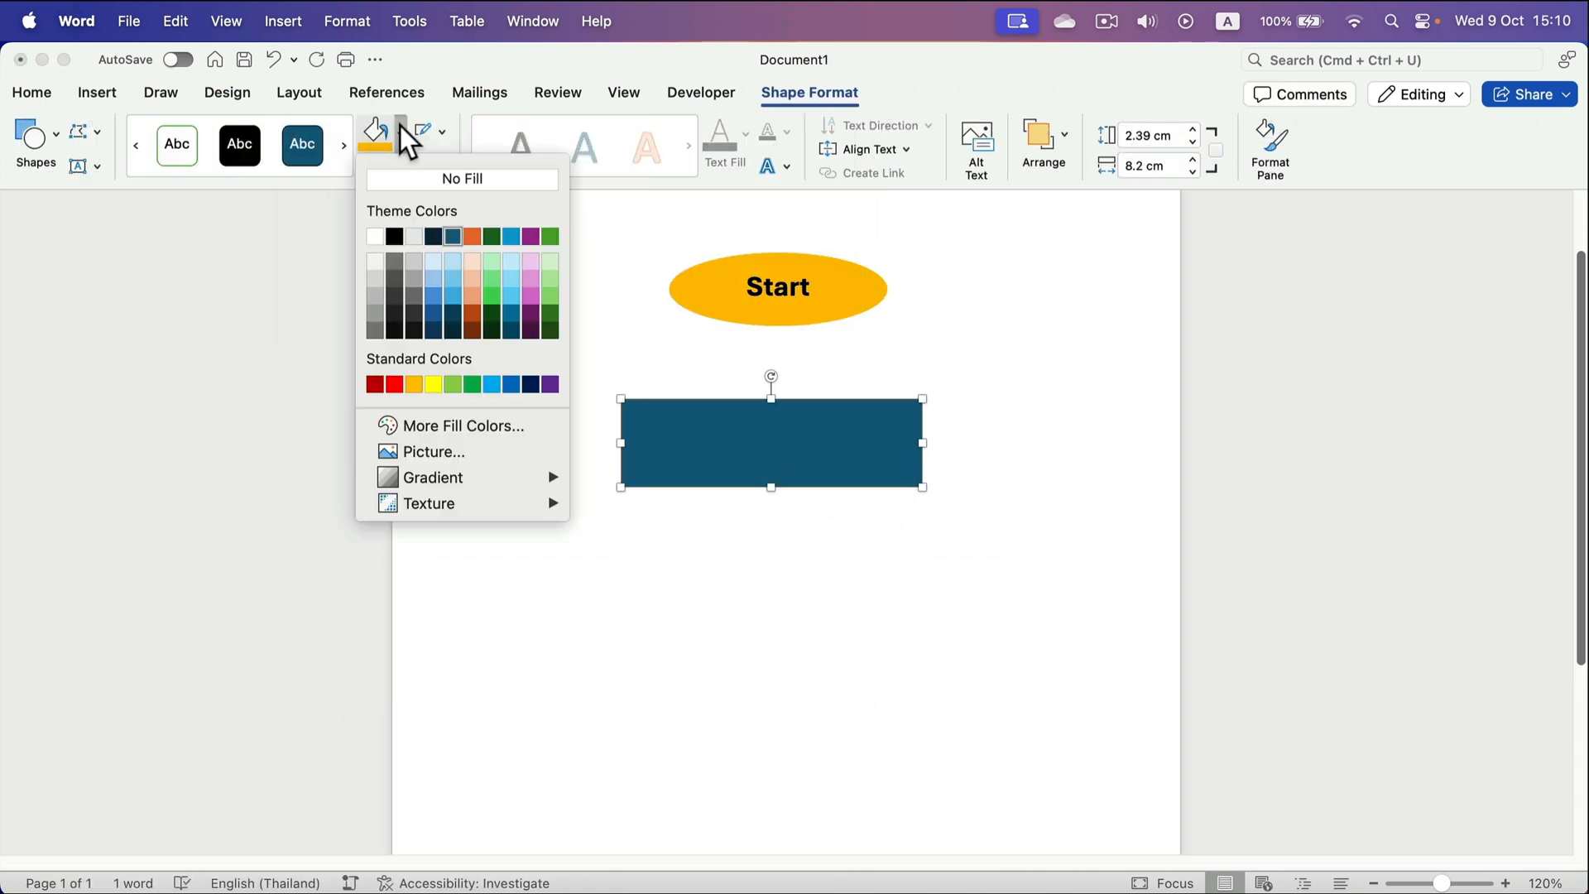
{"action": "left_click", "coordinate": [473, 236]}
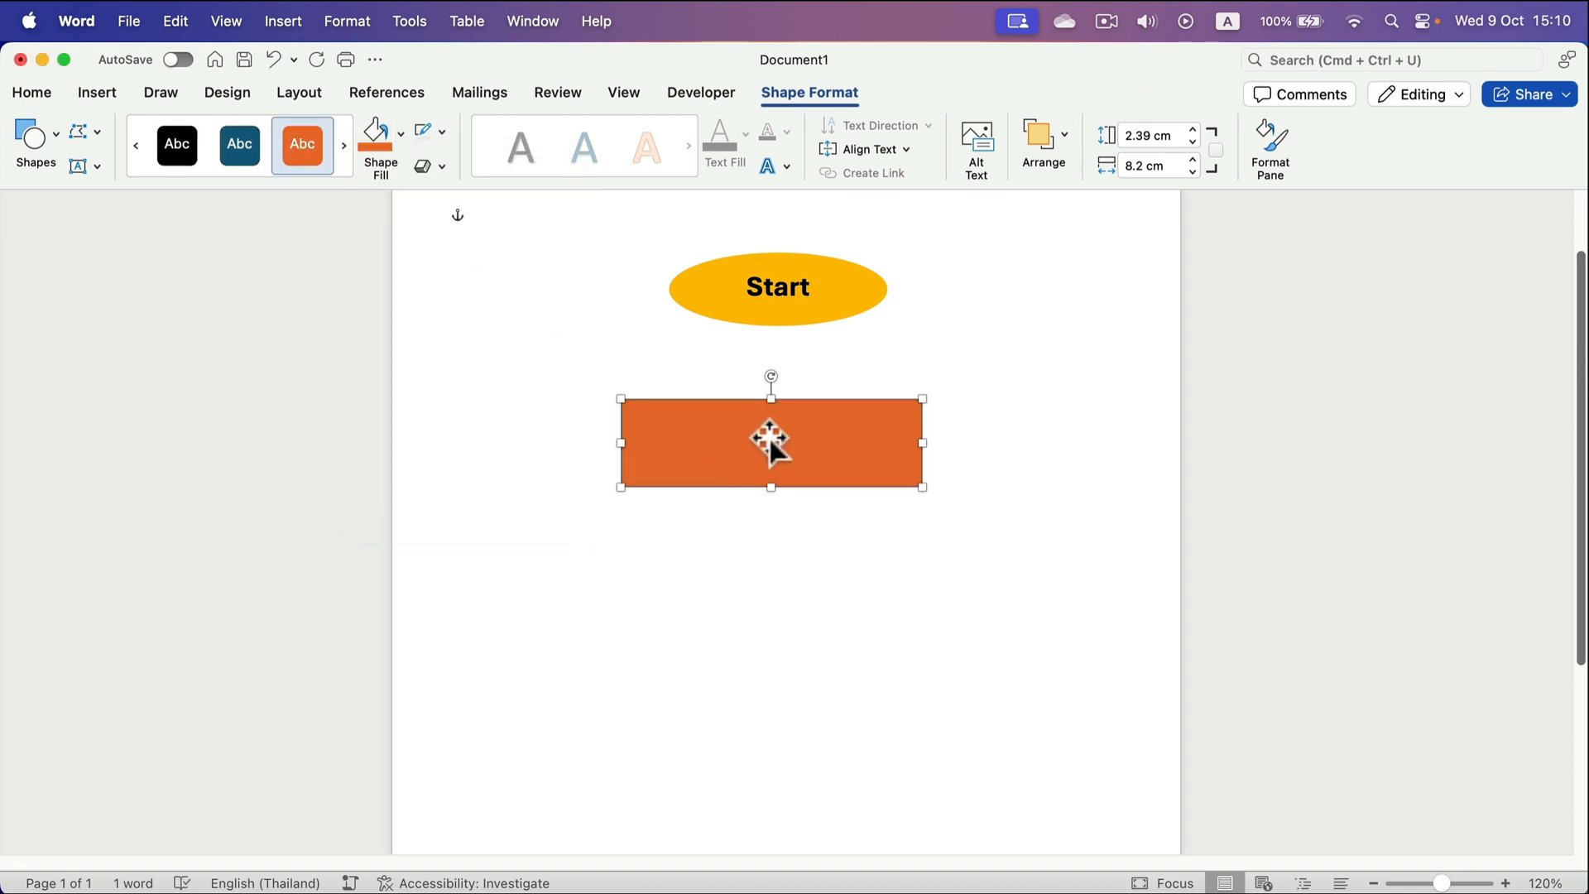
{"action": "double_click", "coordinate": [774, 443]}
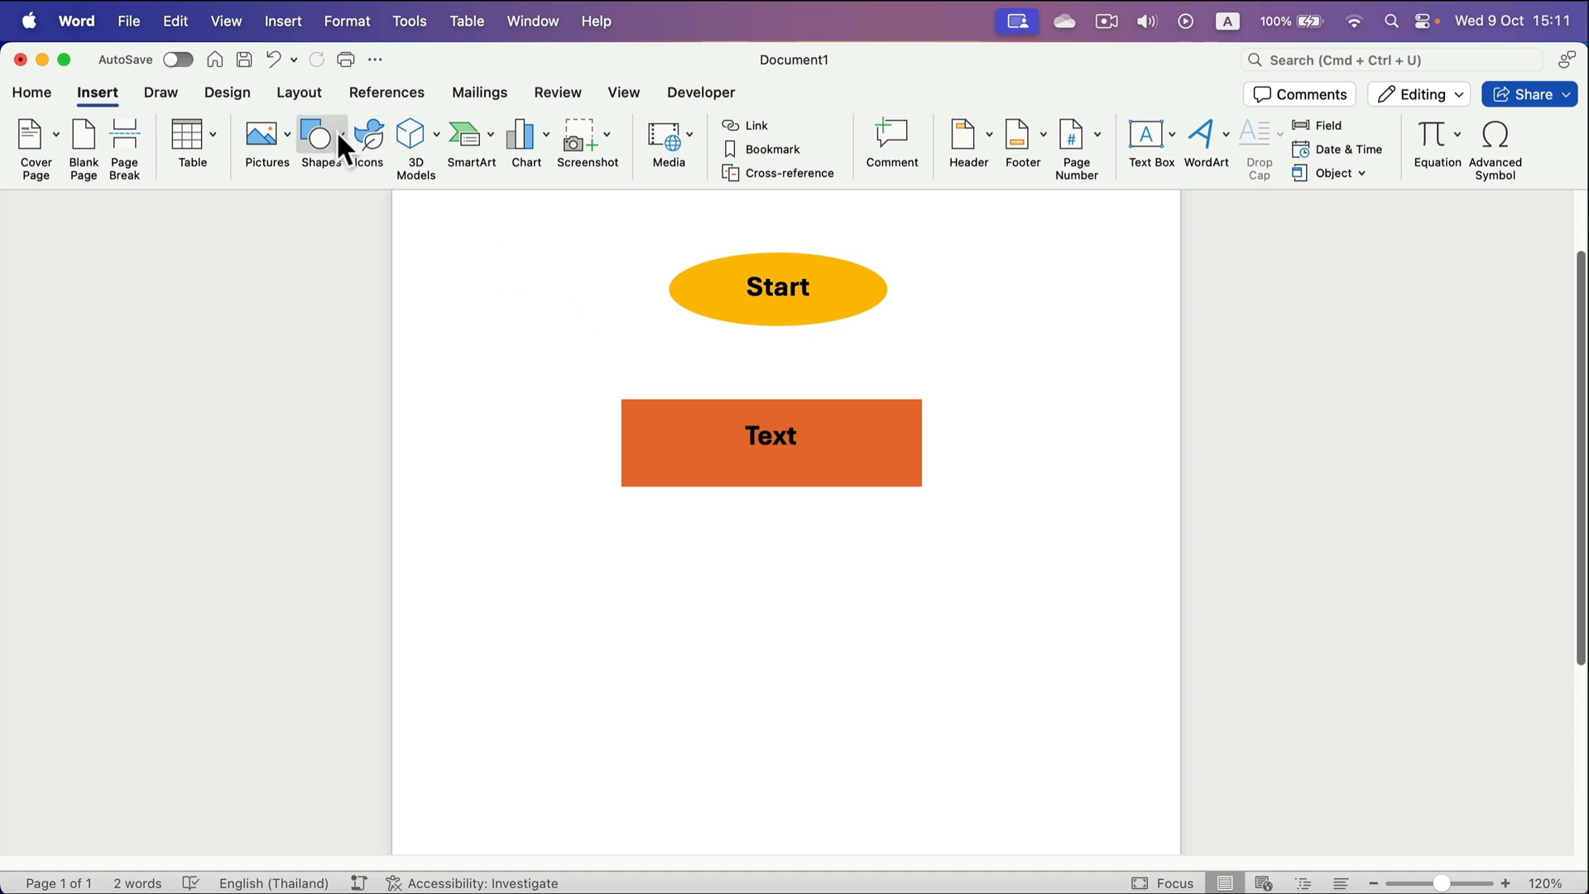
Draw a pink Flowchart Decision diamond labelled "???" below the Text rectangle.
{"action": "left_click", "coordinate": [336, 131]}
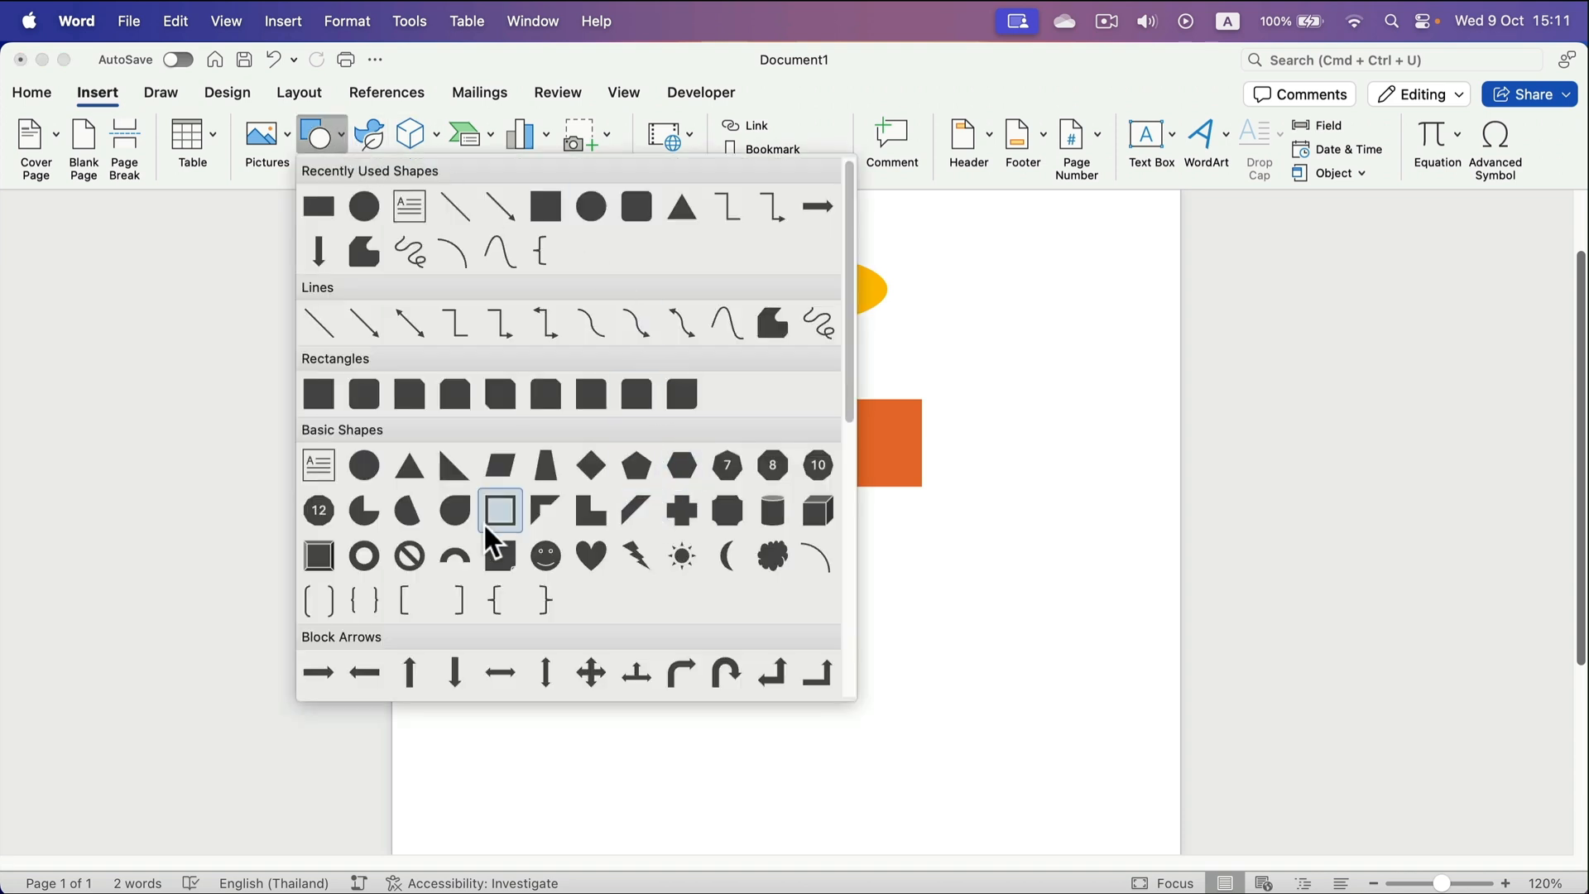
{"action": "scroll", "coordinate": [579, 538], "scroll_direction": "down", "scroll_amount": 5}
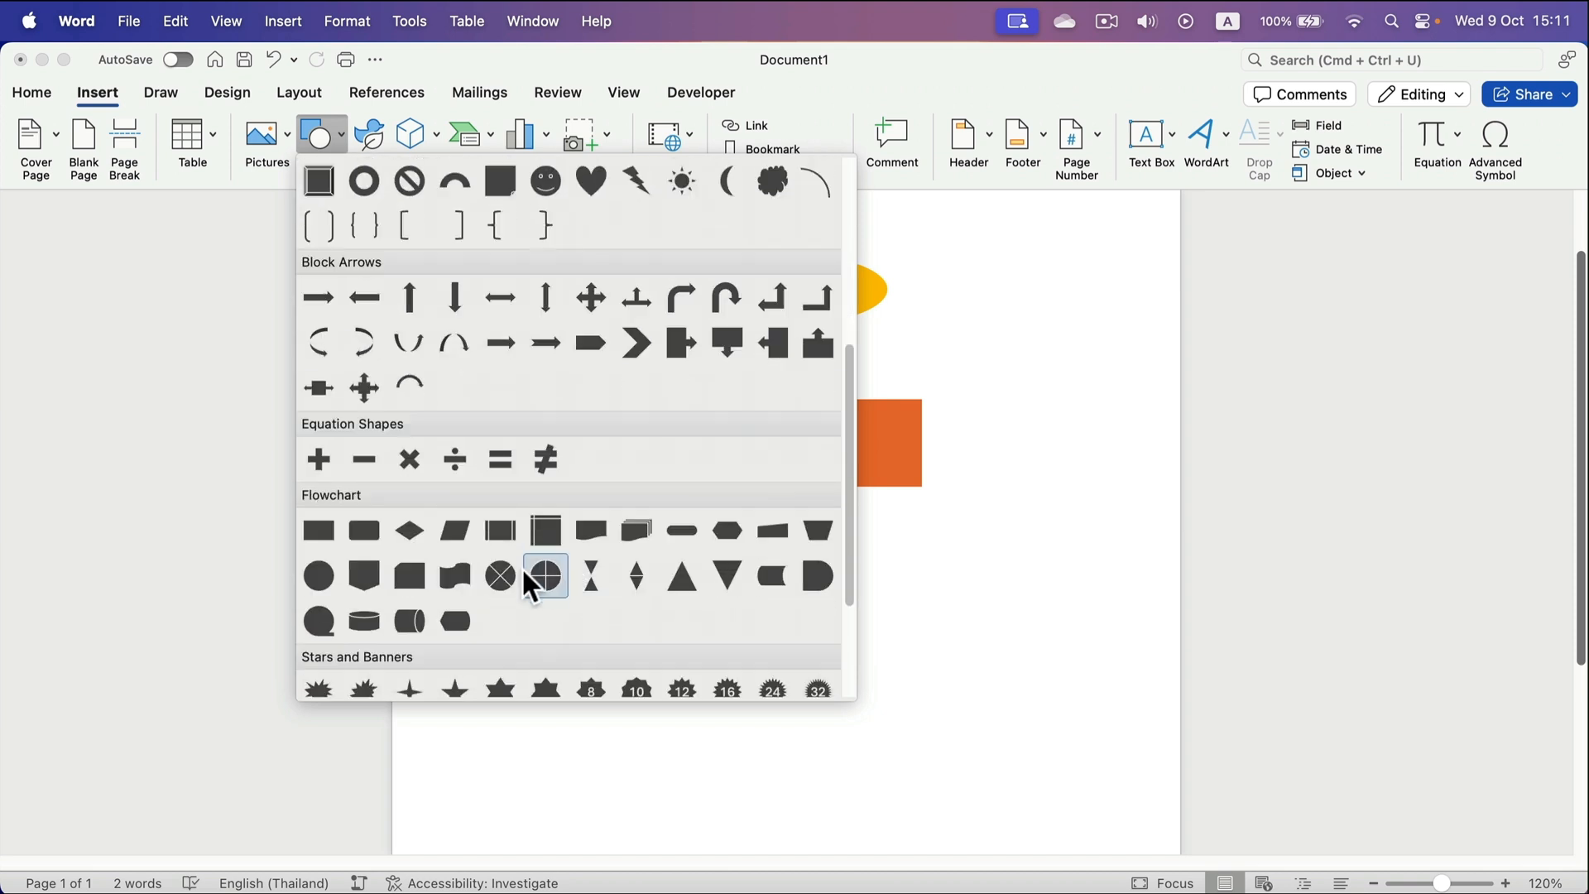
{"action": "left_click", "coordinate": [412, 530]}
{"action": "left_click_drag", "start_coordinate": [621, 564], "coordinate": [952, 709]}
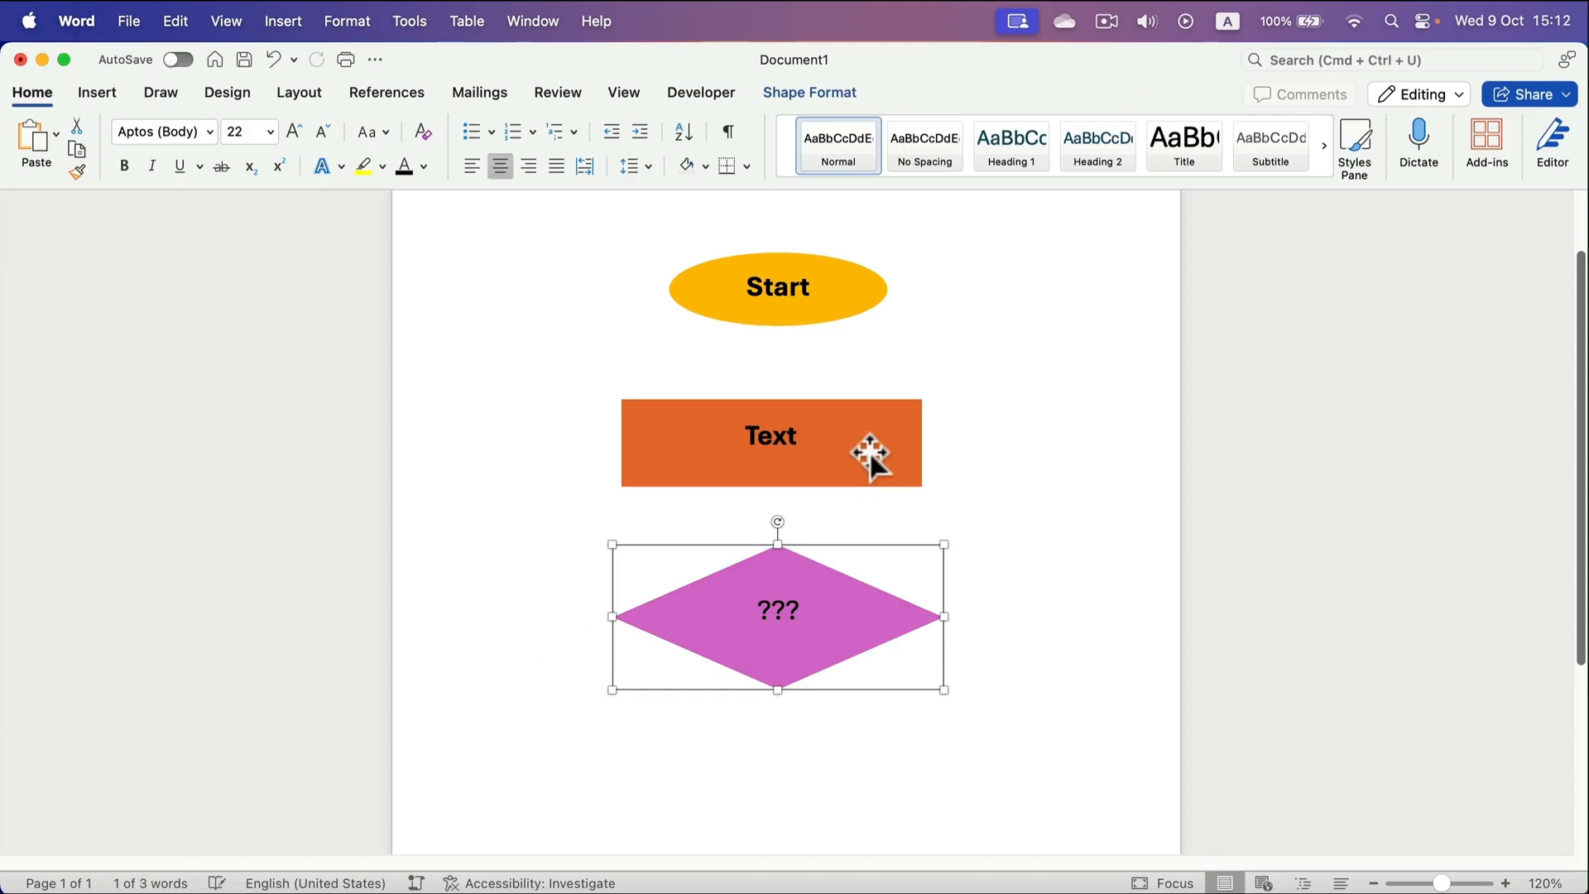
Move the Start oval to about 7.38 cm from the left so it is centred above the Text rectangle.
{"action": "left_click", "coordinate": [869, 452]}
{"action": "left_click", "coordinate": [822, 315]}
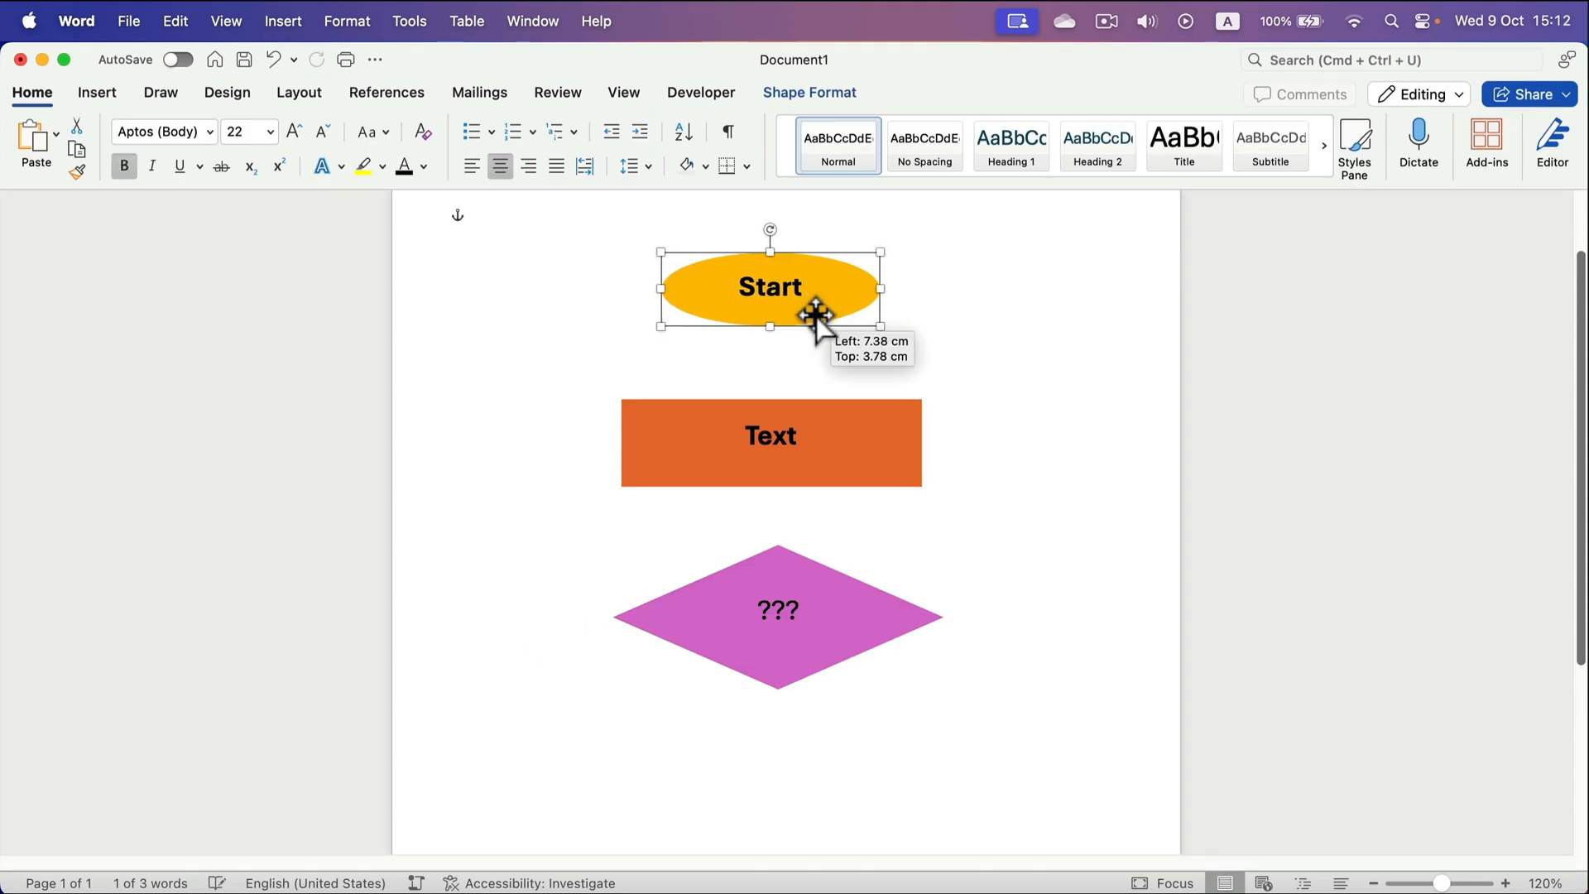
{"action": "scroll", "coordinate": [907, 479], "scroll_direction": "down", "scroll_amount": 5}
{"action": "scroll", "coordinate": [861, 389], "scroll_direction": "up", "scroll_amount": 2}
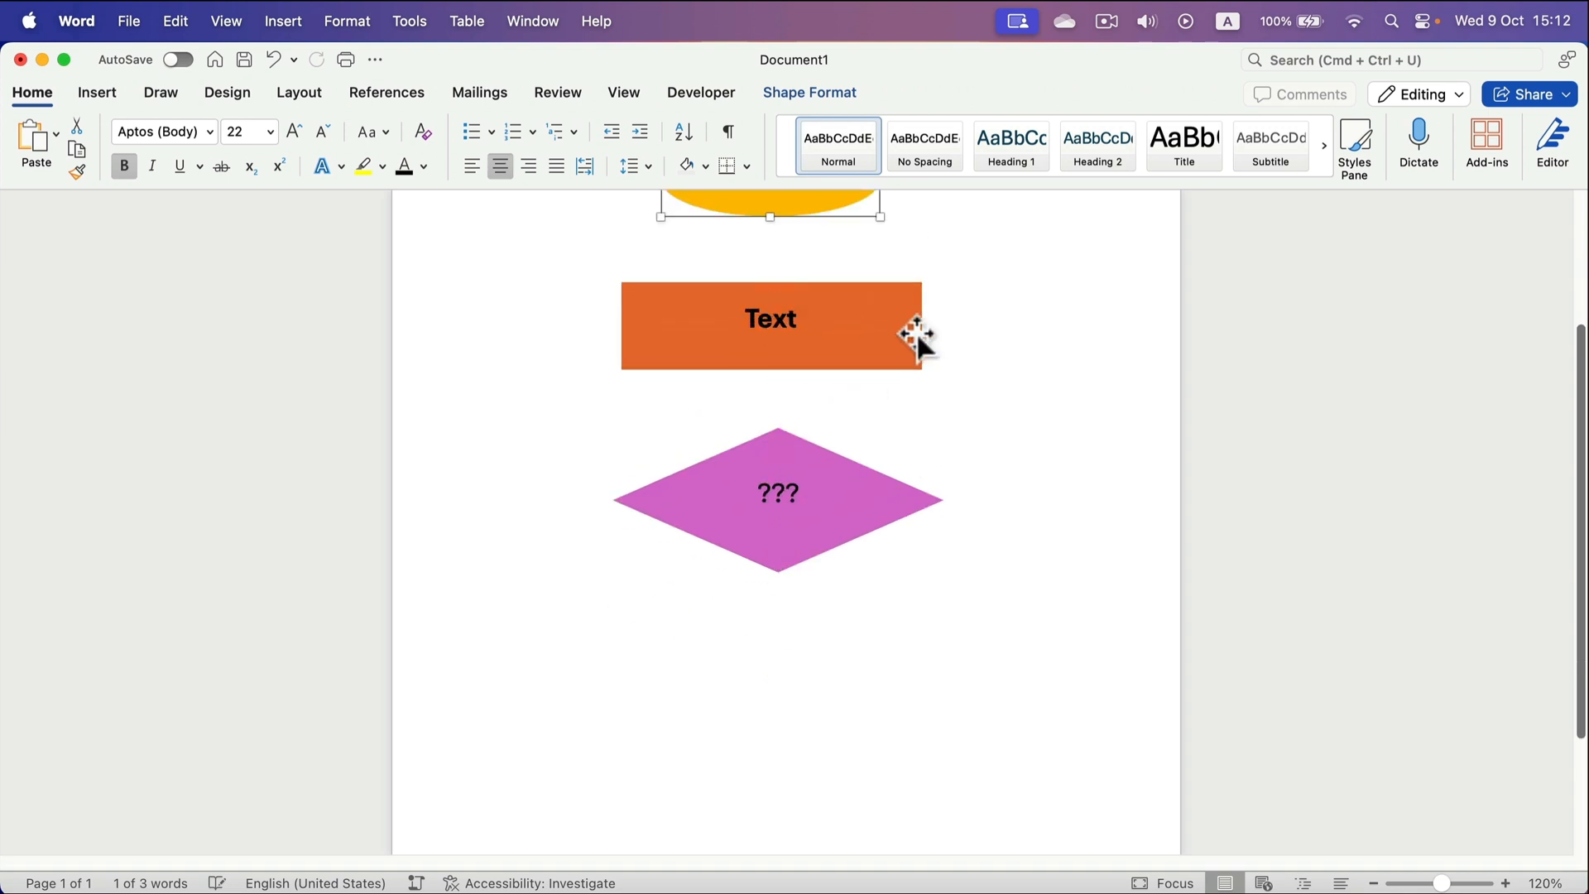
{"action": "left_click", "coordinate": [827, 330]}
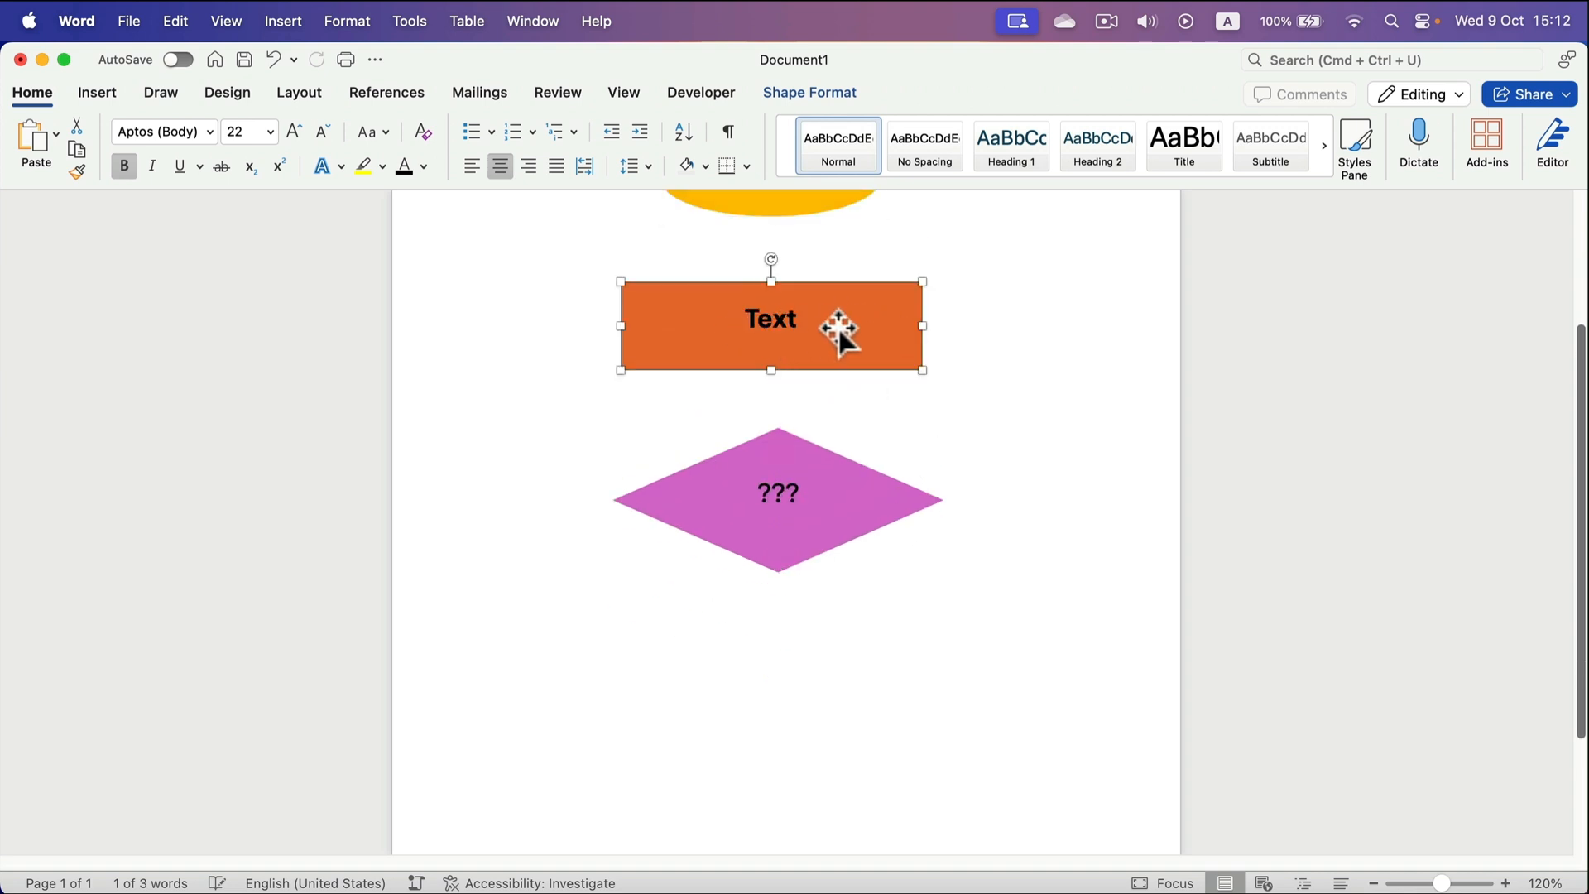
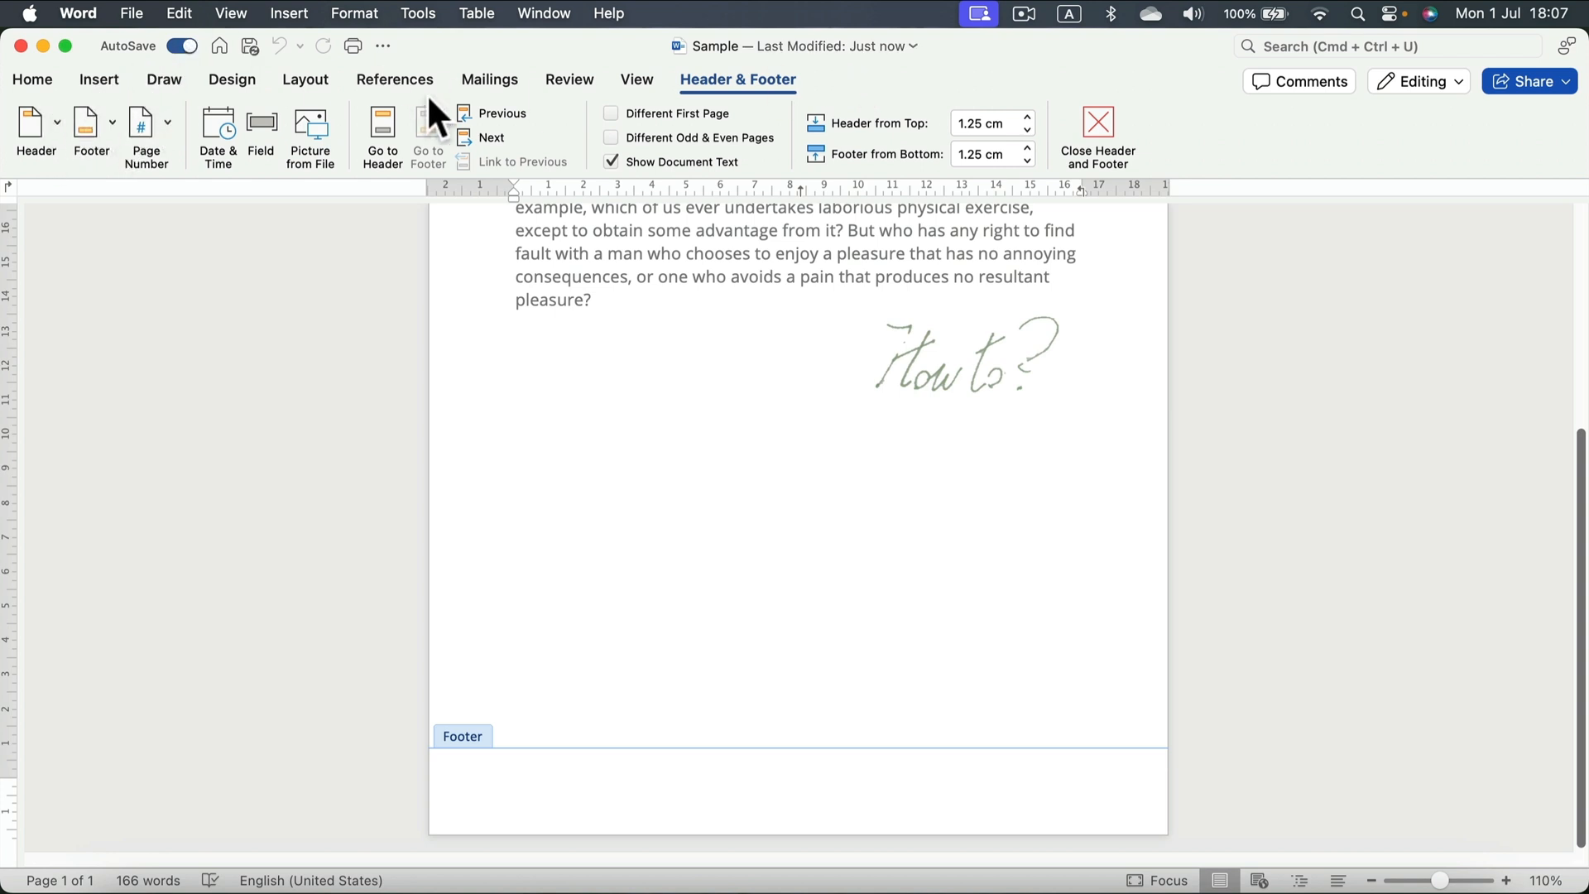
Switch from the footer to the header in the Sample document.
{"action": "left_click", "coordinate": [391, 109]}
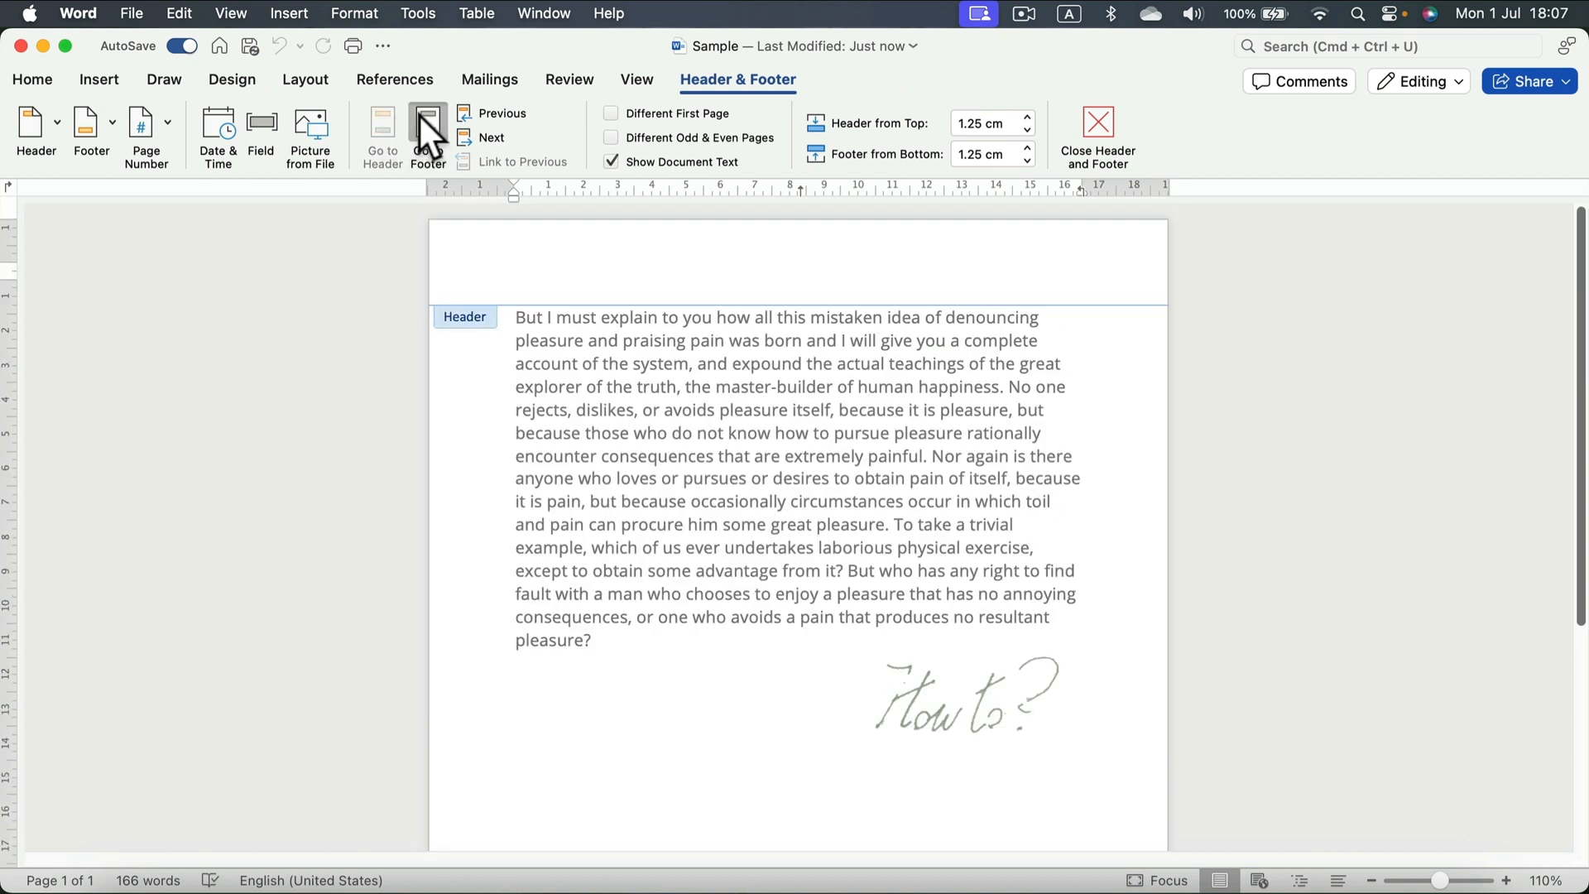
Switch to the footer in the Sample document and set its distance from the bottom to 1.2 cm.
{"action": "left_click", "coordinate": [419, 114]}
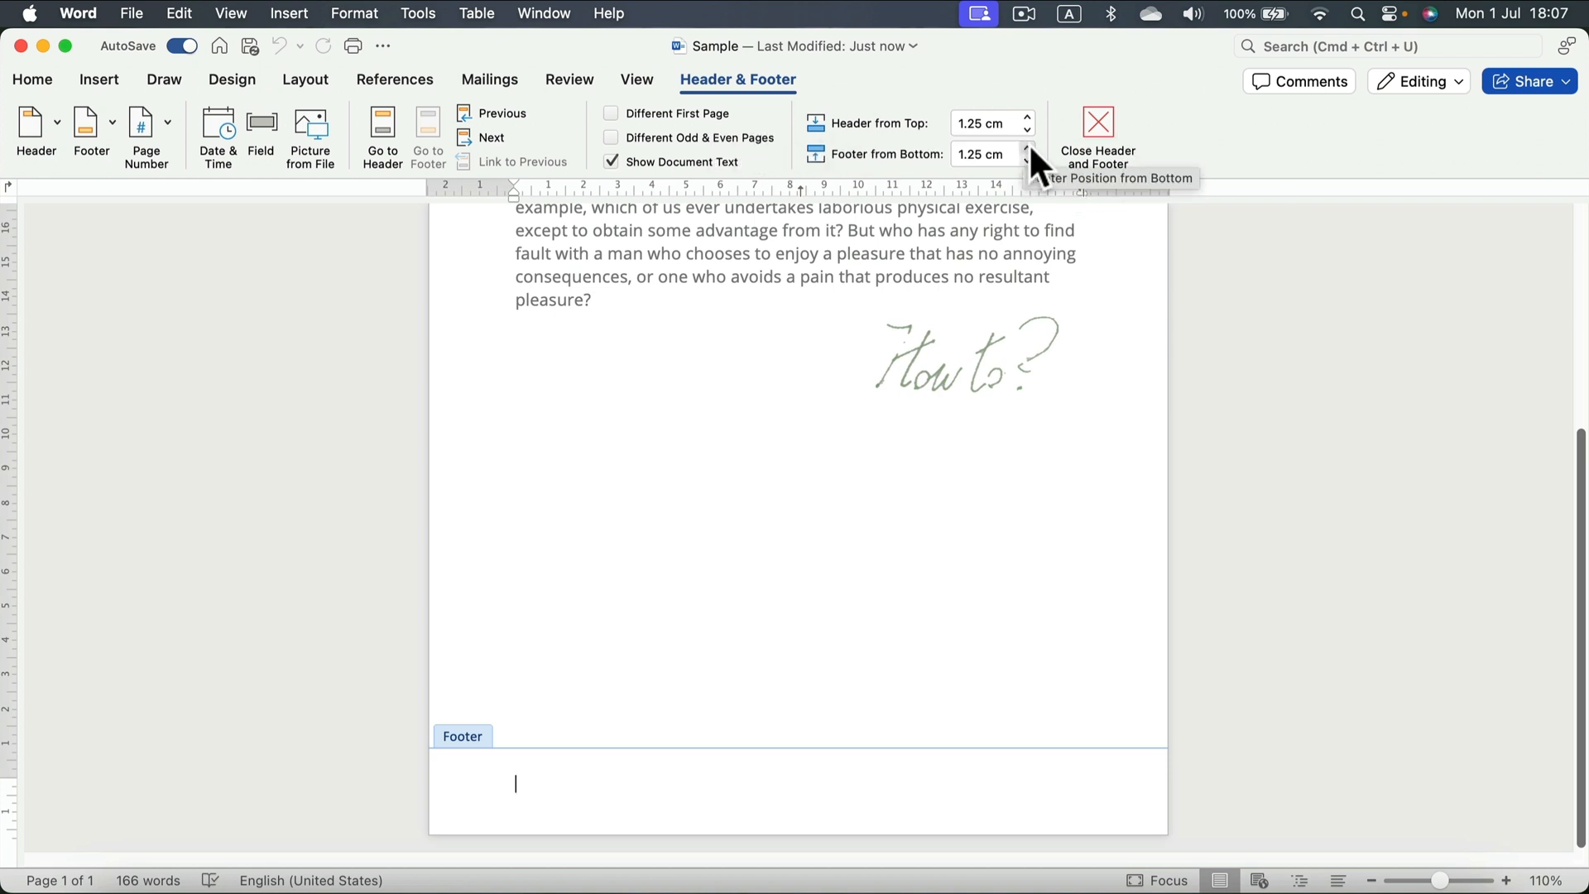
{"action": "left_click", "coordinate": [1029, 147]}
{"action": "left_click", "coordinate": [1030, 147]}
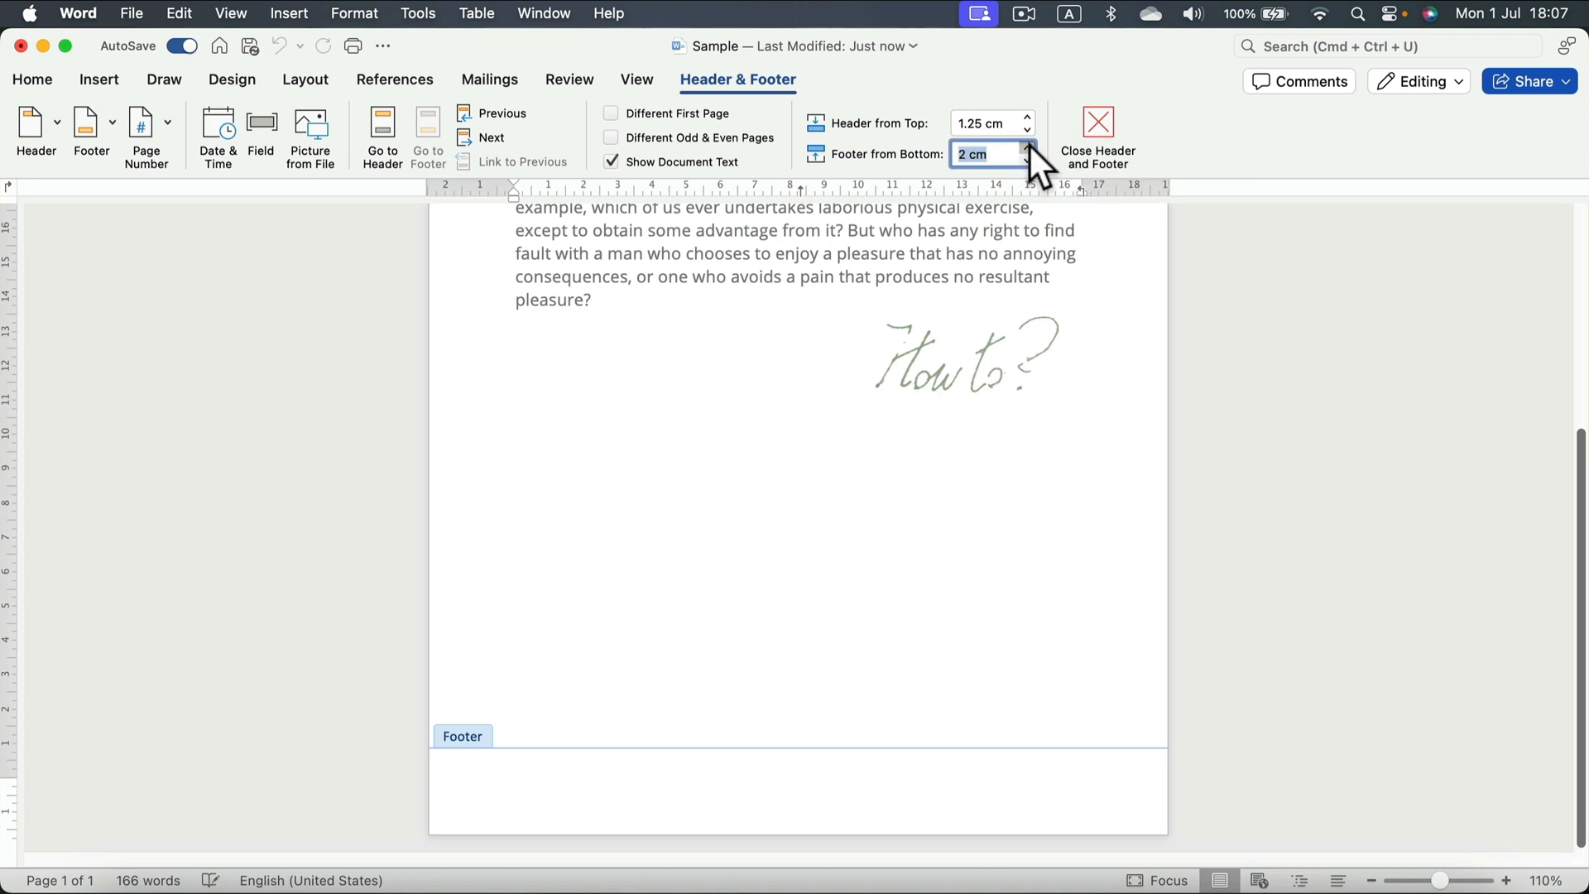
{"action": "left_click", "coordinate": [1029, 147]}
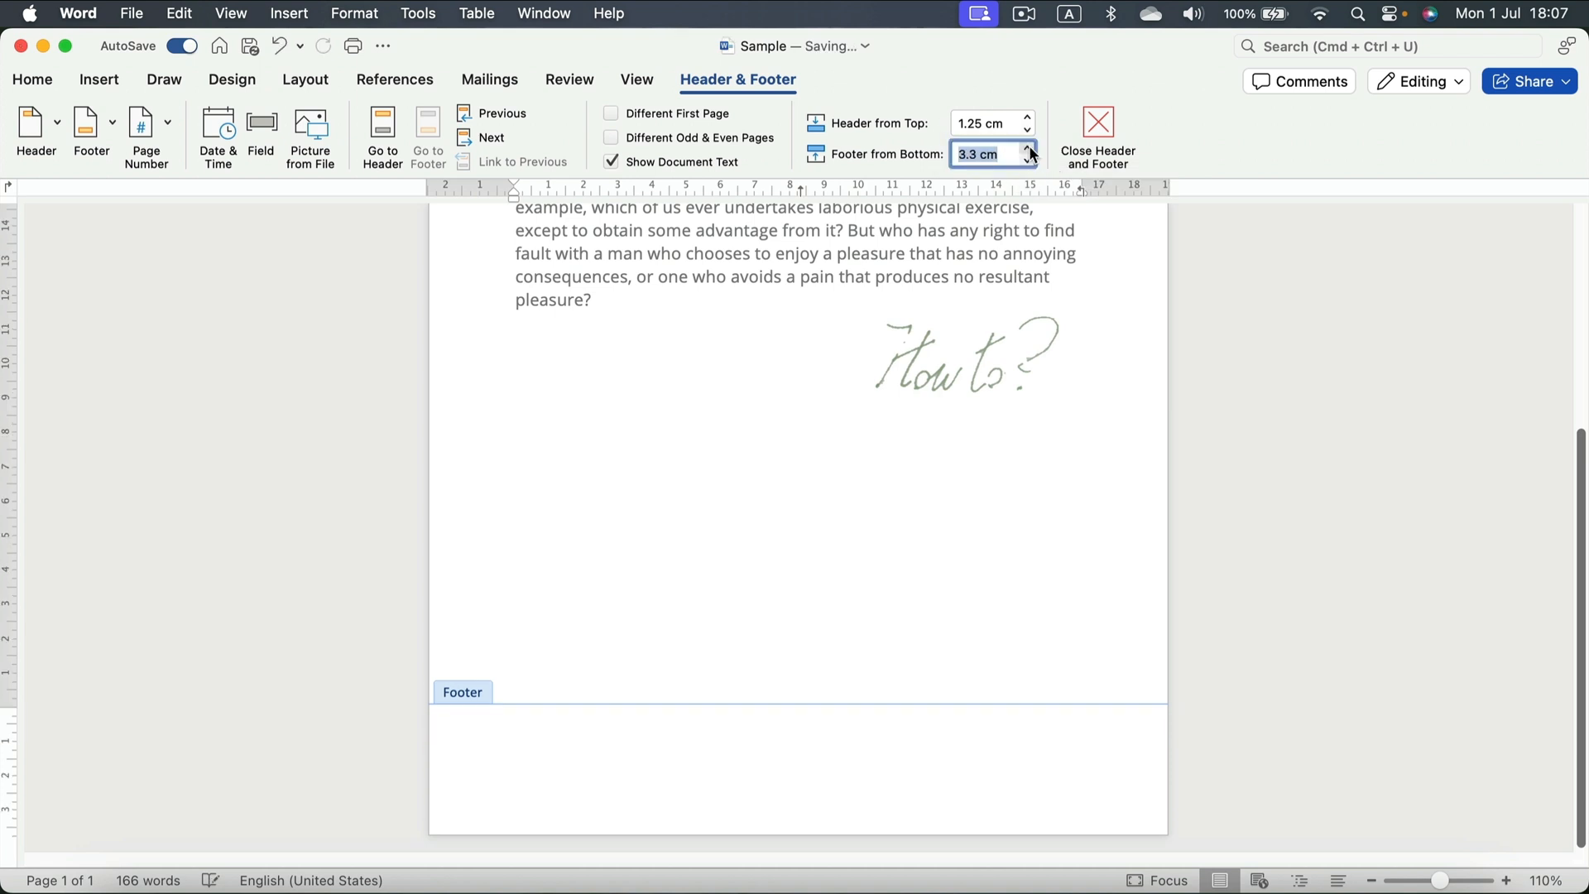
{"action": "left_click", "coordinate": [1029, 160]}
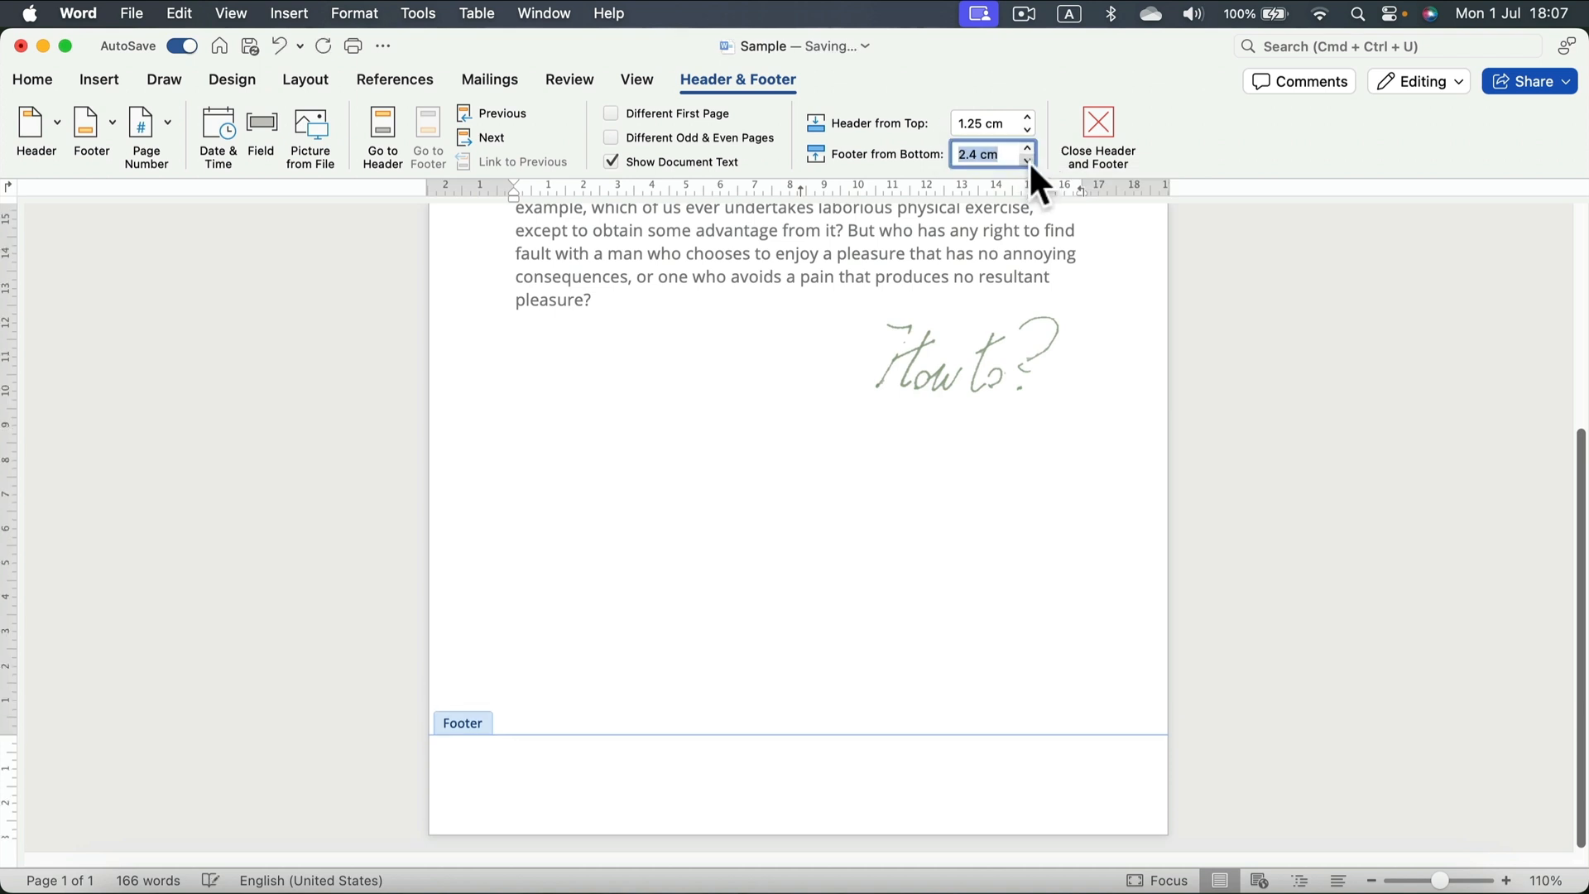
{"action": "left_click", "coordinate": [1029, 161]}
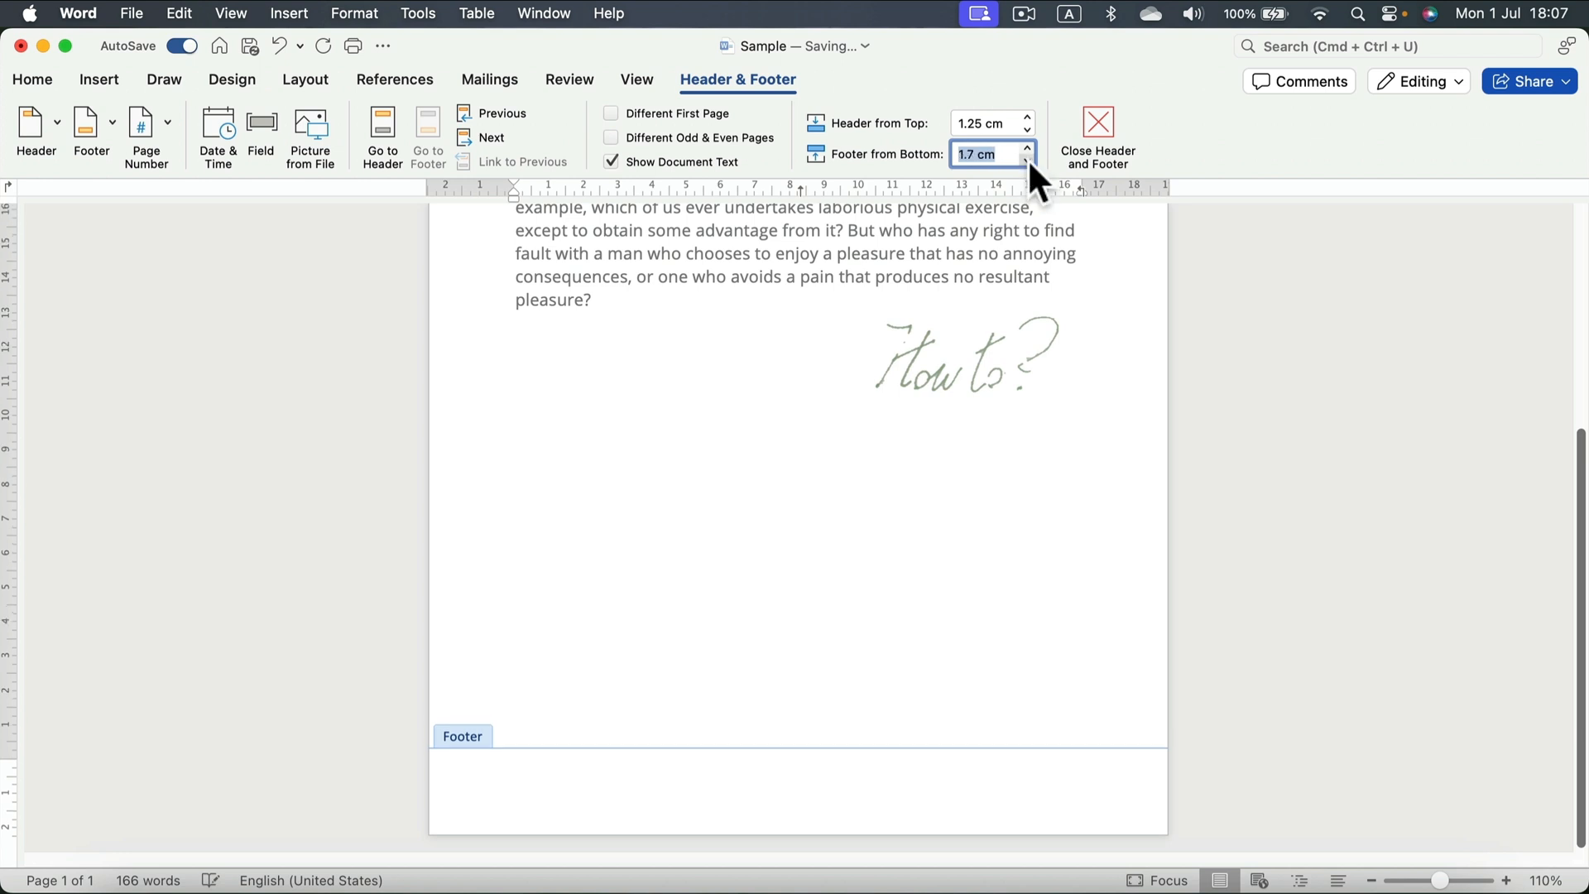
{"action": "left_click", "coordinate": [1029, 160]}
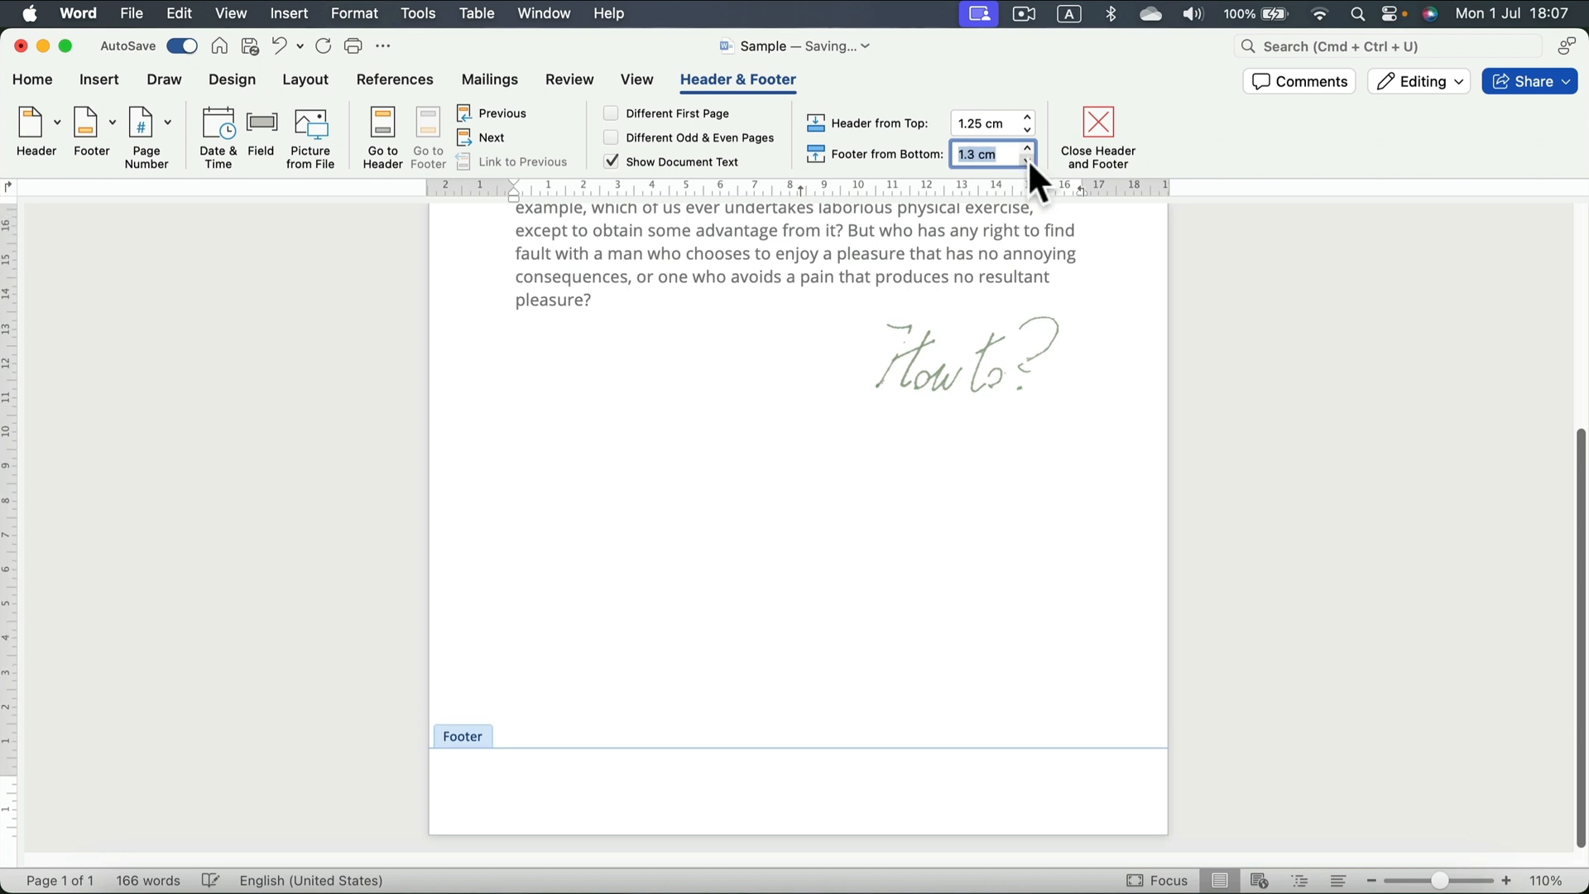
{"action": "left_click", "coordinate": [1029, 160]}
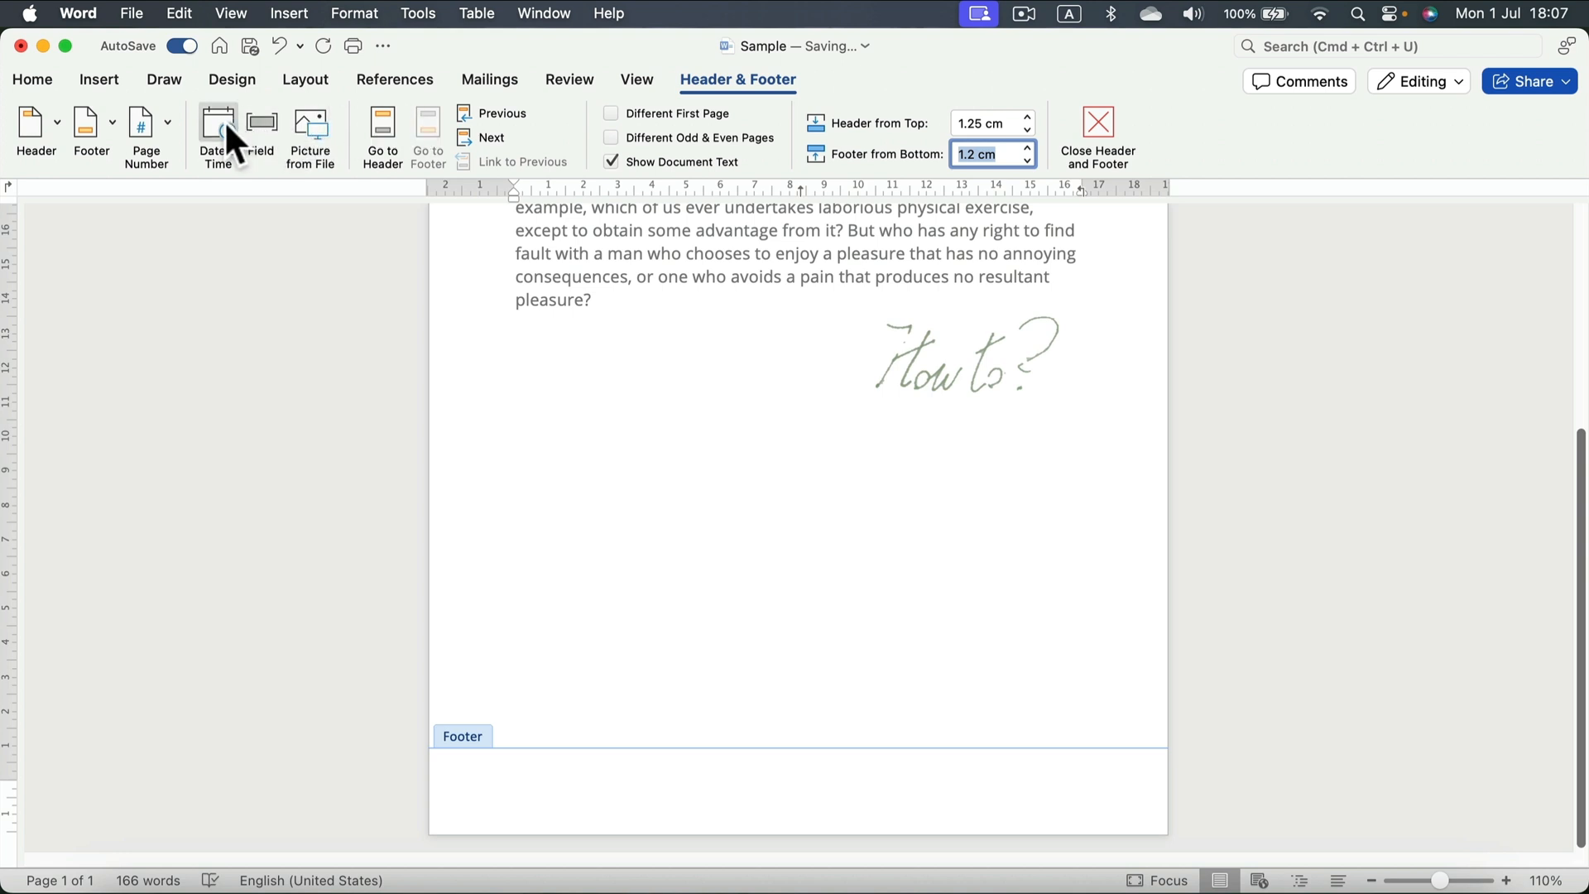
Check the available page number options, and leave footer editing to return to the body text.
{"action": "left_click", "coordinate": [165, 123]}
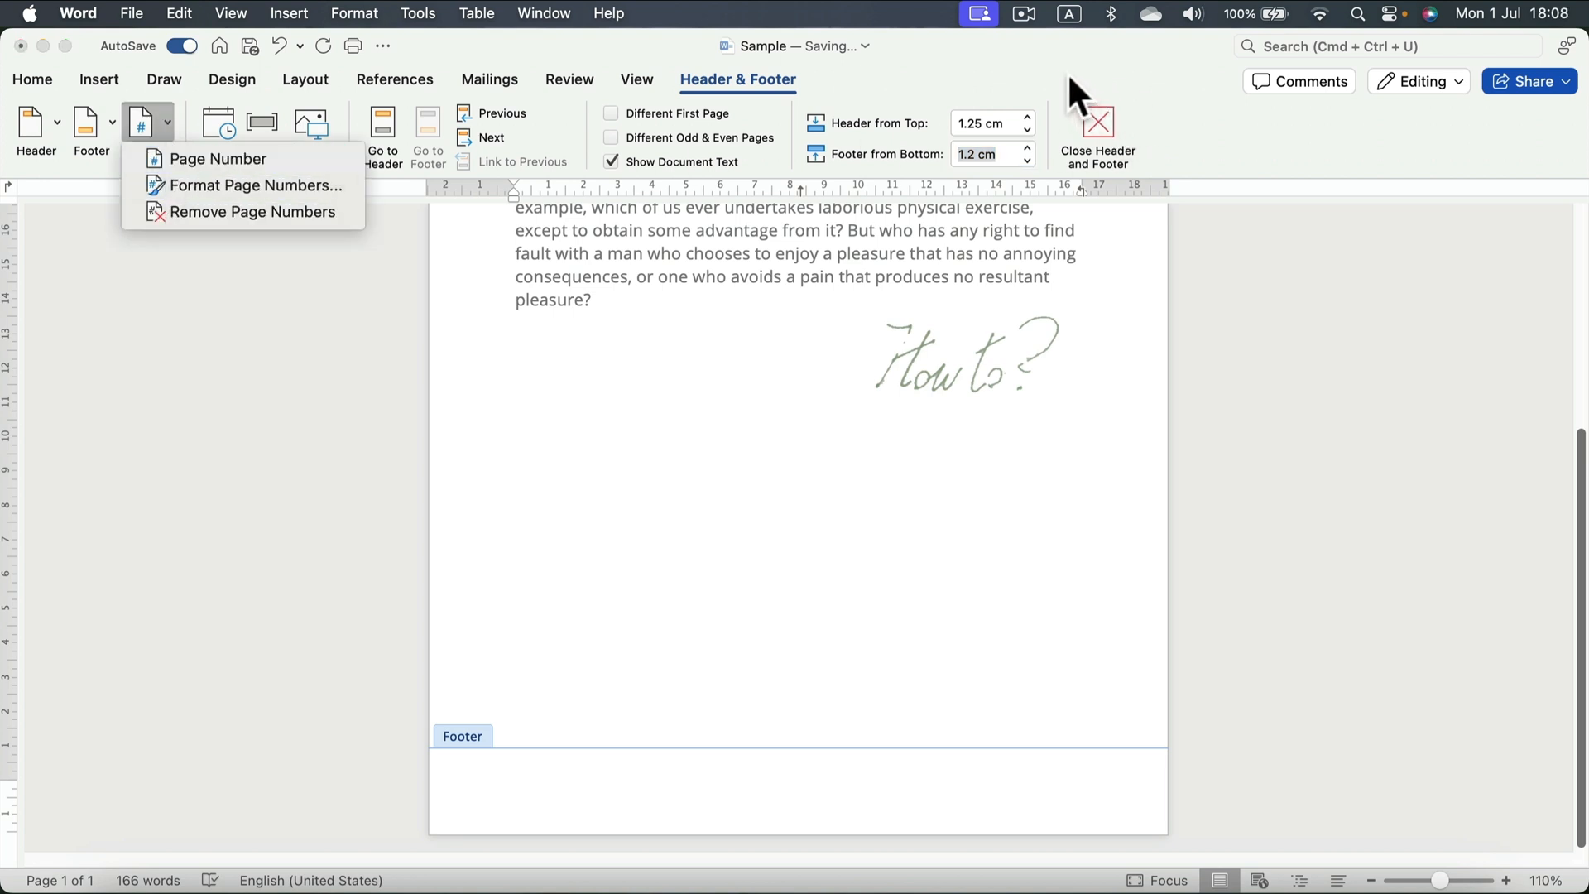
{"action": "key", "text": "Escape"}
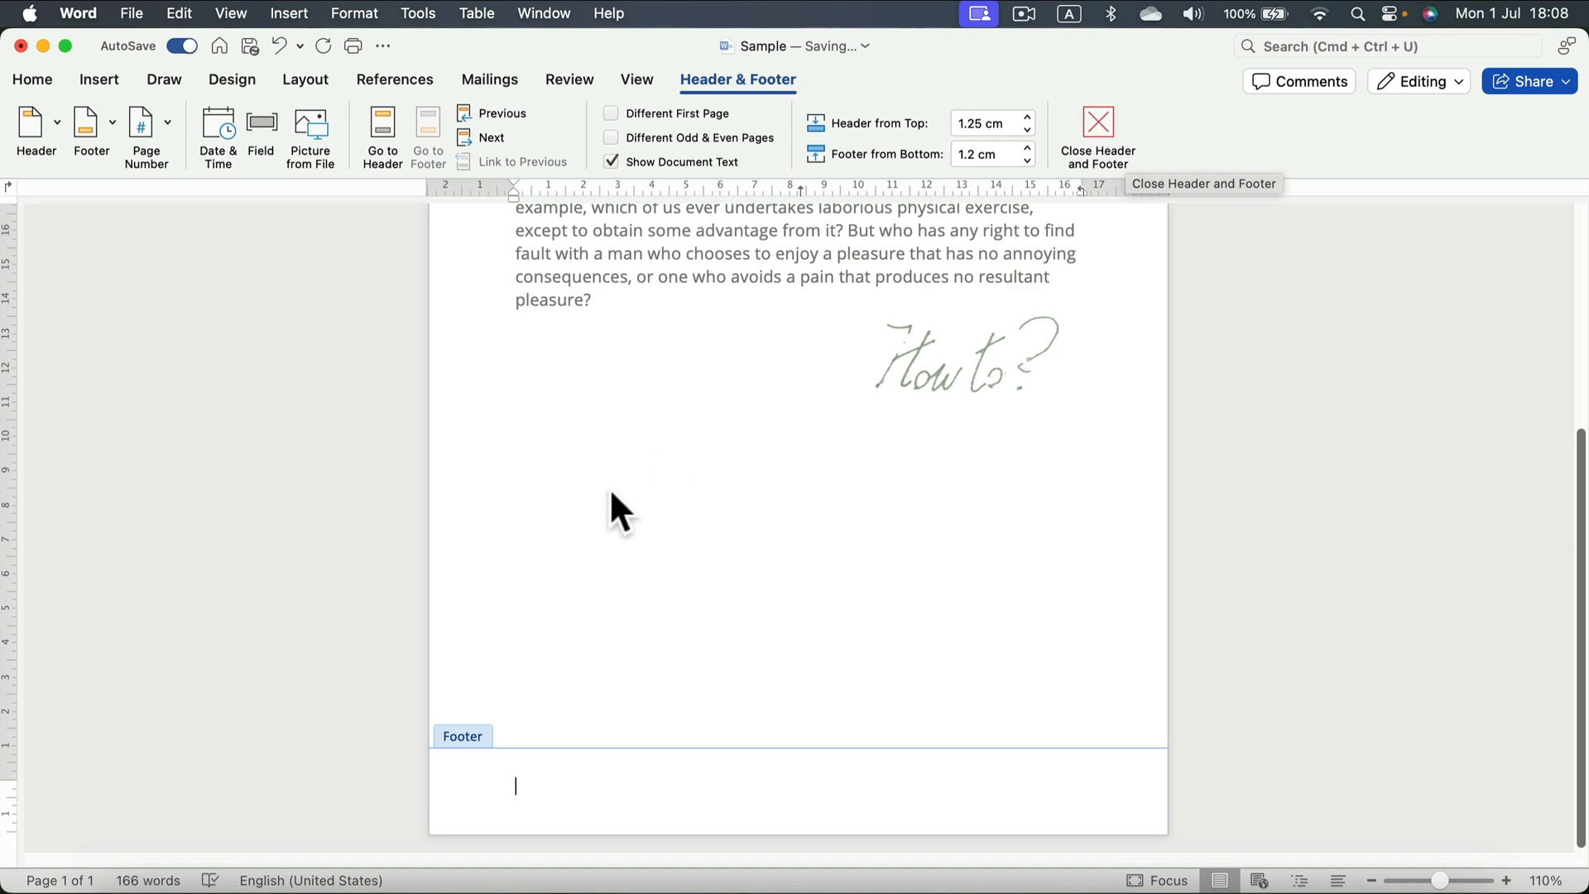
{"action": "double_click", "coordinate": [672, 357]}
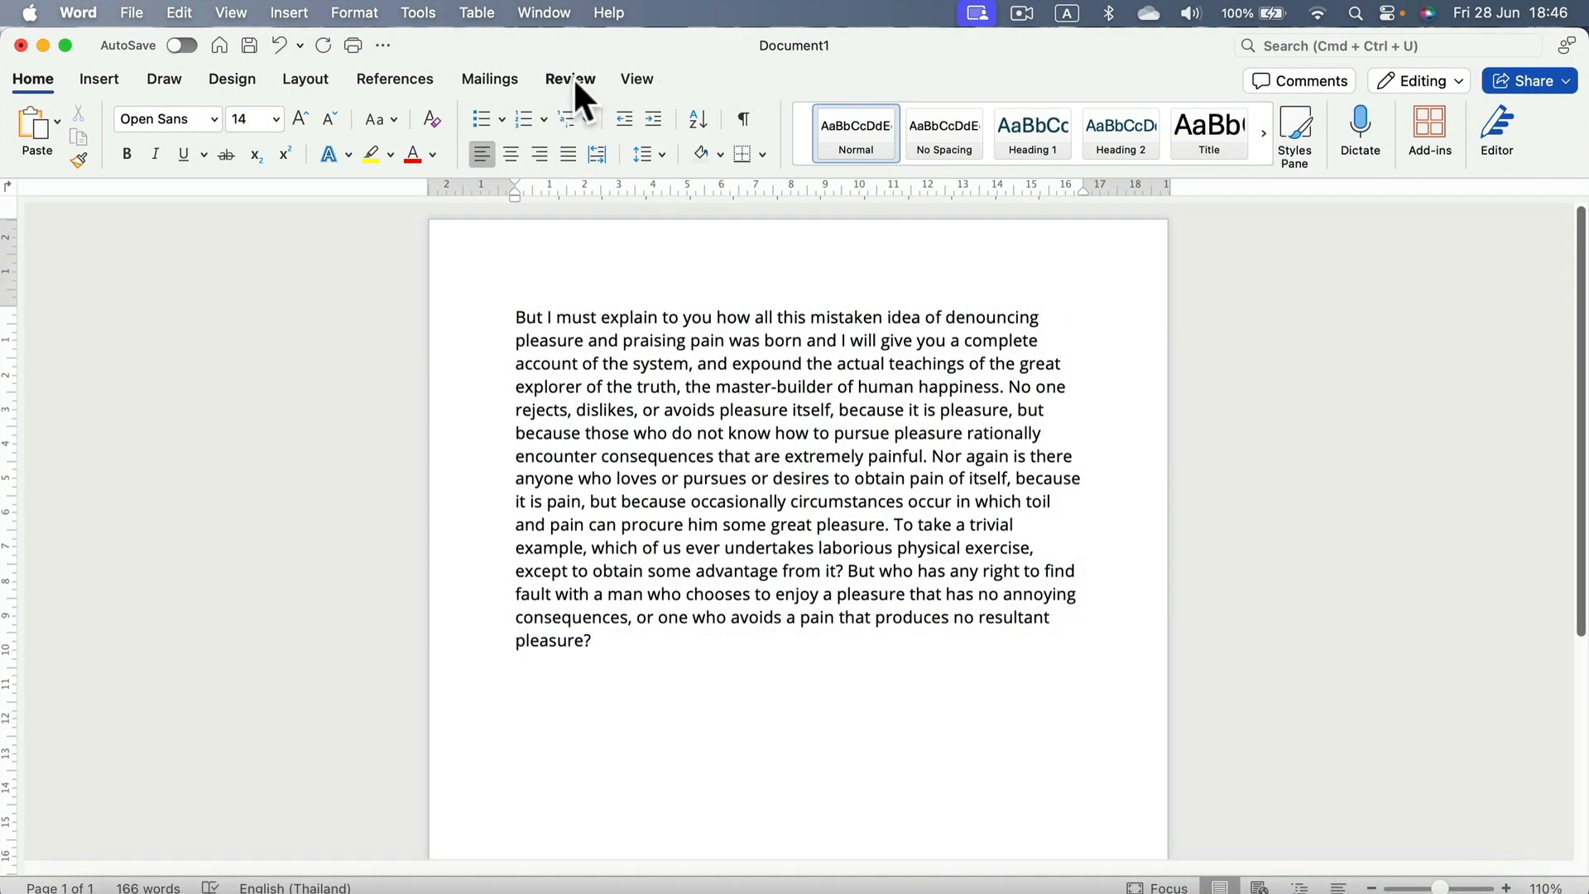
Have Document1's text read aloud from the beginning and pause the playback.
{"action": "left_click", "coordinate": [573, 77]}
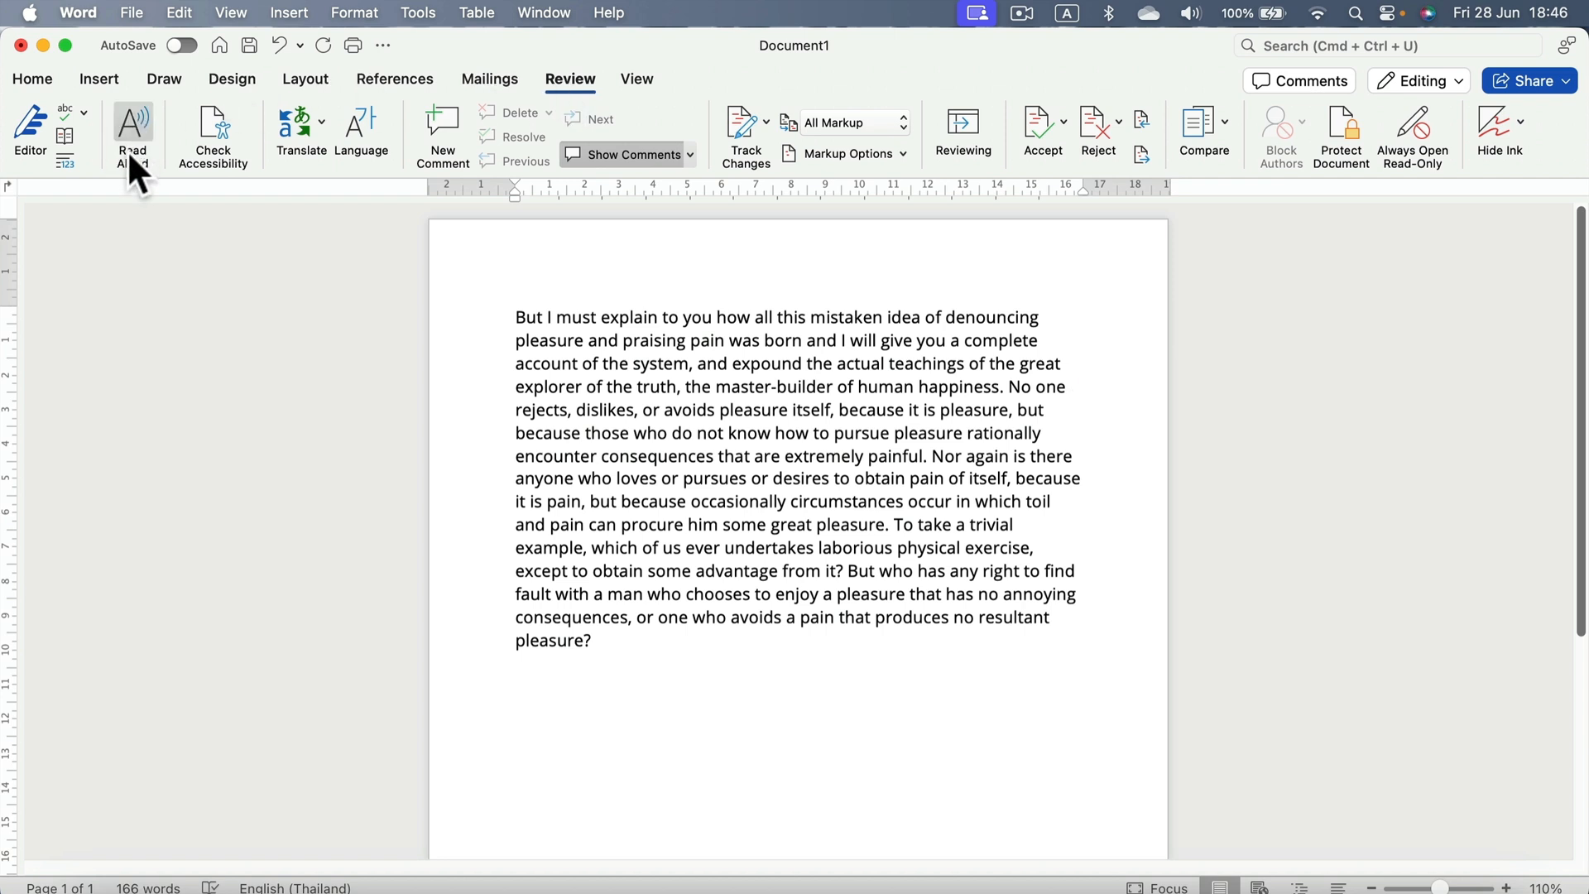
{"action": "left_click", "coordinate": [128, 124]}
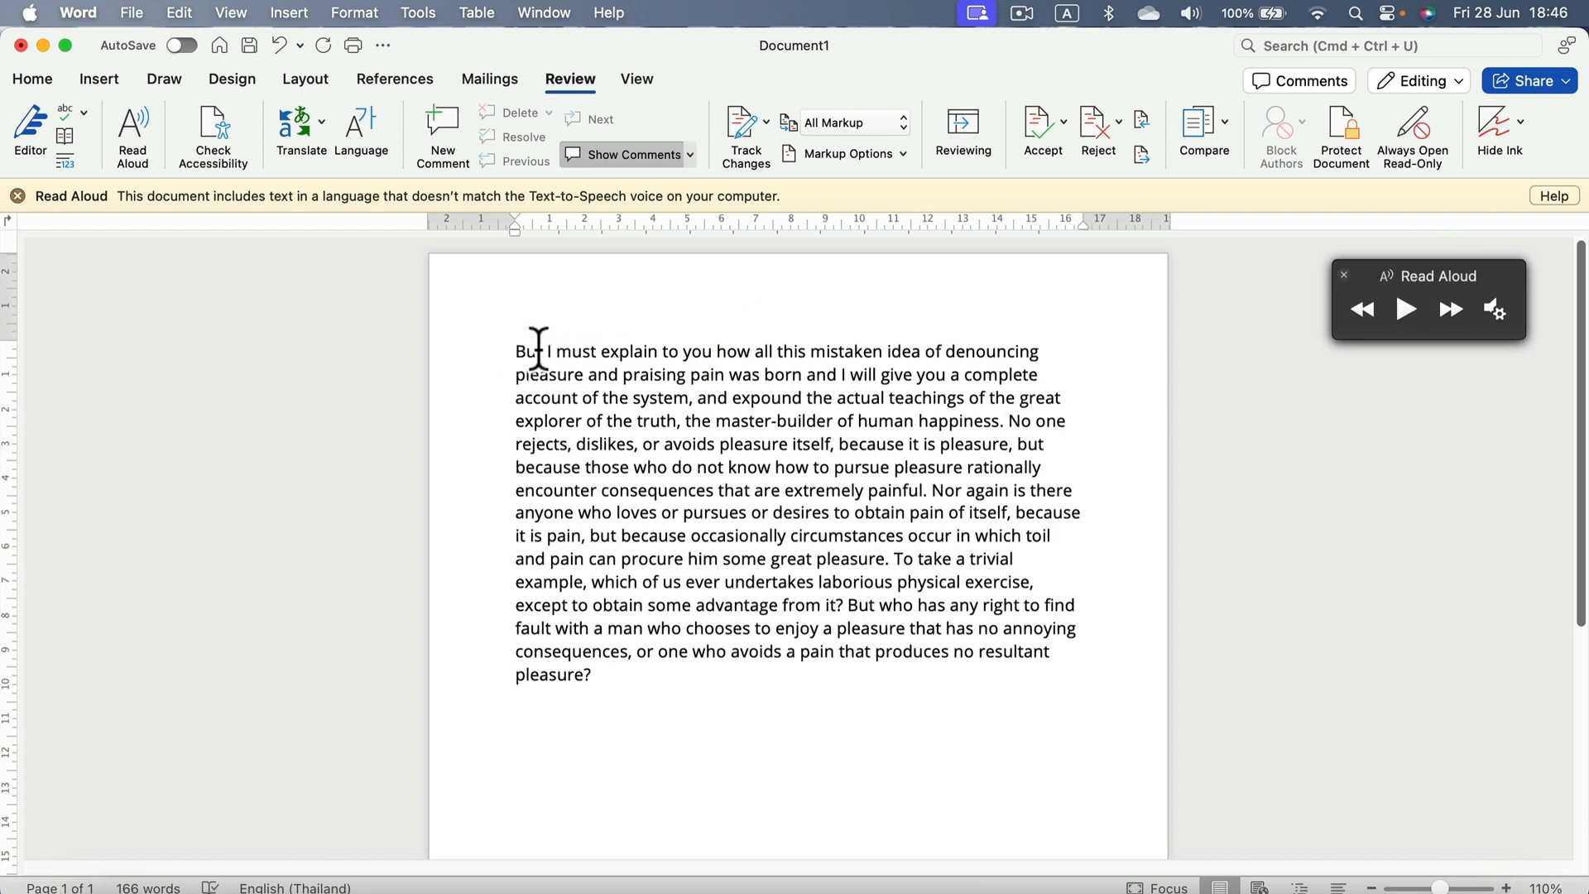
{"action": "left_click", "coordinate": [1408, 309]}
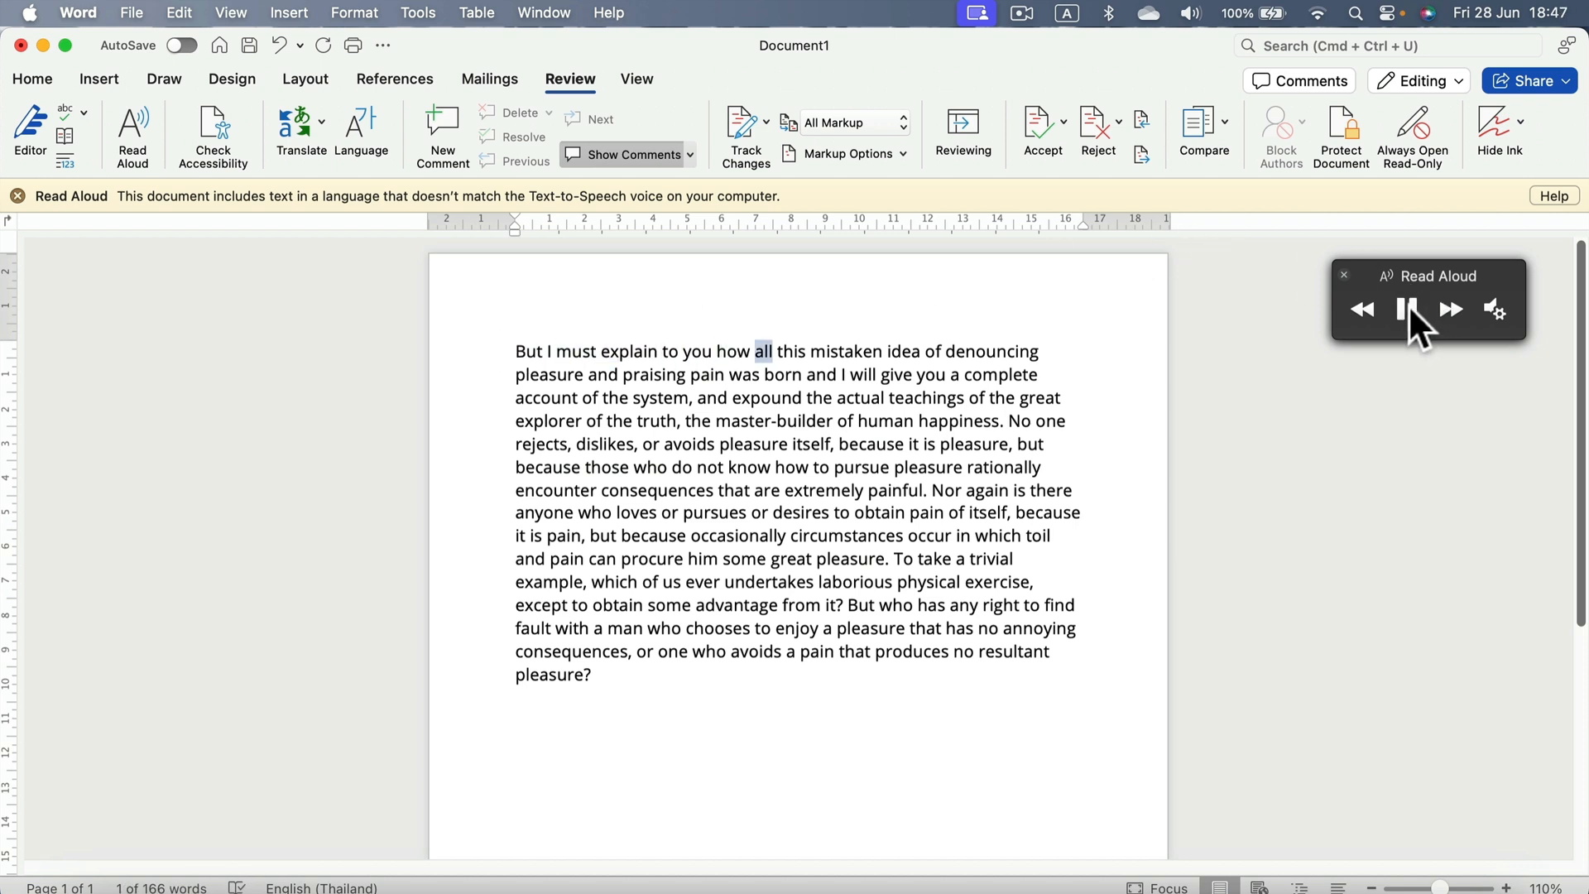
{"action": "left_click", "coordinate": [1407, 308]}
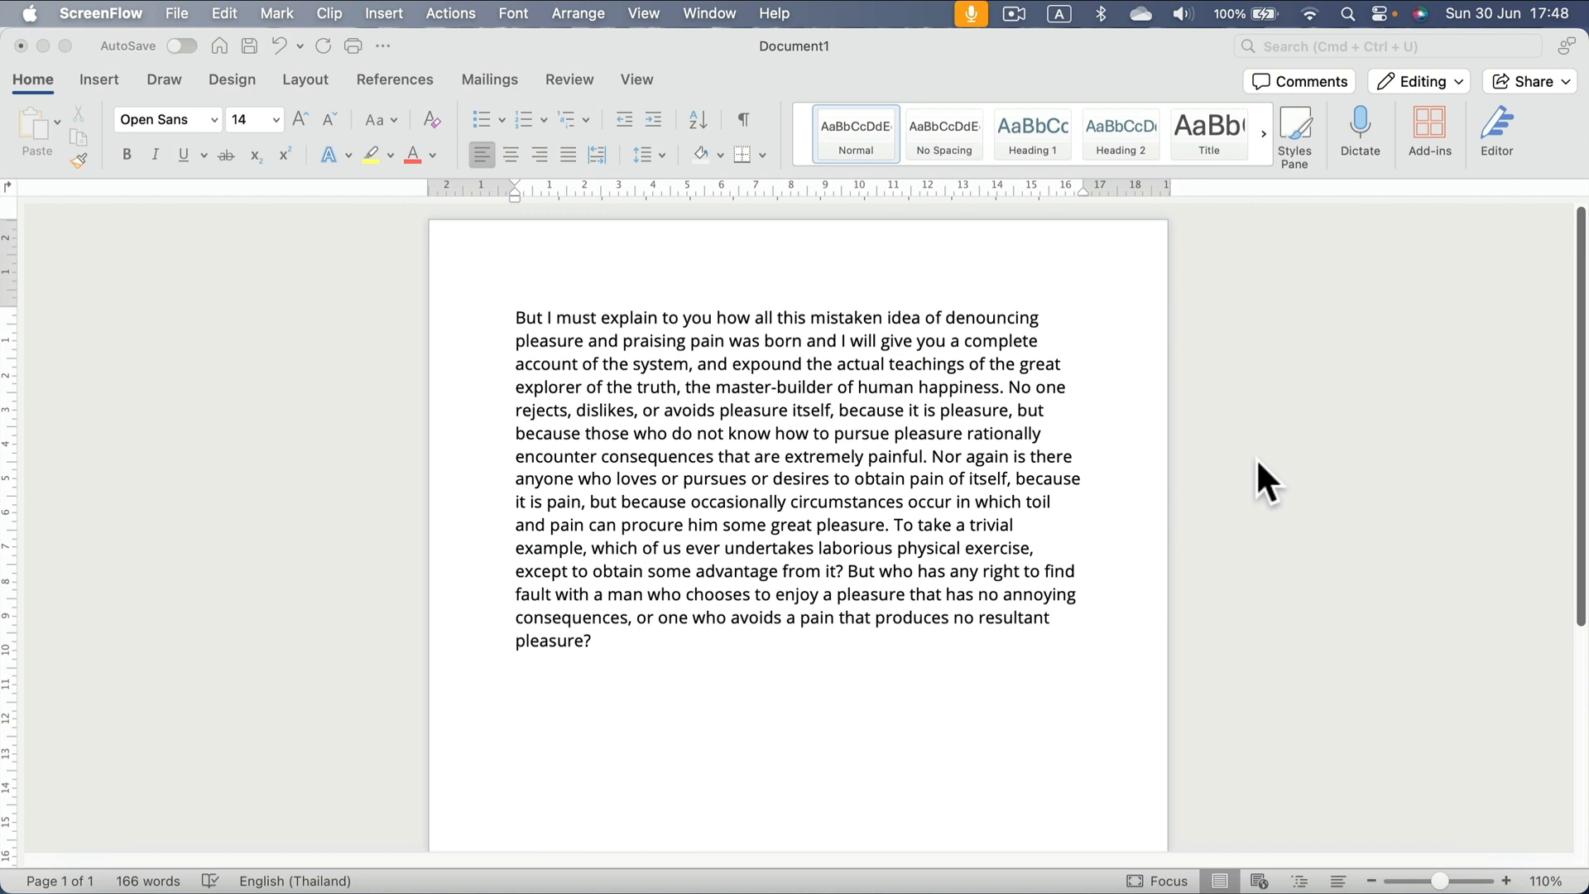
Insert the photo of the handwritten "How to?" at the end of the paragraph in Document1.
{"action": "left_click", "coordinate": [1114, 42]}
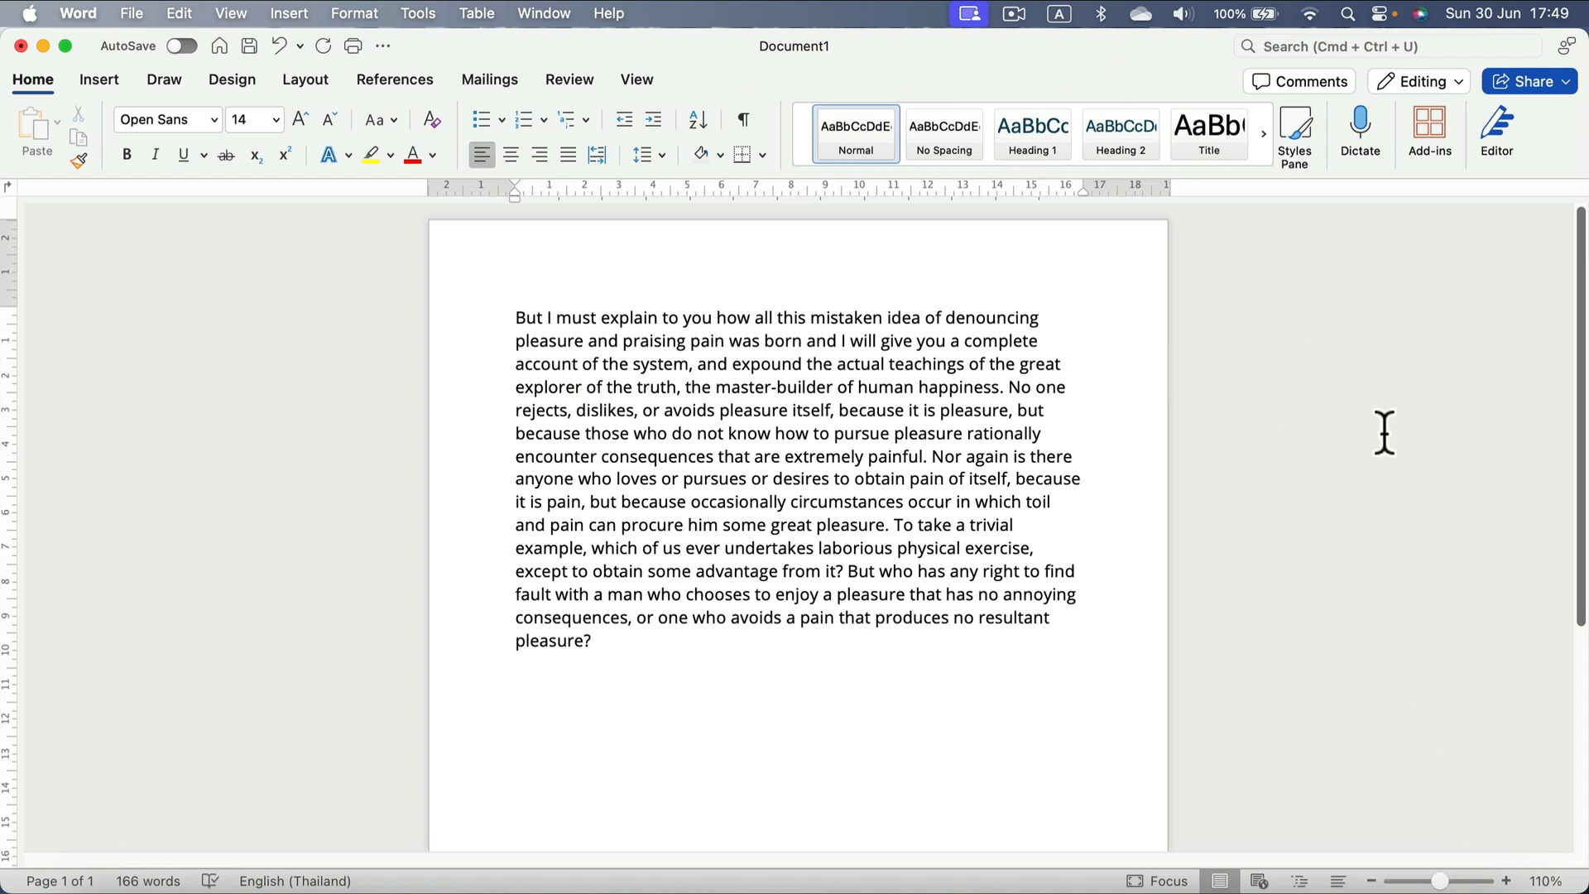
{"action": "left_click_drag", "start_coordinate": [1366, 484], "coordinate": [843, 691]}
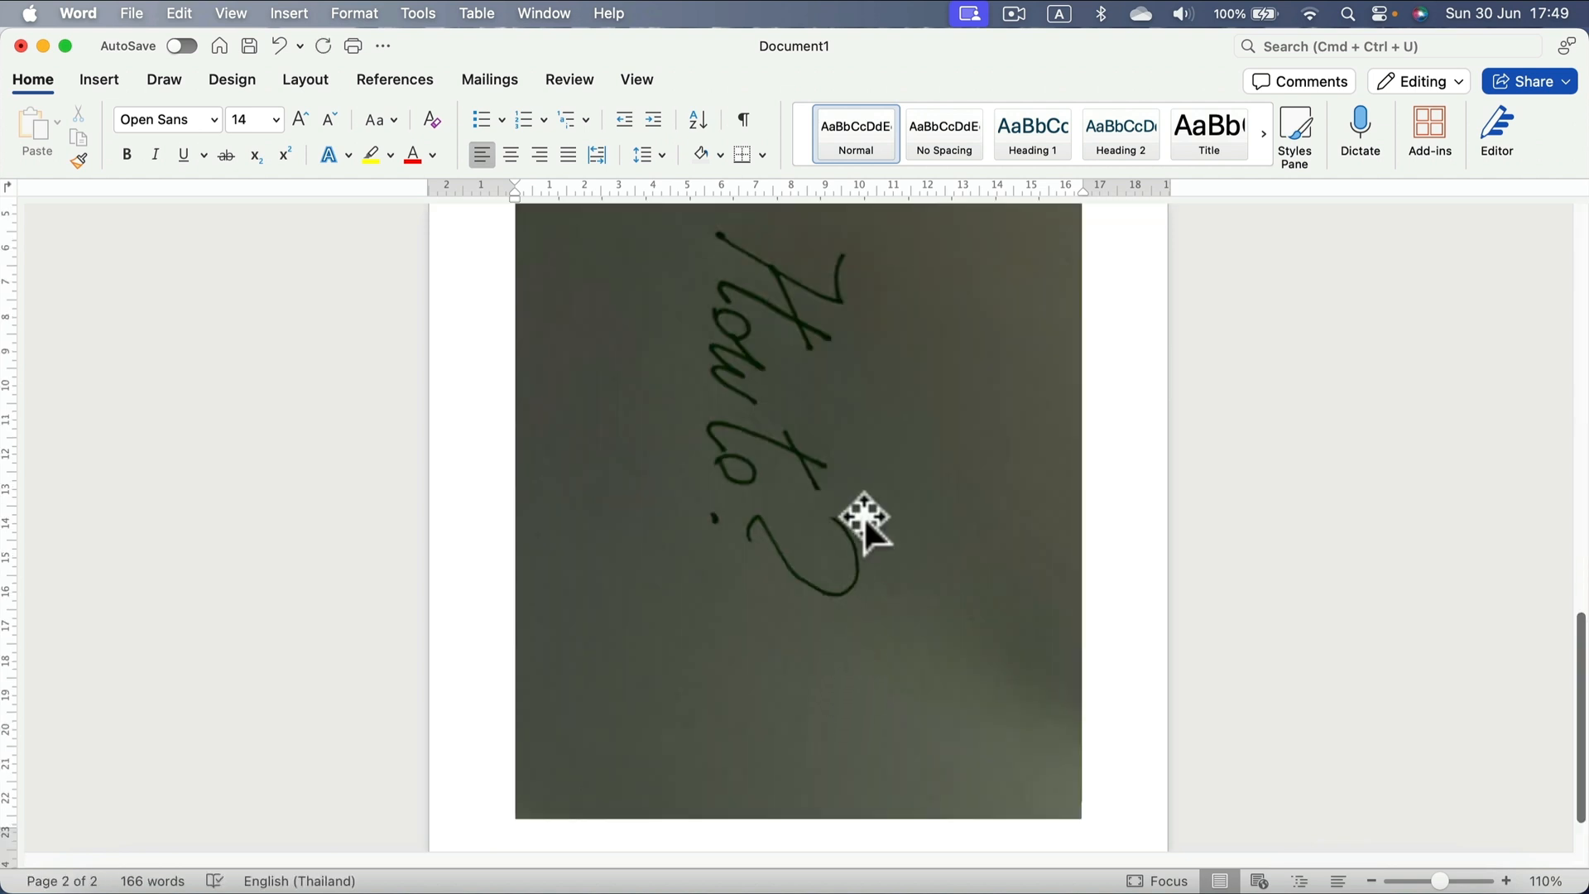
Shrink the handwriting photo to about 6.2 by 8.2 cm and rotate it 90° counterclockwise so the writing reads horizontally.
{"action": "left_click", "coordinate": [858, 518]}
{"action": "scroll", "coordinate": [687, 463], "scroll_direction": "up", "scroll_amount": 1}
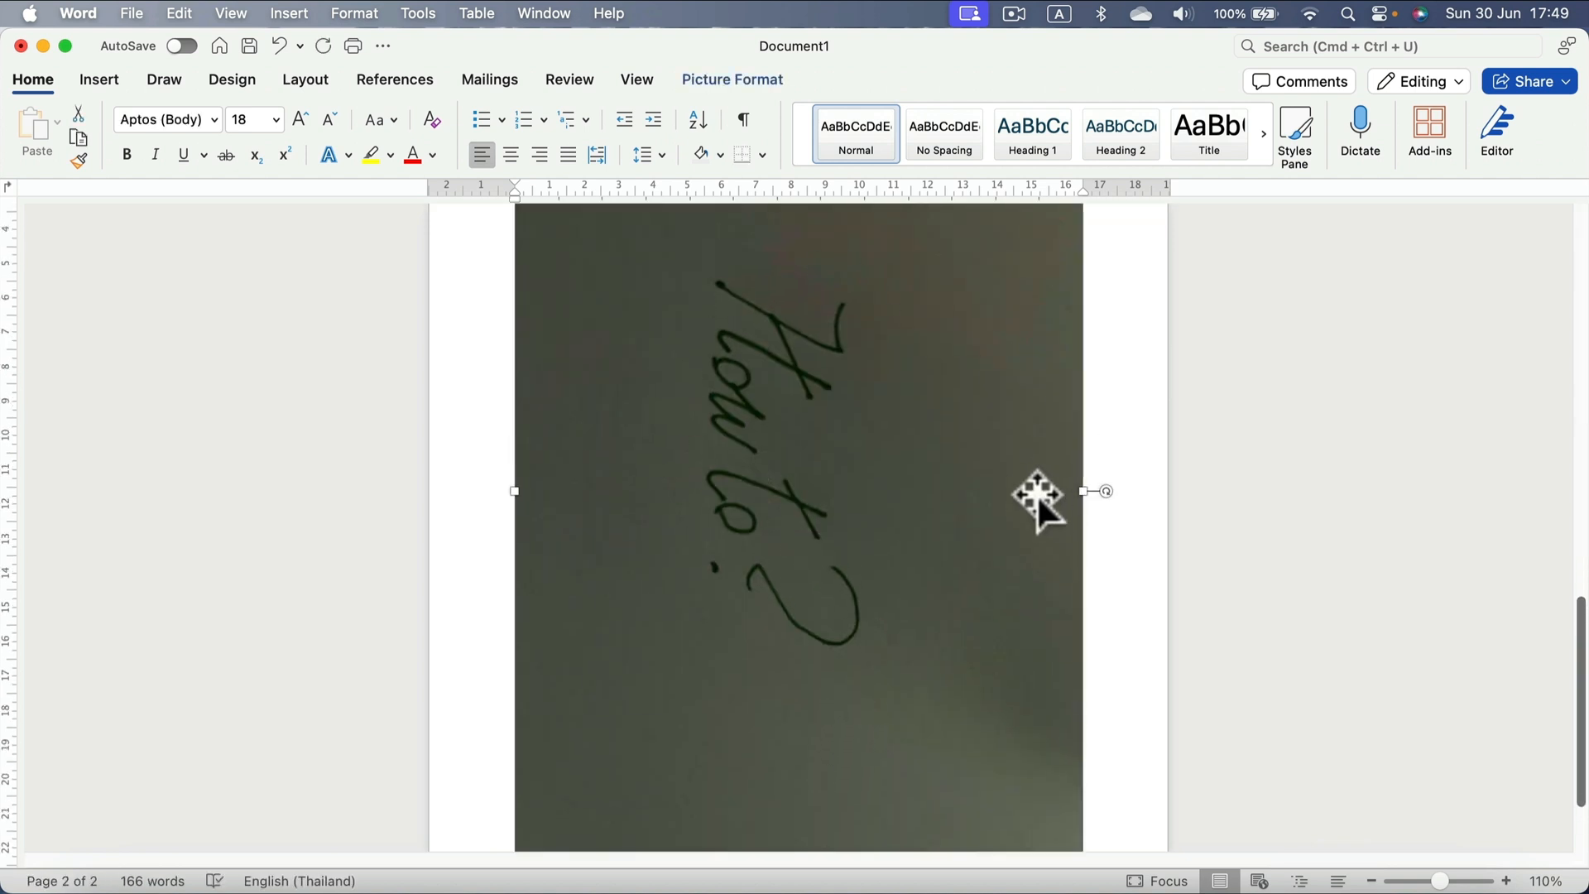
{"action": "scroll", "coordinate": [778, 318], "scroll_direction": "down", "scroll_amount": 1}
{"action": "left_click_drag", "start_coordinate": [1084, 819], "coordinate": [762, 314]}
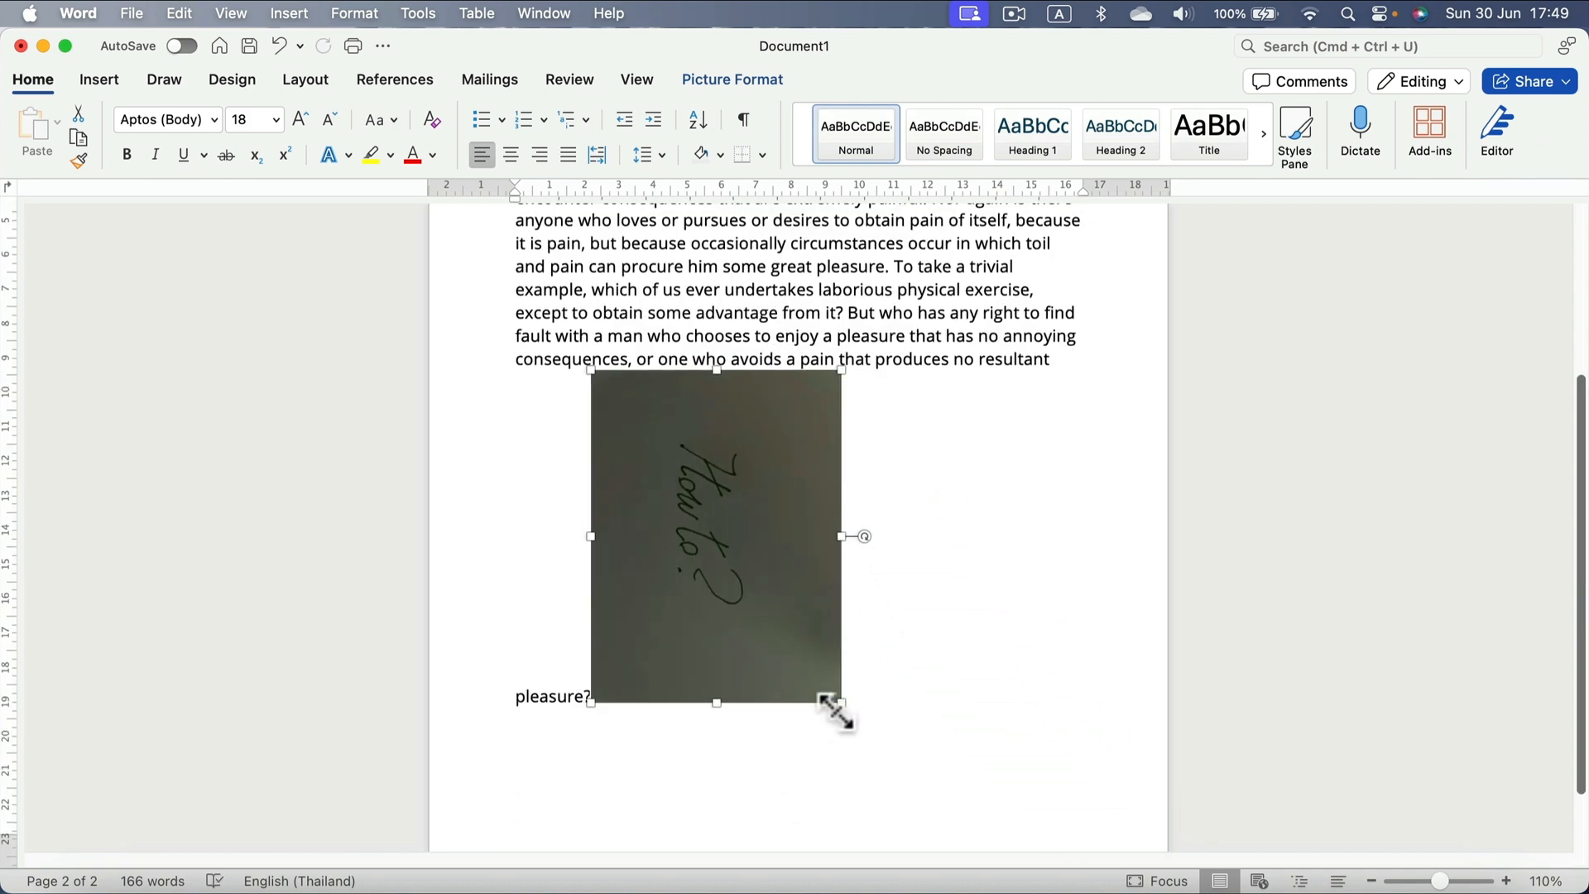
{"action": "left_click_drag", "start_coordinate": [833, 709], "coordinate": [797, 654]}
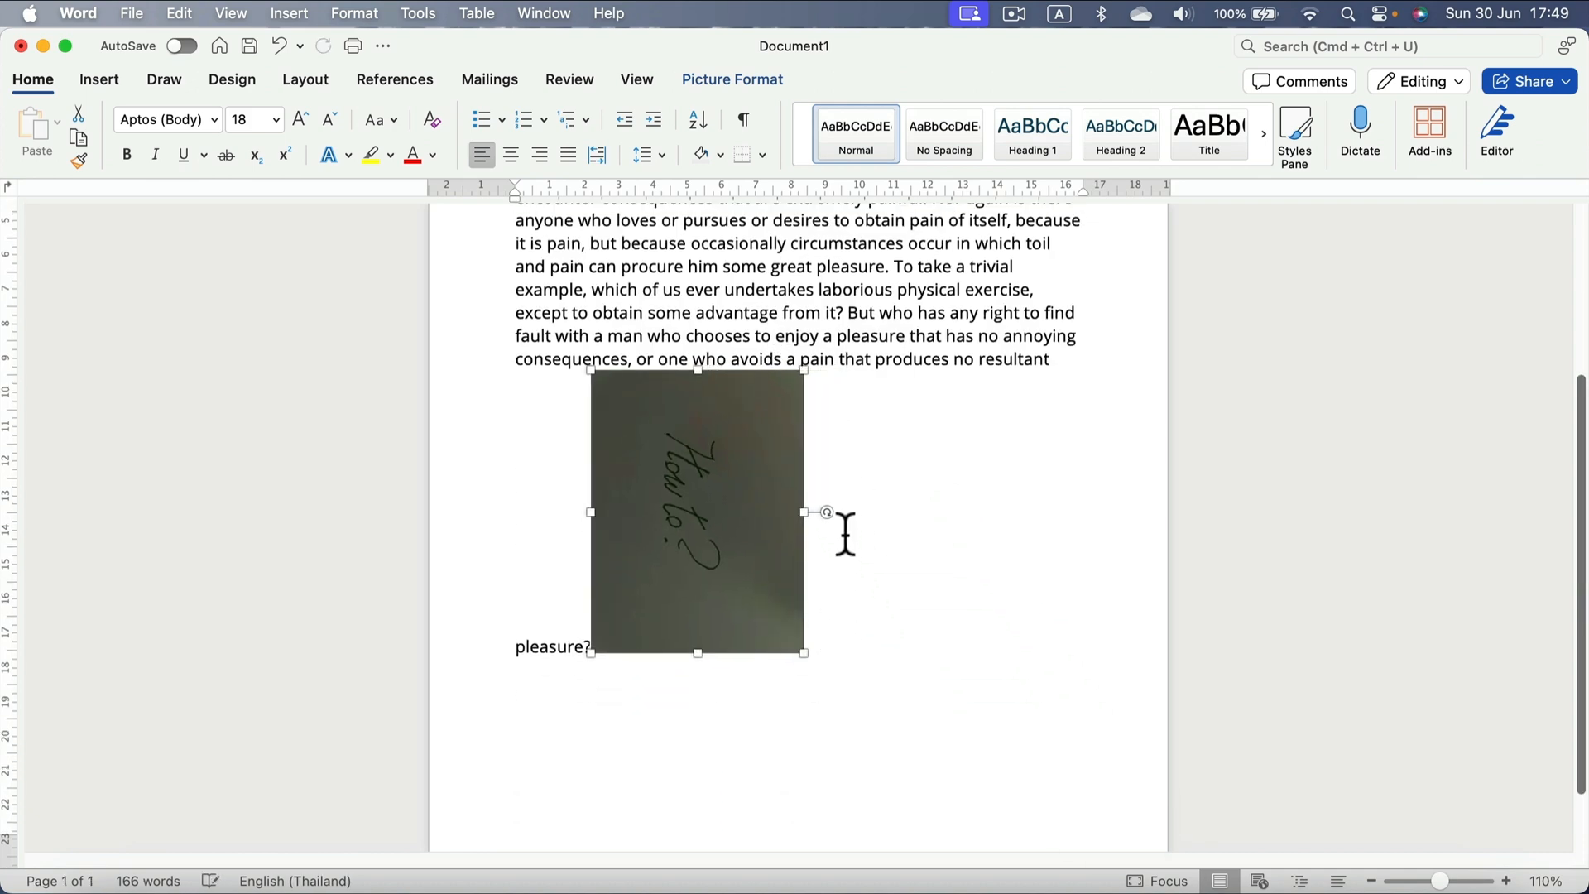
{"action": "left_click_drag", "start_coordinate": [822, 509], "coordinate": [710, 383]}
{"action": "left_click", "coordinate": [1131, 503]}
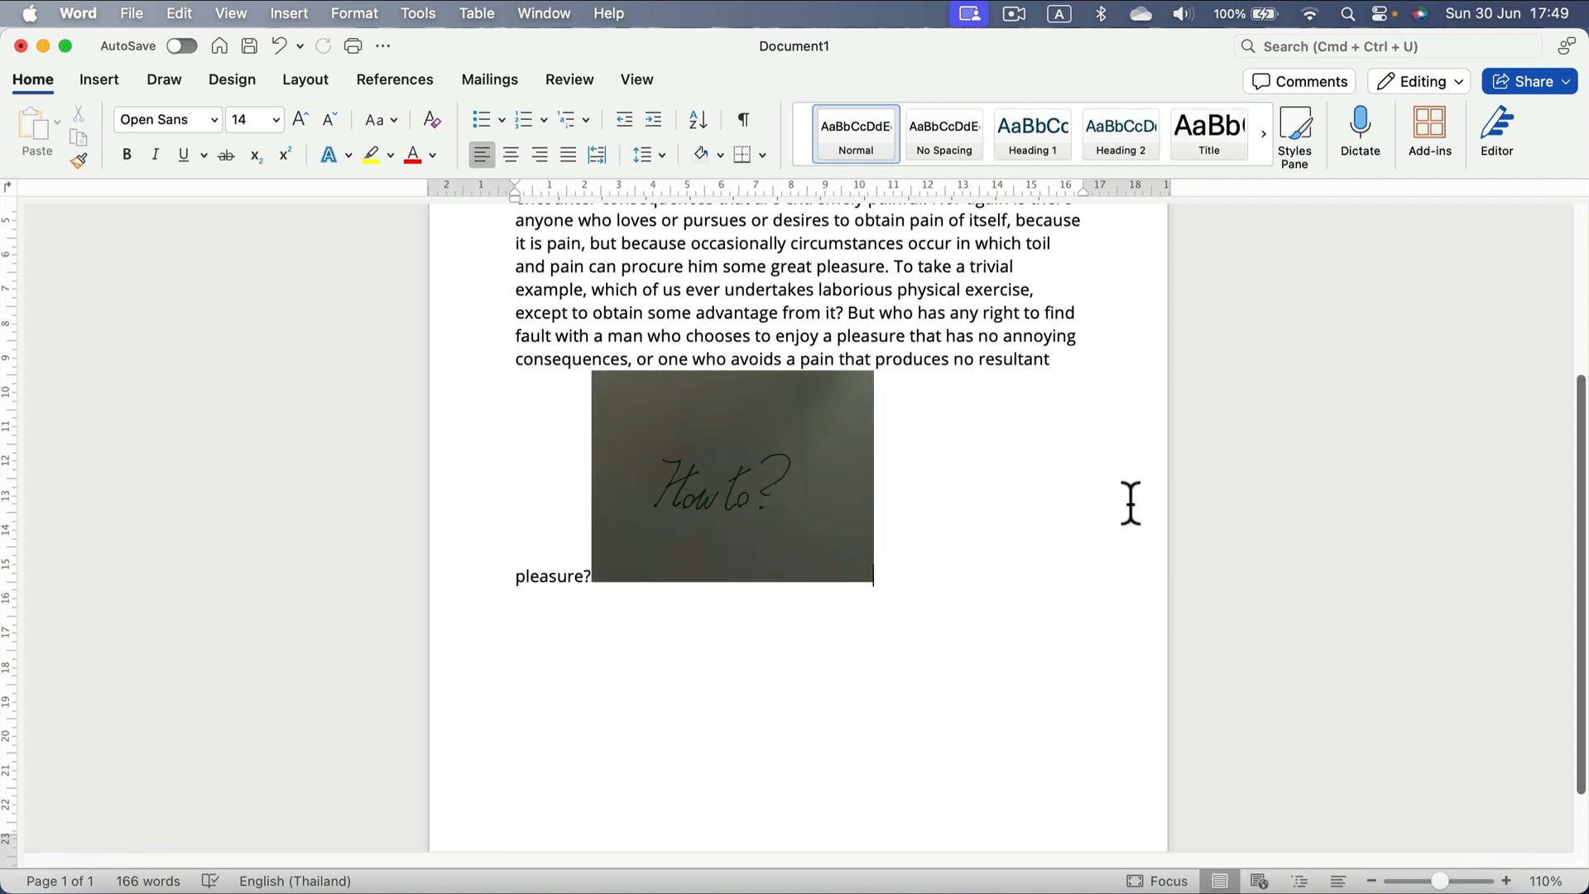
Set the photo's text wrapping to In Front of Text and move it slightly to the right below the paragraph.
{"action": "left_click", "coordinate": [778, 544]}
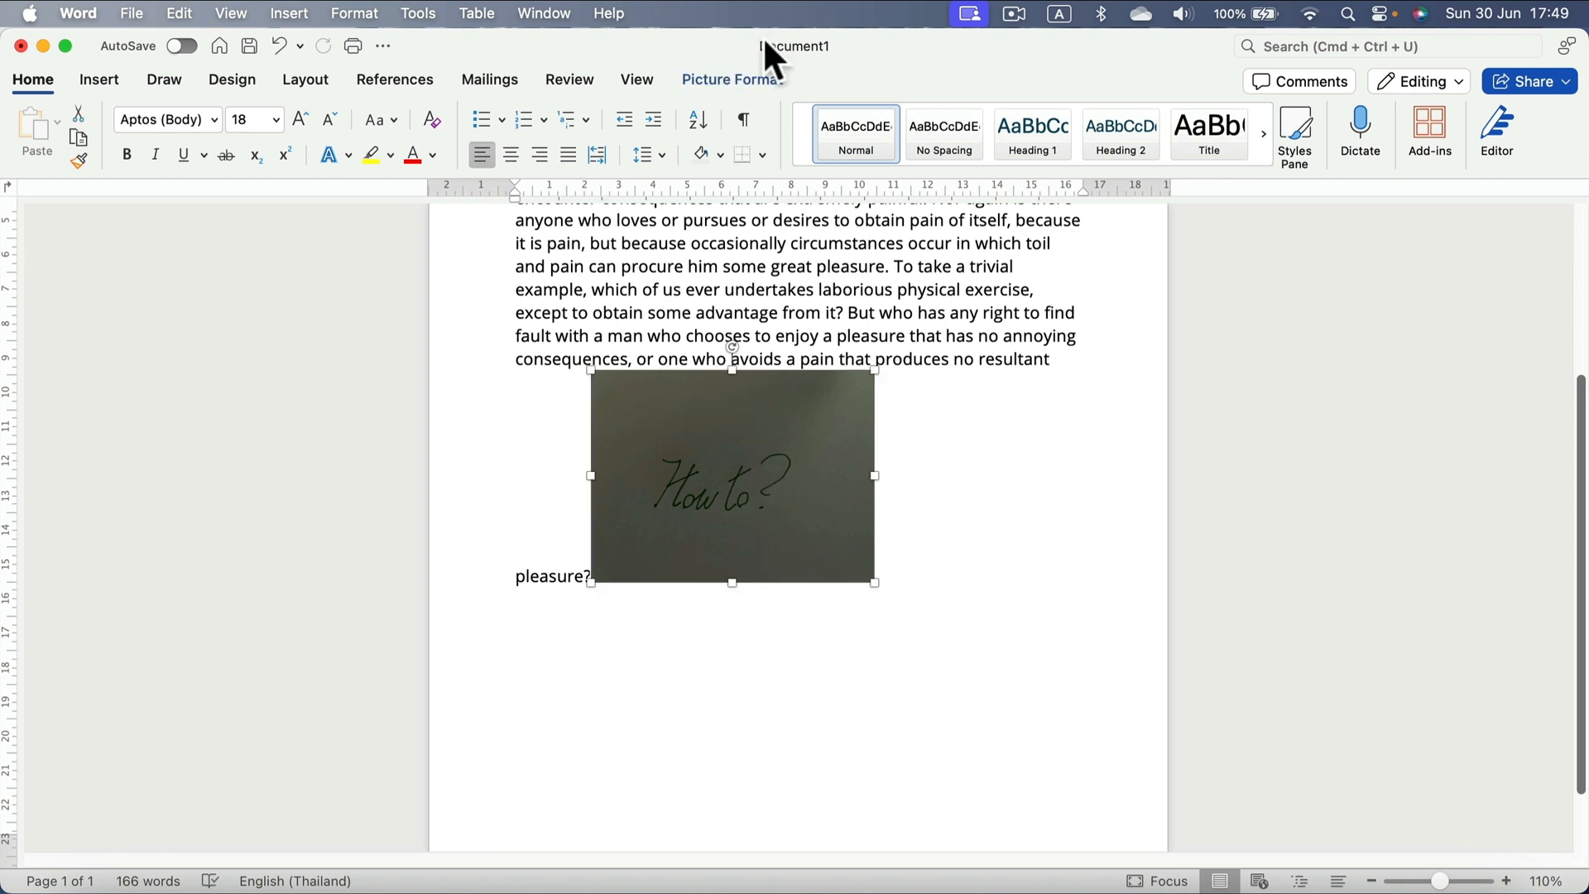
{"action": "left_click", "coordinate": [708, 79]}
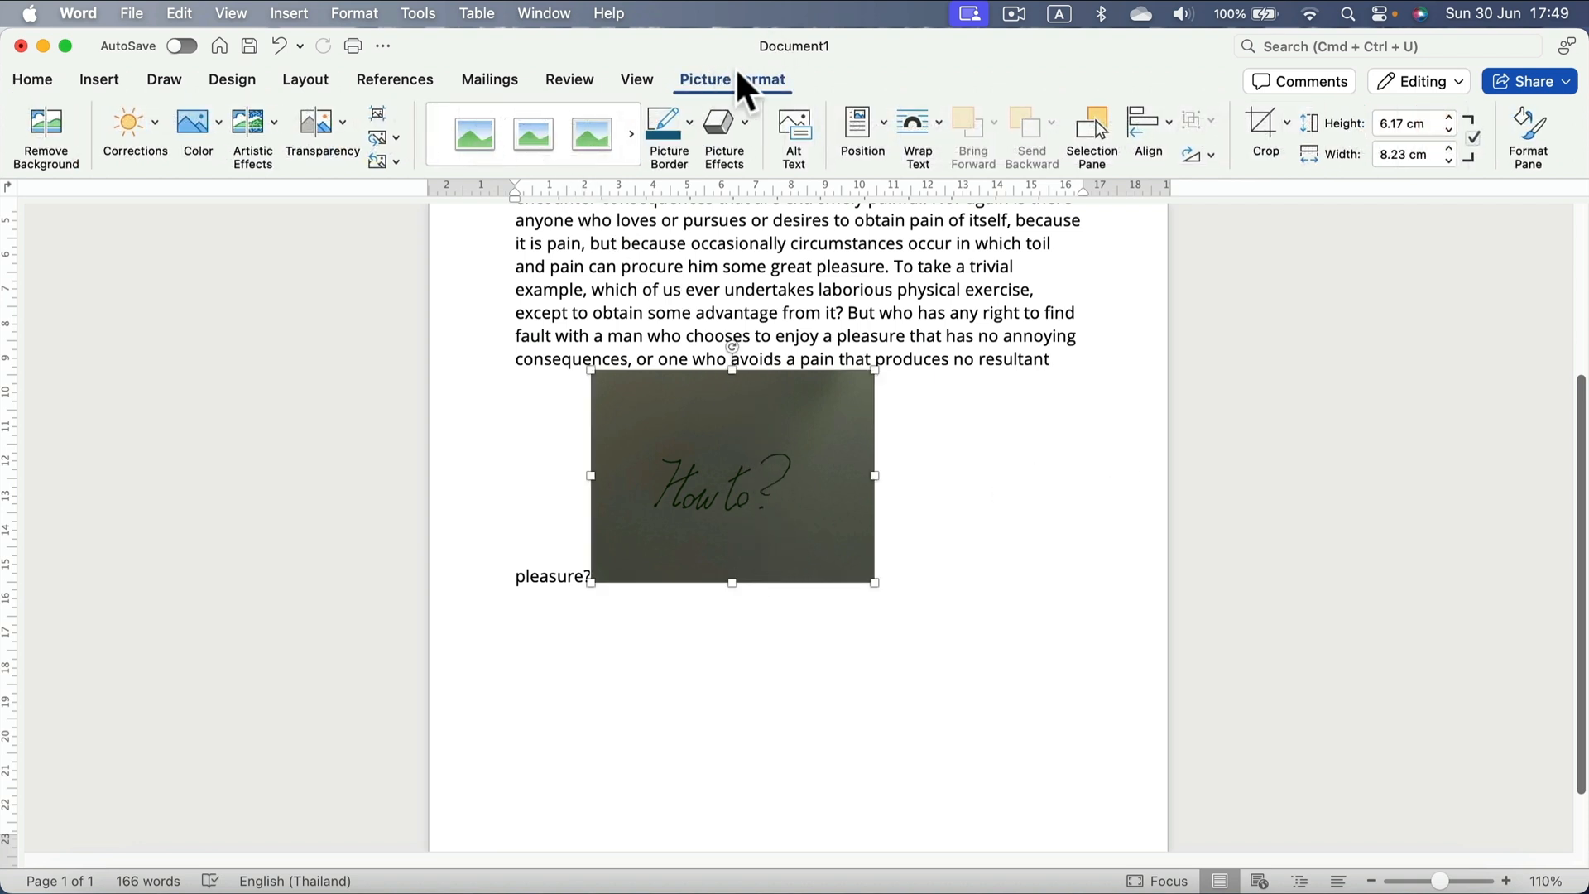
{"action": "left_click", "coordinate": [938, 120]}
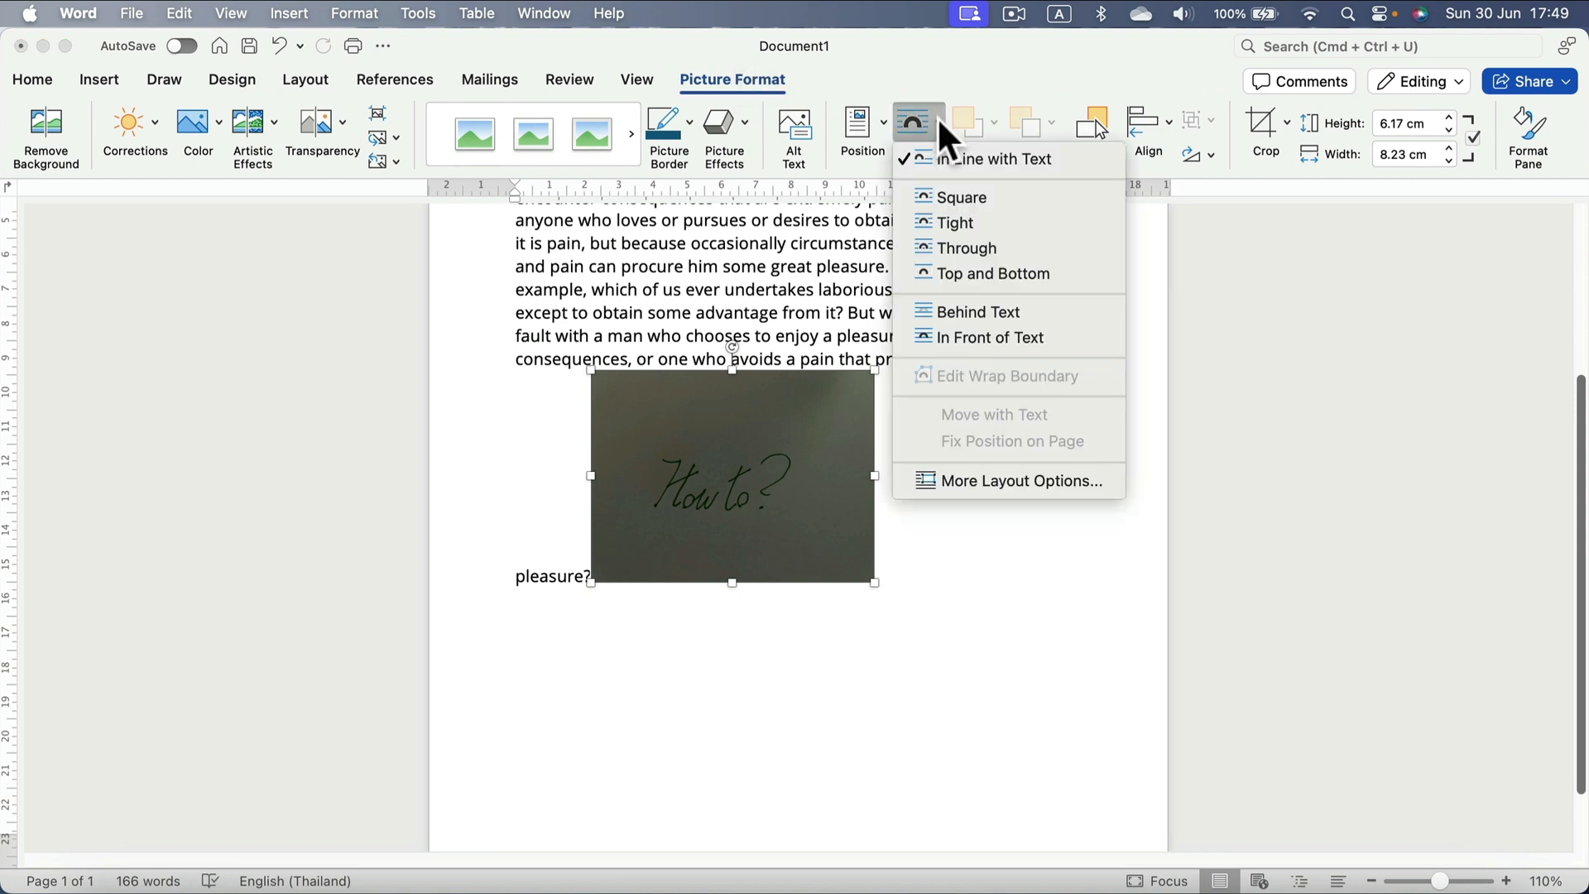
{"action": "left_click", "coordinate": [936, 336]}
{"action": "left_click_drag", "start_coordinate": [741, 549], "coordinate": [866, 515]}
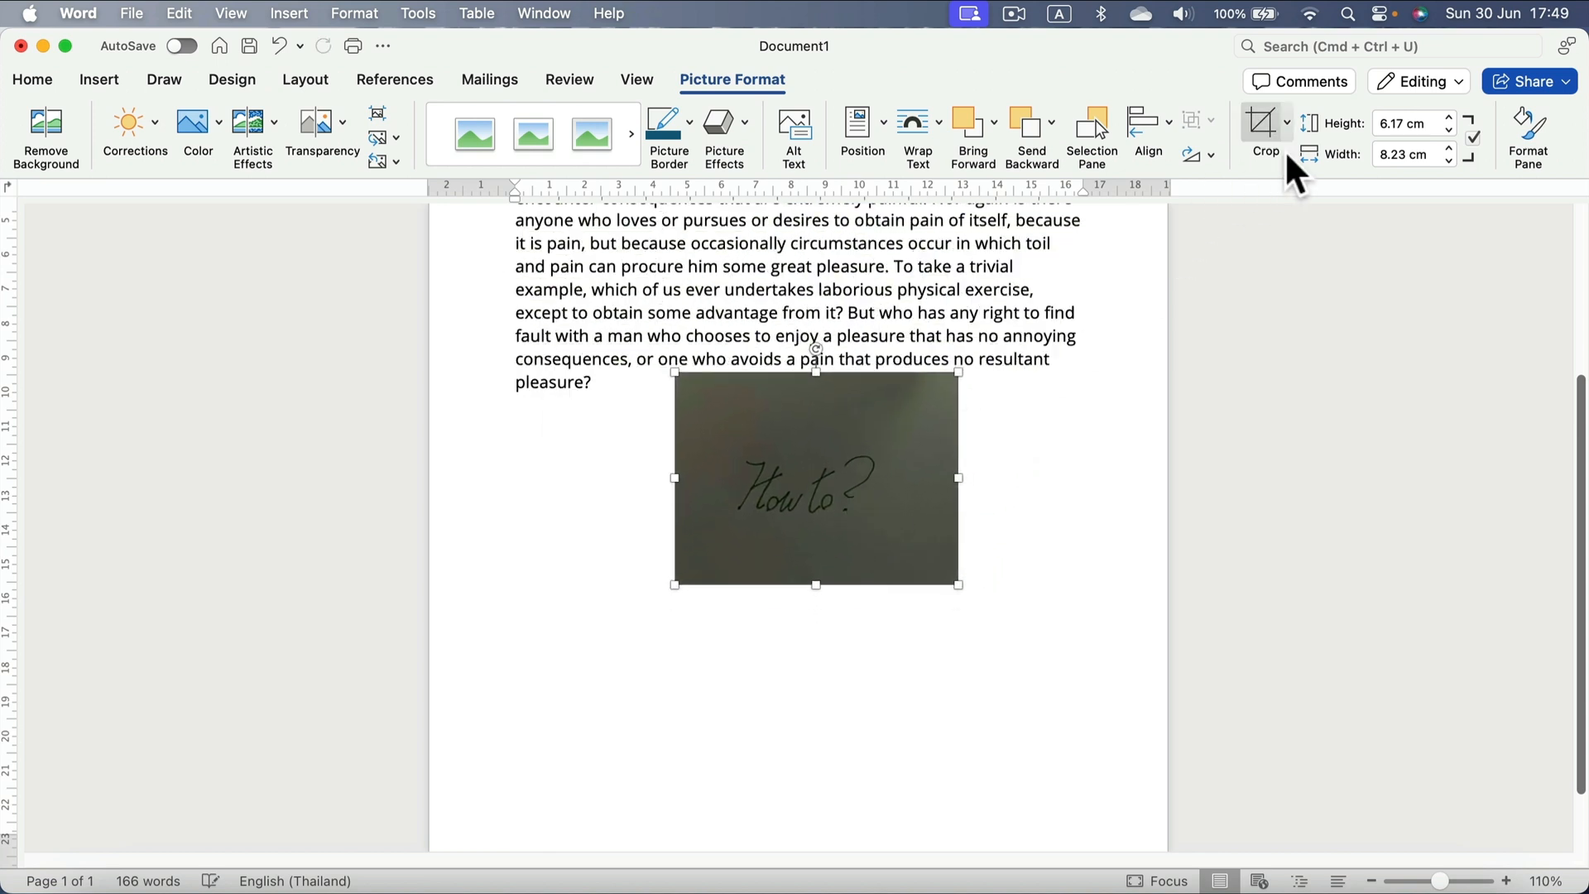
Crop the photo tightly around the handwritten "How to?" to about 2.3 cm high and 4.5 cm wide.
{"action": "left_click", "coordinate": [1260, 124]}
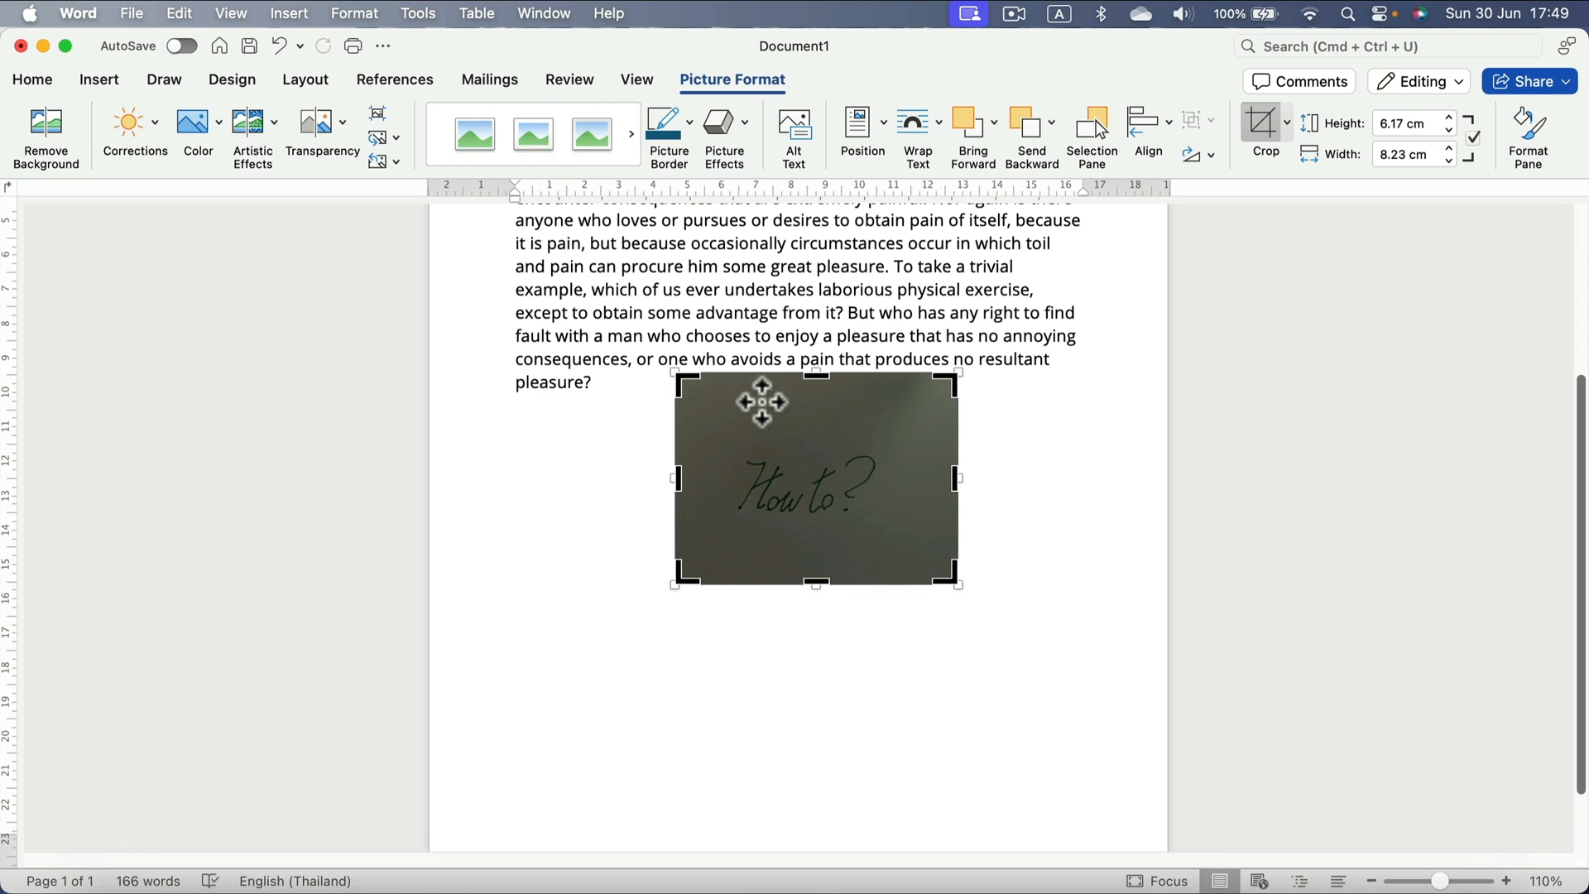
{"action": "left_click_drag", "start_coordinate": [816, 374], "coordinate": [814, 447]}
{"action": "left_click_drag", "start_coordinate": [680, 519], "coordinate": [729, 521]}
{"action": "left_click_drag", "start_coordinate": [844, 585], "coordinate": [855, 520]}
{"action": "left_click_drag", "start_coordinate": [936, 489], "coordinate": [885, 487]}
{"action": "left_click_drag", "start_coordinate": [886, 486], "coordinate": [884, 487]}
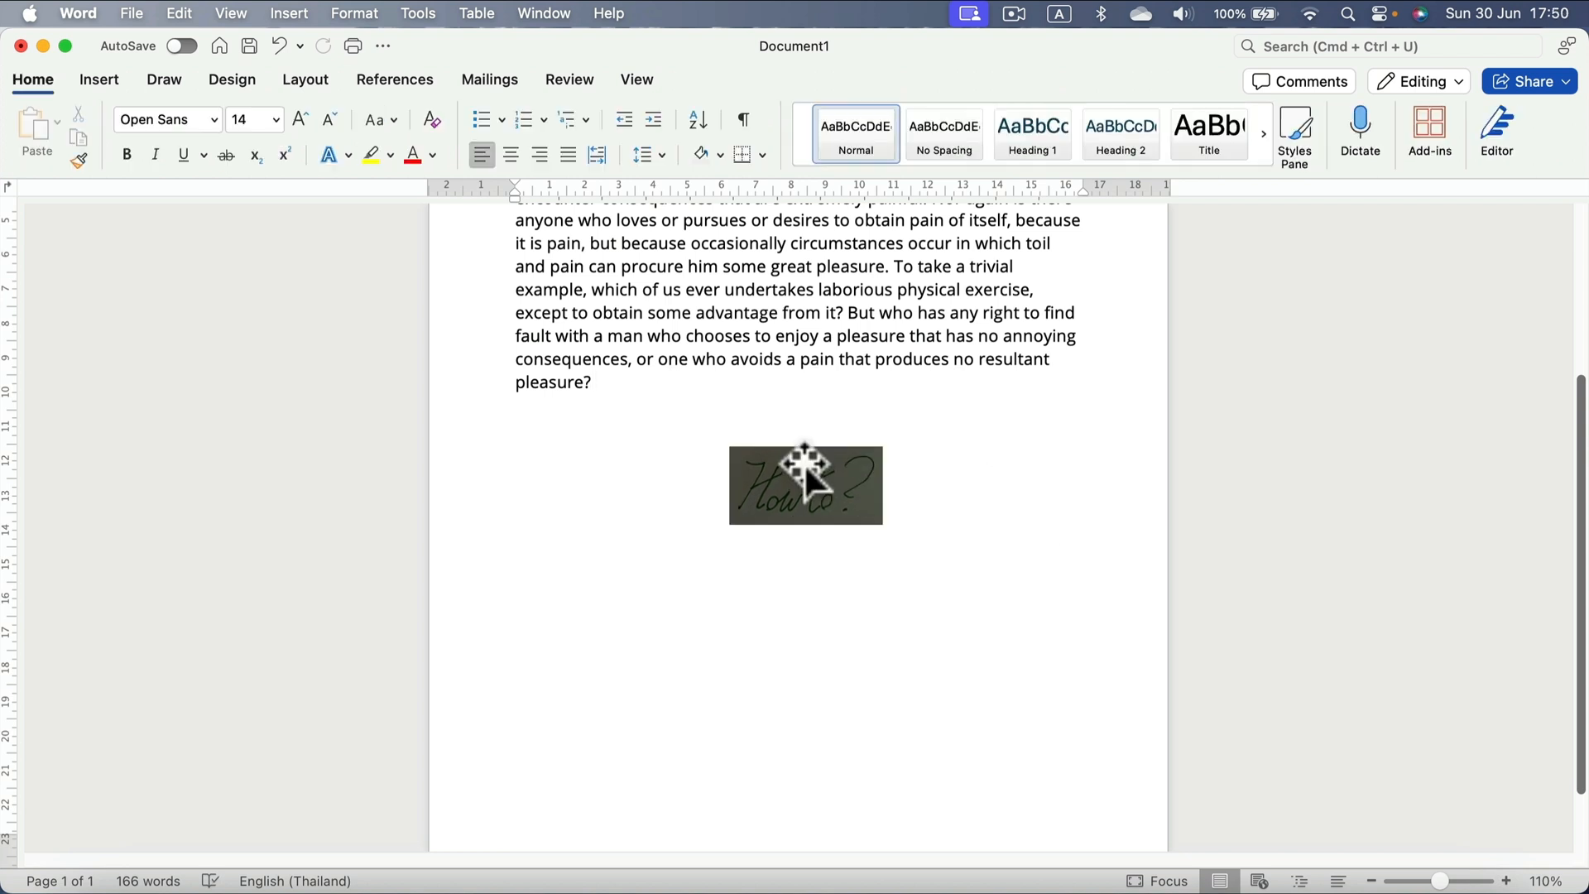
Apply the Brightness +40% Contrast -40% correction to the cropped handwriting picture.
{"action": "left_click", "coordinate": [783, 508]}
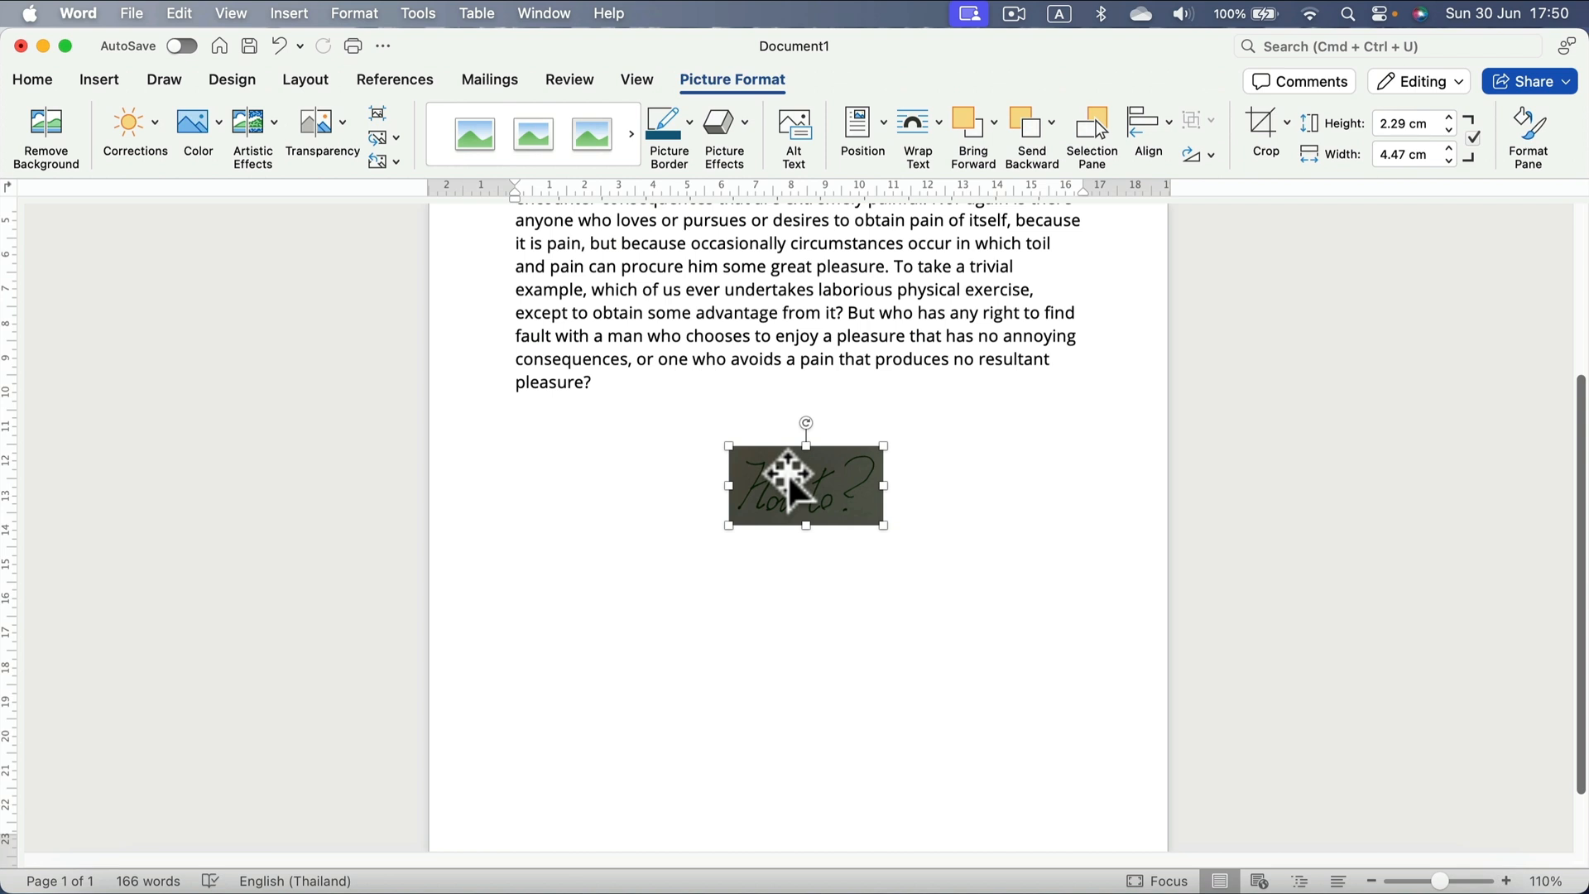
{"action": "left_click", "coordinate": [153, 124]}
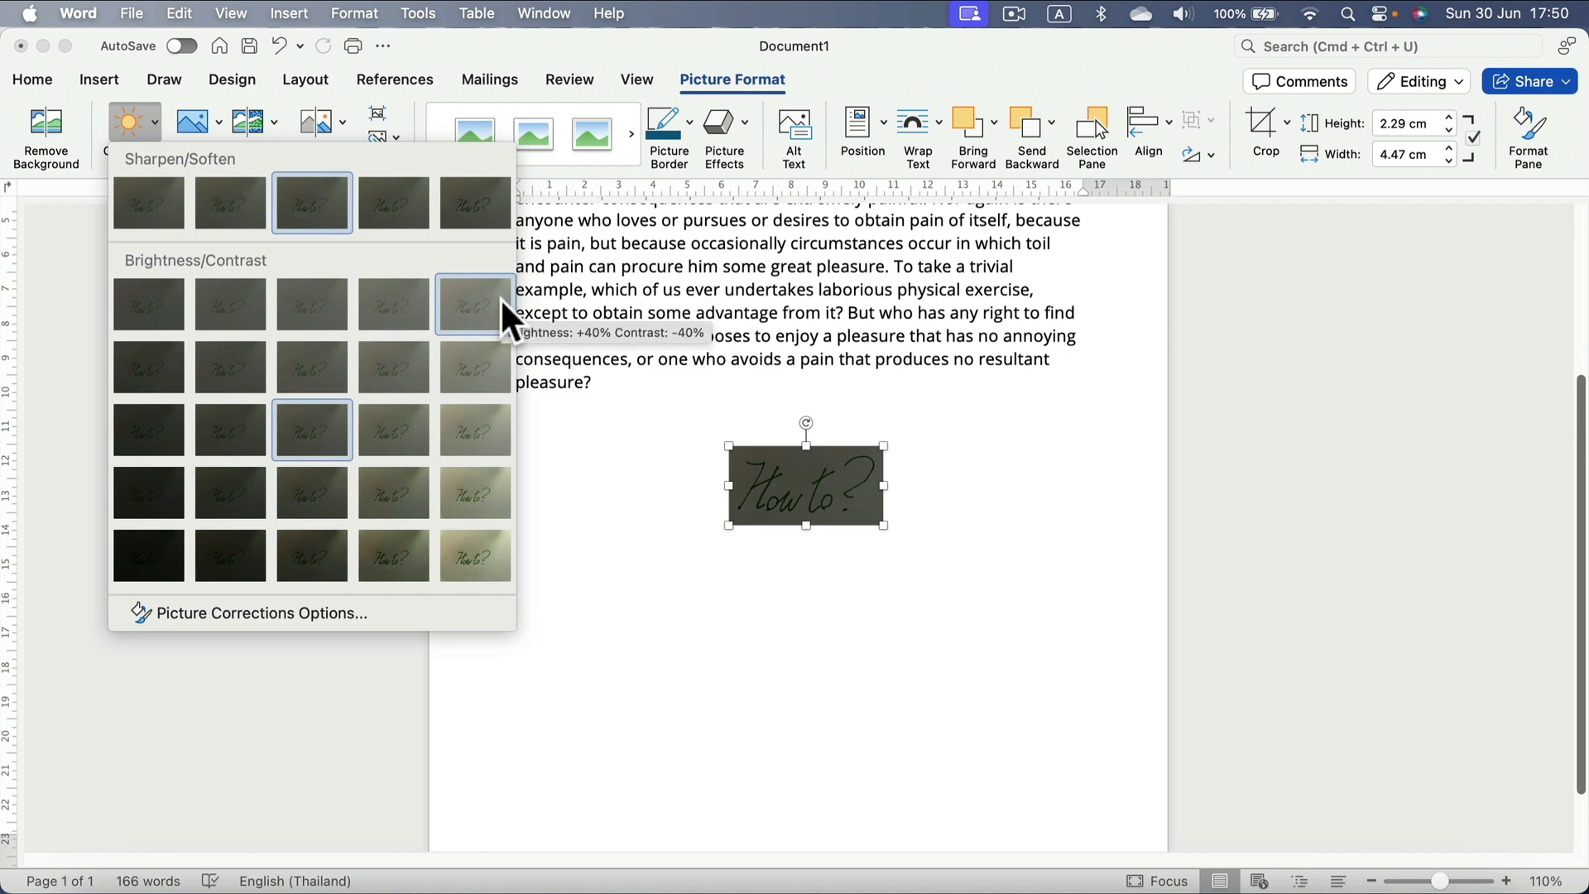
{"action": "left_click", "coordinate": [455, 305]}
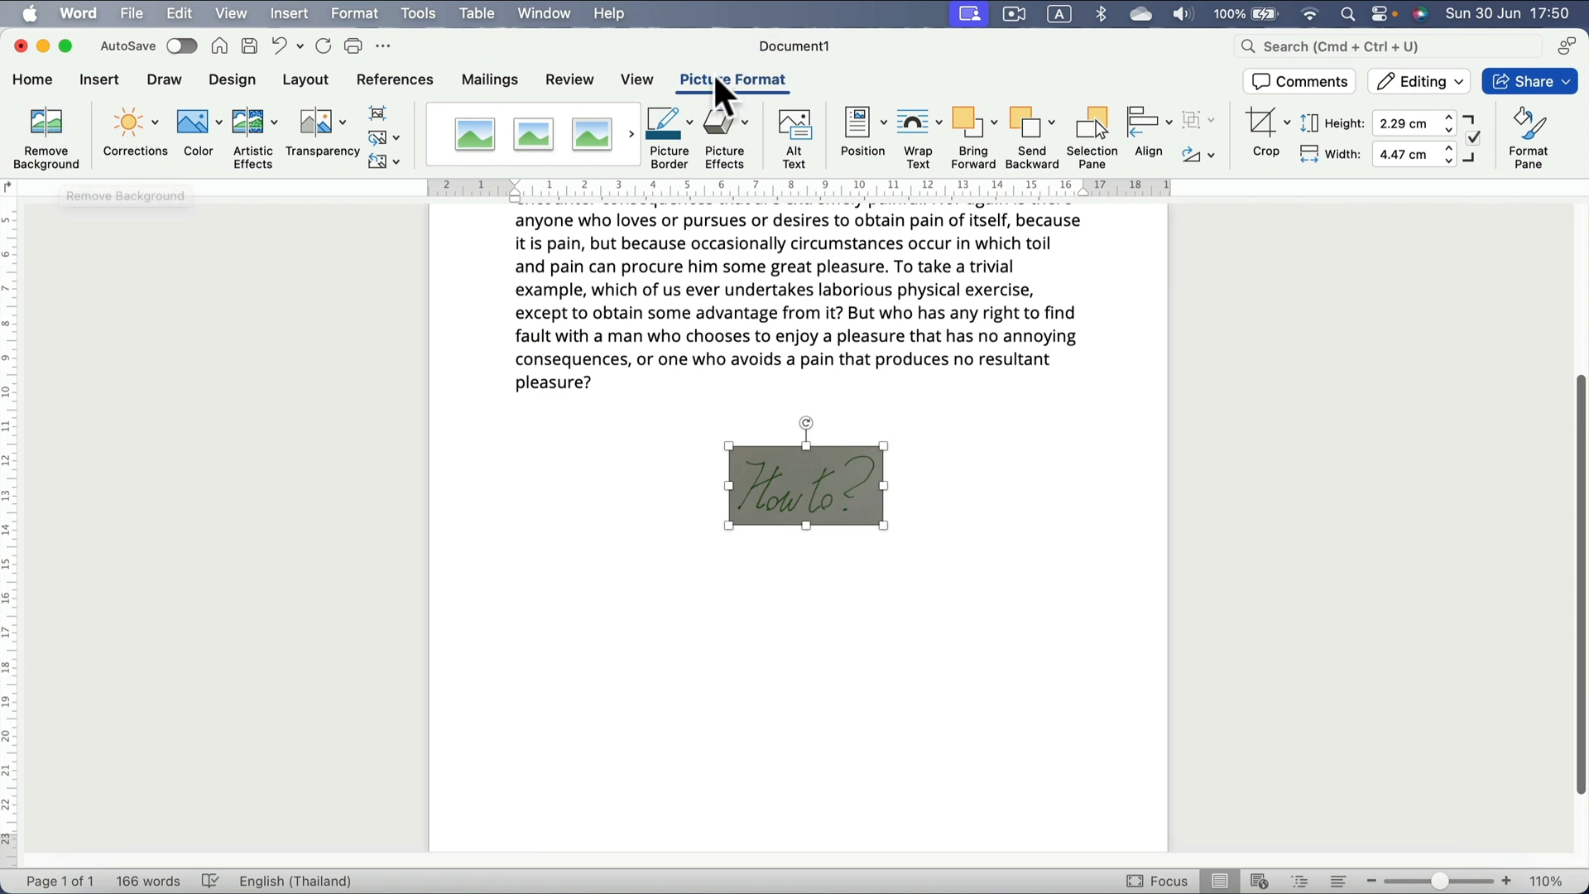
Remove the picture's background, marking the missing handwriting strokes to keep, and move the signature toward the page's right margin.
{"action": "left_click", "coordinate": [43, 132]}
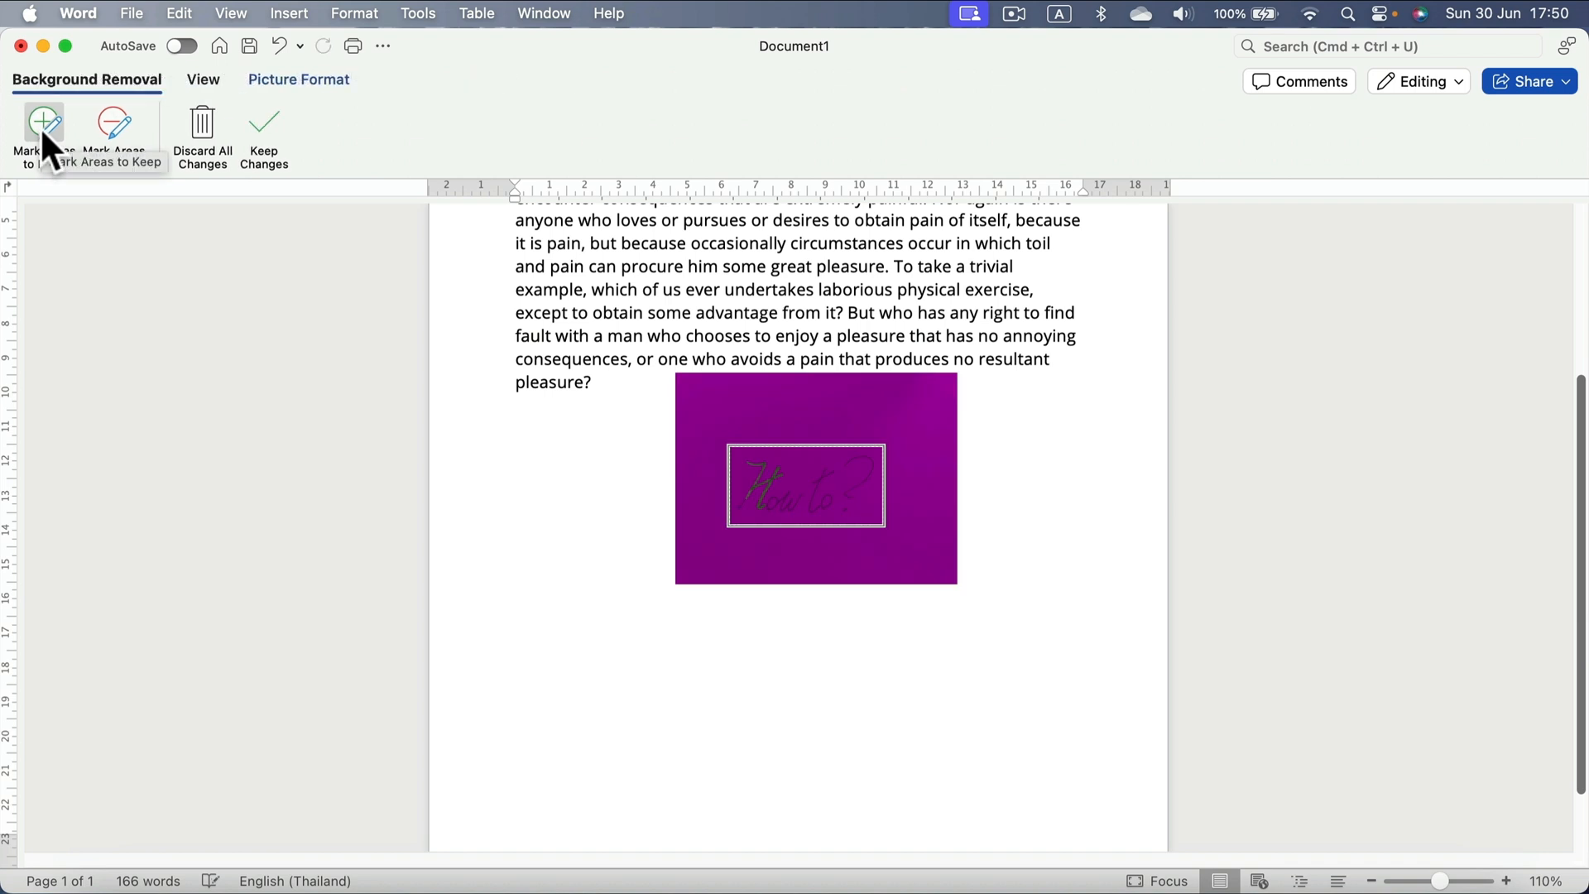
{"action": "left_click", "coordinate": [38, 132]}
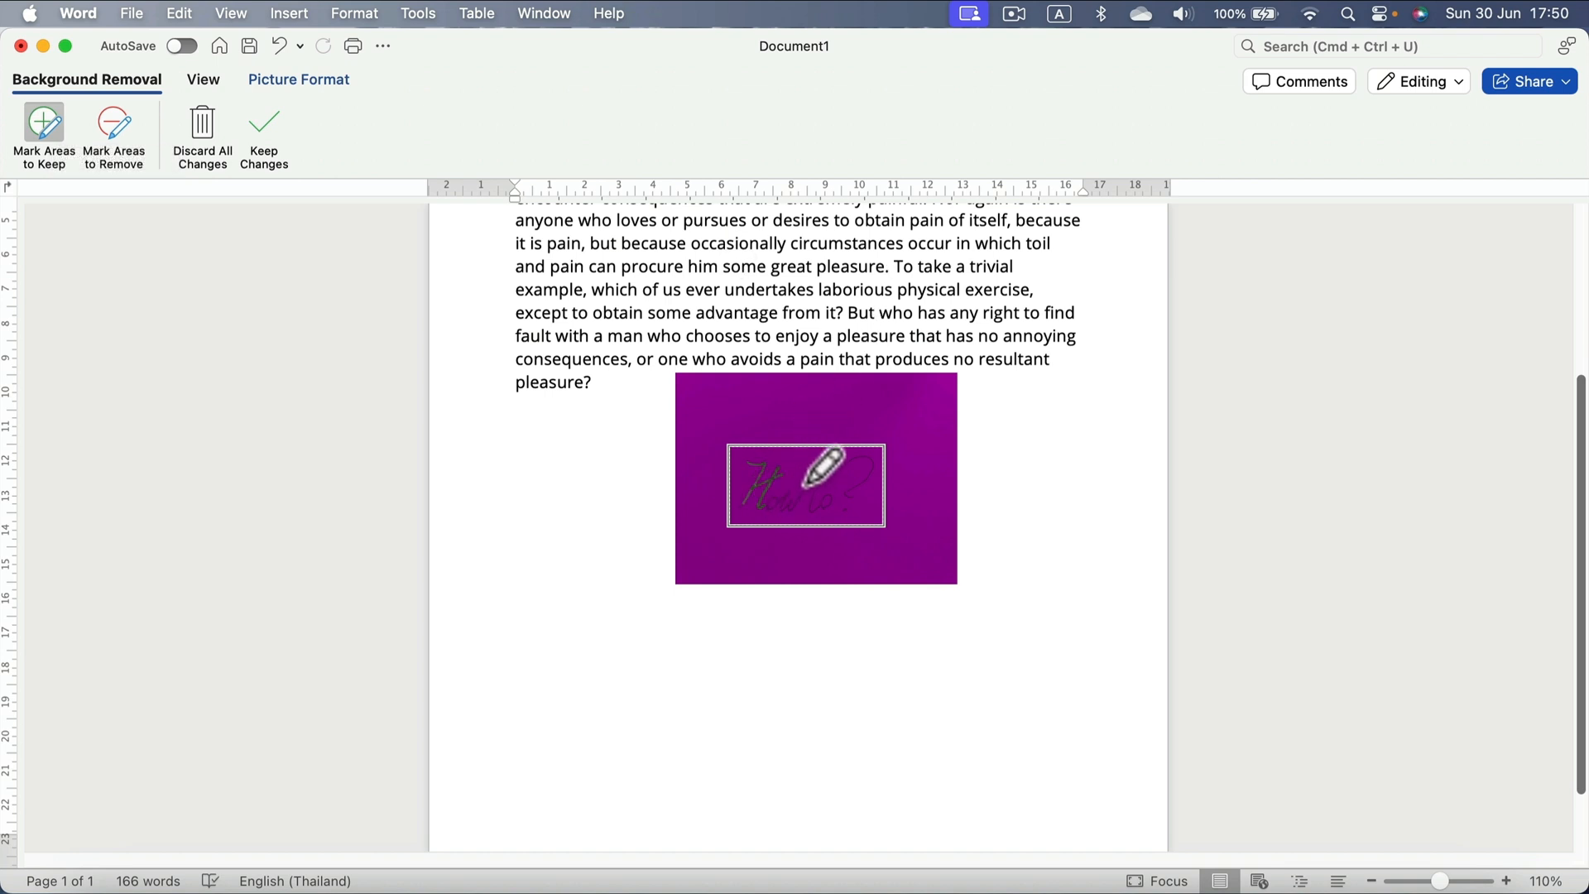
{"action": "left_click", "coordinate": [819, 479]}
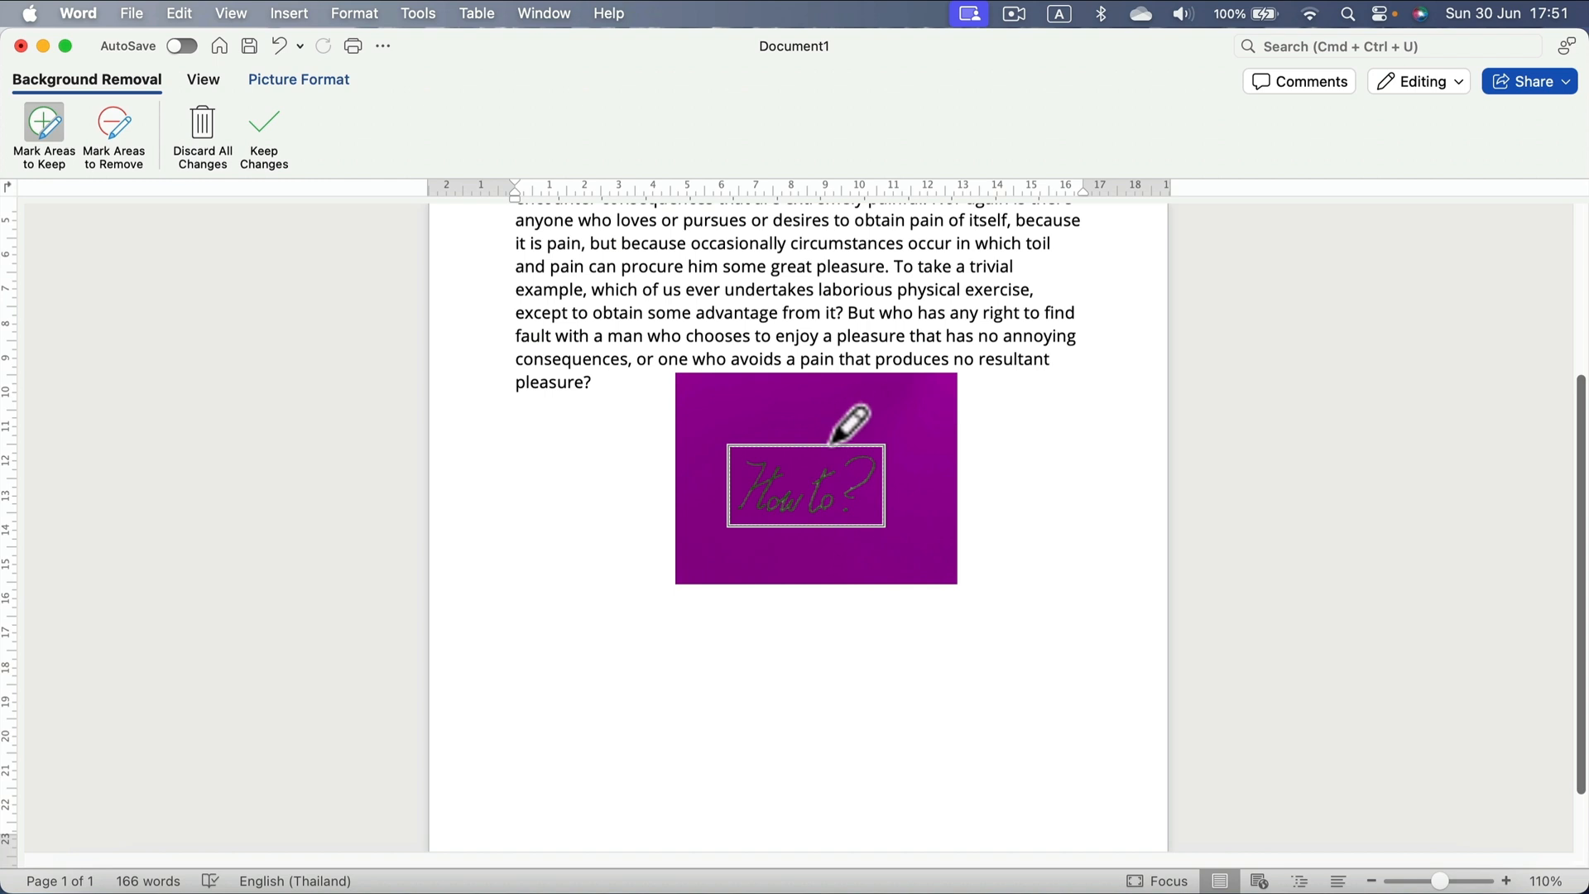
{"action": "left_click", "coordinate": [266, 124]}
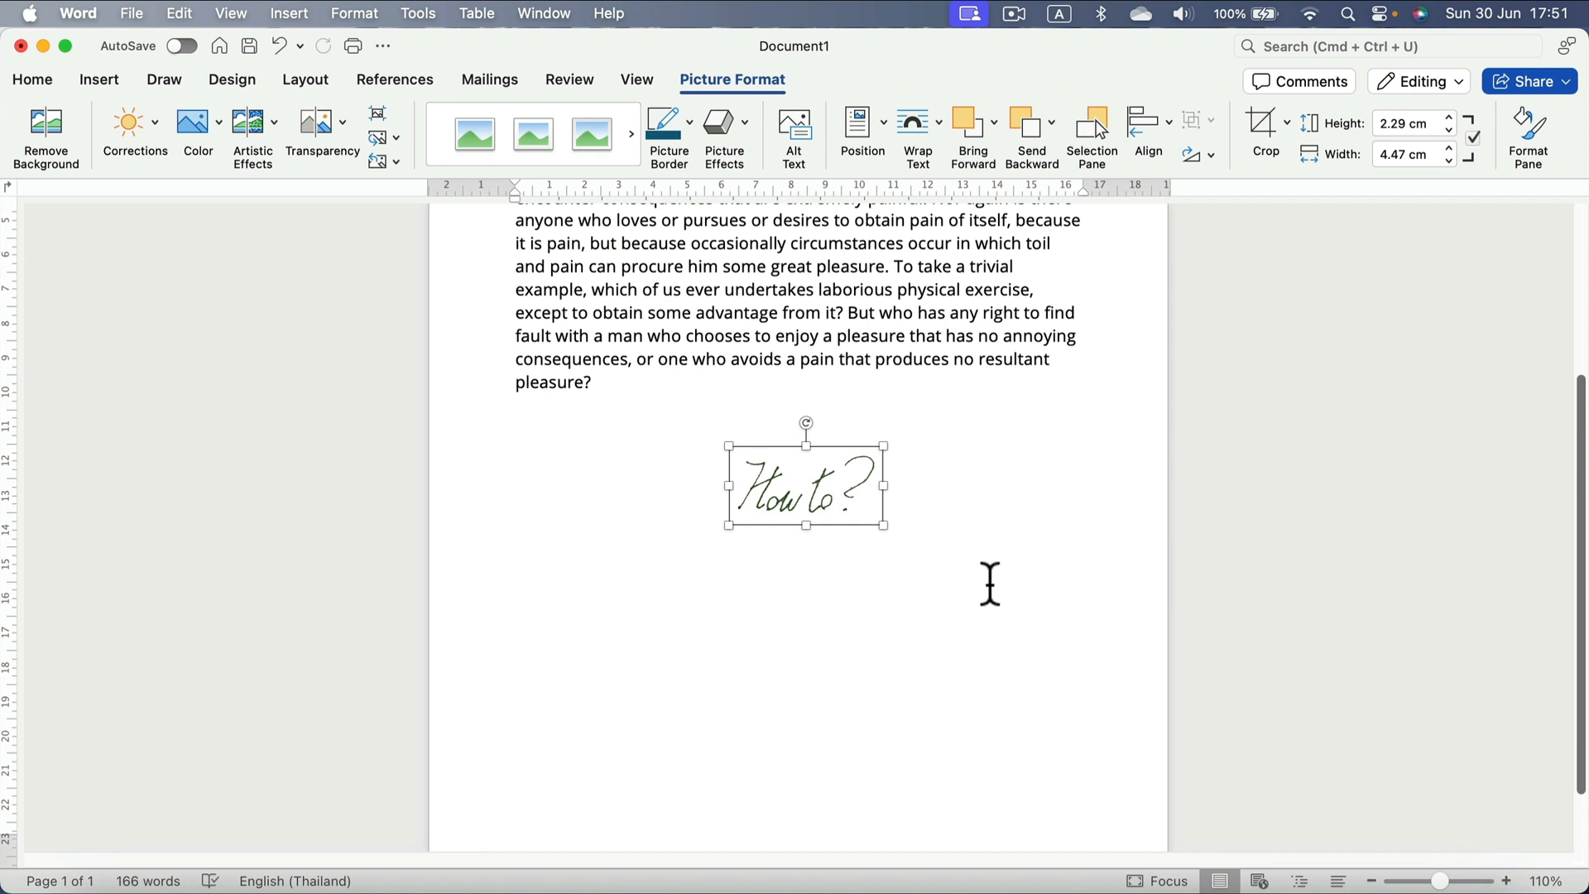
{"action": "left_click_drag", "start_coordinate": [812, 497], "coordinate": [1051, 455]}
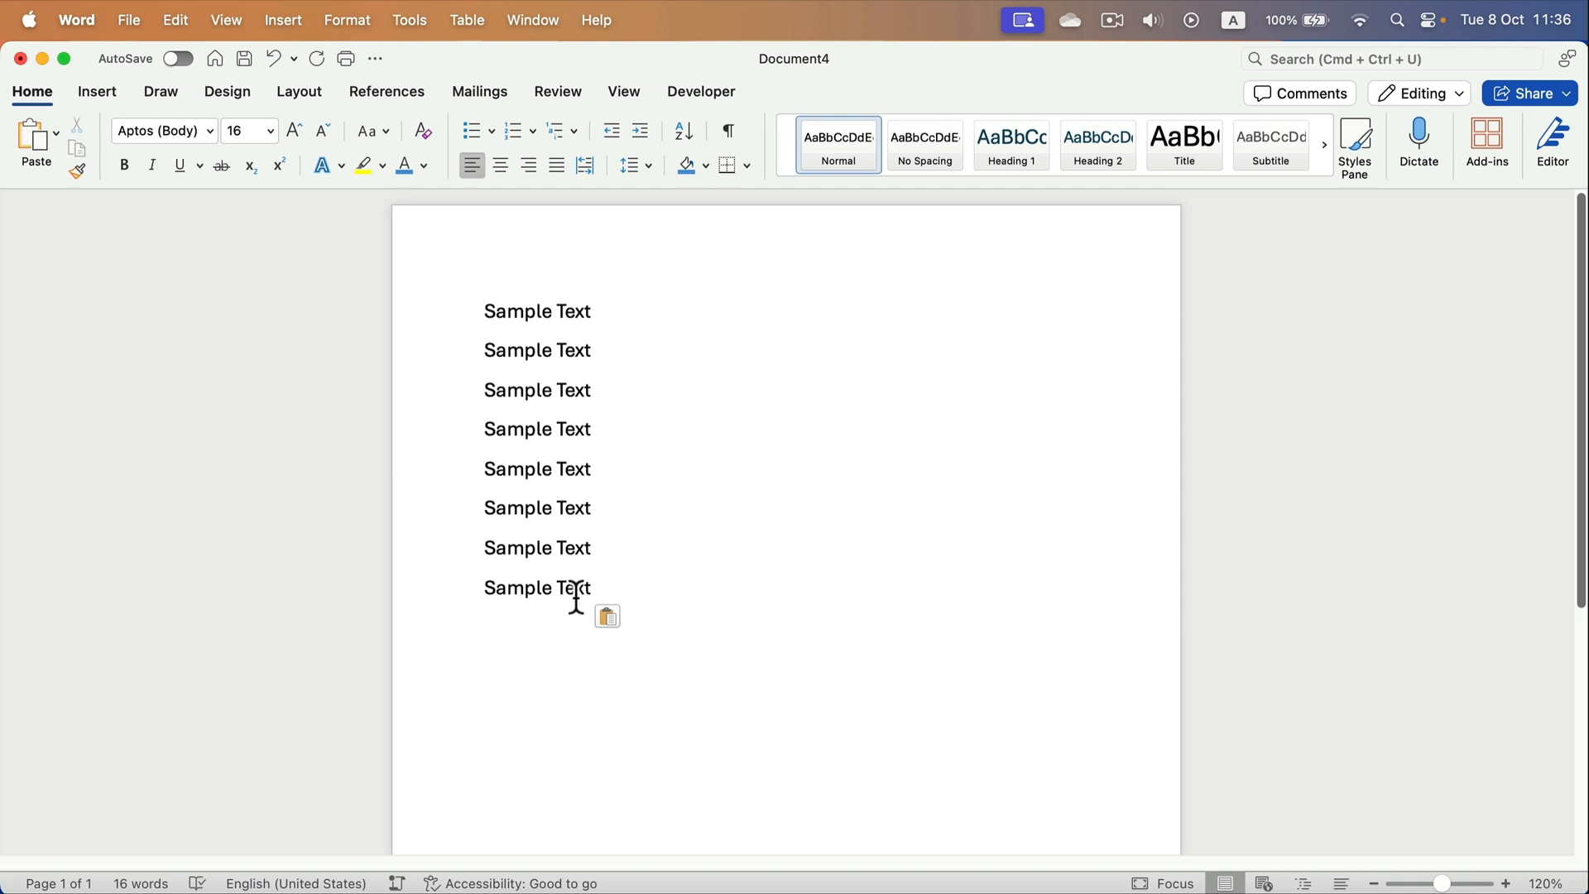
Turn all eight "Sample Text" lines into a bulleted list with solid round bullets.
{"action": "left_click_drag", "start_coordinate": [605, 589], "coordinate": [480, 305]}
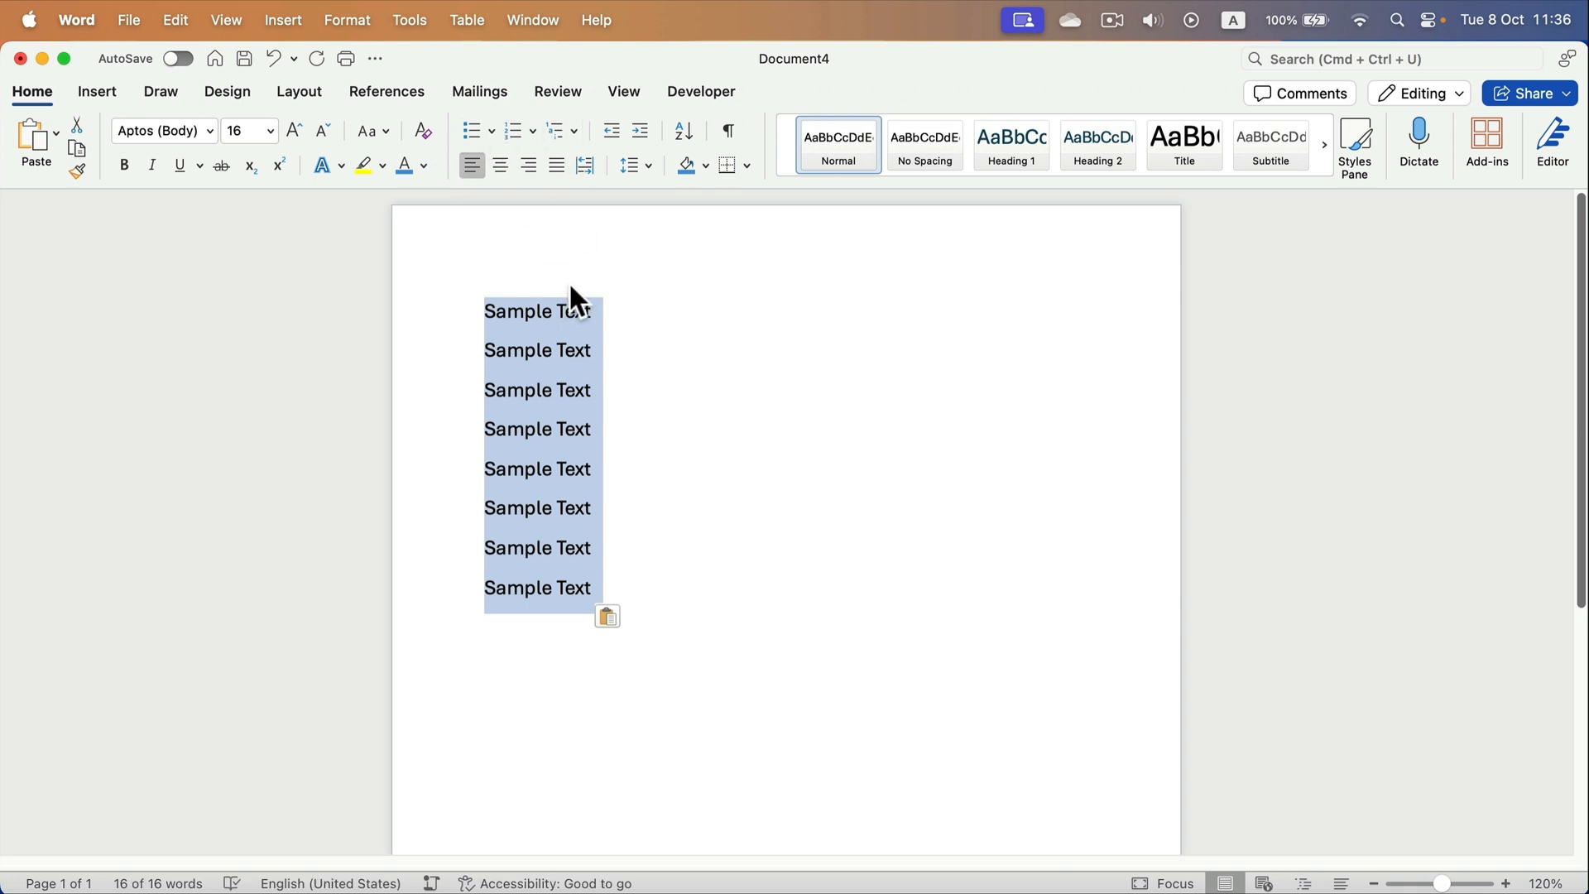
{"action": "left_click", "coordinate": [532, 131]}
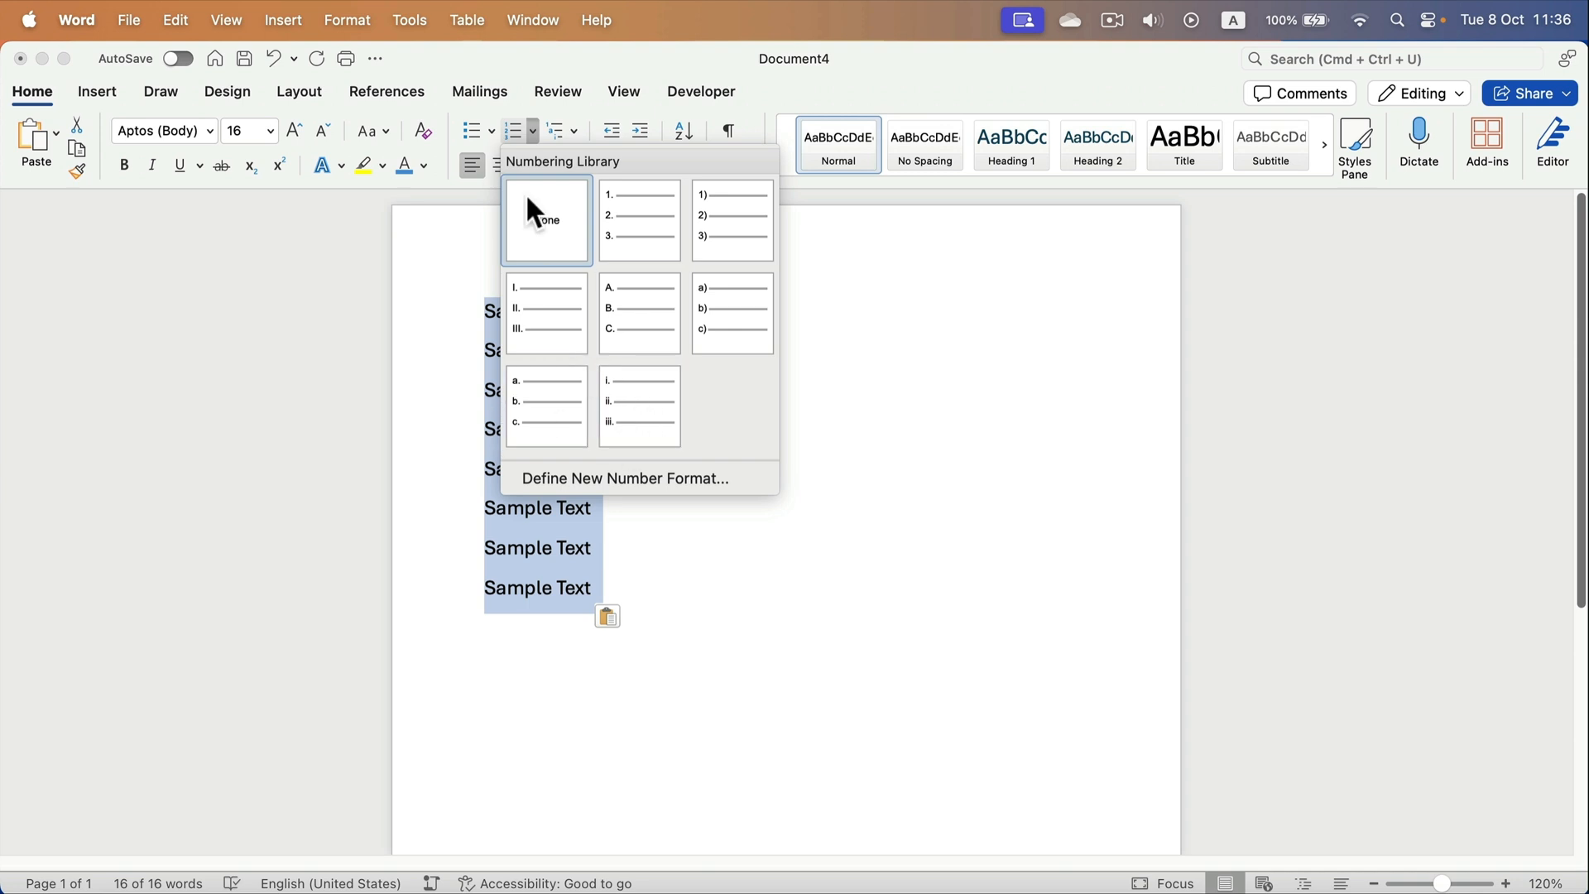
{"action": "left_click", "coordinate": [494, 128]}
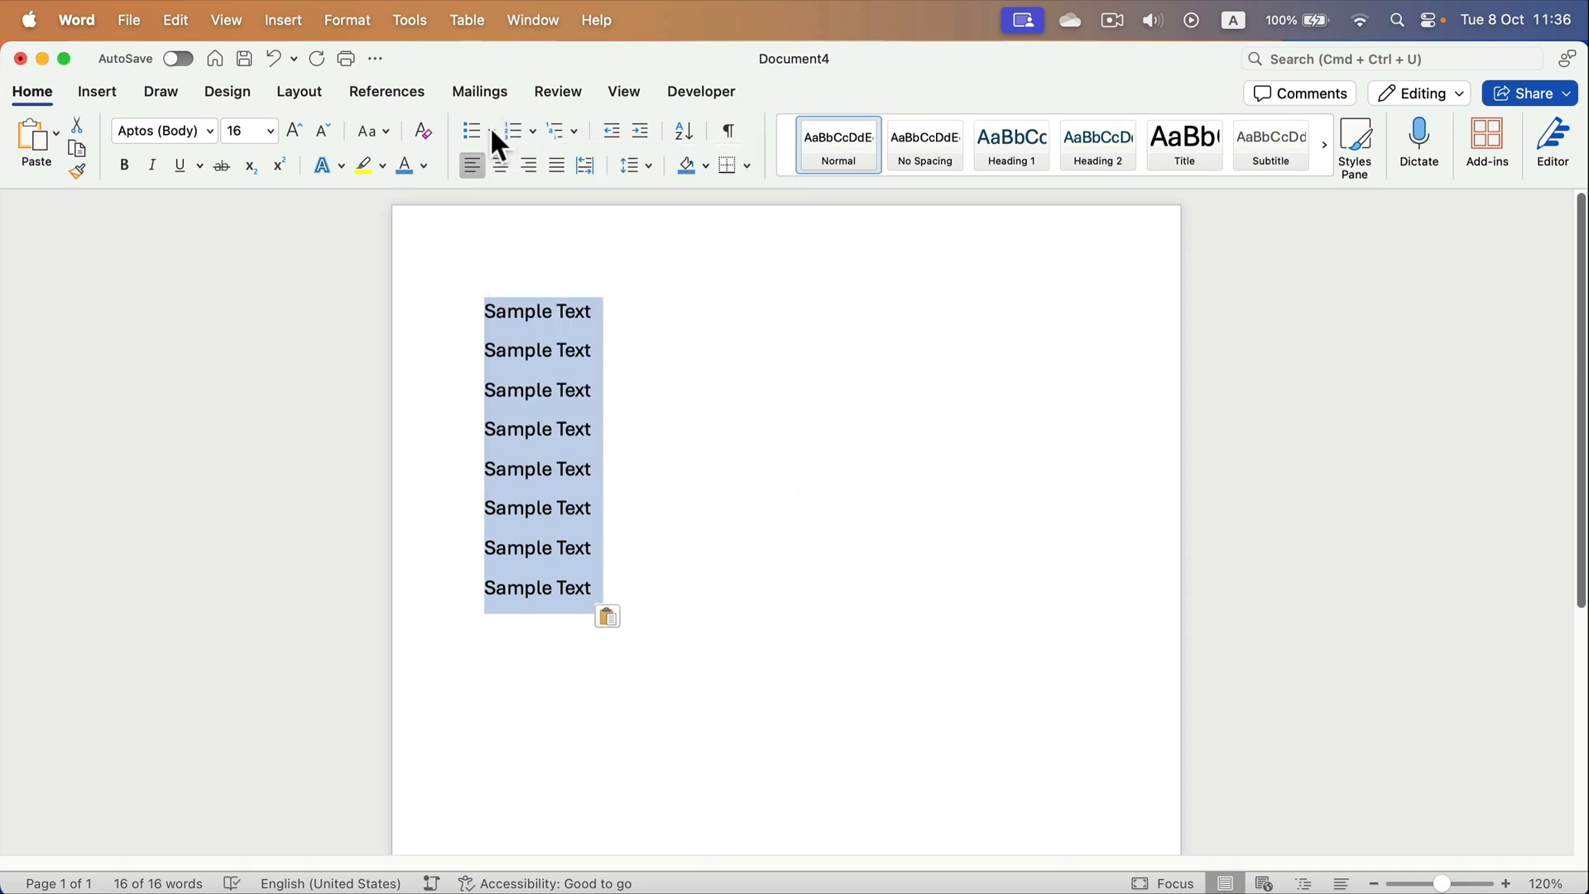
{"action": "left_click", "coordinate": [491, 131]}
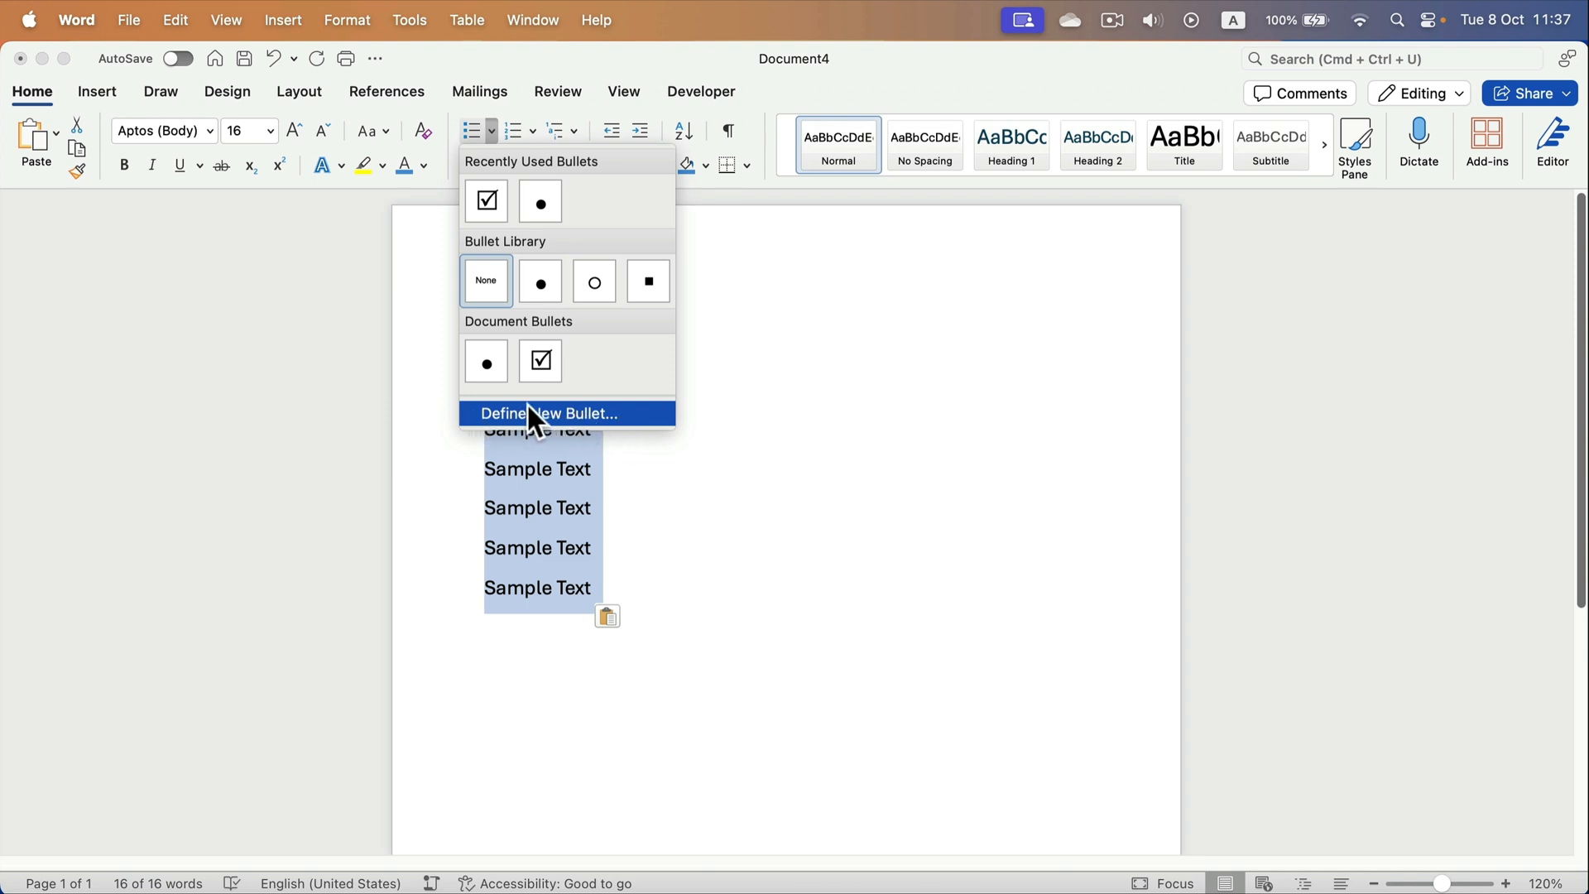
{"action": "left_click", "coordinate": [539, 201]}
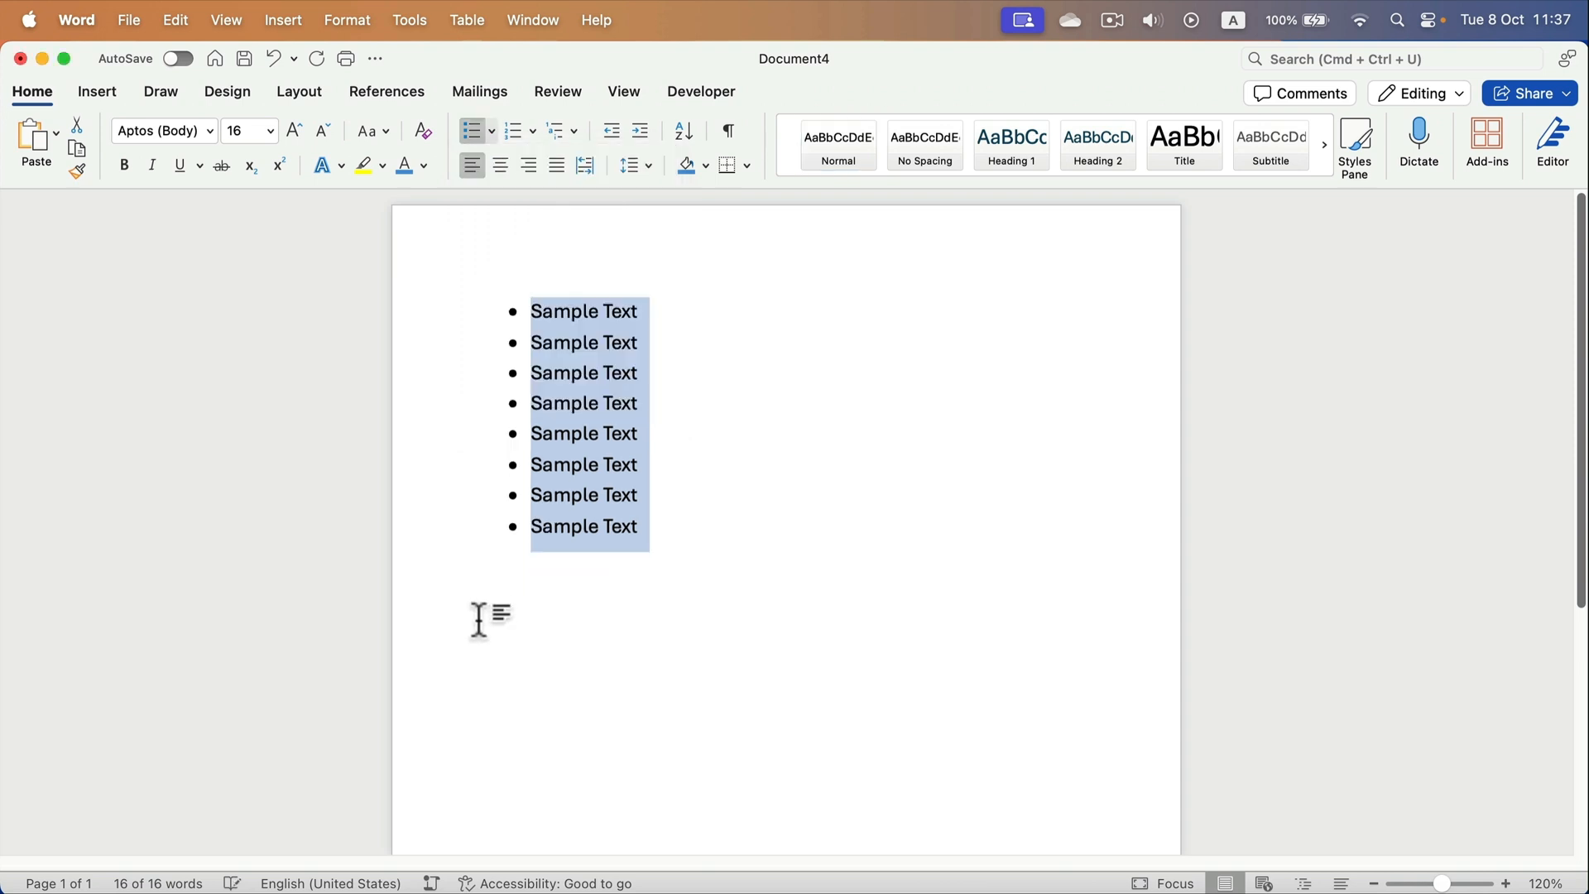
{"action": "left_click", "coordinate": [689, 411]}
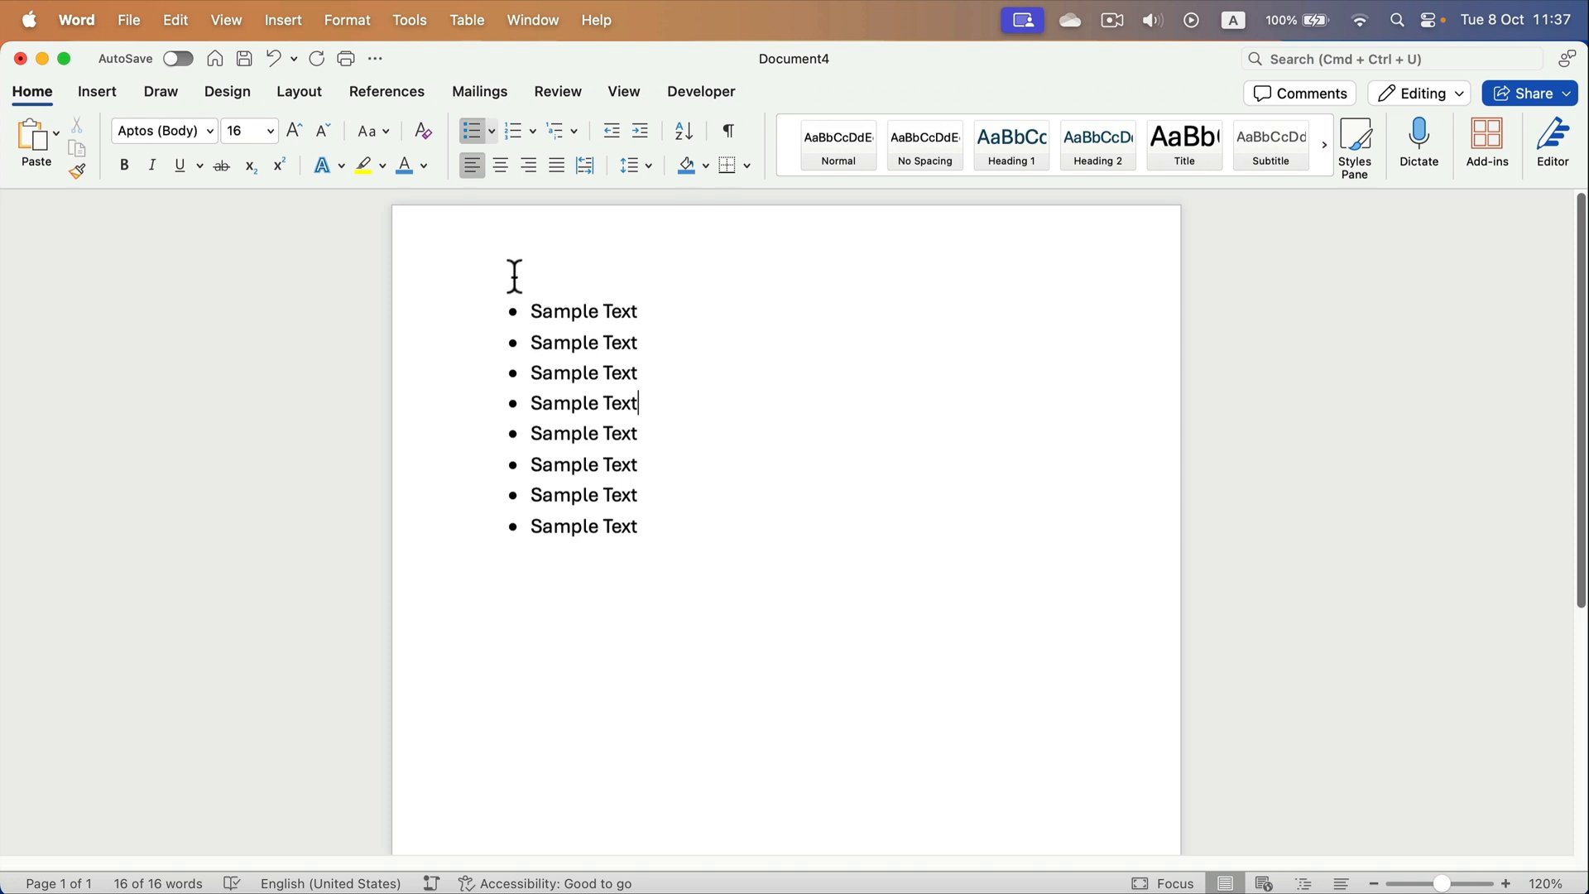
Demote the second and third bullets to the second list level beneath the first bullet.
{"action": "left_click", "coordinate": [533, 342]}
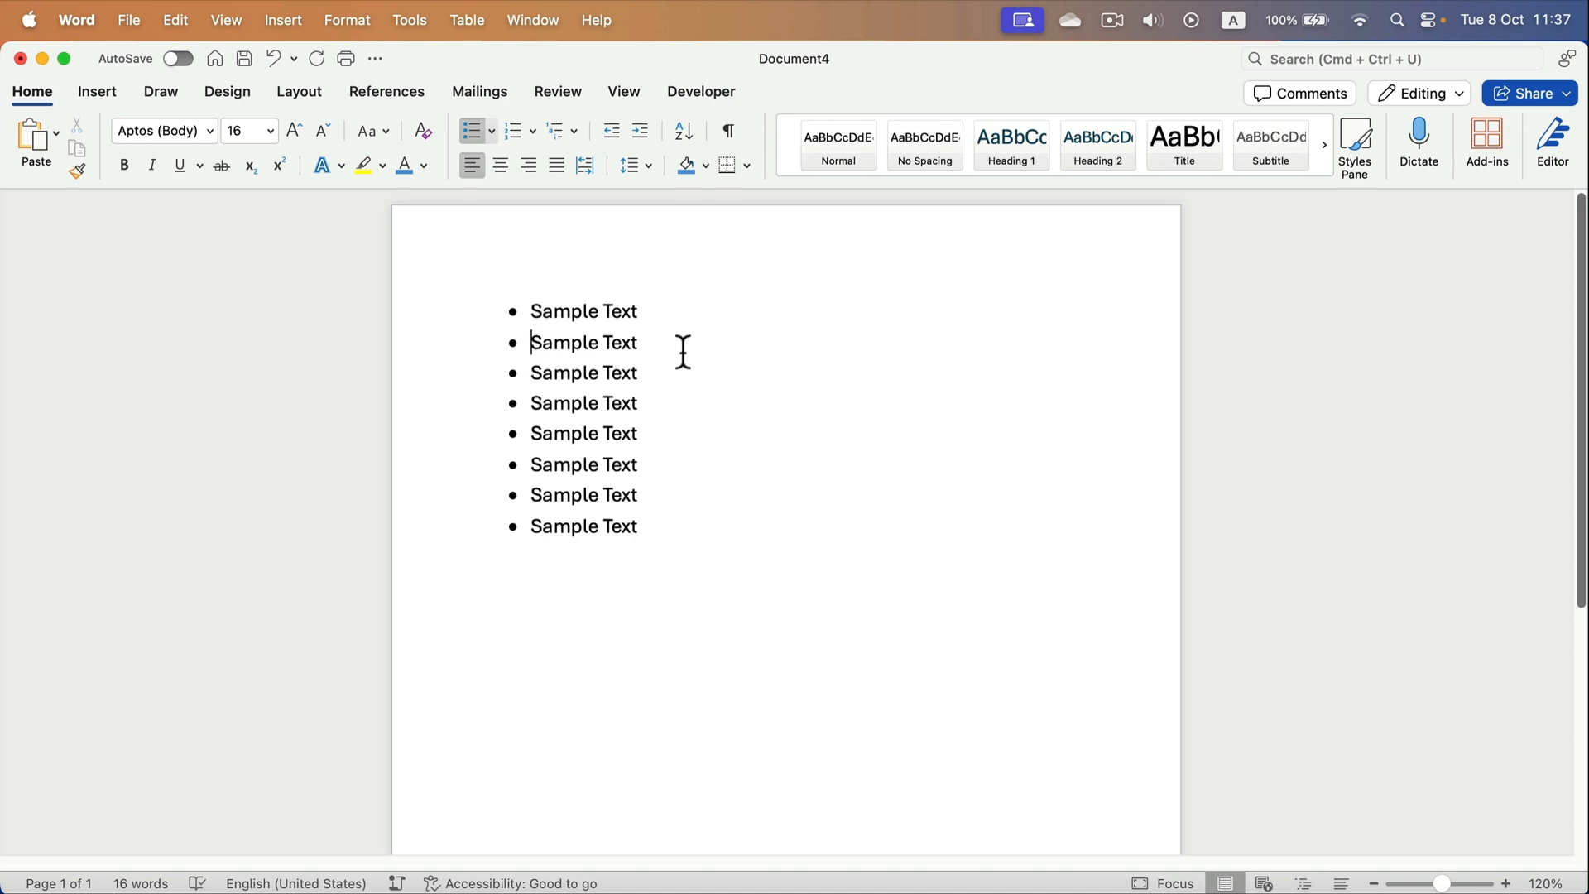
{"action": "key", "text": "Tab"}
{"action": "left_click", "coordinate": [534, 370]}
{"action": "key", "text": "Tab"}
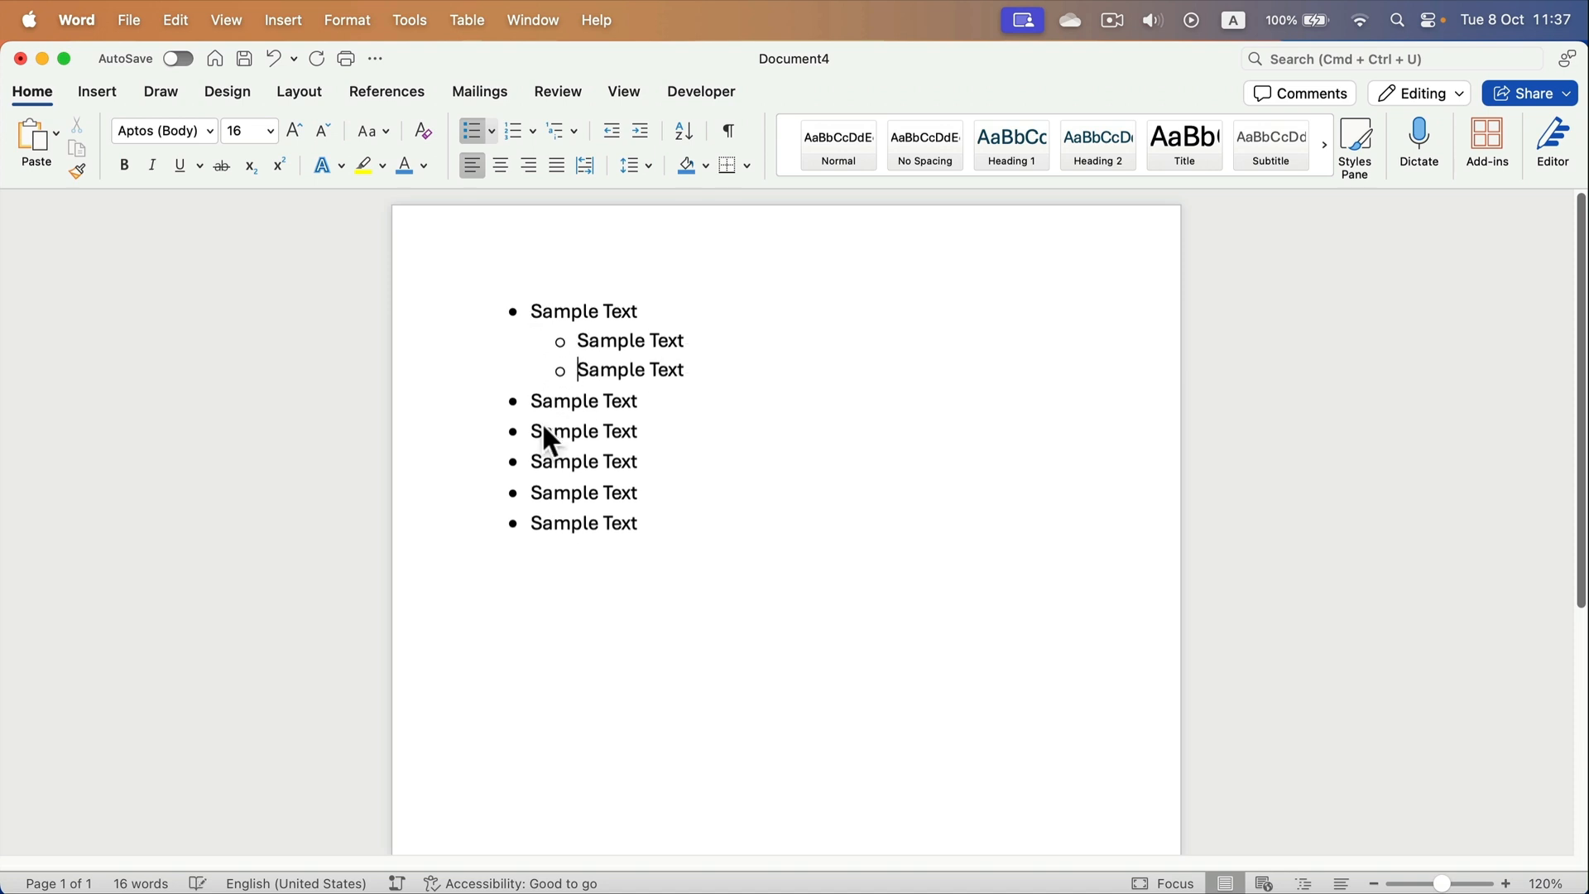
Demote the fourth and fifth bullets to the third list level beneath the third bullet.
{"action": "left_click", "coordinate": [532, 400]}
{"action": "key", "text": "Tab"}
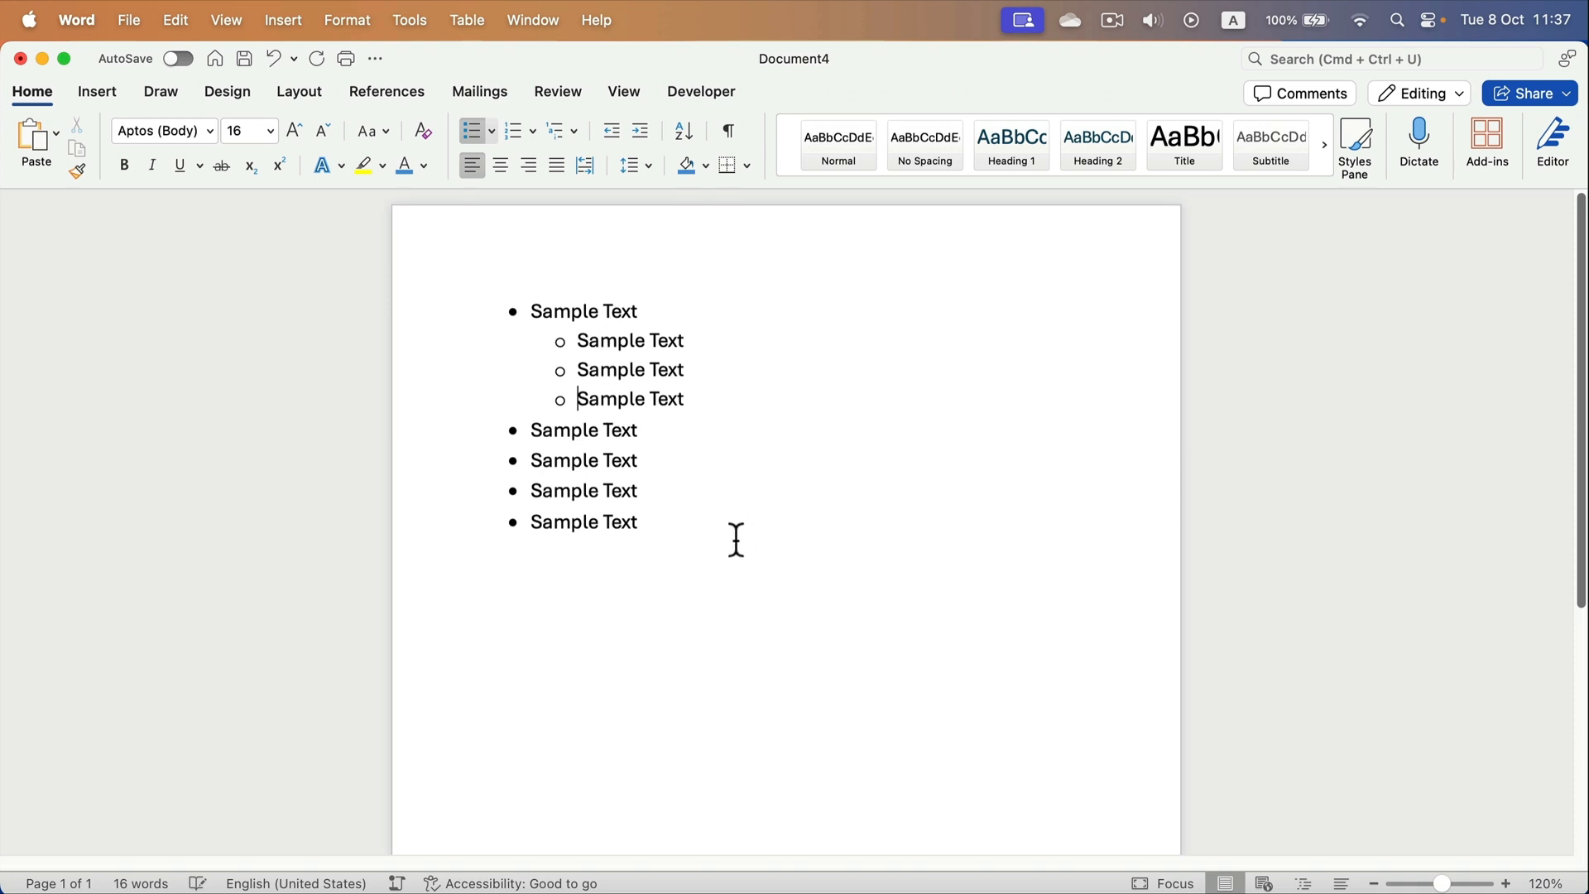
{"action": "key", "text": "shift+Tab"}
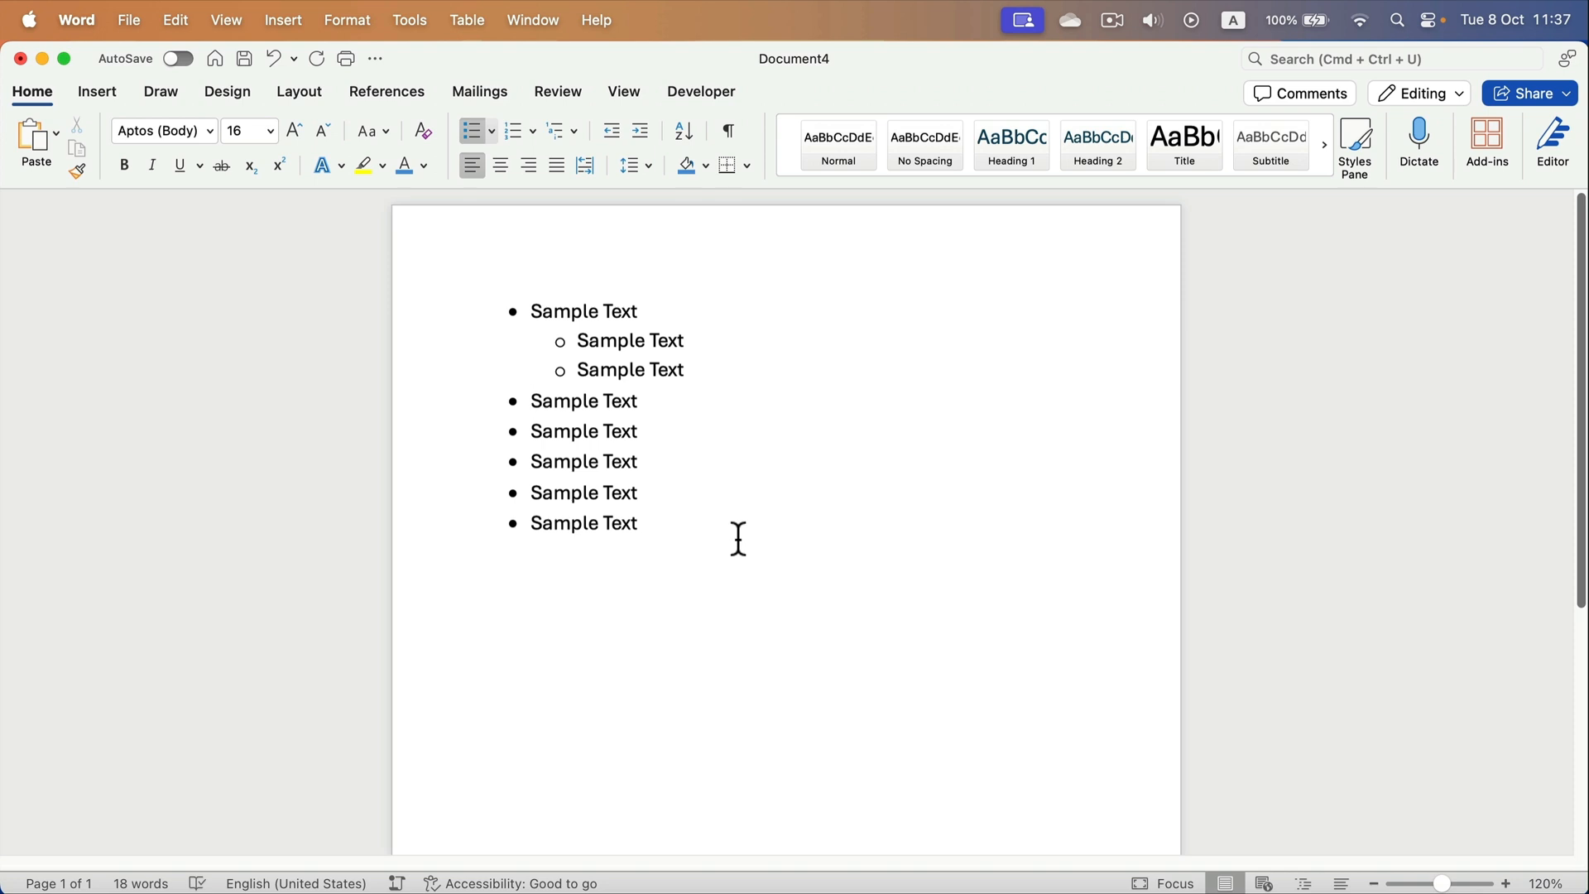
{"action": "key", "text": "Tab"}
{"action": "key", "text": "Tab"}
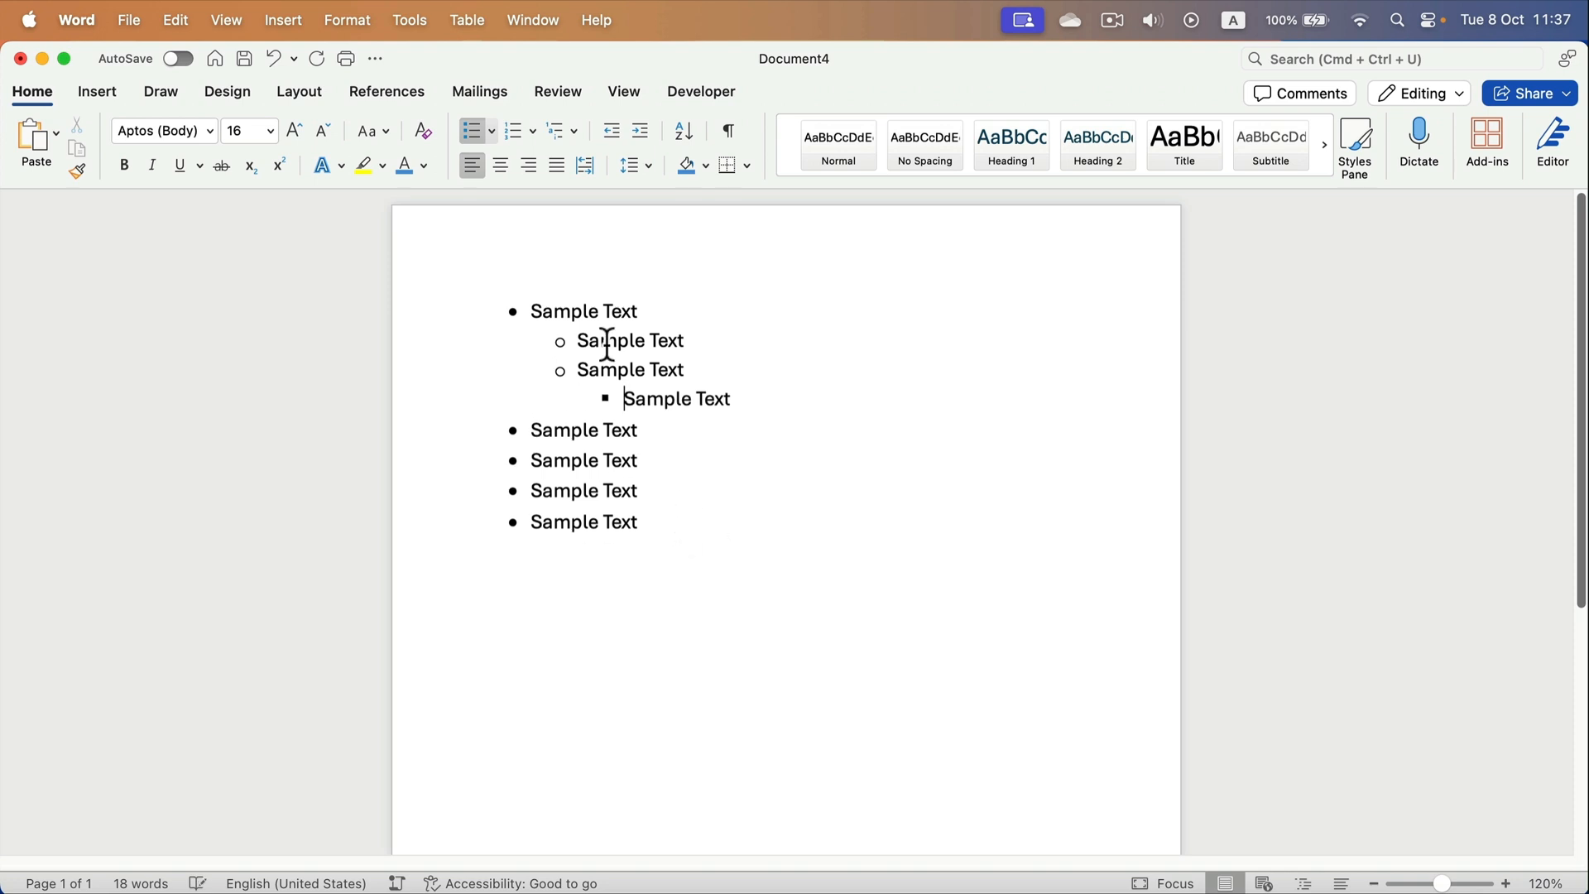
{"action": "left_click", "coordinate": [529, 429]}
{"action": "key", "text": "Tab"}
{"action": "key", "text": "Tab"}
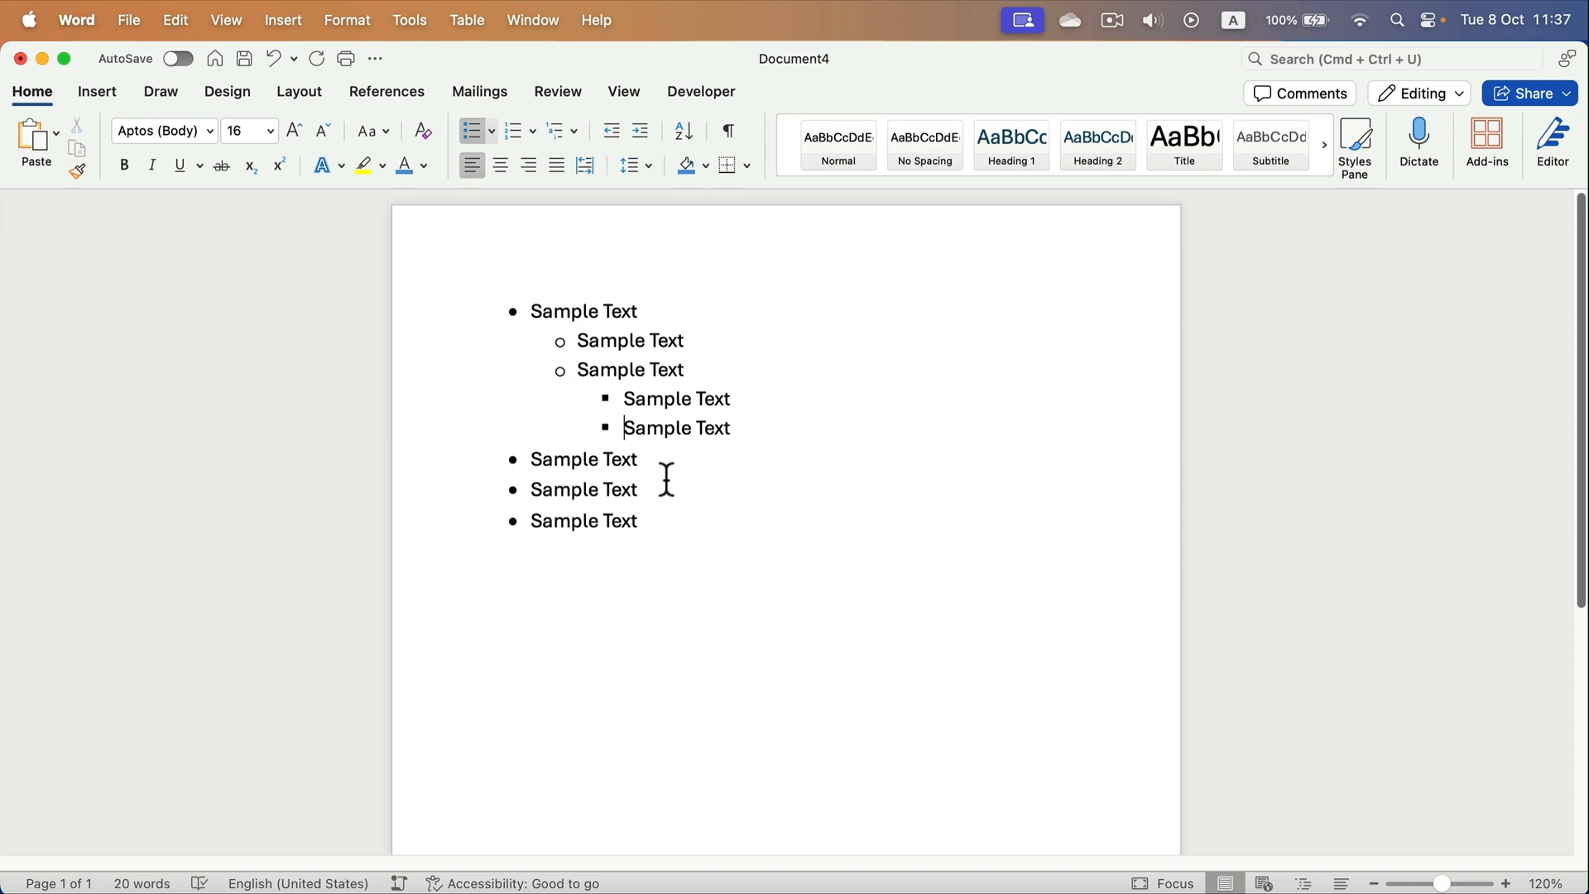
Add a "Sample Text" bullet at the end of the list and another after the last third-level item.
{"action": "left_click", "coordinate": [666, 525]}
{"action": "key", "text": "Return"}
{"action": "type", "text": "Sample Text"}
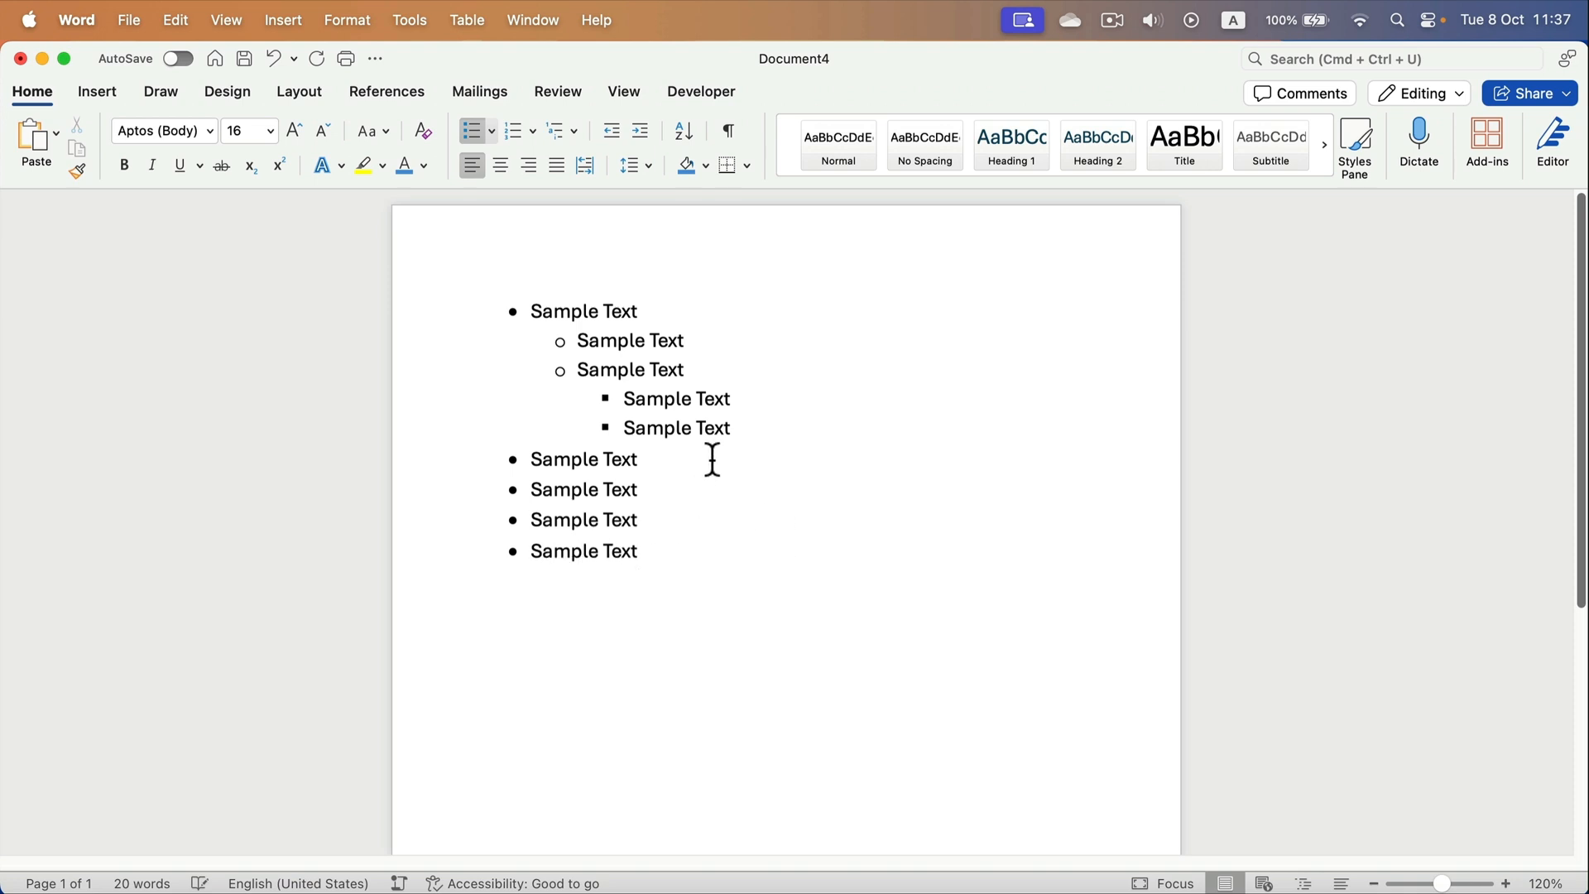
{"action": "left_click", "coordinate": [753, 429]}
{"action": "key", "text": "Return"}
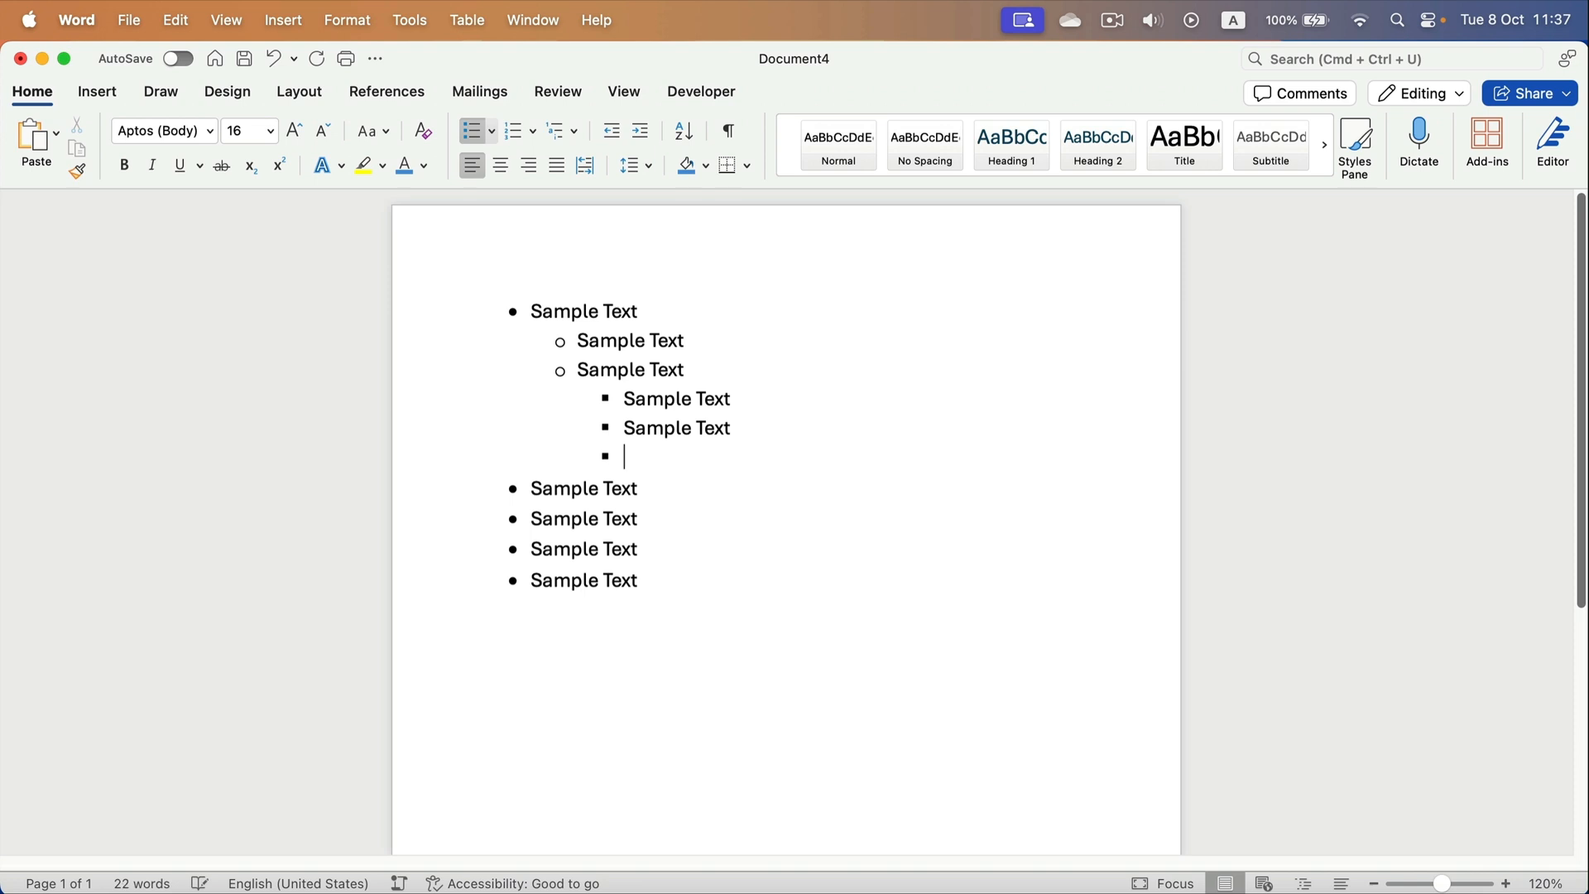
{"action": "type", "text": "Sample Text"}
Remove the bullets from every line of the multilevel list.
{"action": "left_click_drag", "start_coordinate": [670, 579], "coordinate": [425, 308]}
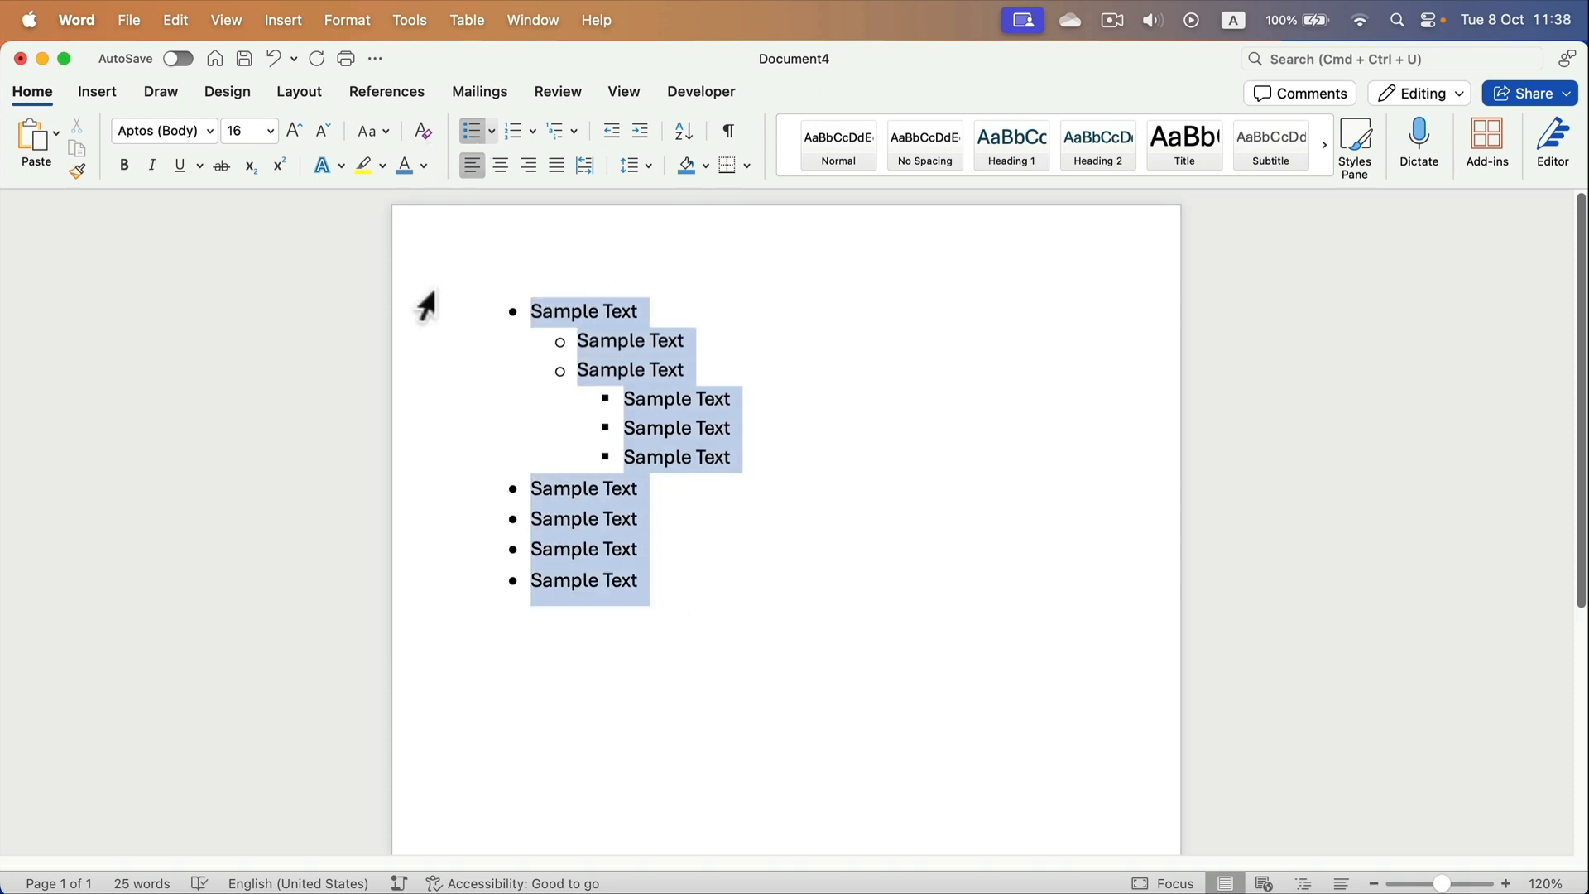
{"action": "left_click", "coordinate": [465, 126]}
{"action": "left_click", "coordinate": [782, 620]}
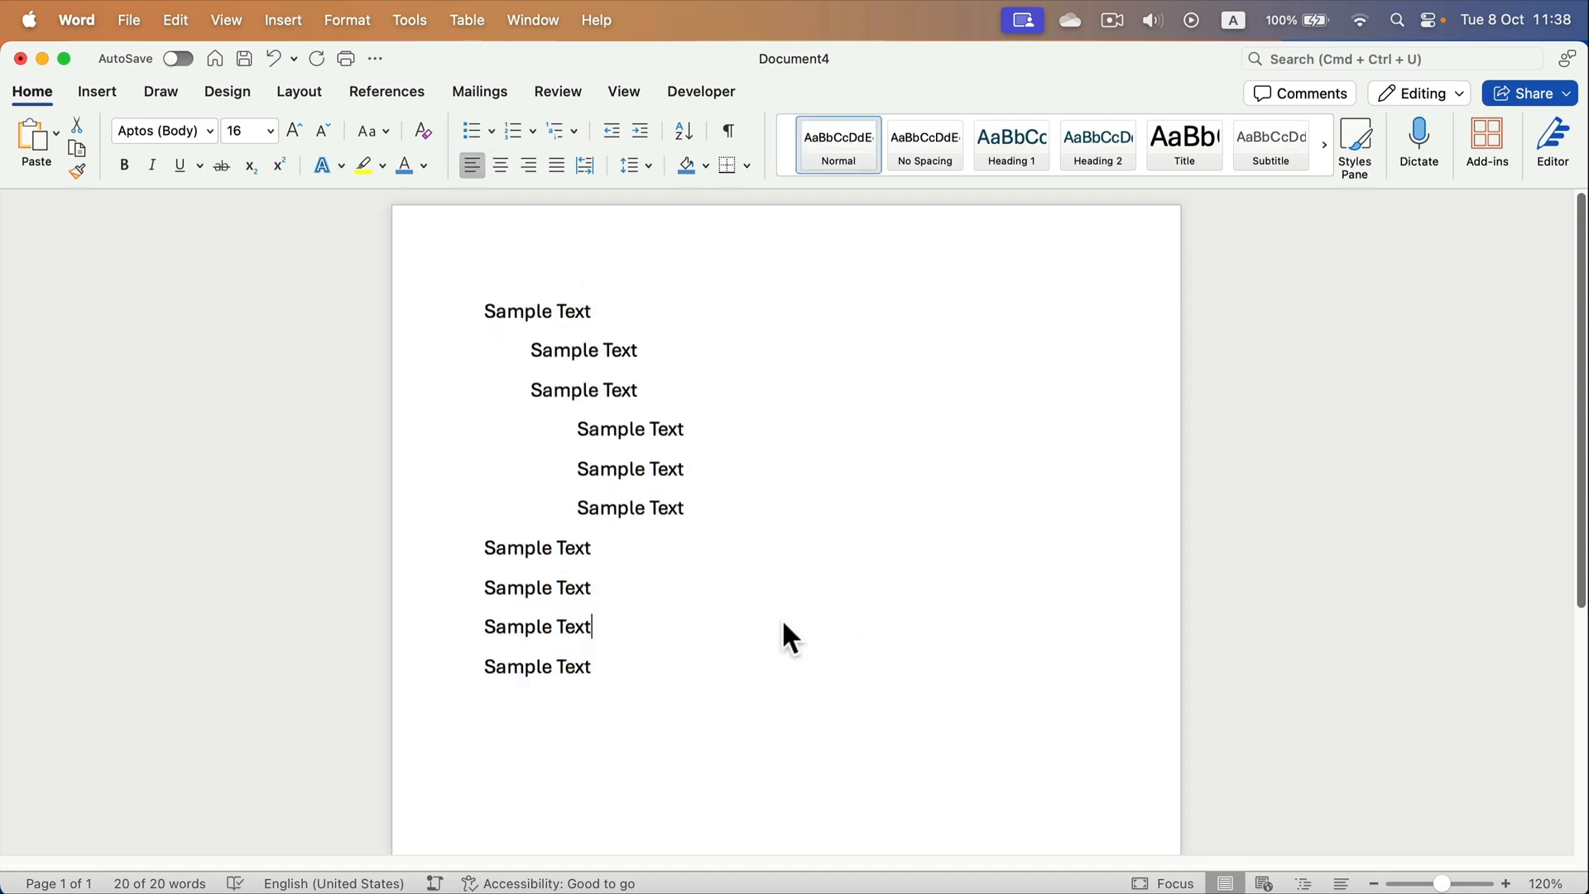